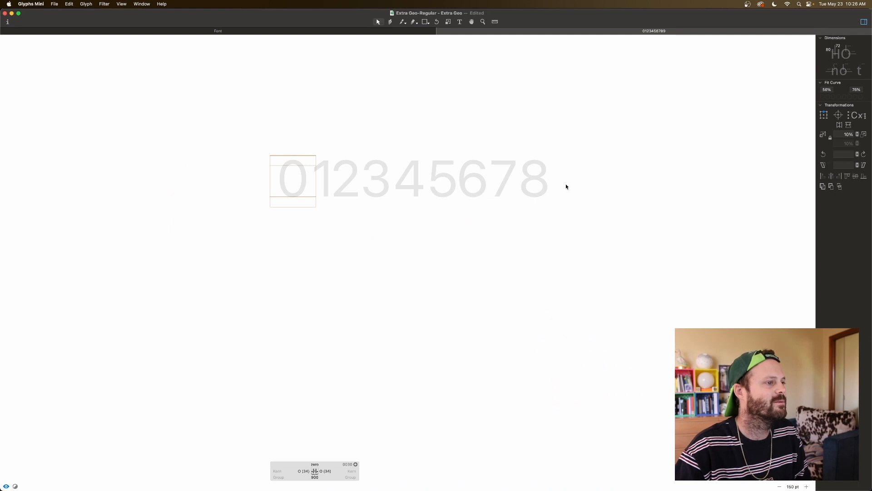
Add the capital O as a component to the zero glyph.
left_click(563, 181)
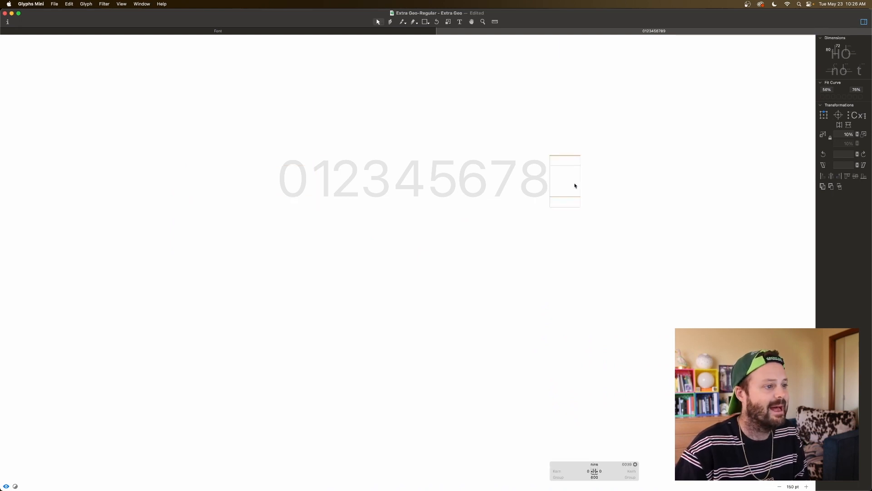
left_click(293, 184)
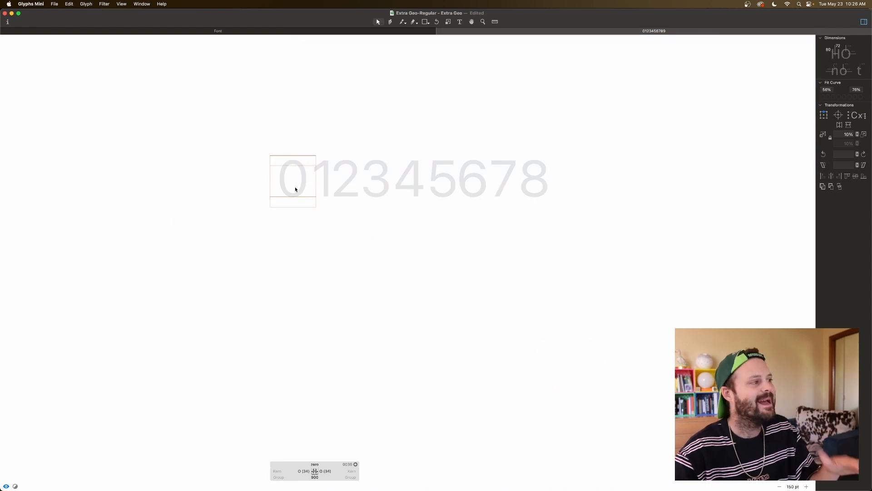
right_click(295, 189)
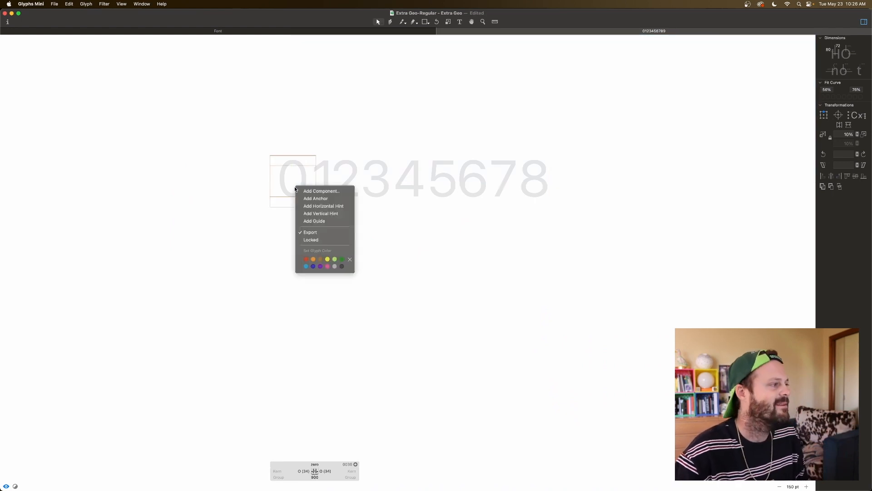
left_click(318, 192)
double_click(444, 117)
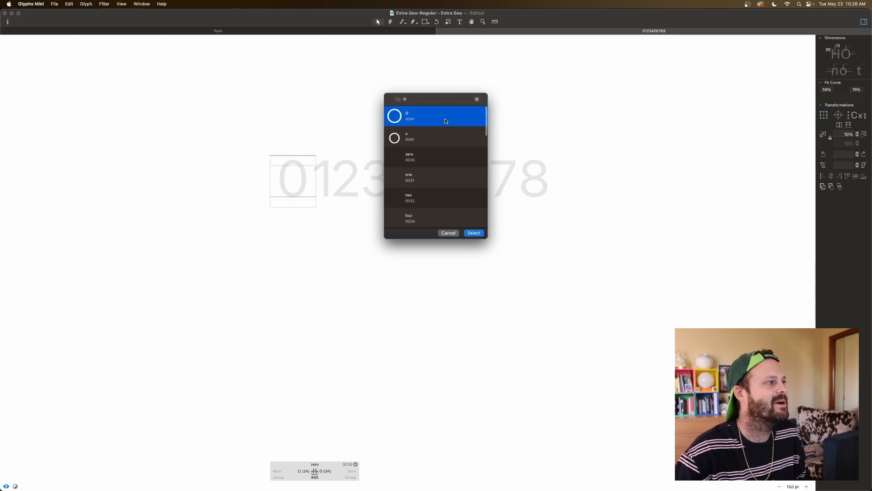
left_click(301, 211)
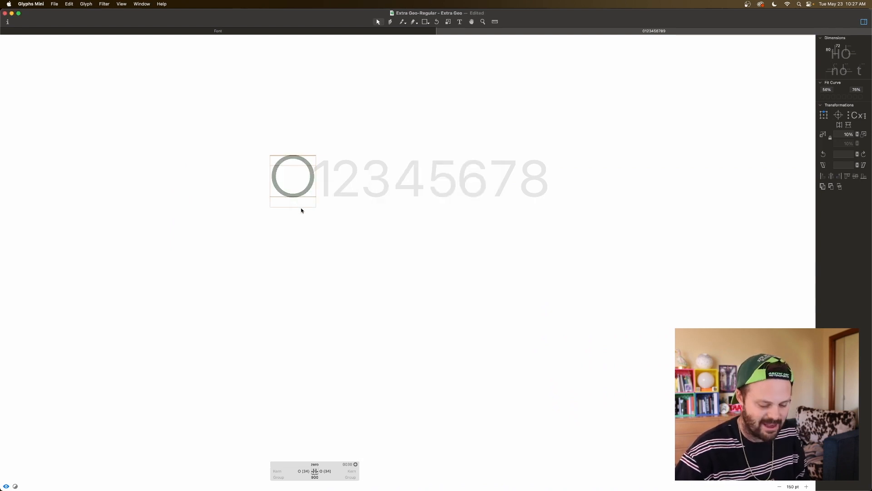
Decompose the O component in the zero glyph into editable outlines.
key("super+plus")
key("super+plus")
key("super+plus")
scroll(301, 209, "up", 5)
key("space")
left_click_drag(299, 213, 345, 221)
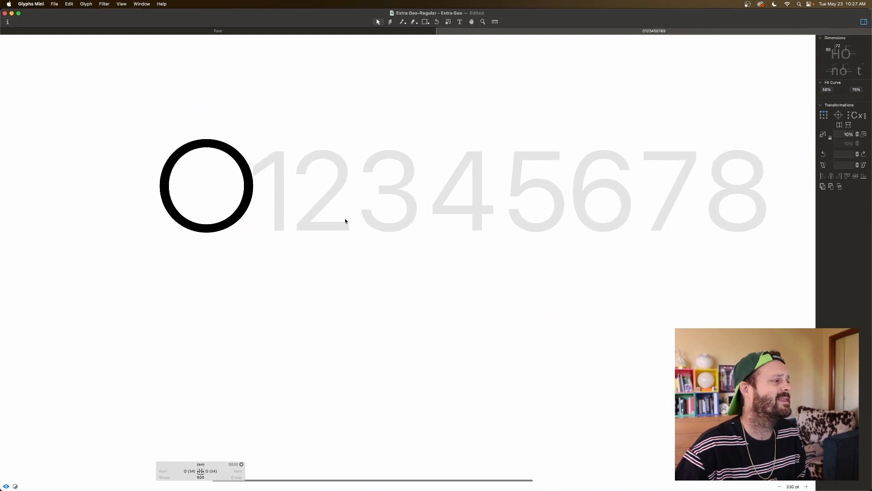
scroll(345, 221, "left", 2)
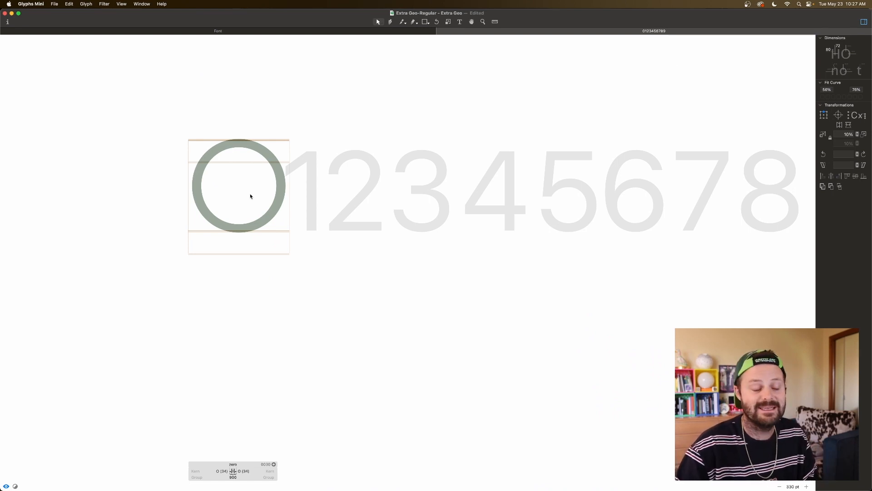
left_click(282, 199)
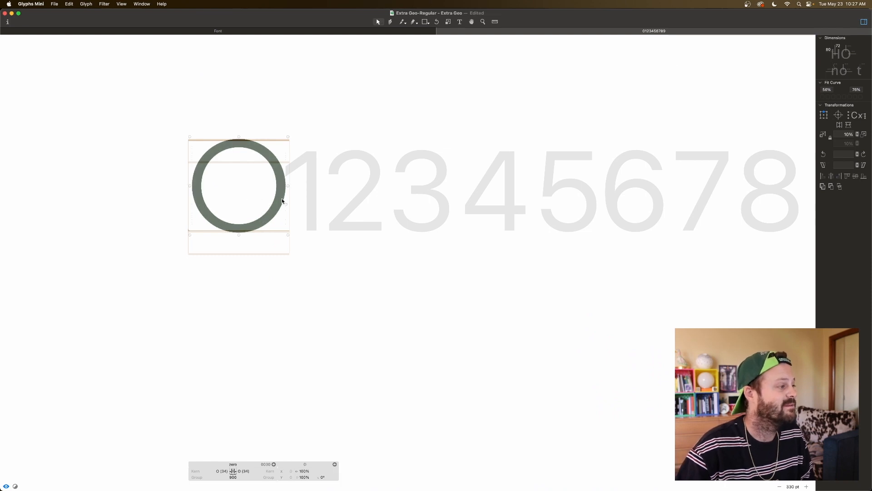
right_click(282, 199)
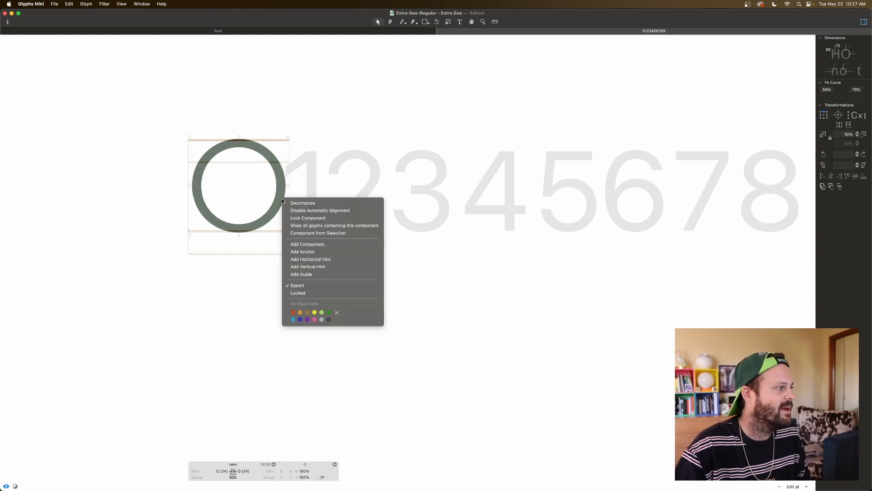
left_click(297, 201)
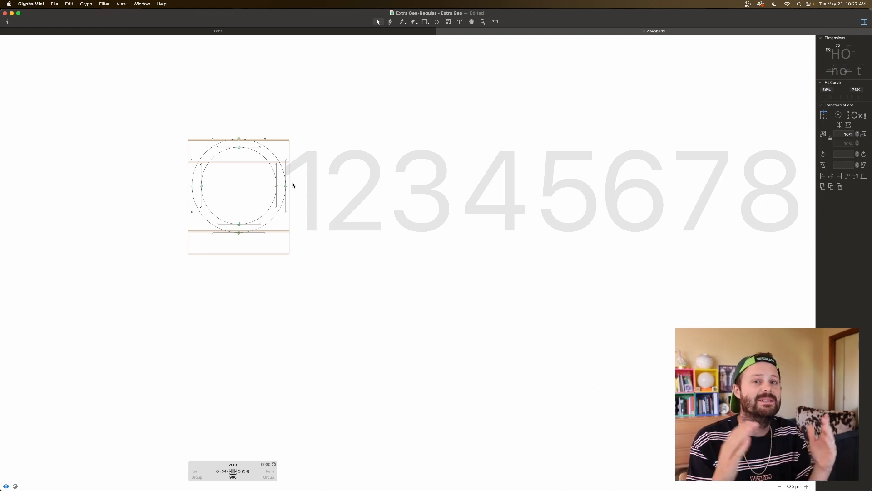
Try narrowing the zero to 732 units wide by moving both sides' nodes inward, and fit its curves.
left_click_drag(294, 181, 257, 195)
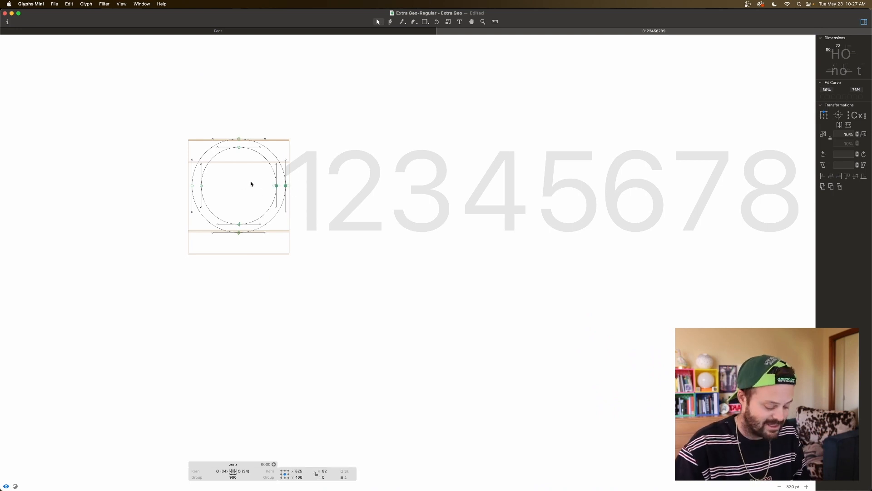
key("shift+Left")
key("shift+Left")
key("shift+Left")
key("shift+Left")
key("shift+Left")
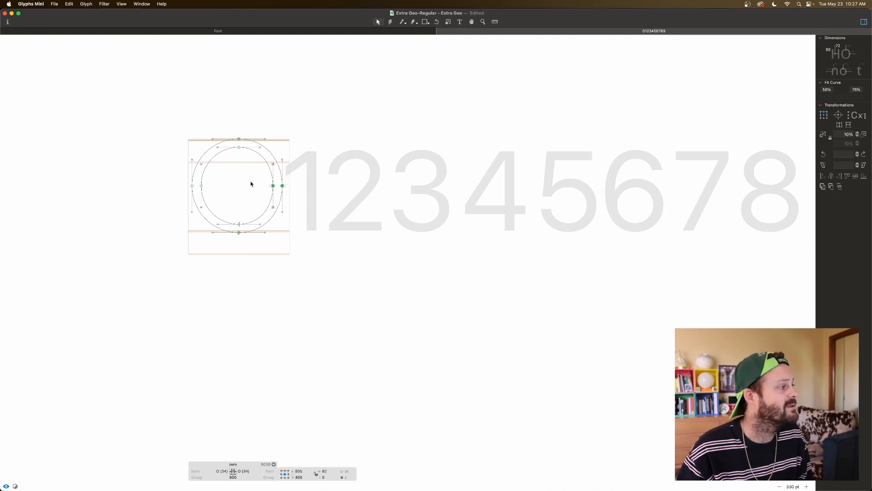
left_click_drag(216, 178, 175, 202)
key("shift+Right")
key("shift+Right")
key("shift+Right")
key("space")
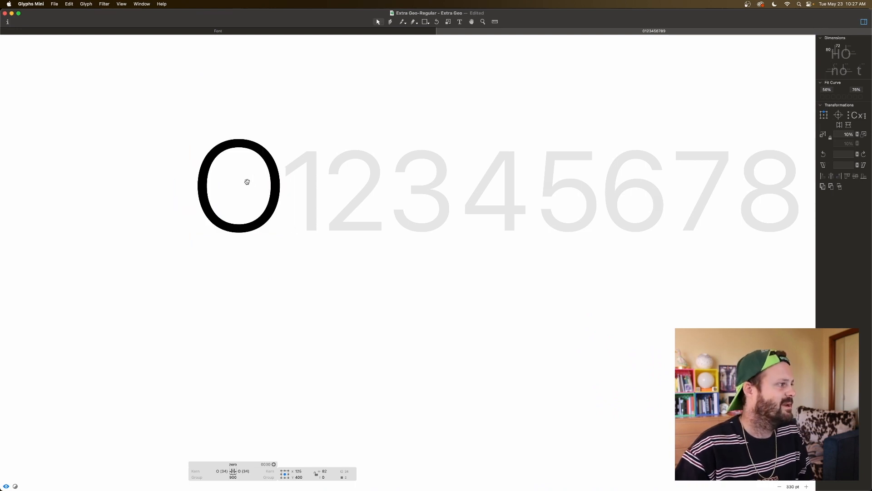
key("super+a")
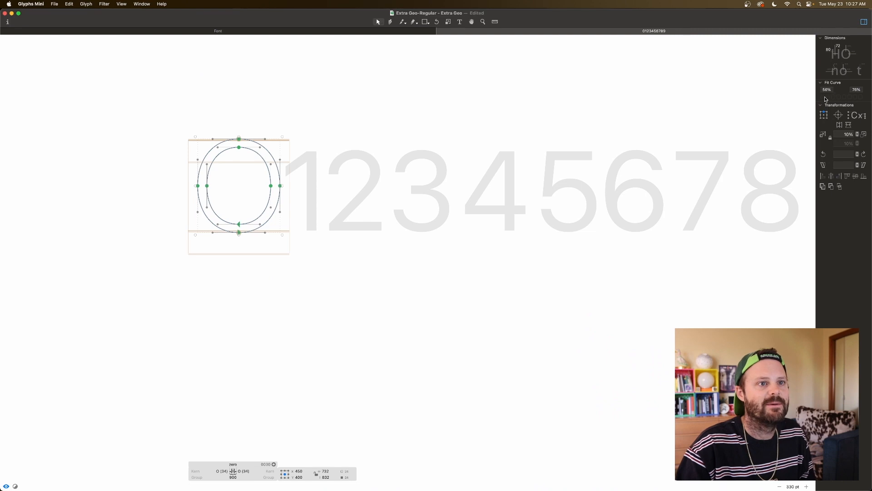
key("space")
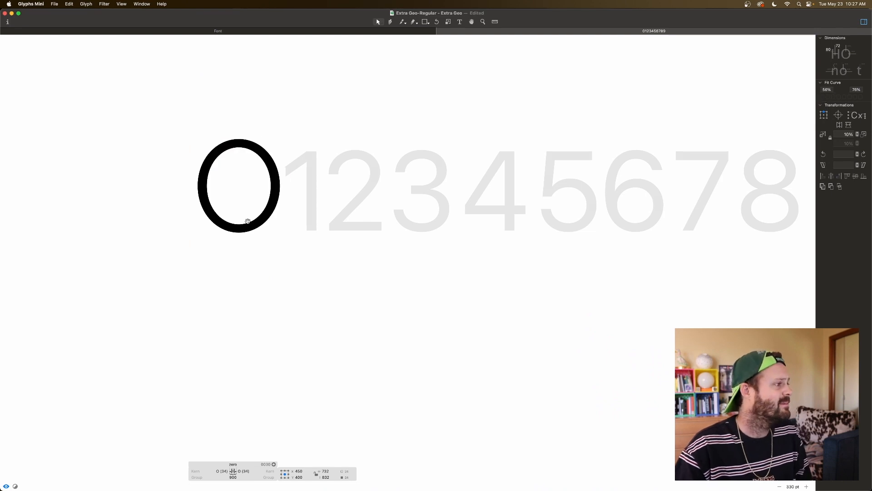
Undo the zero's narrowing and curve fitting, back to the undecomposed O component.
key("super+z")
key("super+z")
key("super+z")
key("super+z")
key("super+z")
key("super+z")
key("super+z")
key("super+z")
key("super+z")
key("super+z")
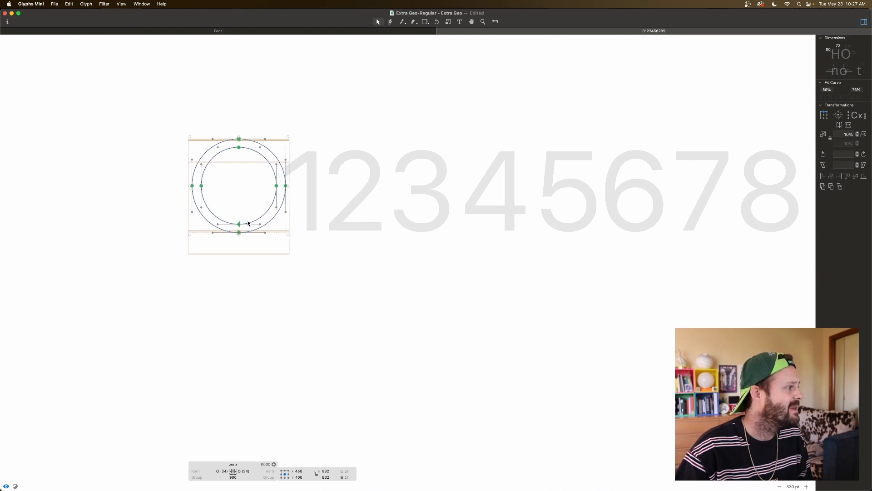
key("super+z")
key("super+z")
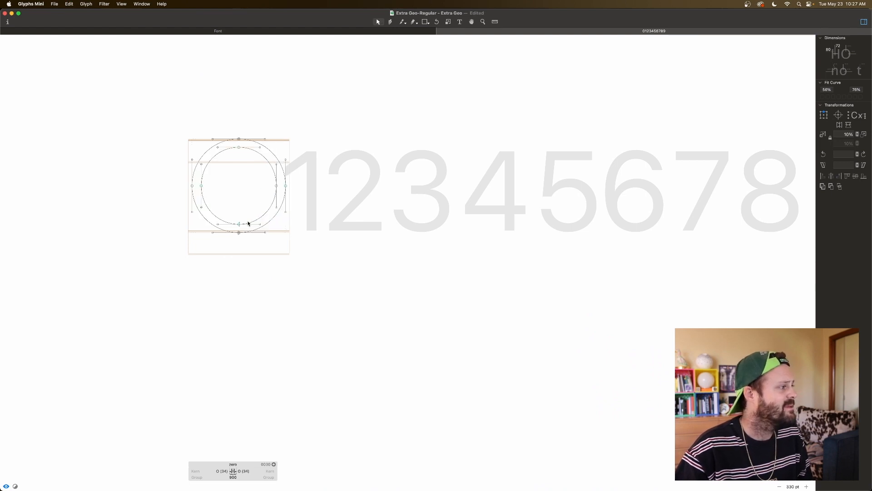
key("super+z")
key("super+z")
key("super+z")
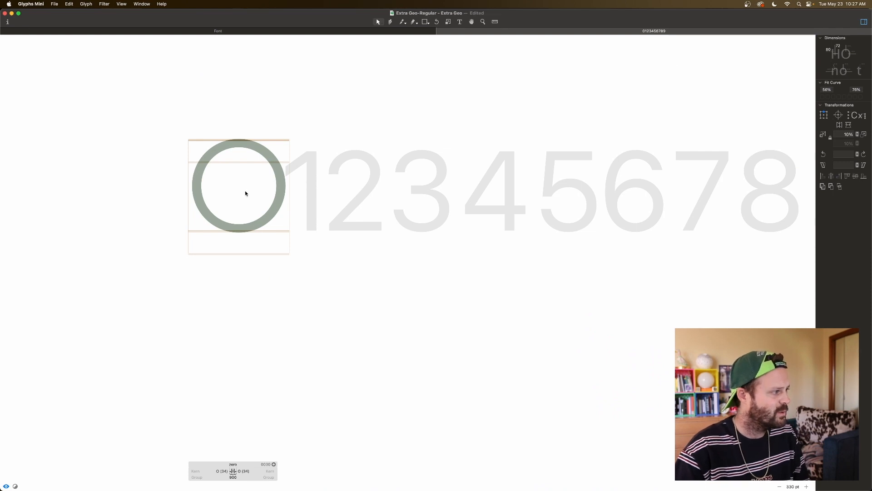
Try a diagonal slash across the zero's counter, extending its lower end into the ring.
key("f")
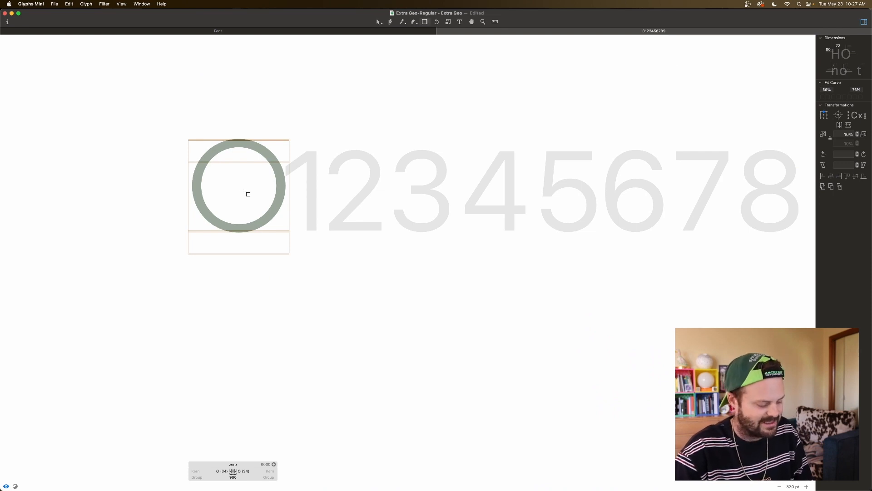
left_click_drag(207, 212, 273, 155)
key("v")
key("space")
left_click(218, 212)
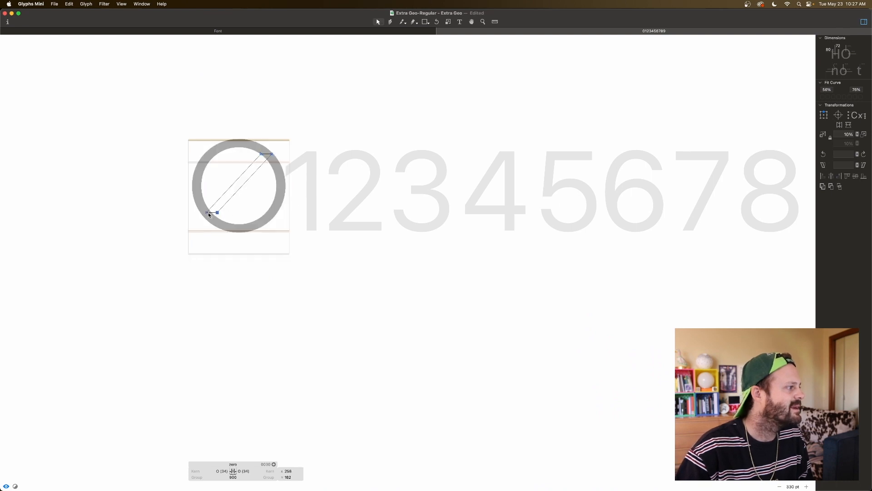
left_click(206, 212, "shift")
left_click_drag(206, 212, 201, 218)
key("space")
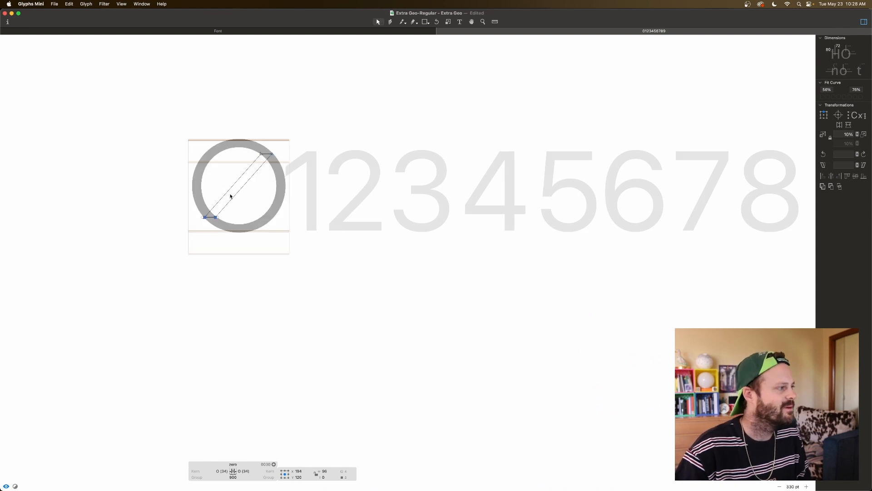
Delete the diagonal slash from the zero.
double_click(234, 195)
key("BackSpace")
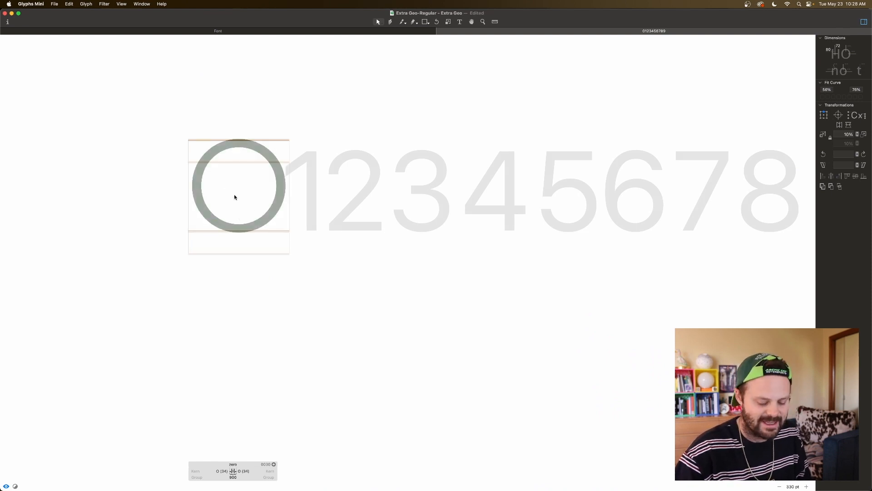
key("f")
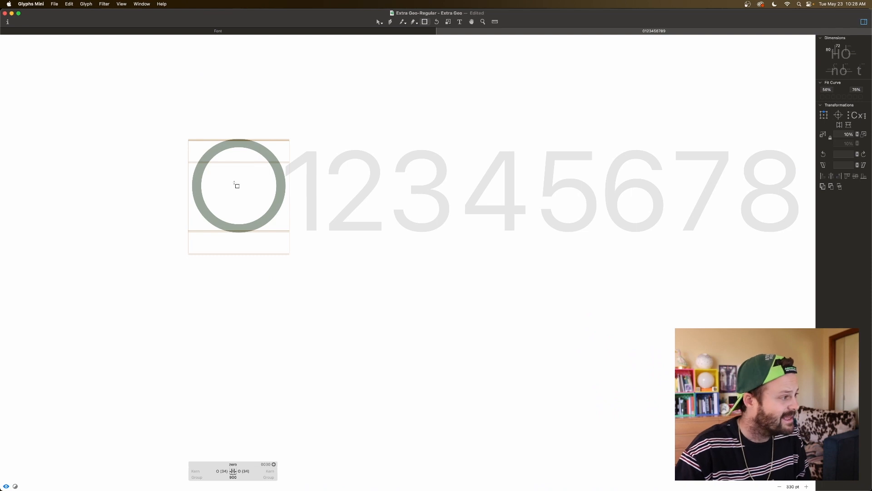
left_click_drag(235, 183, 238, 187)
key("super+z")
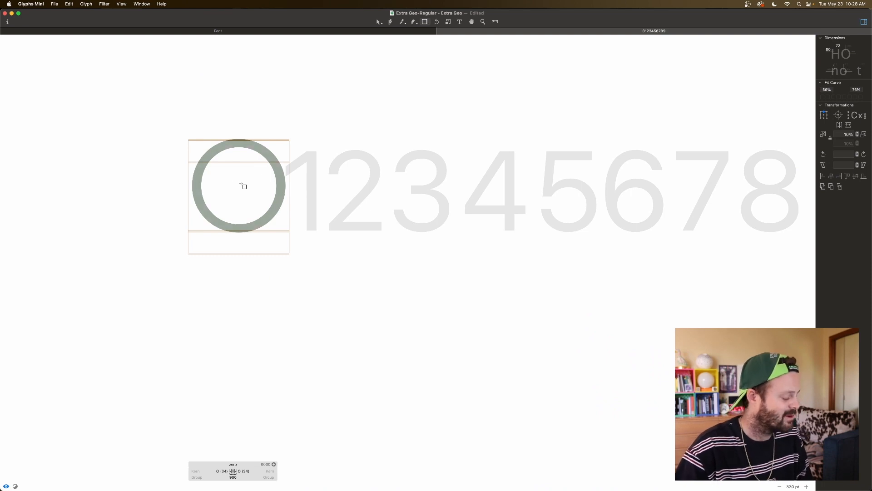
Draw a circle about 116 units in diameter near the middle of the zero and select its contour.
key("f")
left_click_drag(235, 182, 251, 200)
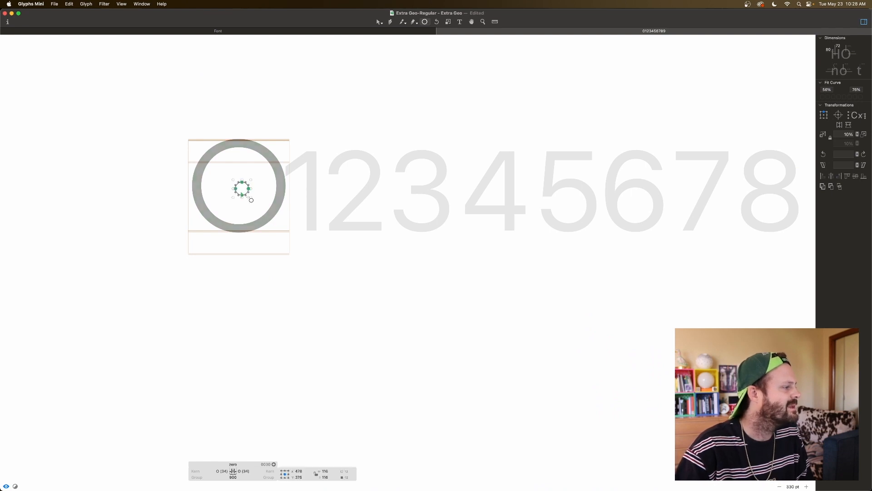
key("v")
left_click(266, 192)
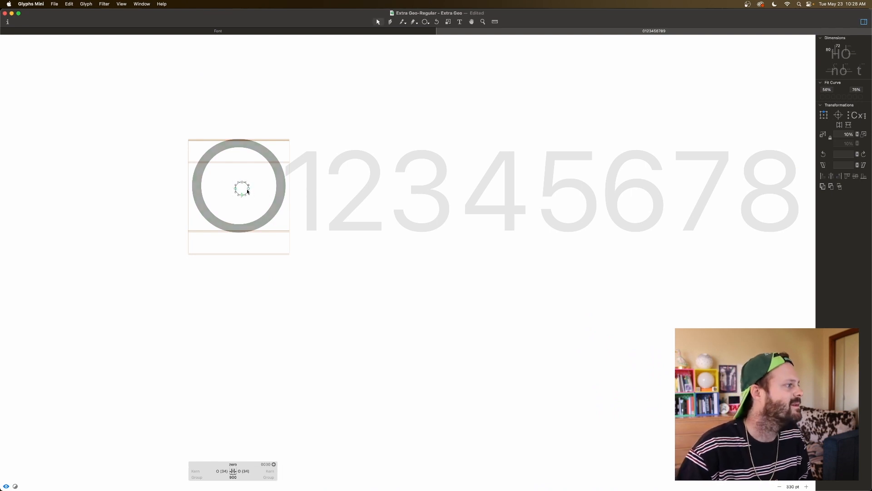
double_click(246, 193)
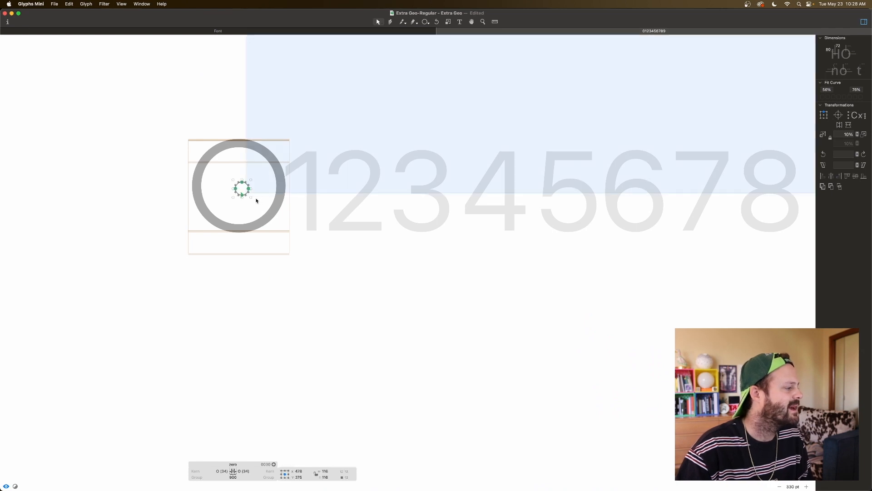
Decompose the O component around the small circle into outlines.
left_click(276, 204)
left_click(277, 205)
right_click(277, 206)
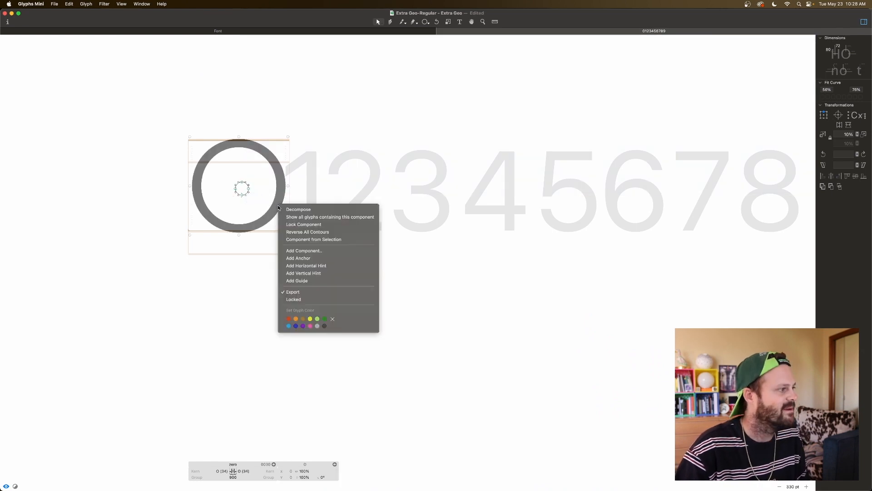
left_click(295, 209)
Move the small circle toward the zero's middle and align it horizontally with the ring's top nodes at x 450.
mouse_move(251, 178)
left_mouse_down()
mouse_move(230, 202)
mouse_move(244, 191)
left_mouse_up()
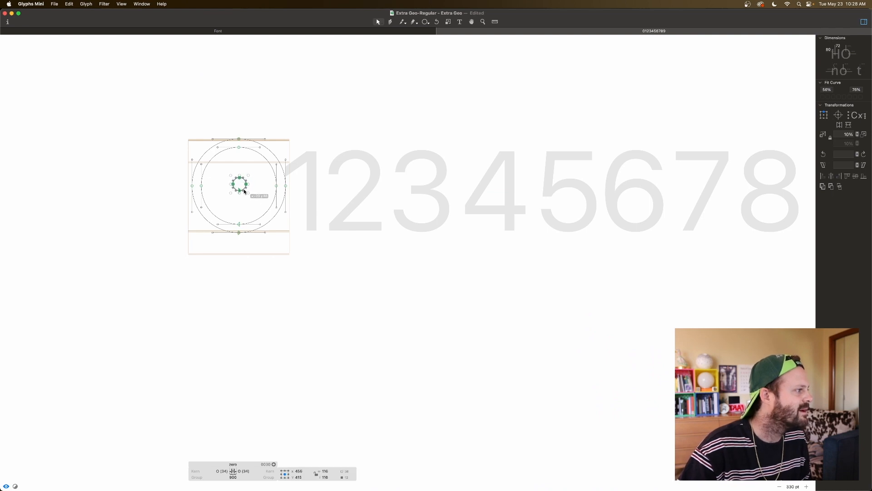
left_click(236, 126)
left_click_drag(237, 132, 240, 187)
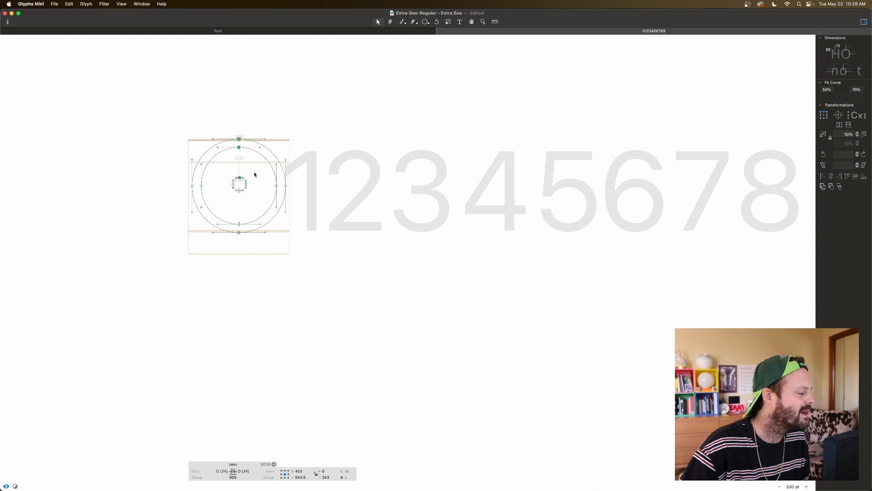
left_click_drag(251, 173, 223, 200)
key("Left")
key("Left")
key("Left")
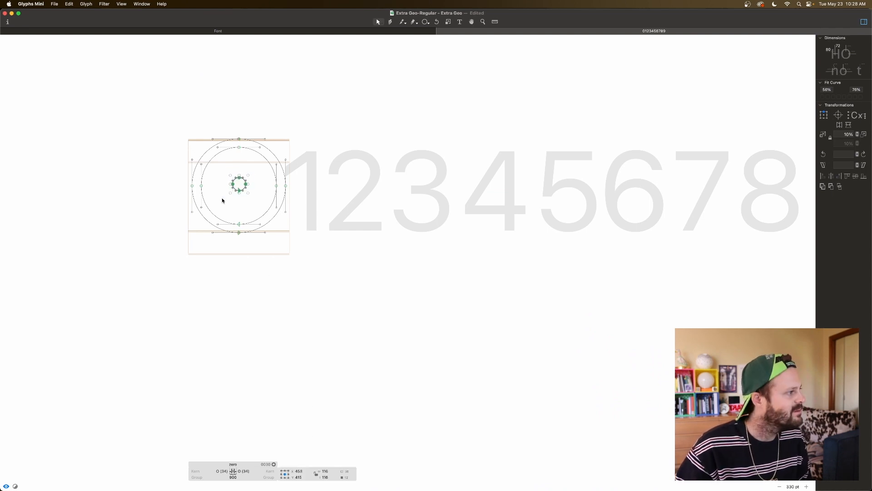
Align the small circle vertically with the ring's side nodes at y 400 and preview the dotted zero.
left_click(206, 189)
left_click_drag(185, 186, 246, 186)
left_click(246, 186, "shift")
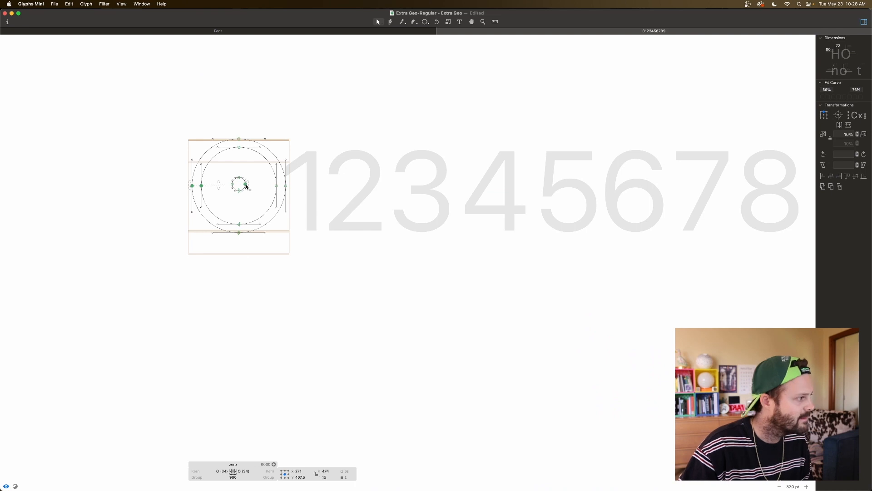
left_click_drag(251, 175, 229, 196)
key("shift+Down")
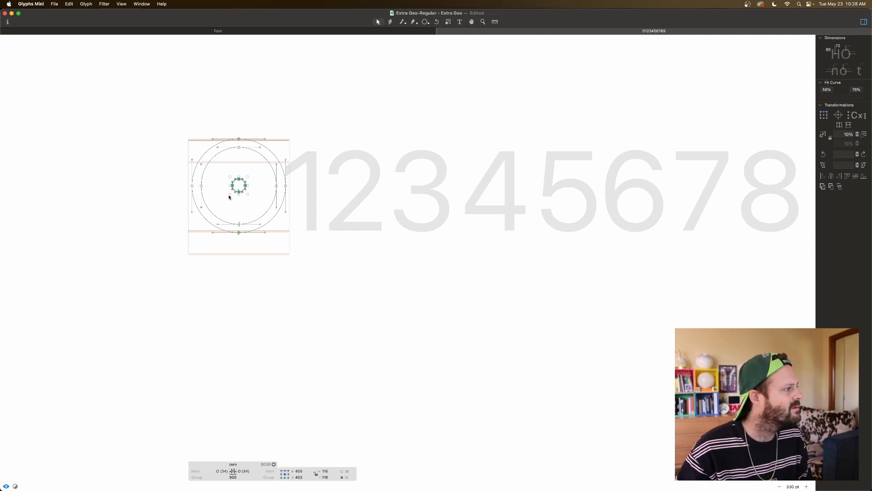
key("space")
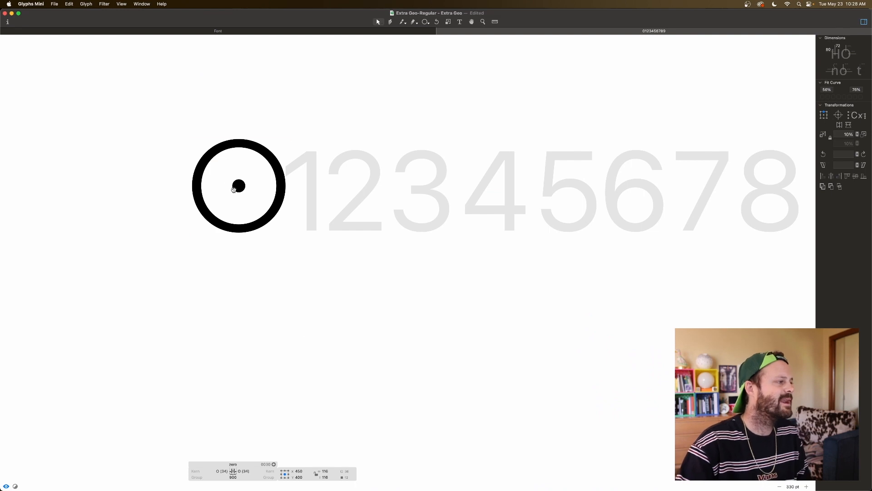
key("super+minus")
key("space")
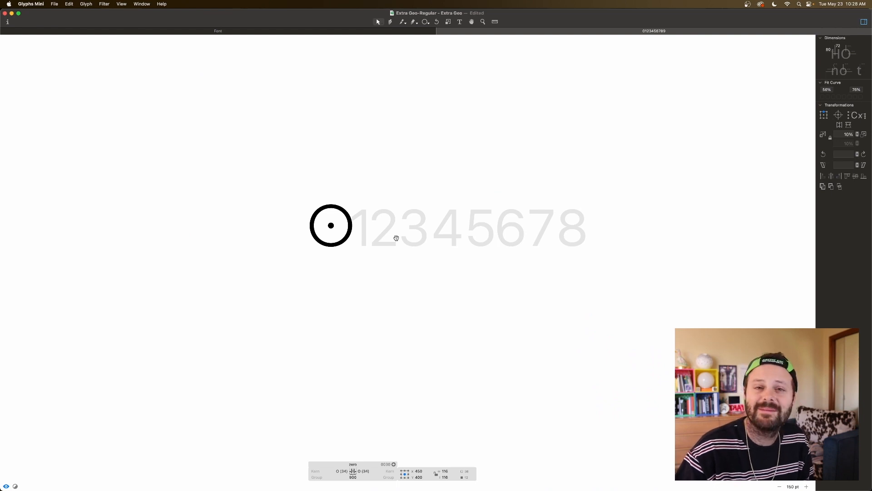
Add the capital I as a component to the numeral one.
key("super+plus")
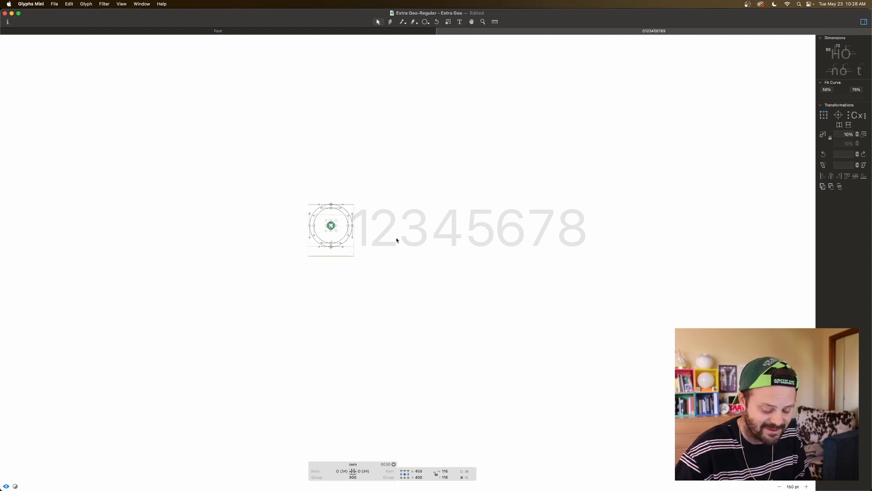
scroll(397, 239, "up", 2)
scroll(397, 239, "left", 1)
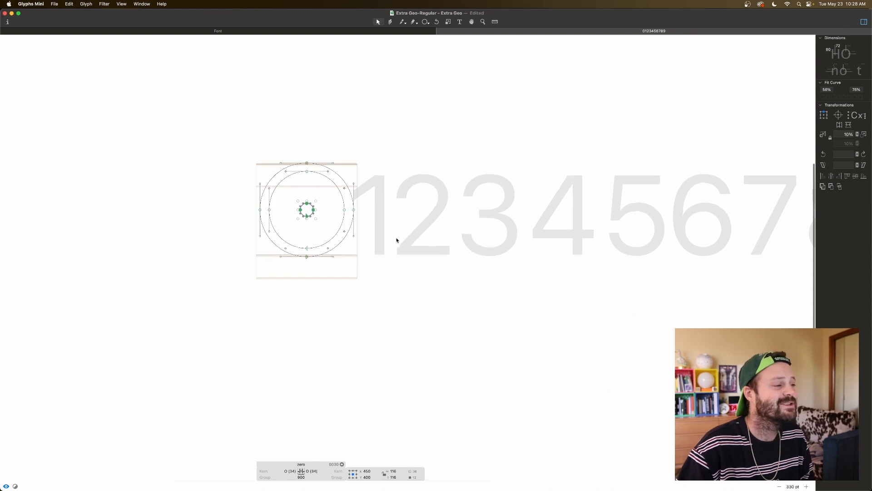
double_click(374, 225)
scroll(375, 226, "right", 2)
right_click(374, 226)
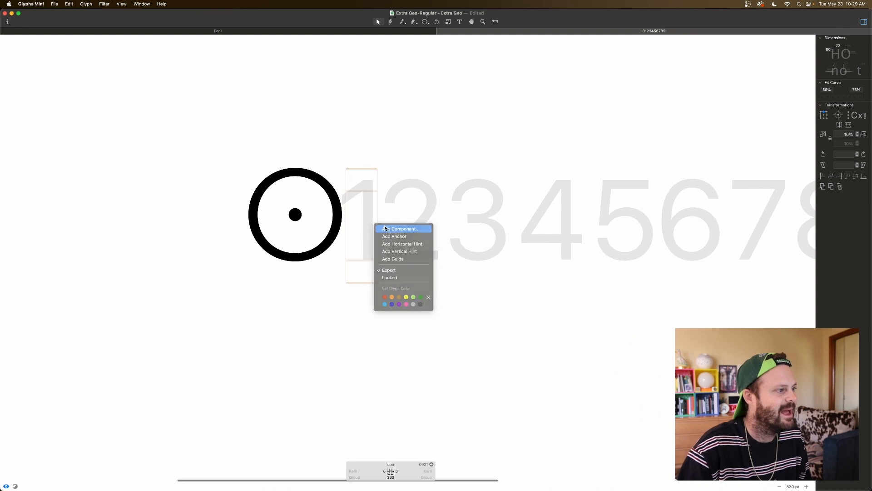
left_click(385, 228)
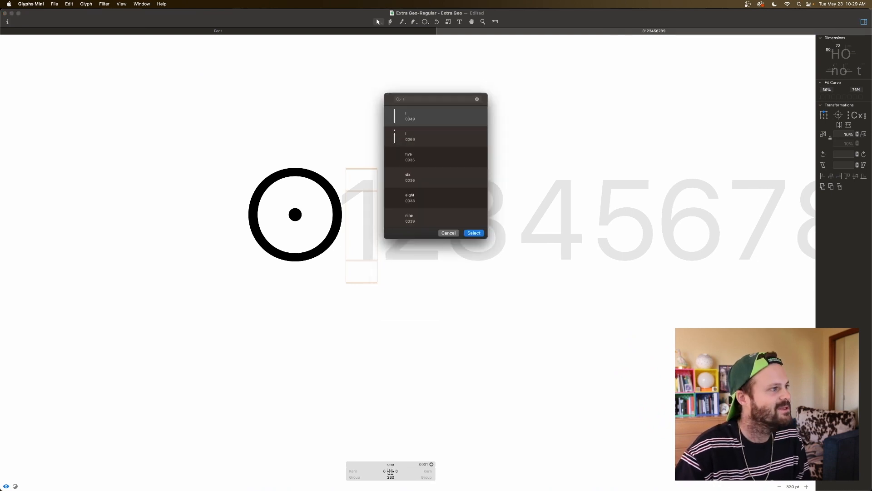
double_click(421, 118)
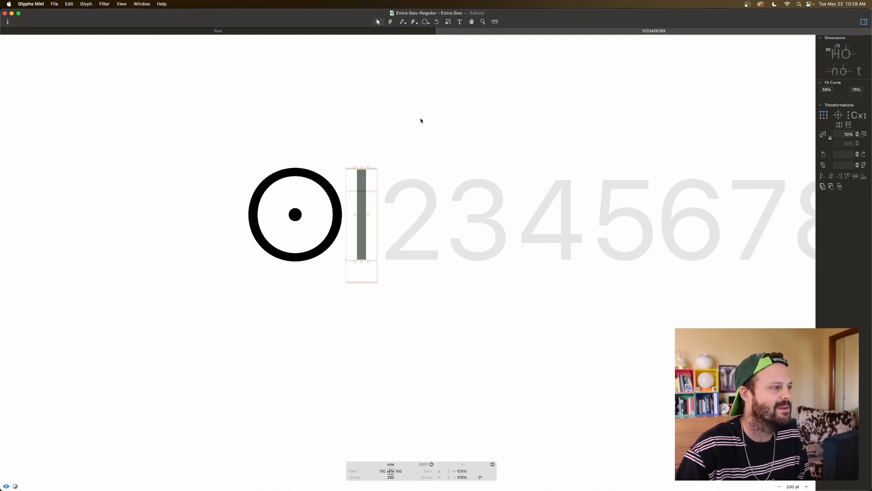
left_click(374, 199)
scroll(386, 191, "left", 4)
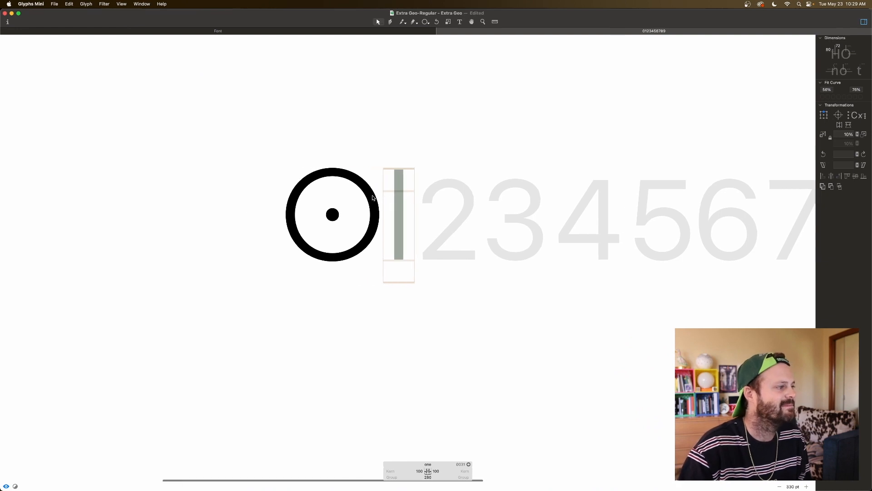
key("f")
left_click(392, 176)
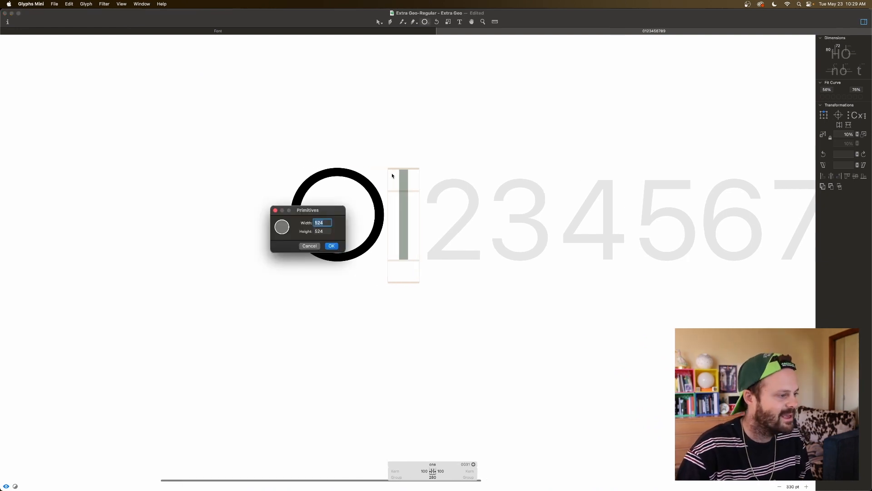
type("5")
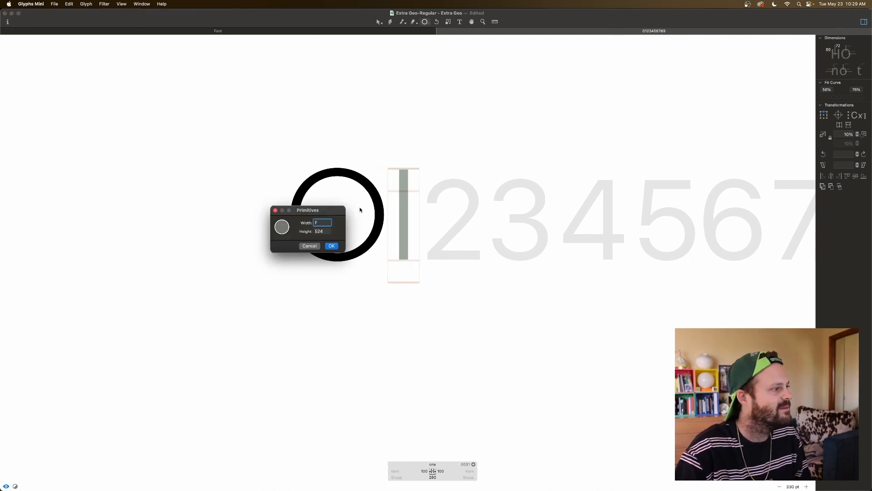
left_click(309, 247)
Draw a flag rectangle about 56 by 73 units beside the stem's upper-left end and align its bottom nodes at y 728.
key("f")
left_click_drag(394, 171, 402, 180)
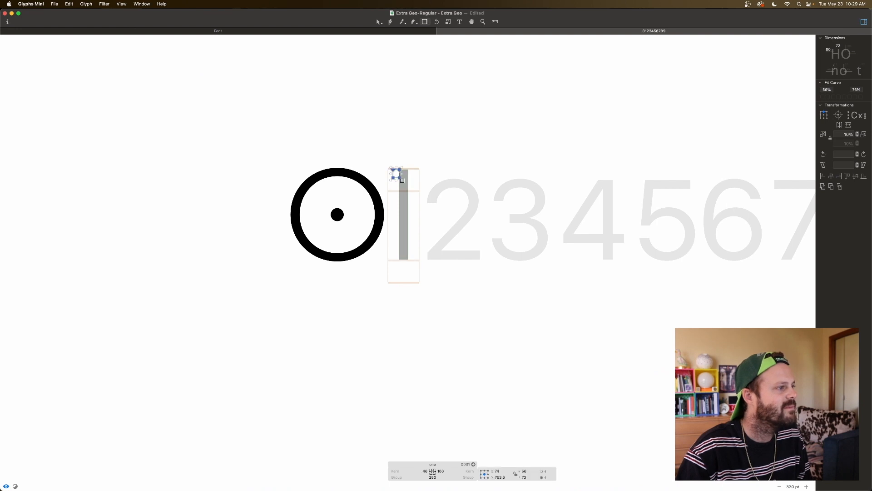
key("space")
key("v")
left_click_drag(384, 165, 405, 185)
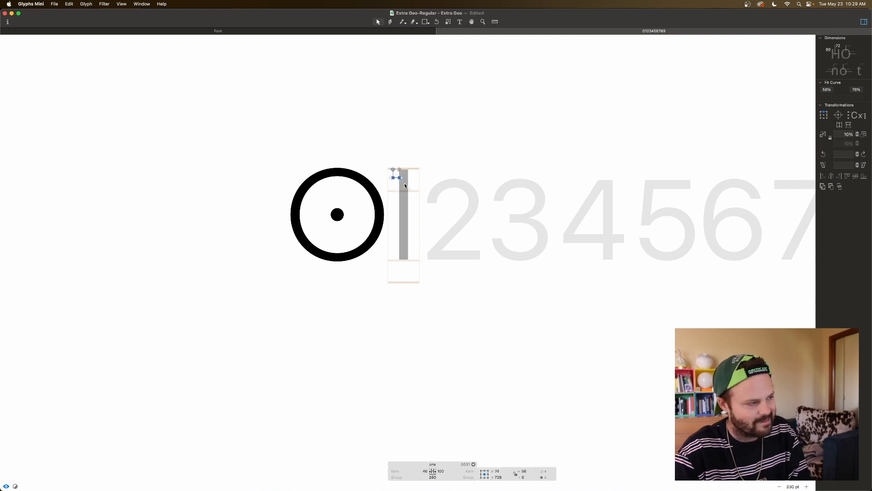
key("space")
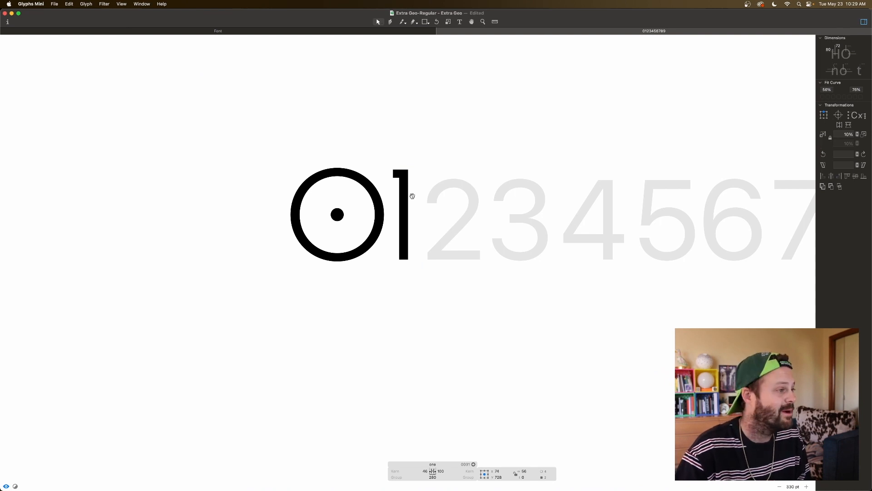
Extend the left edge of the one's flag outward to x 16.
key("super+plus")
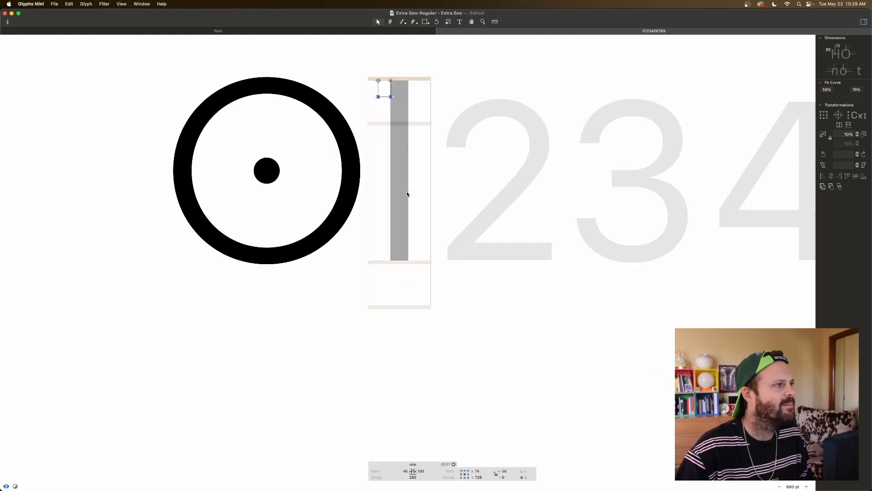
scroll(409, 191, "up", 3)
scroll(409, 191, "up", 1)
key("space")
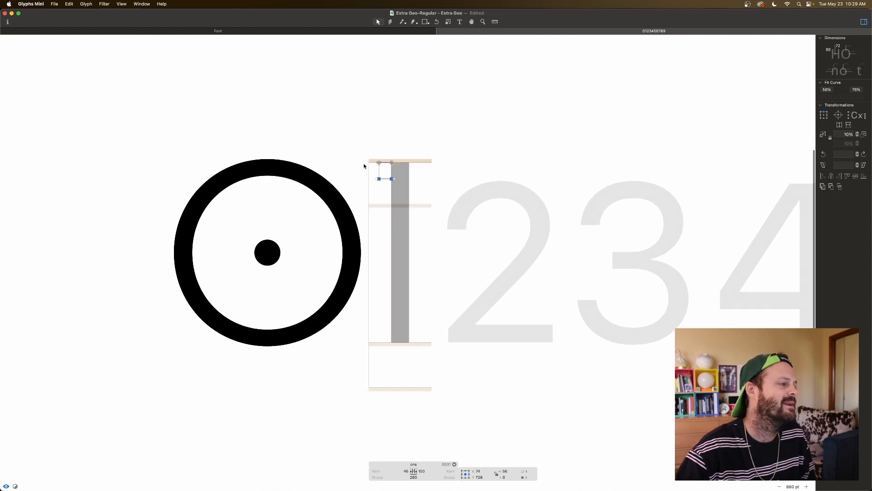
left_click_drag(365, 156, 382, 188)
key("space")
key("shift+Left")
key("shift+Left")
key("shift+Left")
key("shift+Left")
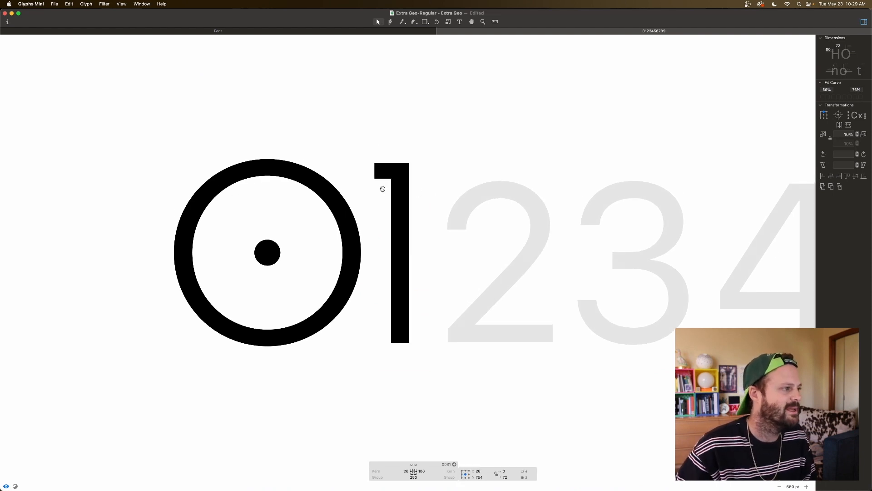
key("shift+Right")
key("shift+Right")
key("shift+Right")
key("shift+Left")
key("shift+Left")
Slant the one's flag by lowering its left edge 50 units, centring it at y 714.
key("shift+Down")
key("shift+Down")
key("shift+Down")
key("shift+Down")
key("shift+Down")
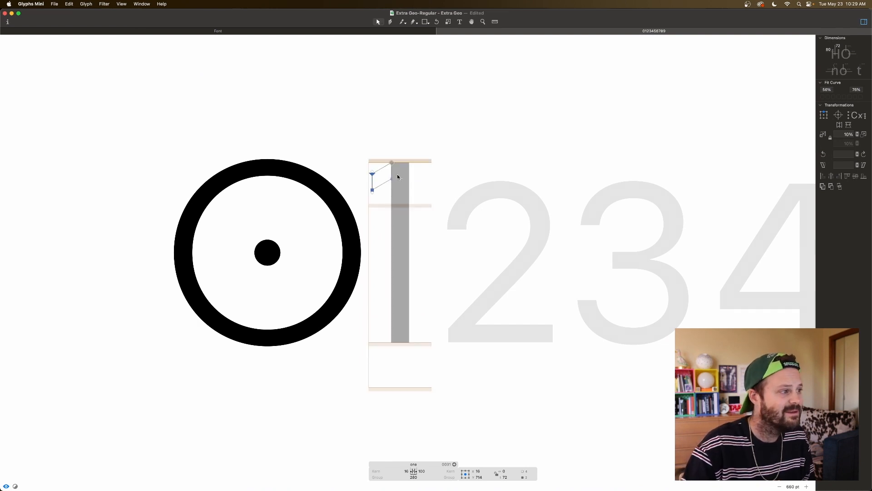
Thicken the slanted flag by moving its two lower nodes down to a centre of y 699.
left_click_drag(361, 181, 412, 210)
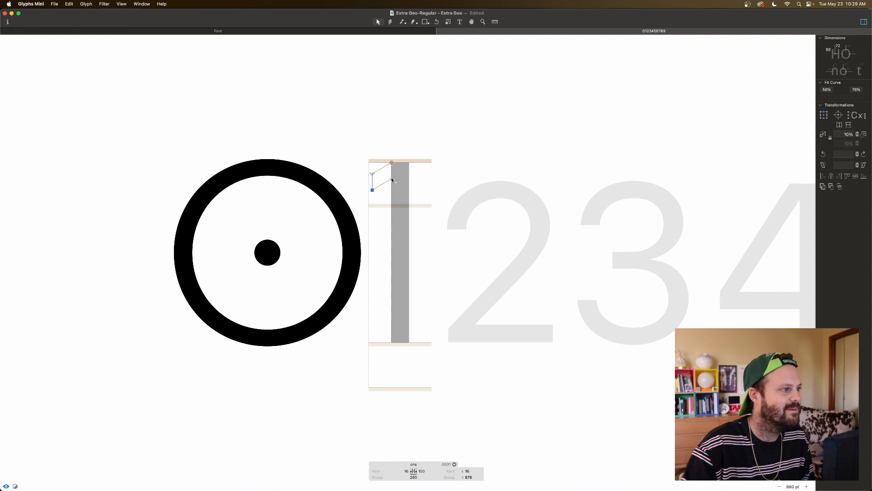
key("space")
key("Up")
key("Up")
key("Up")
key("Up")
key("Up")
key("Up")
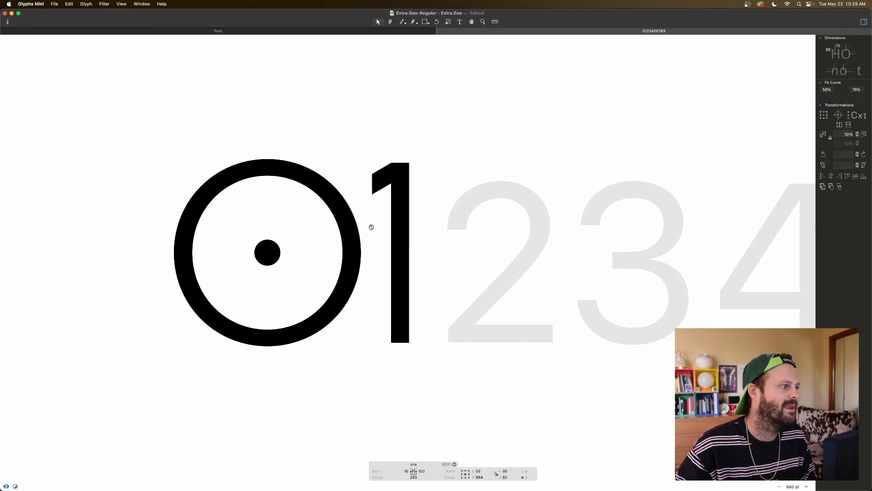
key("shift+Up")
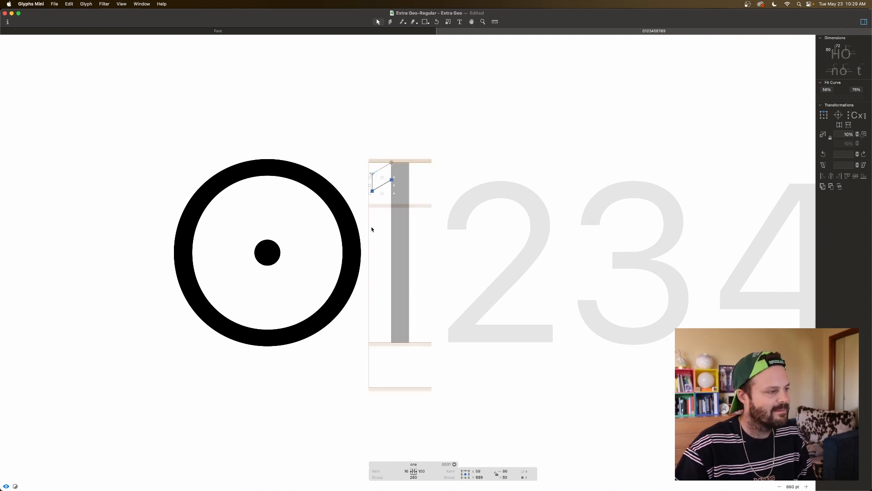
Decompose the one's stem component into outlines and try shifting the overlapping nodes at its upper-left corner.
left_click(399, 204)
right_click(399, 205)
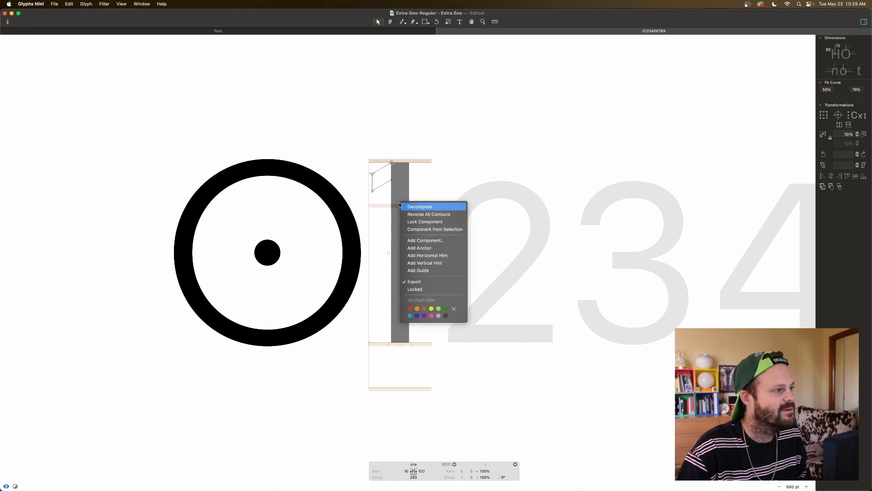
left_click(410, 206)
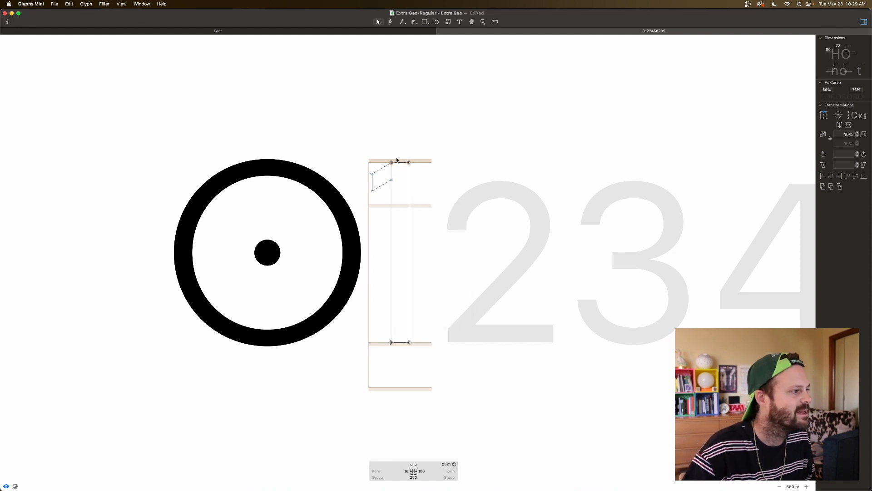
left_click(391, 163)
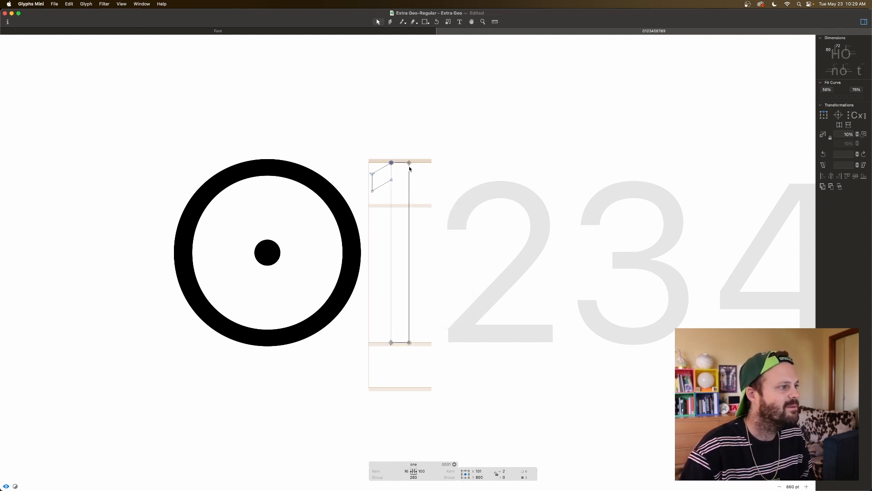
left_click_drag(393, 163, 403, 163)
key("super+z")
left_click(402, 157)
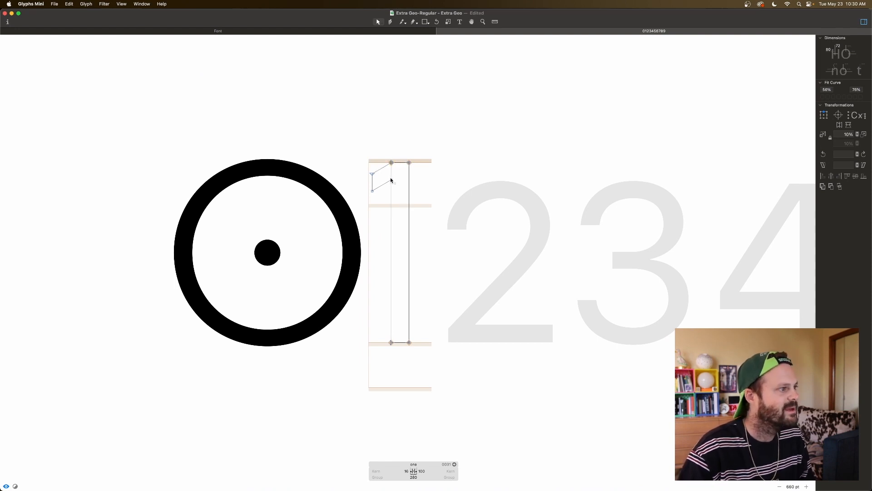
Reshape the flag's join by lowering the stem's upper-left node, taking the flag's top node to the stem's upper-right corner and its inner bottom node to y 705.
left_click_drag(391, 163, 380, 190)
left_click(392, 168)
key("space")
left_click_drag(374, 193, 380, 195)
key("space")
key("Down")
key("Down")
key("Down")
key("Down")
key("Down")
key("Down")
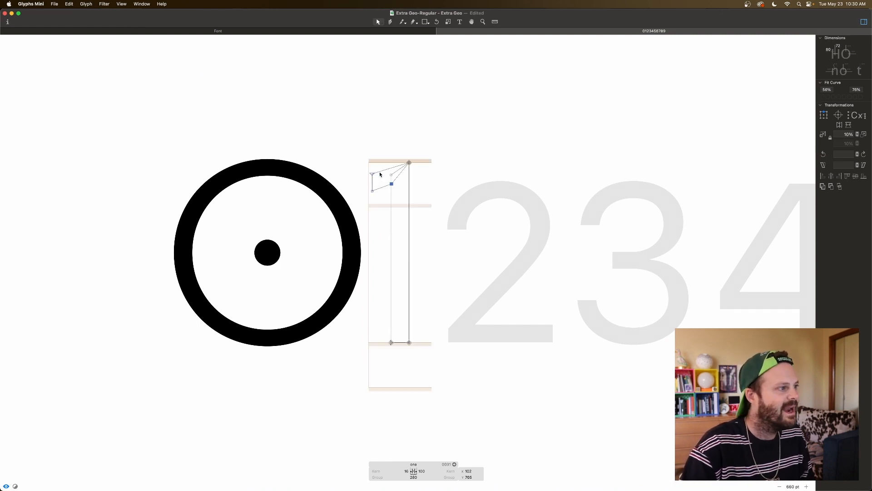
Delete the flag contour from the one and preview the remaining stem.
double_click(380, 173)
key("Delete")
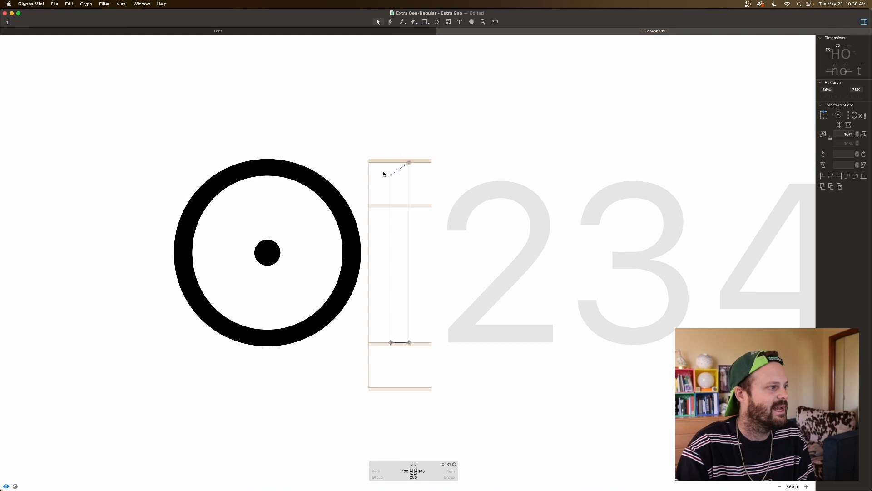
key("space")
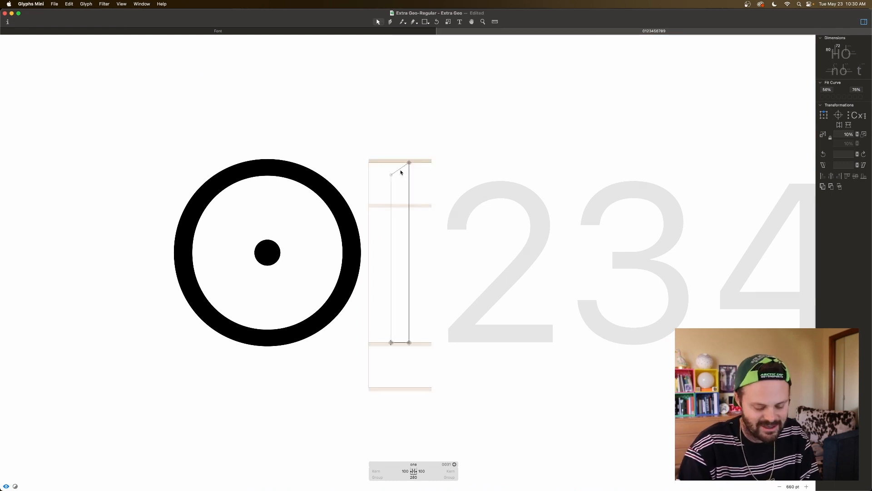
Chamfer the stem's upper-left corner with an added node at x 134, y 800, and move the slant's lower node to x 100.
key("p")
left_click(398, 170)
key("v")
left_click_drag(399, 170, 398, 163)
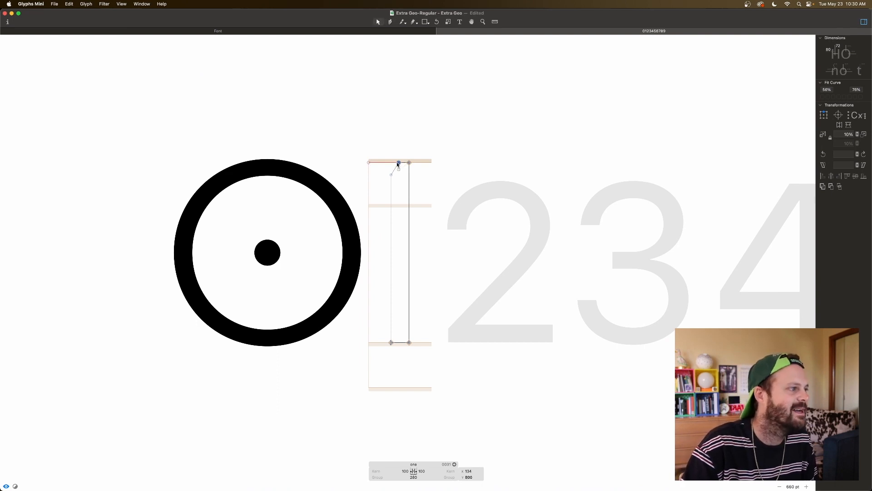
key("space")
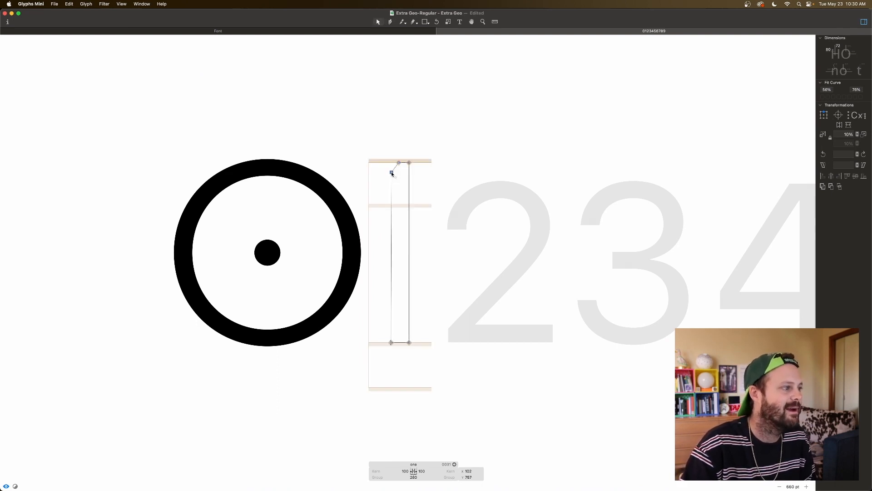
key("space")
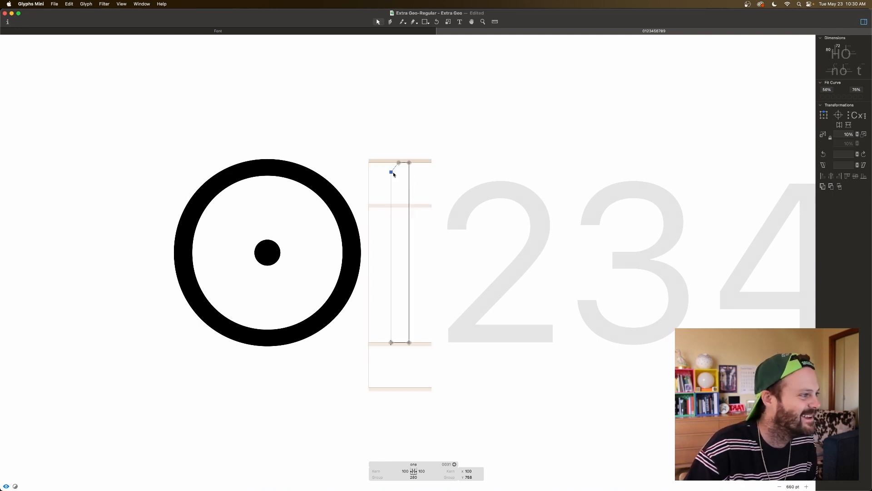
key("space")
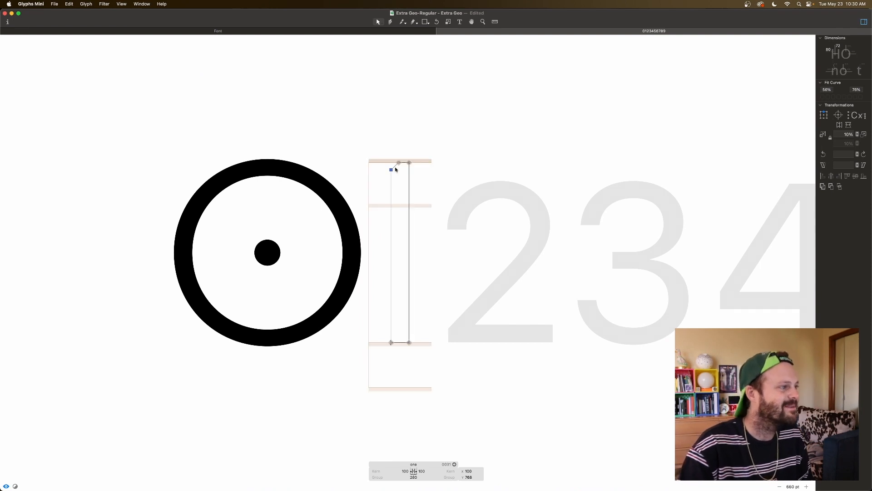
Turn the stem's chamfer into a concave curve with handles about 23 and 21 units long and preview it.
left_click(395, 171)
left_click(392, 170)
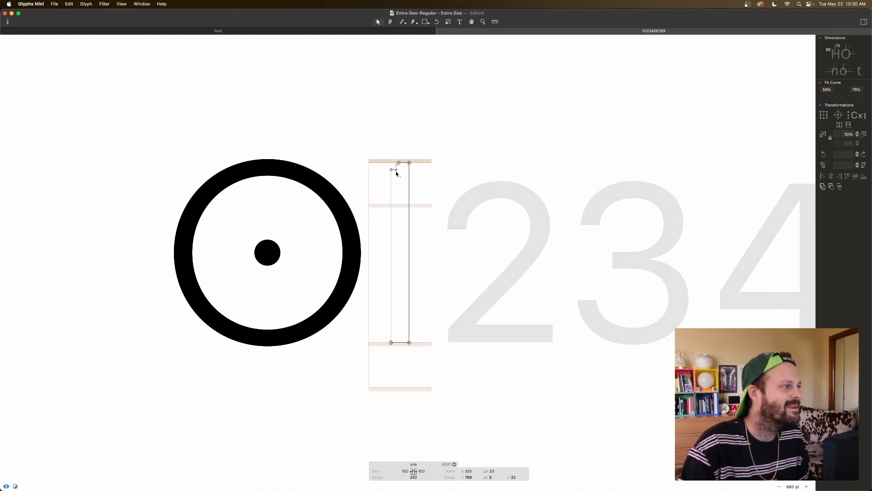
left_click_drag(396, 165, 399, 167)
key("space")
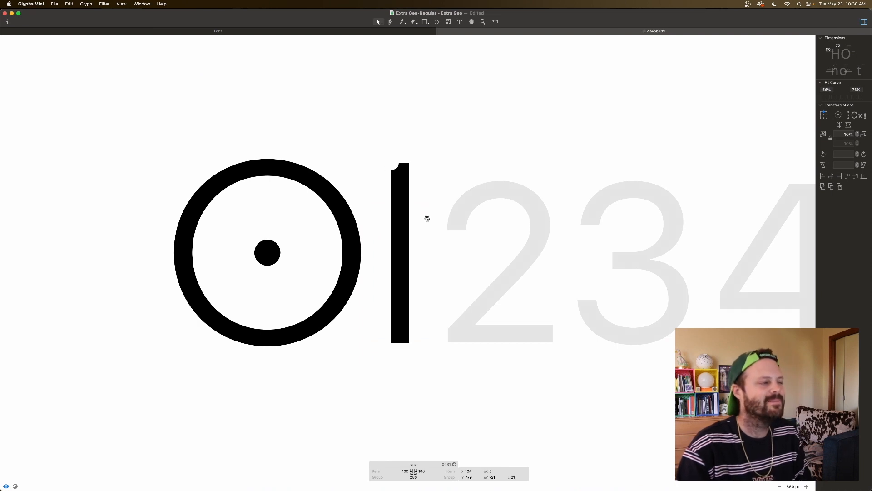
Undo the stem and flag edits back to the slanted flag beside the undecomposed stem component.
key("super+z")
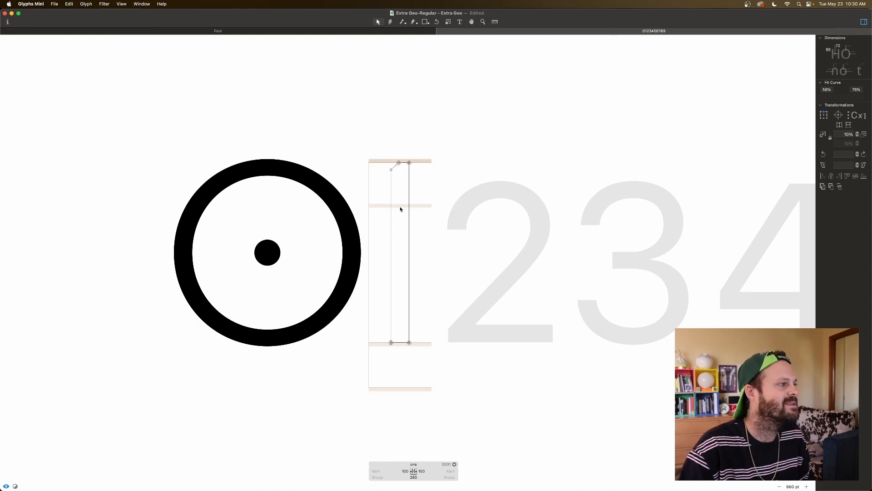
key("super+z")
key("super+shift+z")
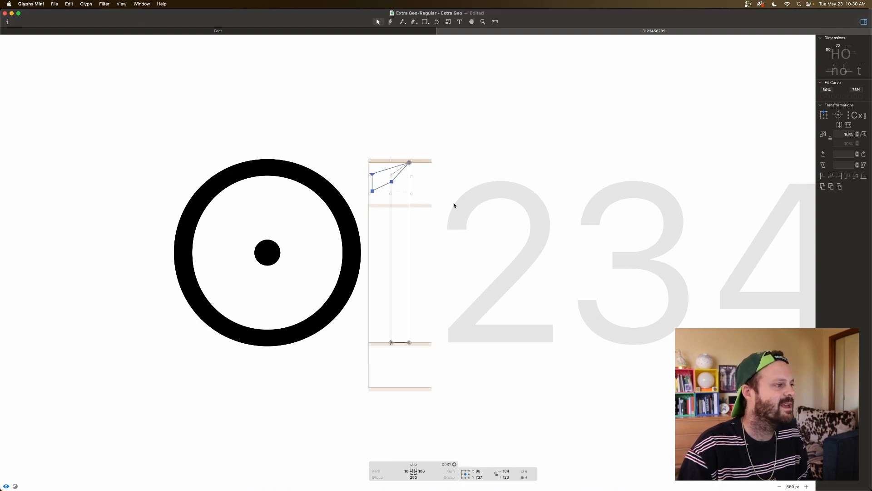
key("super+z")
key("super+z")
key("super+z")
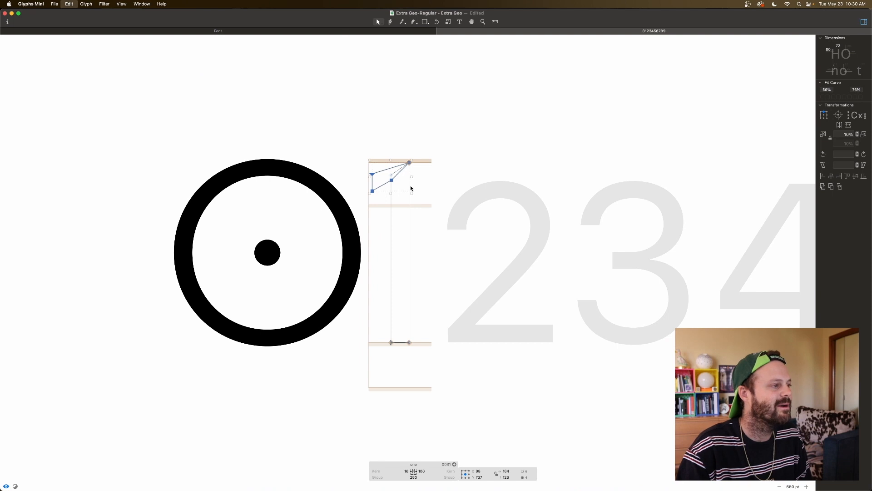
key("super+z")
key("super+z")
key("super+z")
key("super+z")
key("super+z")
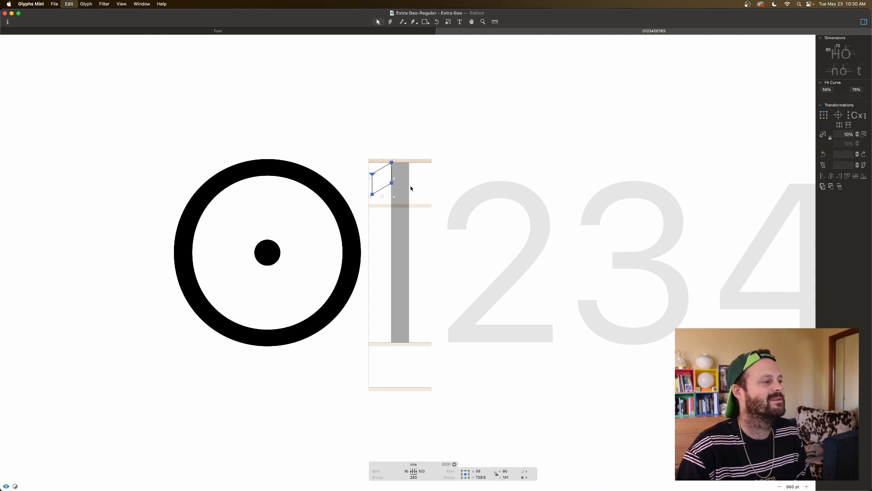
Undo the flag's slant back to the short rectangular flag, 56 units wide and 72 high, and preview the one.
key("super+z")
key("super+z")
key("super+z")
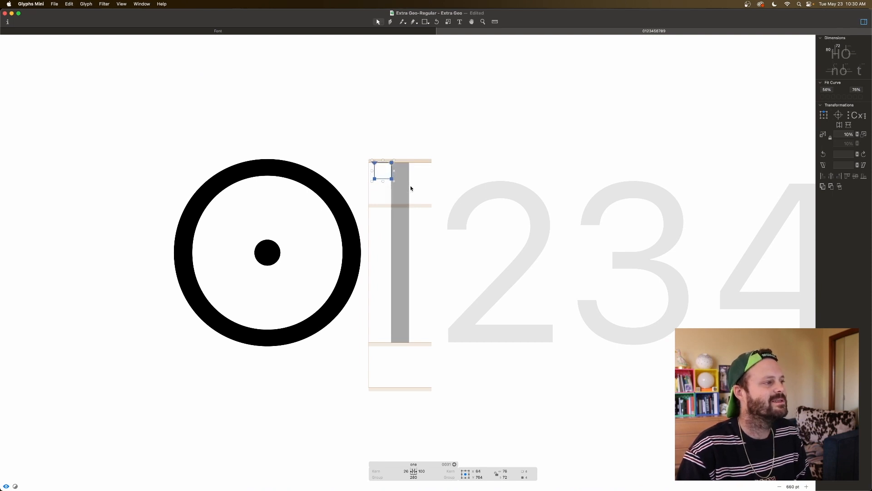
key("space")
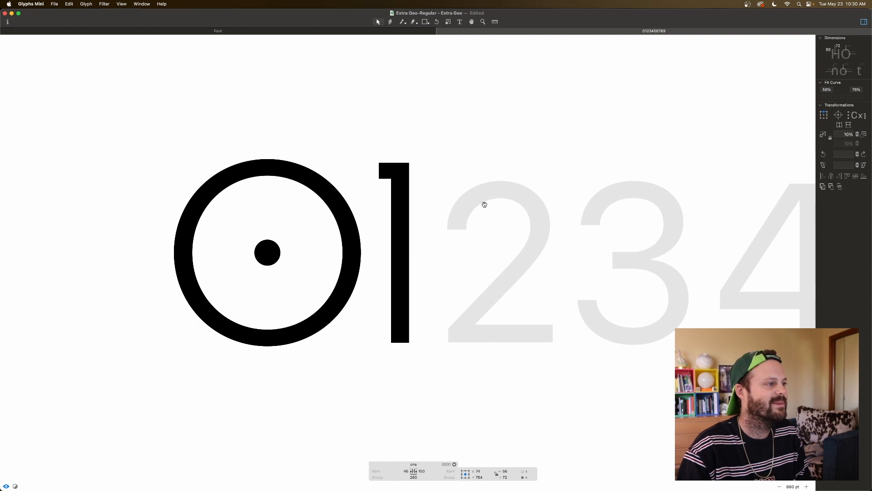
scroll(432, 251, "right", 2)
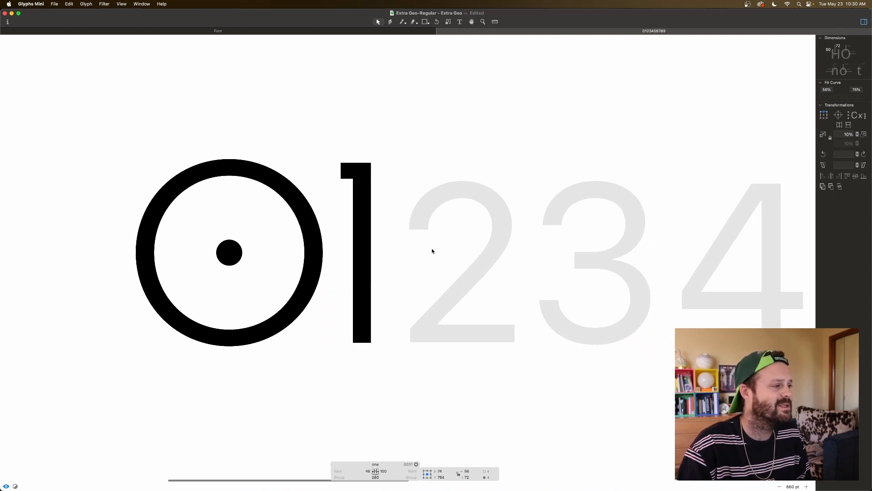
Open the two glyph for editing and add the capital S to it as a component.
double_click(432, 250)
left_click_drag(432, 249, 427, 265)
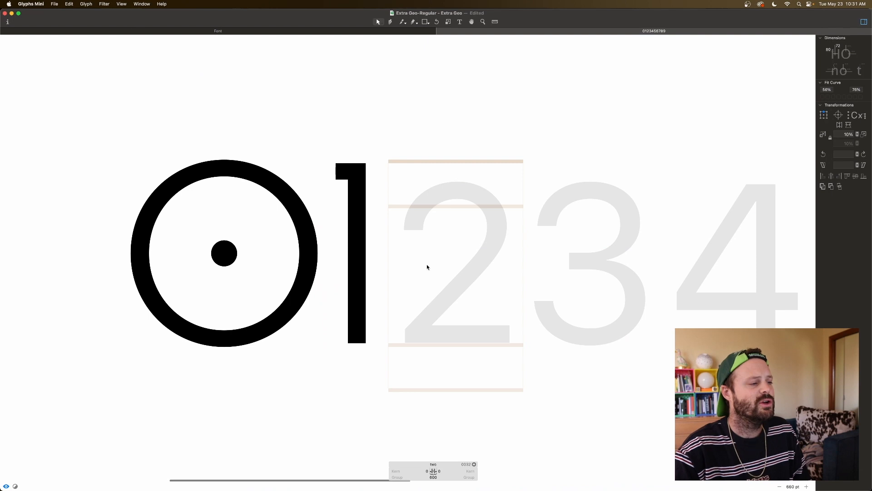
right_click(434, 242)
left_click(447, 248)
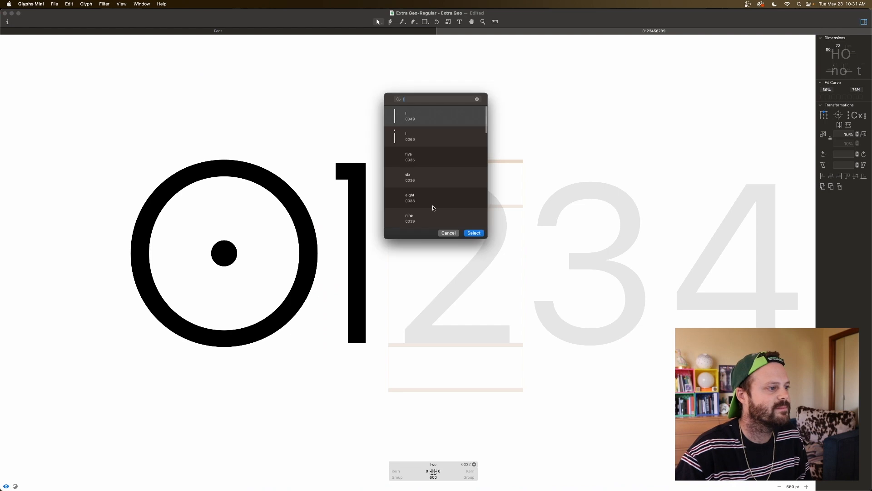
type("i")
key("BackSpace")
type("s")
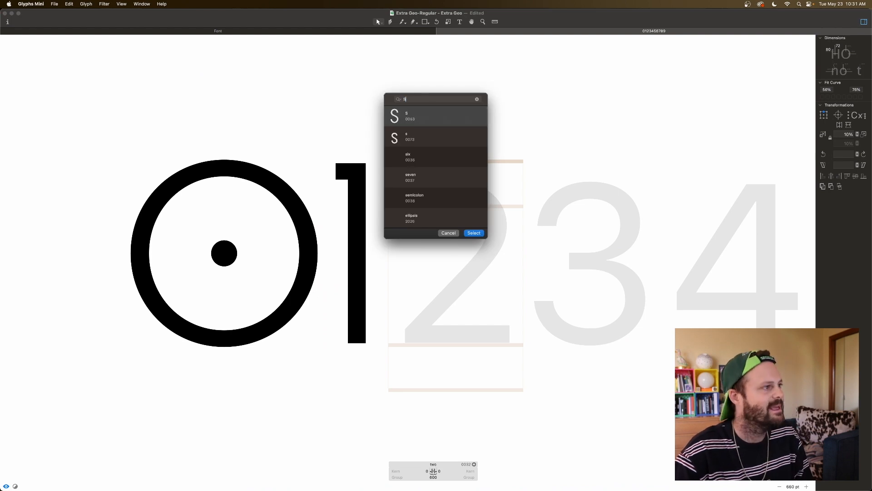
double_click(408, 115)
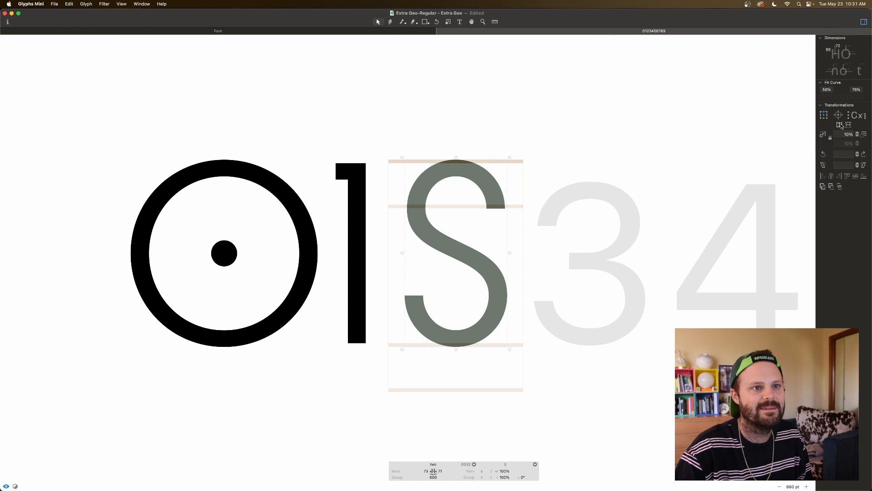
Flip the S component vertically to mirror its shape into a two and decompose it into editable outlines.
left_click(848, 126)
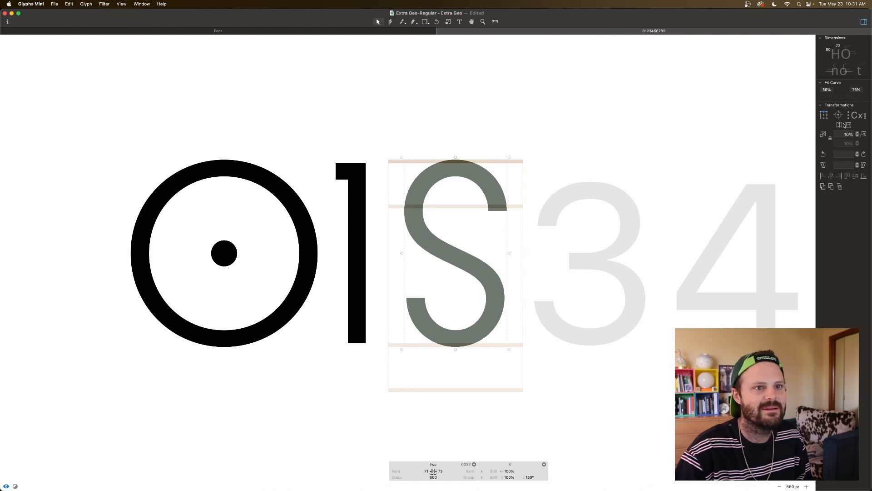
left_click(847, 126)
left_click(499, 262)
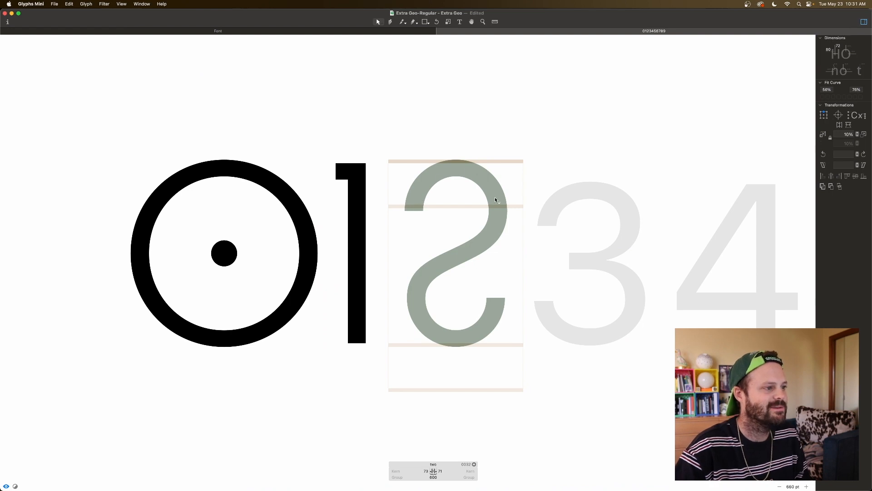
right_click(446, 267)
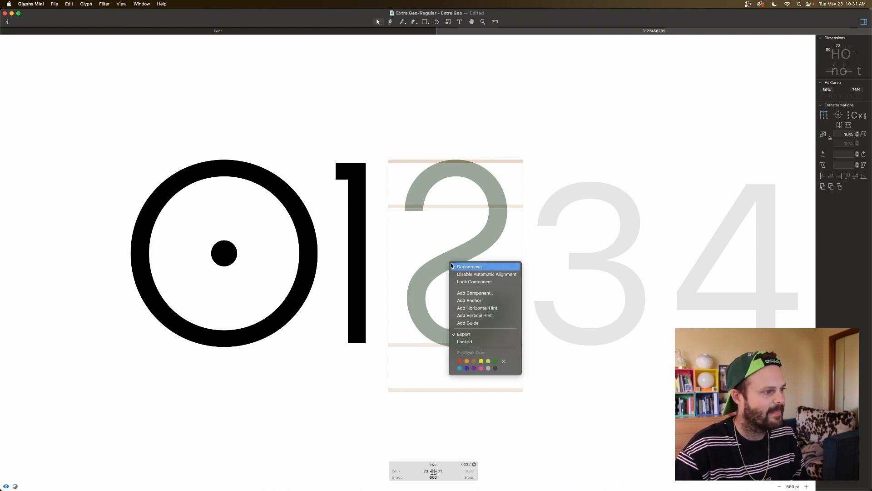
left_click(463, 268)
Delete the lower bowl's nodes from the flipped S and close the open stroke end with a straight segment at y 200.
left_click_drag(395, 296, 530, 367)
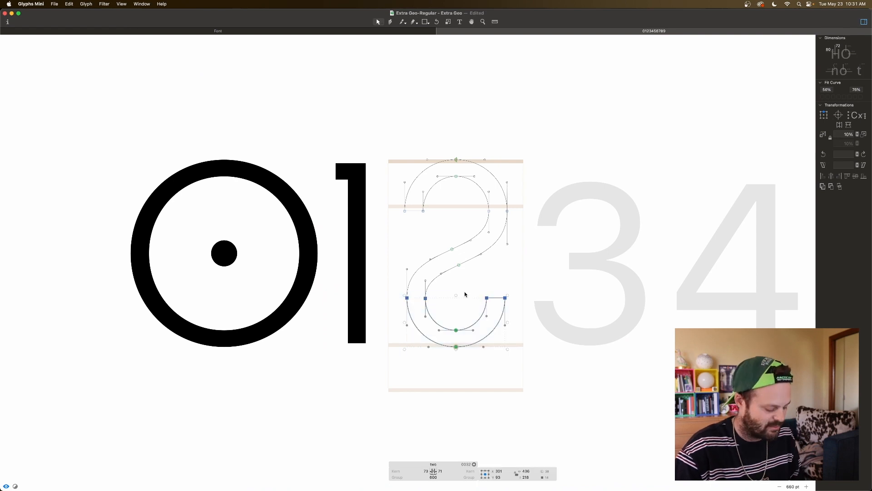
key("BackSpace")
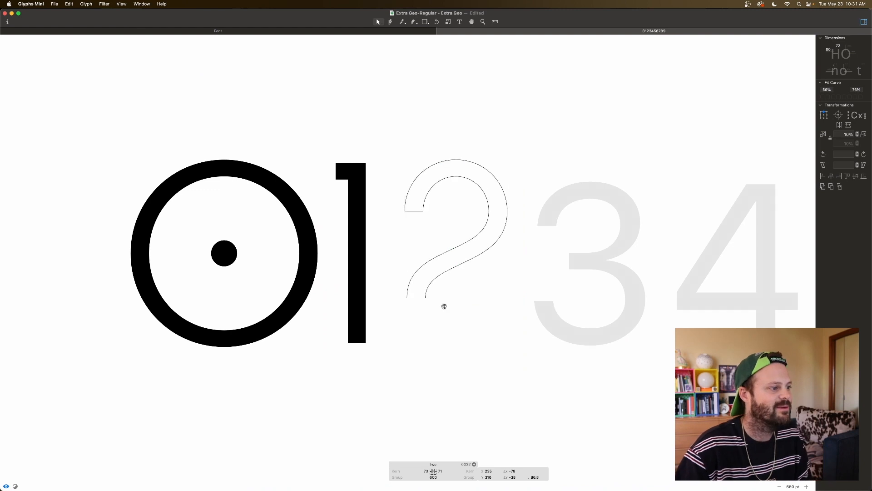
key("p")
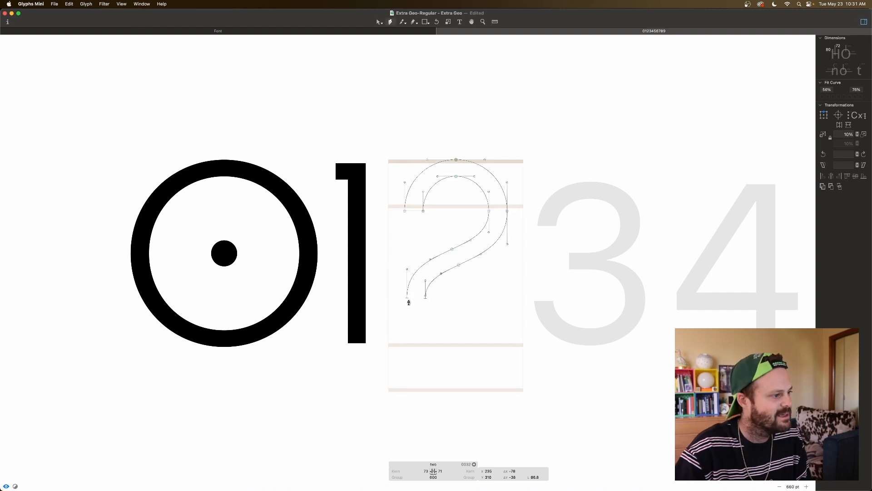
left_click(425, 299)
key("space")
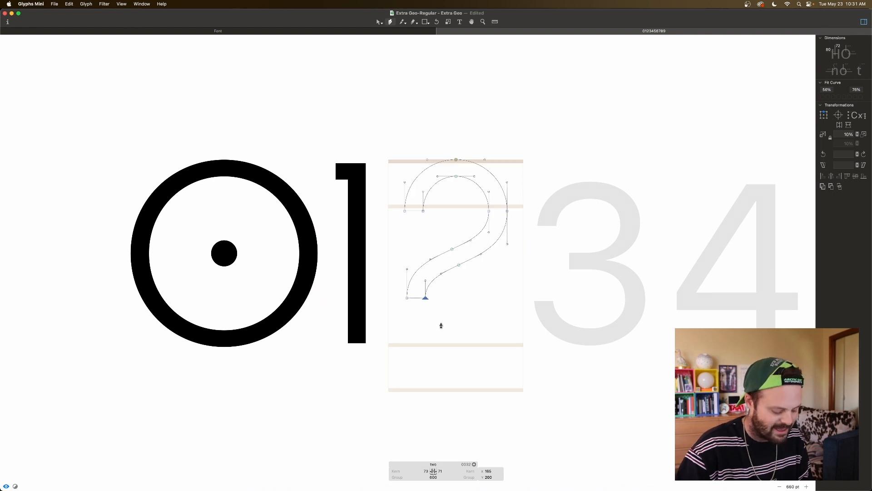
Draw a rectangular base bar on the two's baseline, 72 units high from x 70 to x 505, and preview it.
key("f")
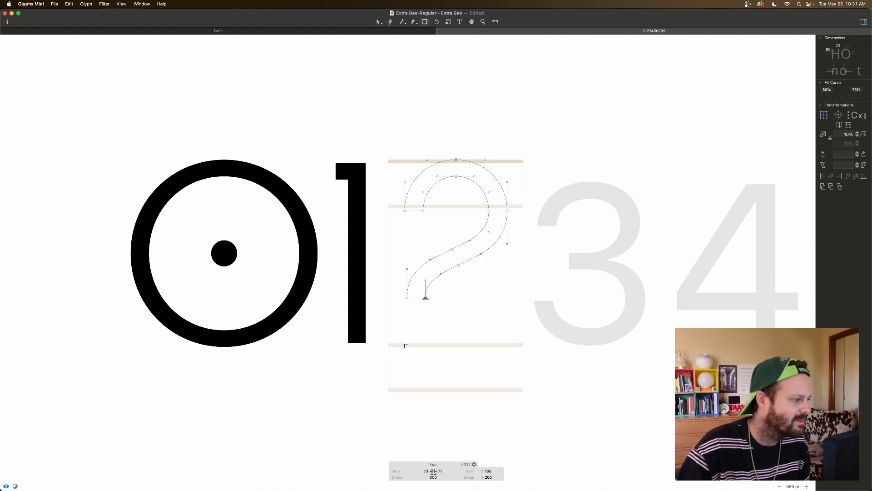
left_click_drag(404, 343, 390, 332)
key("v")
key("Up")
left_click_drag(514, 317, 492, 366)
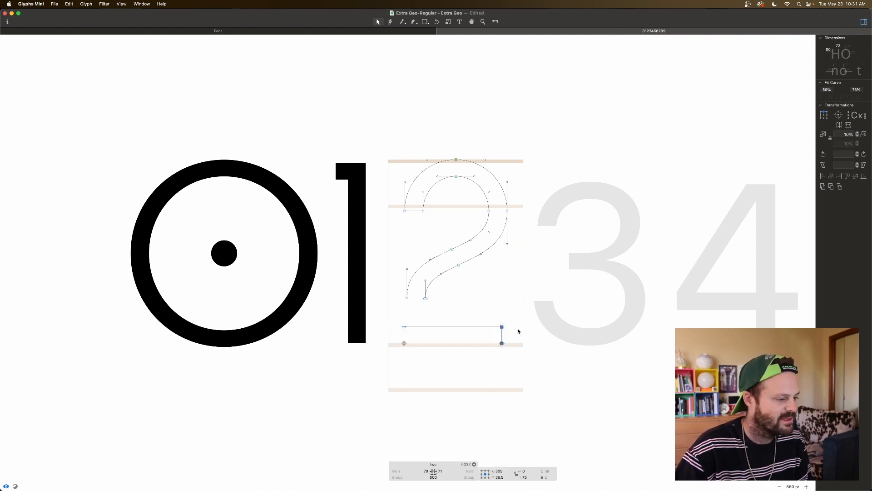
left_click_drag(508, 318, 388, 335)
key("Down")
left_click_drag(514, 318, 487, 368)
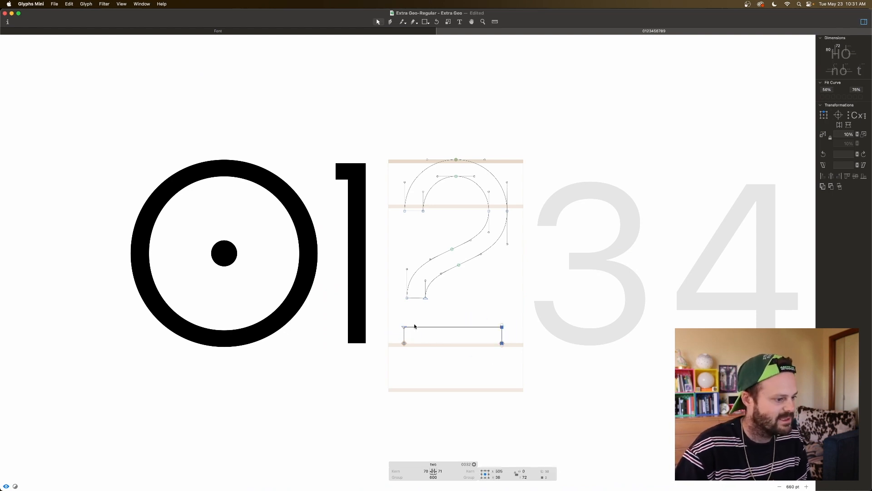
left_click_drag(399, 325, 411, 359)
key("space")
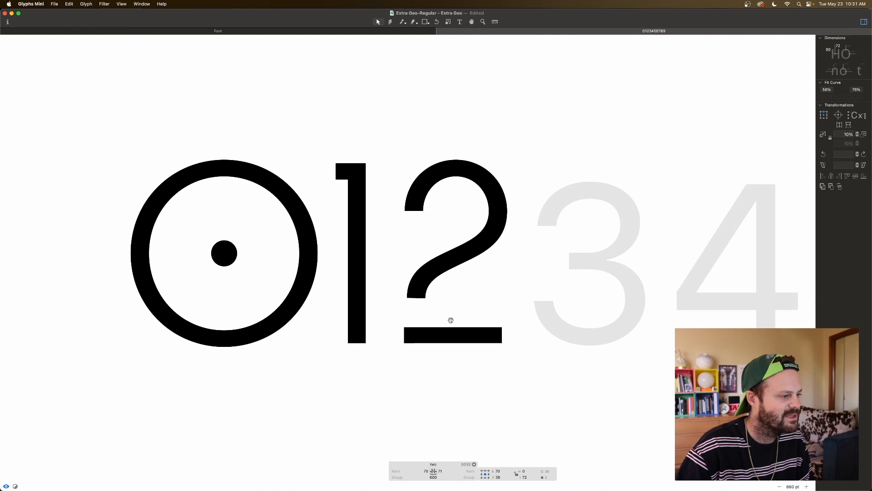
key("space")
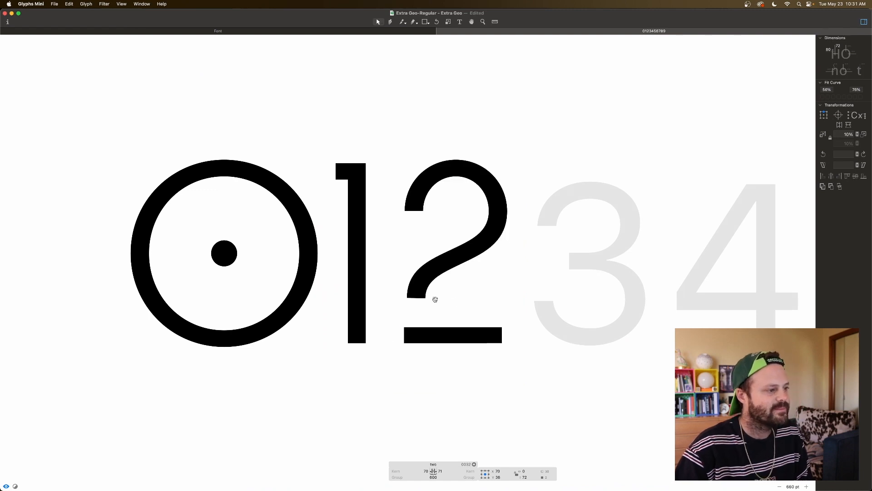
Extend the two's curved stroke down to the base bar and align its outer edge flush with the bar's end at x 70.
mouse_move(442, 294)
left_mouse_down()
mouse_move(391, 311)
mouse_move(413, 313)
mouse_move(420, 328)
left_mouse_up()
key("space")
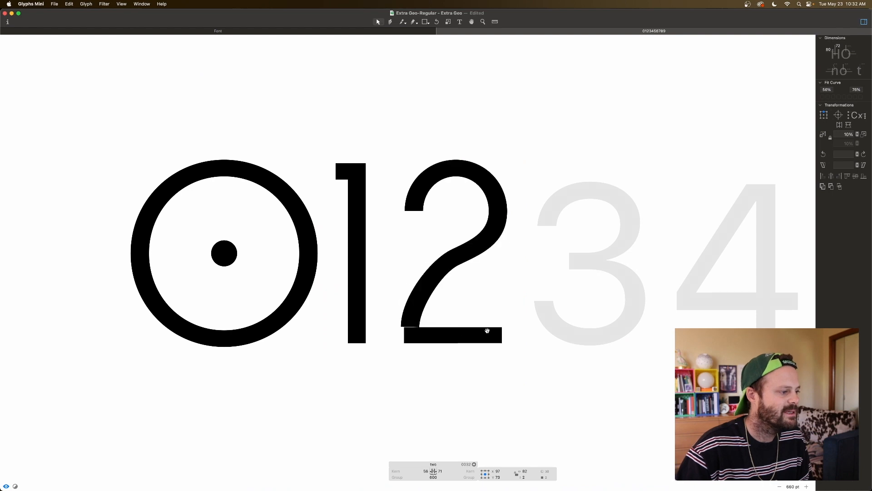
key("space")
key("Right")
key("Right")
key("Right")
key("Right")
key("Right")
key("Right")
key("Right")
key("Right")
key("Right")
key("Right")
key("Right")
key("Right")
key("Right")
key("Right")
key("Right")
key("Right")
key("Right")
key("Right")
key("Right")
key("Right")
key("Left")
key("Left")
key("Left")
key("Left")
key("Left")
key("Left")
key("Left")
key("Left")
key("Left")
key("Left")
key("Right")
key("Down")
key("Down")
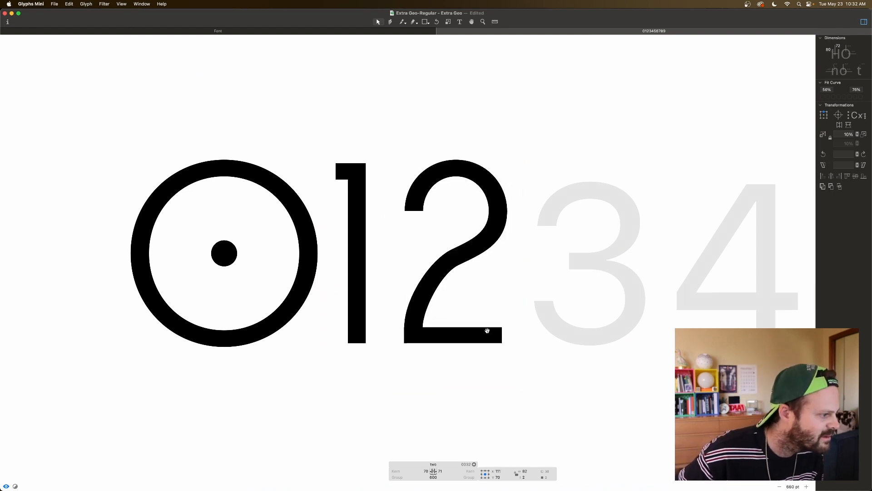
Raise the inner lower node of the two's stroke to y 71 at x 152.
left_click(465, 323)
left_click(423, 327)
key("Up")
key("Up")
key("space")
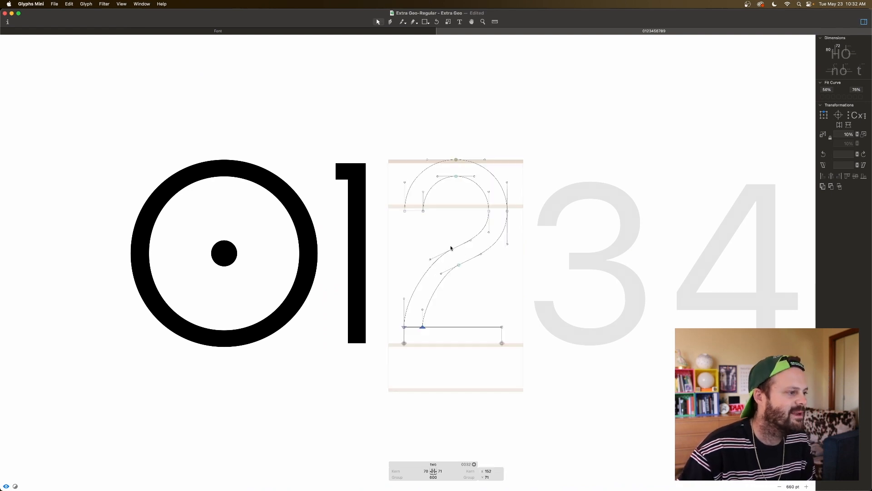
Delete both middle nodes of the two's diagonal, lengthen its lower handles upward and upper handles downward, and preview the curve.
left_click_drag(443, 245, 473, 281)
key("Delete")
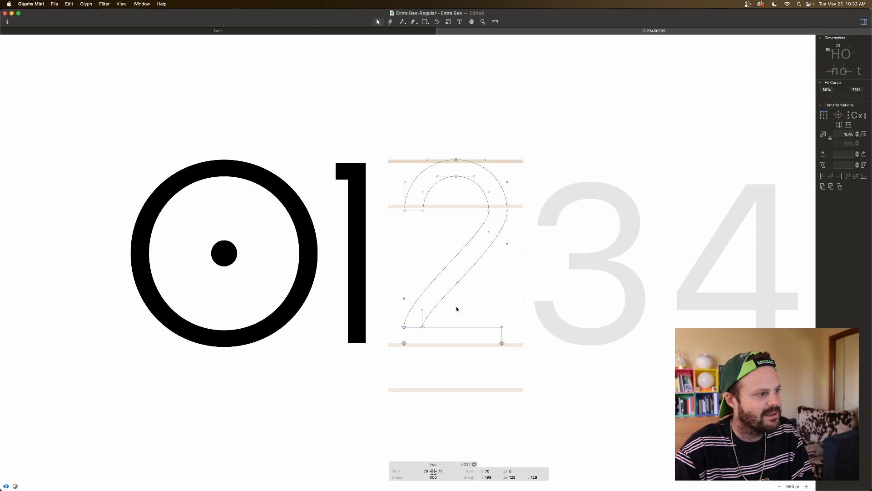
left_click_drag(442, 322, 423, 277)
left_click_drag(484, 229, 509, 266)
key("space")
key("space")
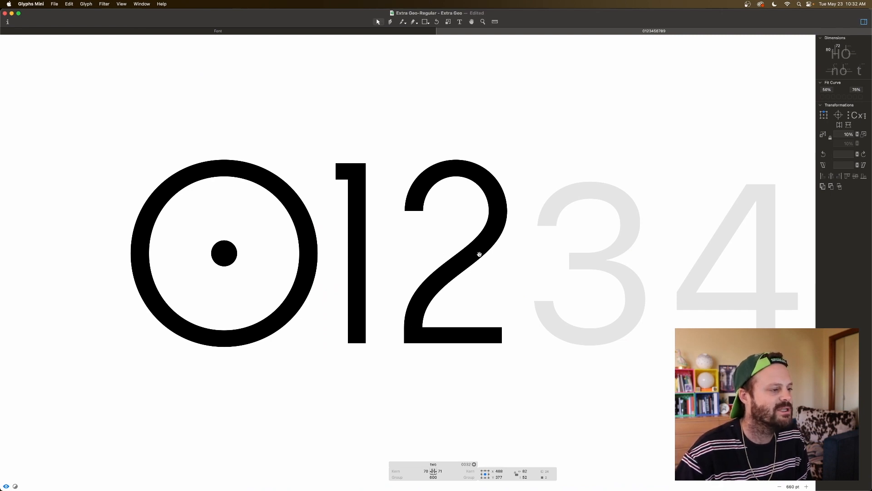
key("space")
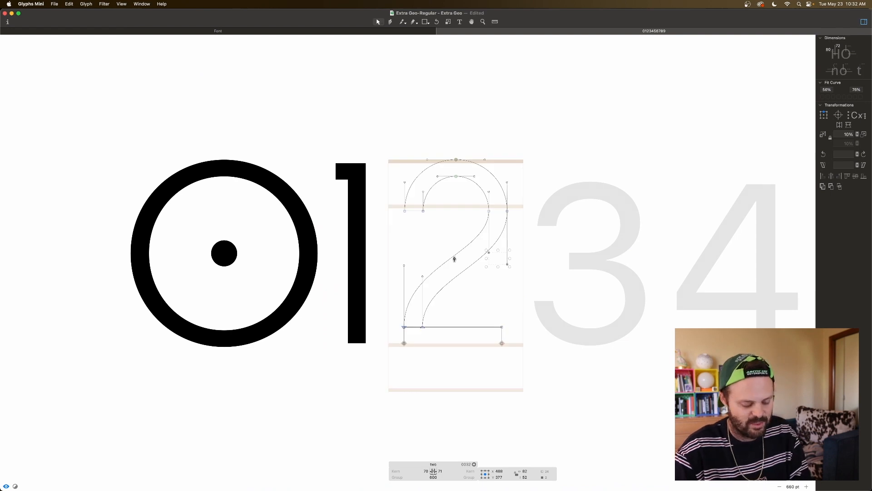
Insert a node midway on each side of the two's diagonal, at x 294, y 380 and x 339, y 324, and preview it.
key("p")
left_click(454, 256)
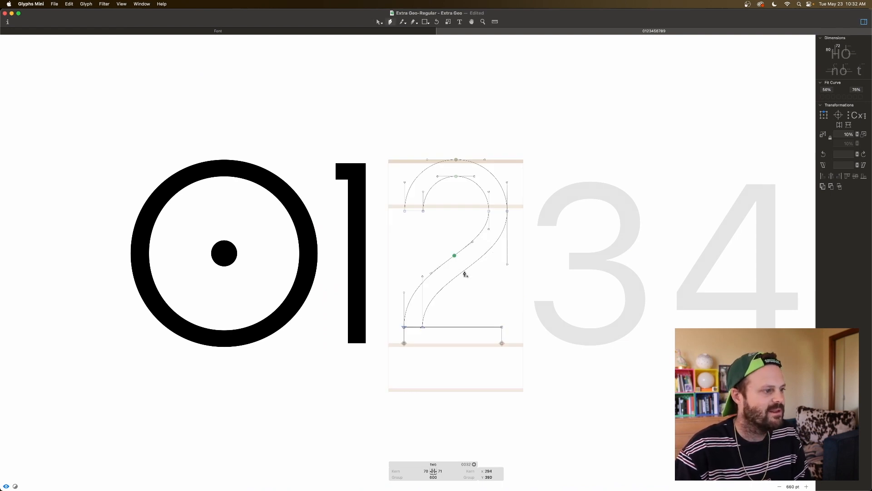
left_click(464, 271)
key("space")
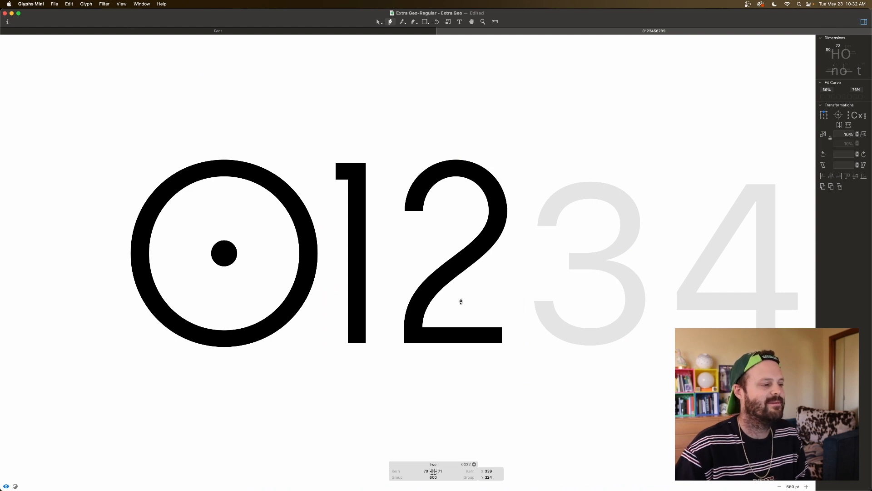
Delete the two nodes inserted midway along the two's diagonal.
key("v")
left_click_drag(451, 250, 475, 288)
key("space")
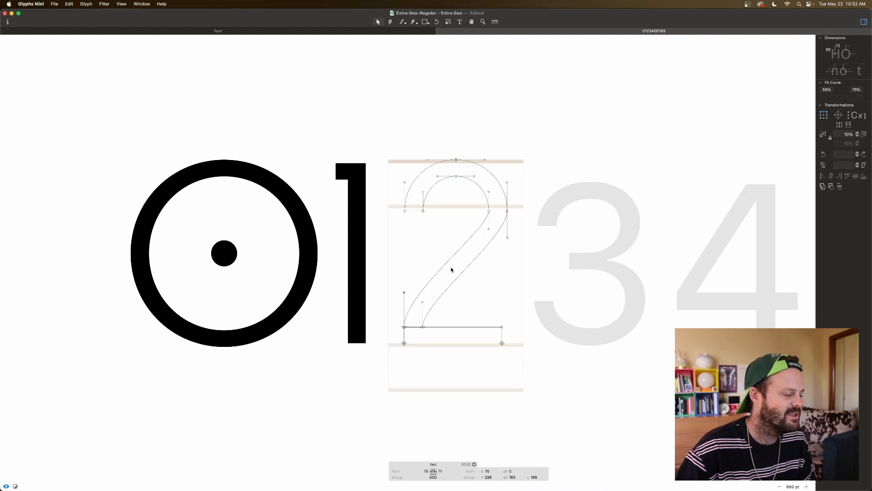
Angle the diagonal's lower handles along the stroke to straighten its foot, and lower the upper handle pair to y 408.
mouse_move(423, 303)
left_mouse_down()
mouse_move(446, 306)
mouse_move(409, 288)
mouse_move(433, 295)
left_mouse_up()
key("space")
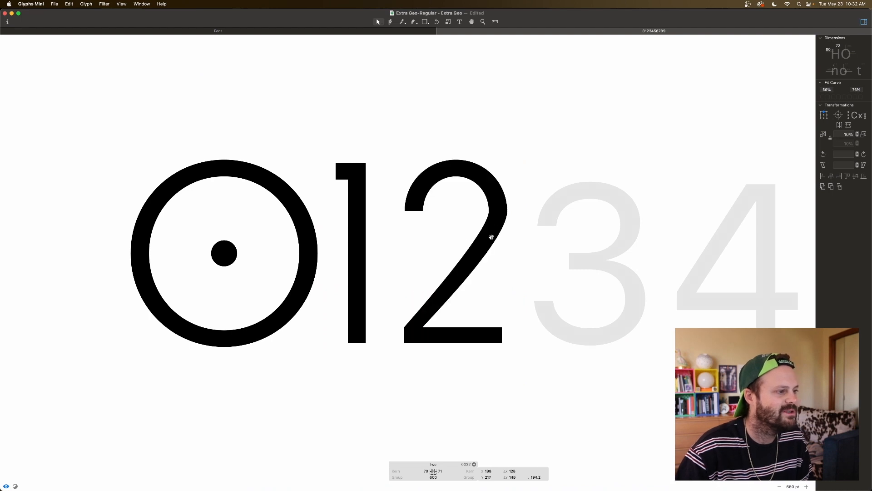
left_click_drag(482, 227, 525, 255)
key("space")
key("shift+Down")
key("shift+Down")
key("shift+Down")
key("shift+Down")
key("shift+Down")
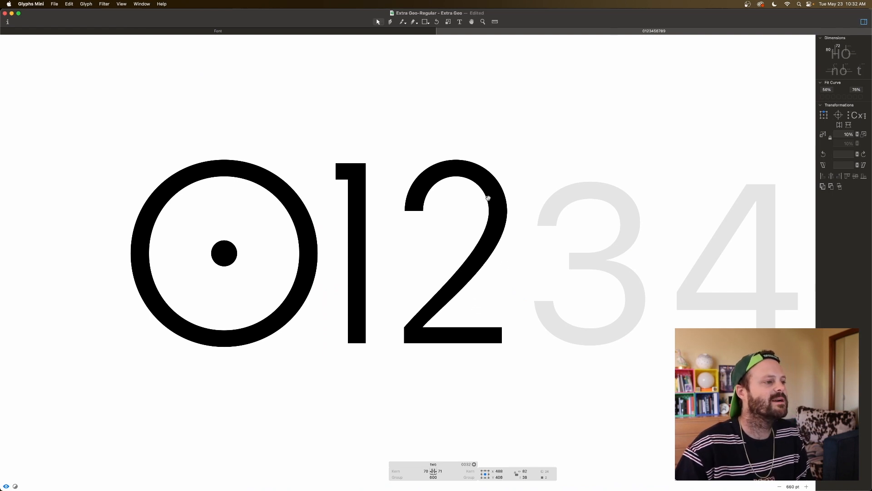
key("space")
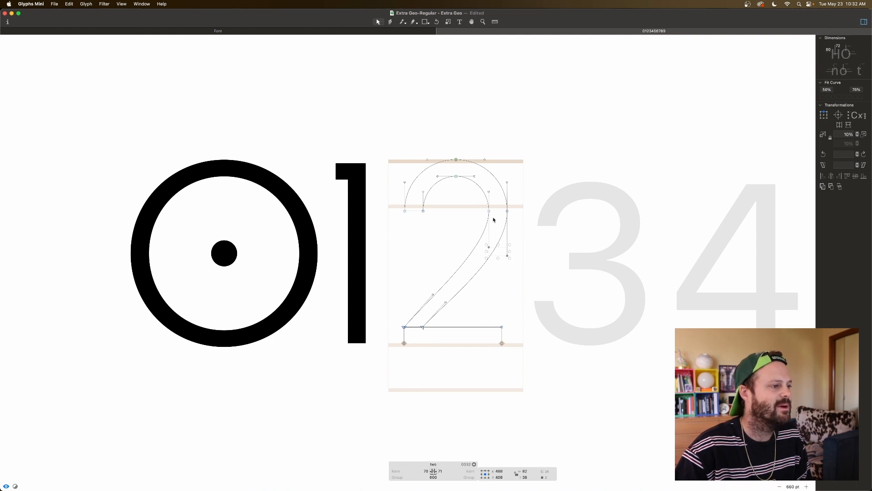
key("space")
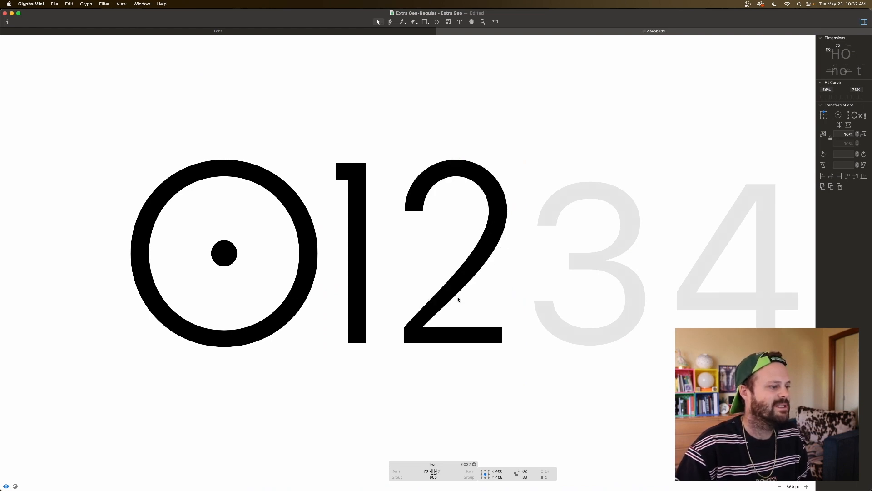
Move the inner corner of the two's foot to x 179, y 71, and the diagonal's outer-left lower handle to x 215, y 217.
left_click(420, 331)
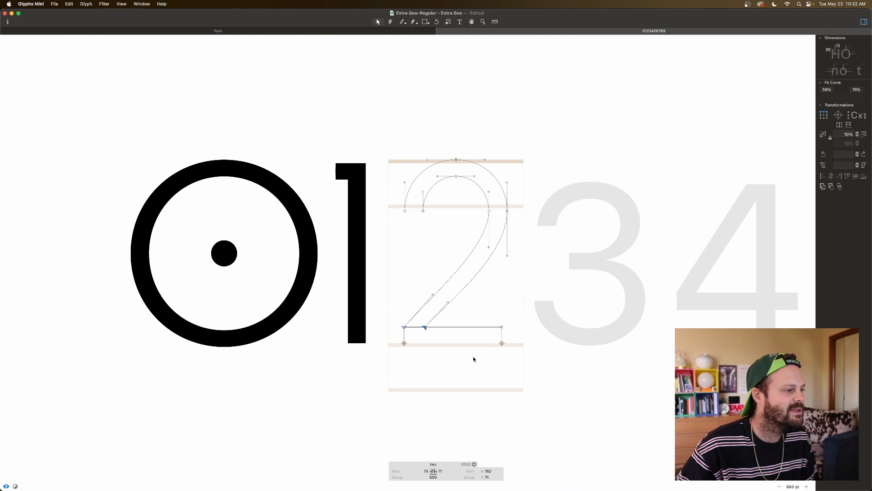
key("space")
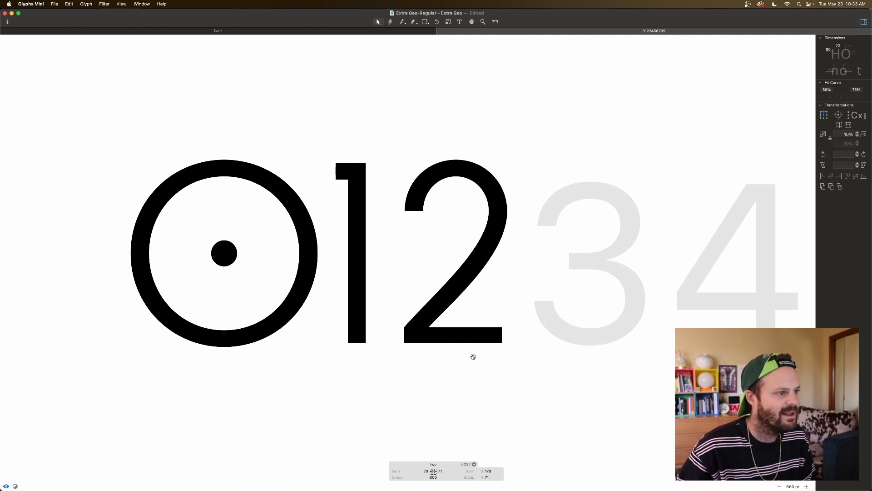
left_click_drag(424, 287, 473, 316)
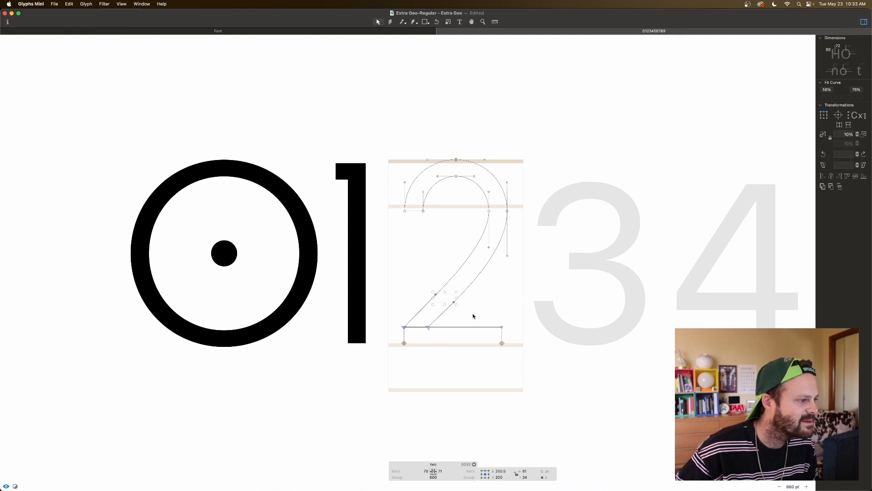
left_click_drag(414, 269, 450, 302)
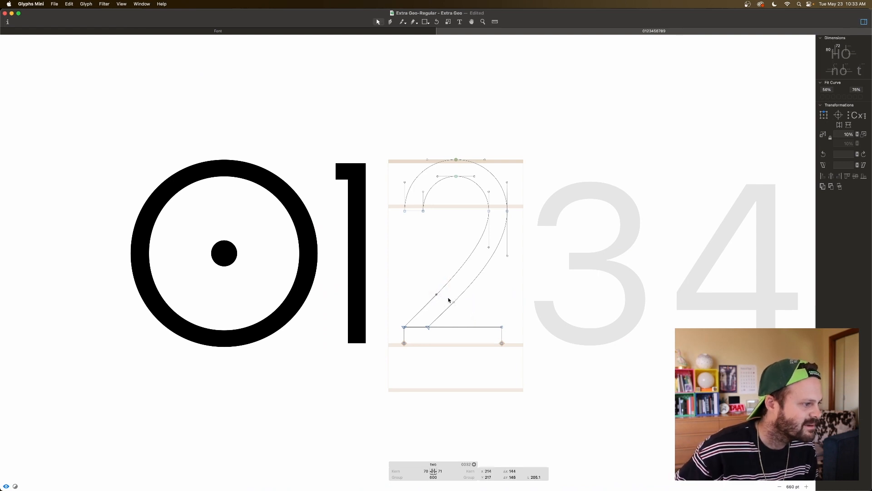
key("space")
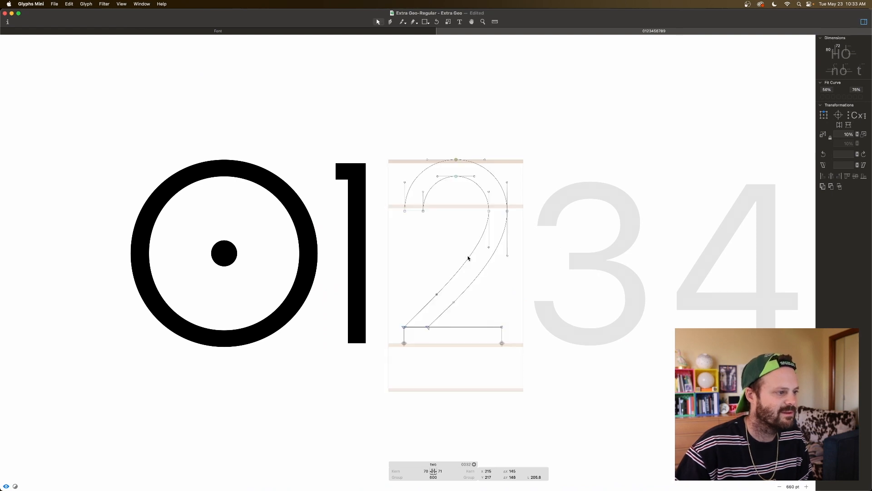
Measure the thickness of the two's diagonal and lower the inner curve's upper handle to y 417.
left_click(464, 252)
key("l")
left_click_drag(462, 246, 509, 282)
key("v")
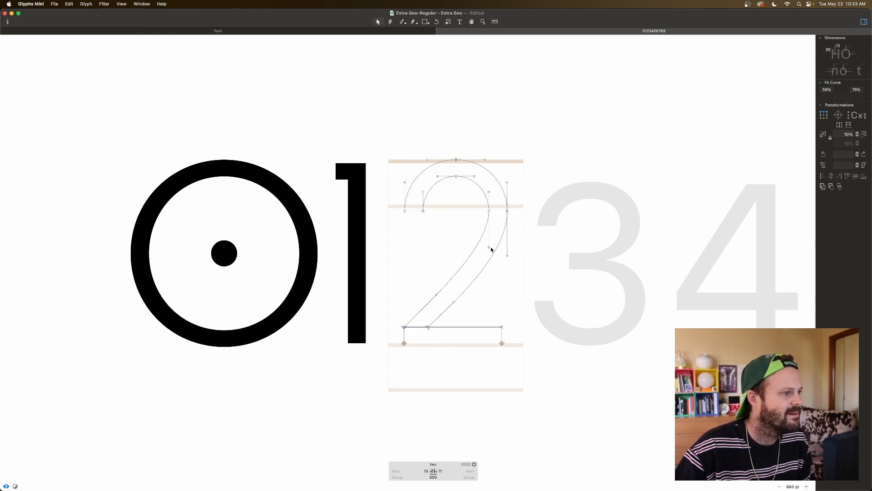
key("space")
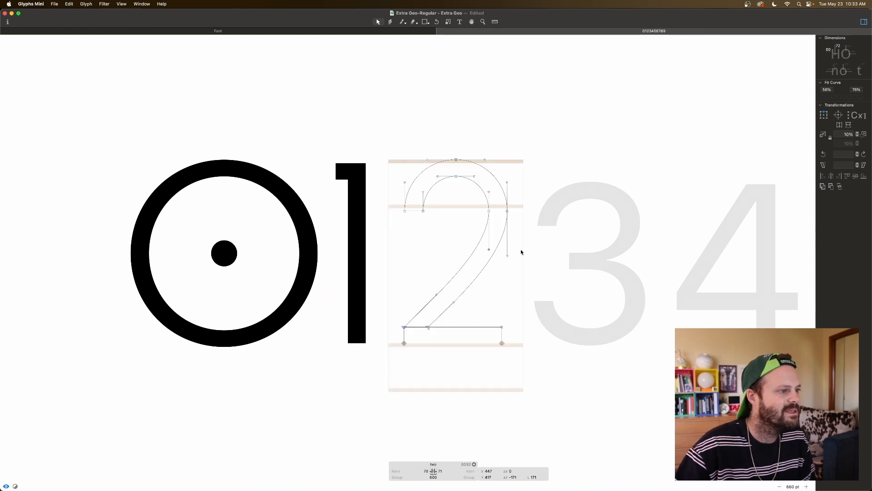
Measure the stroke near the two's foot and raise the outer curve's upper handle to y 405, previewing the shape.
left_click(506, 260)
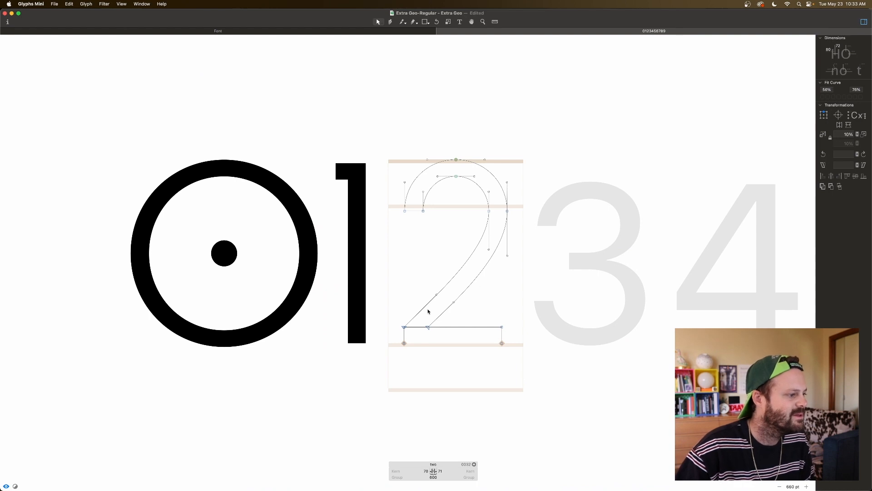
key("l")
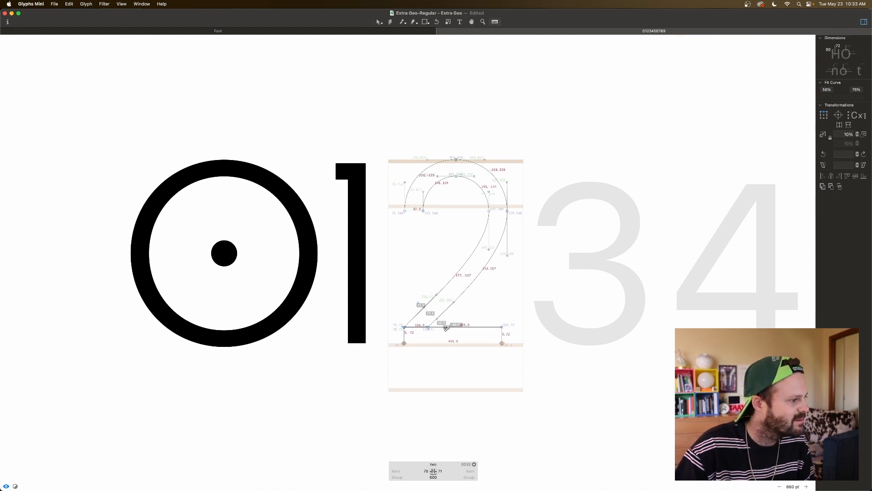
key("v")
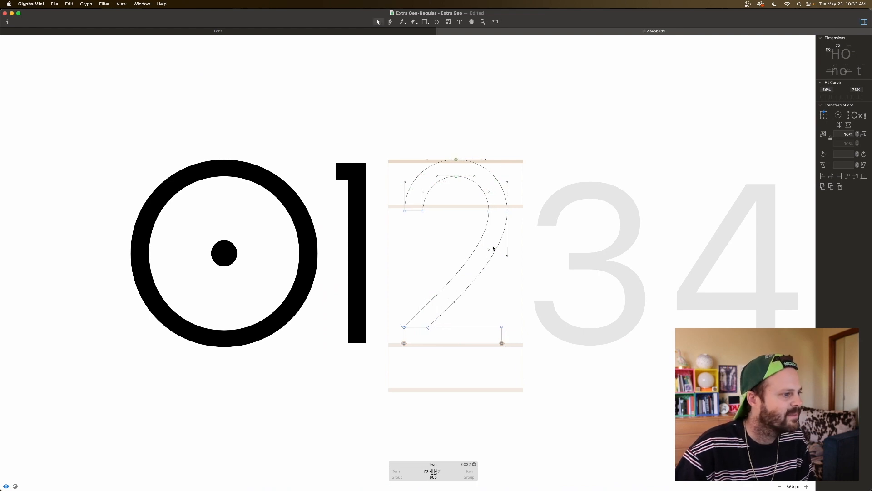
left_click_drag(510, 249, 476, 263)
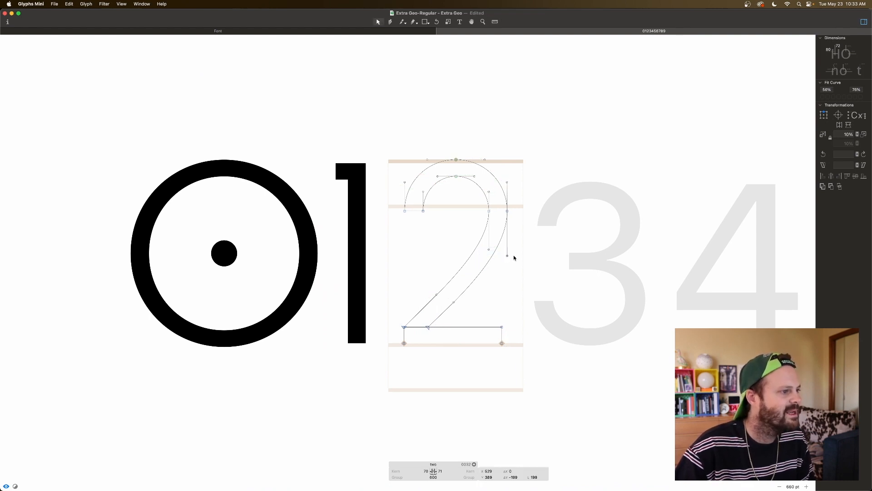
key("space")
key("space")
key("shift+Up")
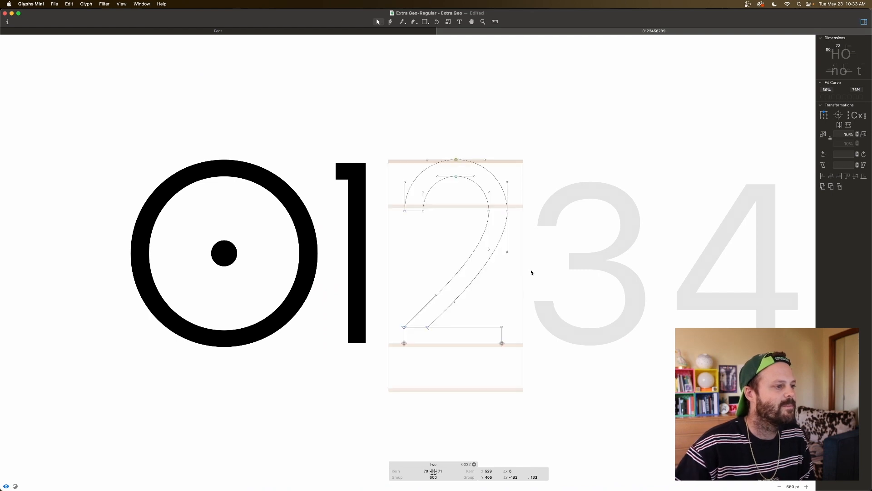
left_click(507, 263)
key("space")
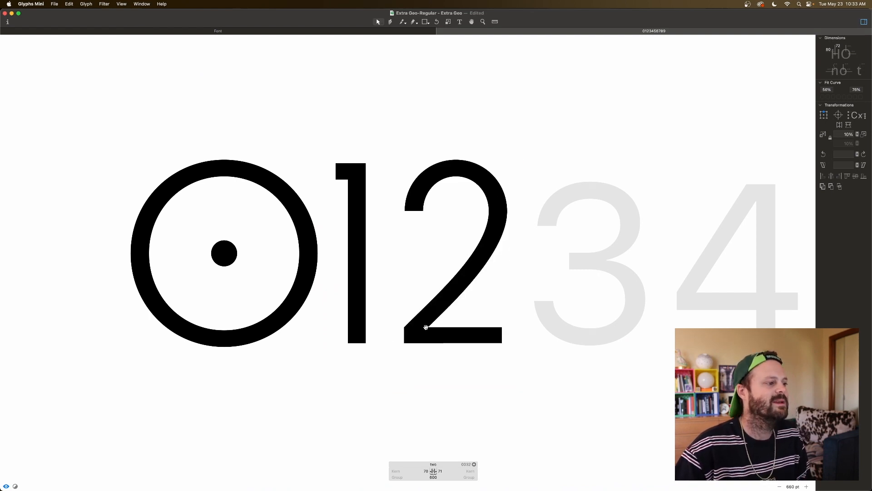
Insert a capital A between the one and the two for comparison.
scroll(488, 304, "left", 3)
scroll(488, 305, "down", 2)
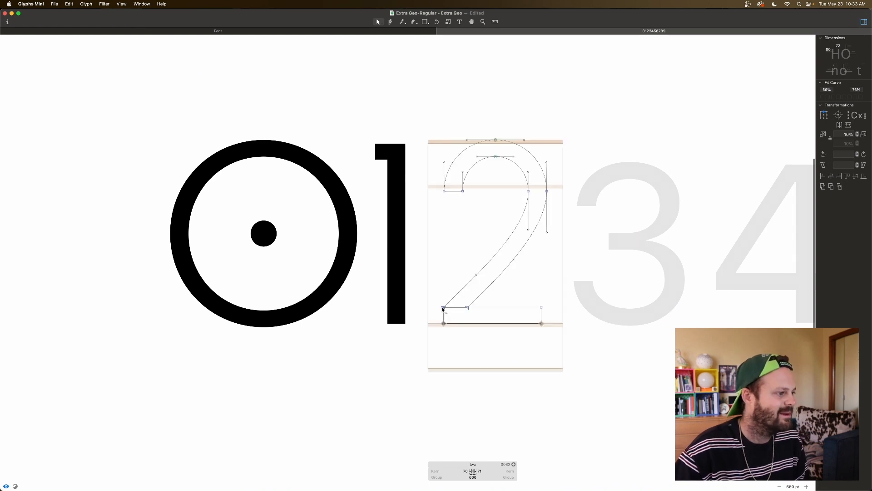
key("t")
left_click(445, 141)
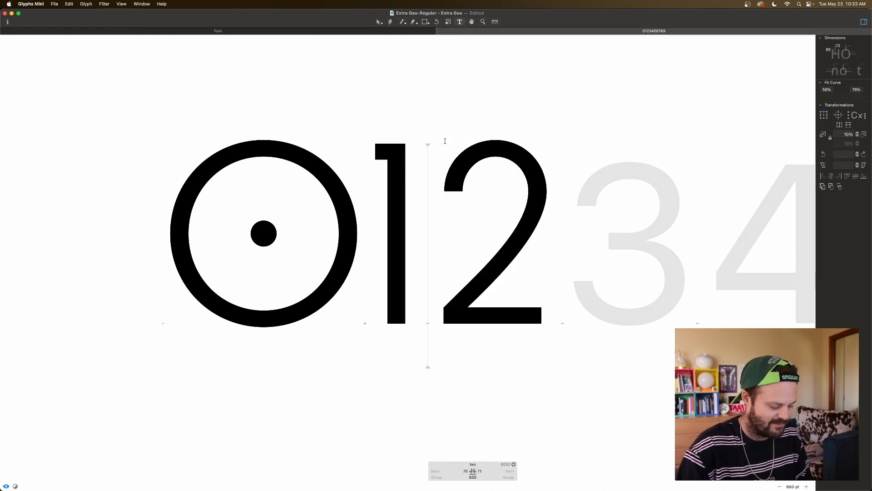
type("A")
scroll(617, 235, "right", 3)
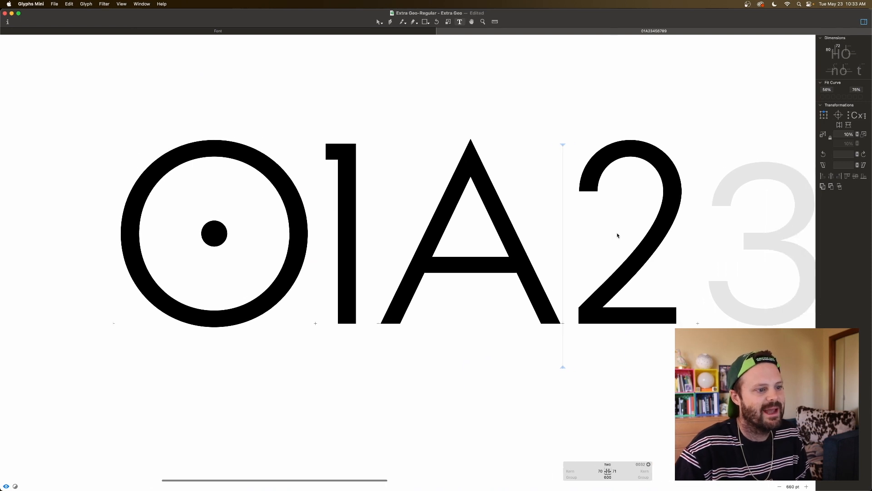
Open the two for editing and pull the outer lower end of its diagonal to a point on the baseline at x 0, y 0.
key("super+plus")
key("super+plus")
scroll(564, 311, "right", 2)
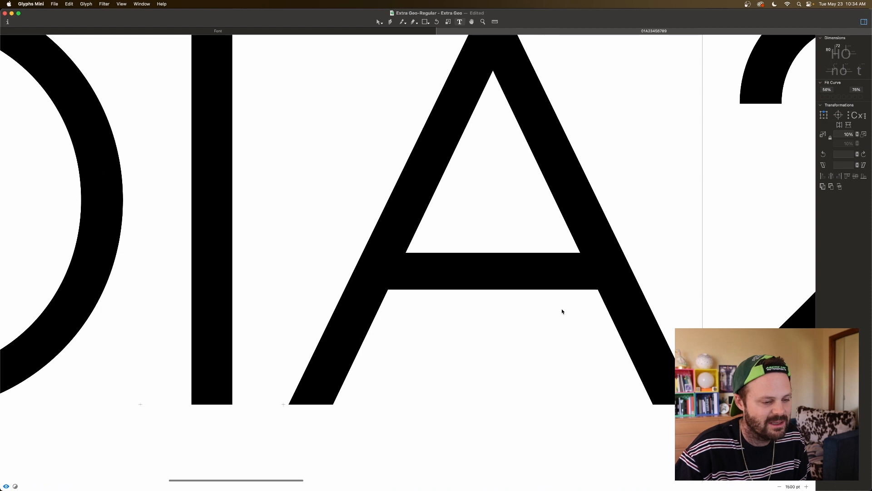
scroll(563, 318, "right", 4)
scroll(608, 394, "right", 2)
double_click(608, 394)
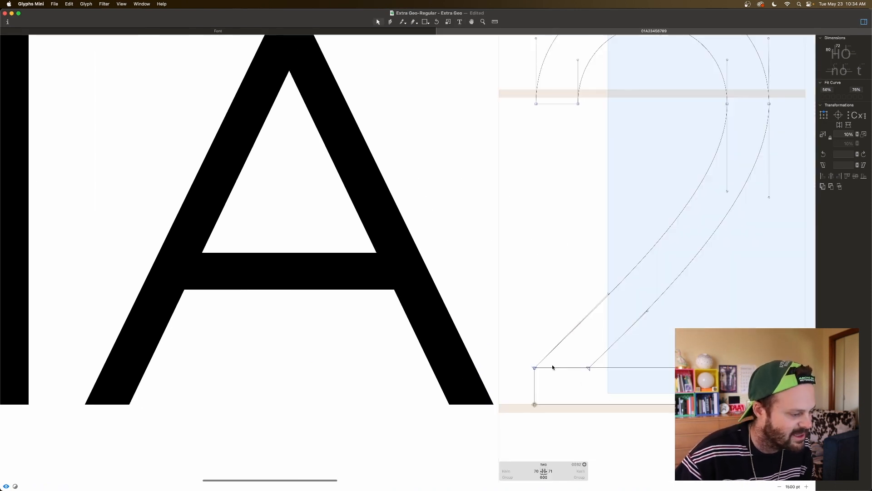
key("super+plus")
key("super+plus")
scroll(552, 365, "right", 4)
left_click_drag(519, 352, 447, 423)
left_click(512, 357)
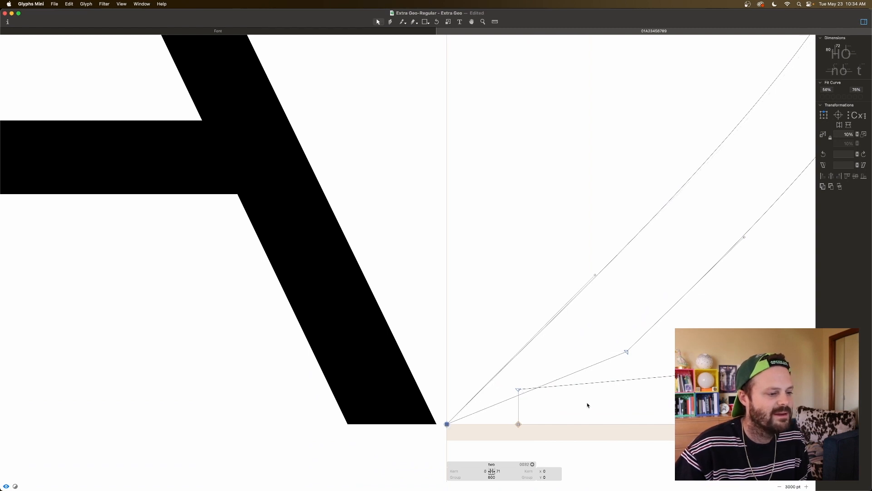
Snap the base bar's upper-left corner to the diagonal's inner corner and its lower-left corner to the pointed tip, and preview the glyph.
left_click_drag(518, 390, 627, 353)
left_click_drag(519, 425, 447, 423)
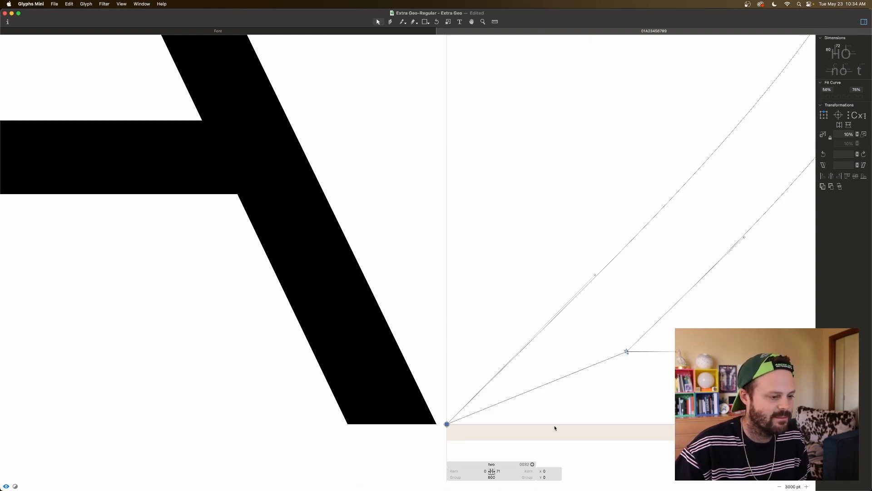
key("super+minus")
key("super+minus")
key("super+minus")
key("super+minus")
key("space")
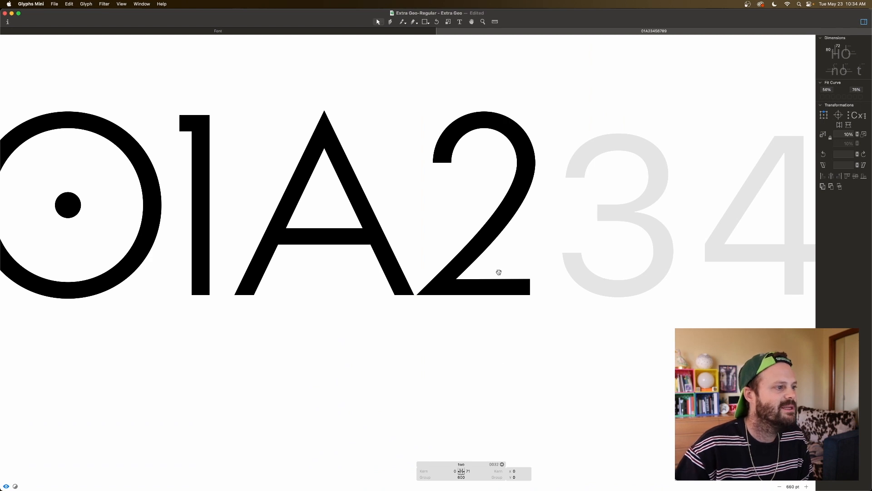
Set the two's left sidebearing to 10 and its right sidebearing to 20.
scroll(495, 277, "up", 1)
left_click(456, 471)
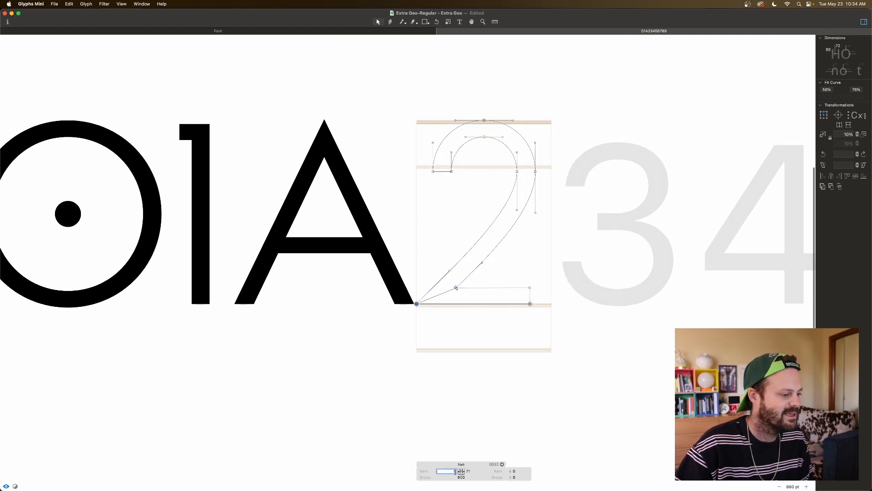
key("Tab")
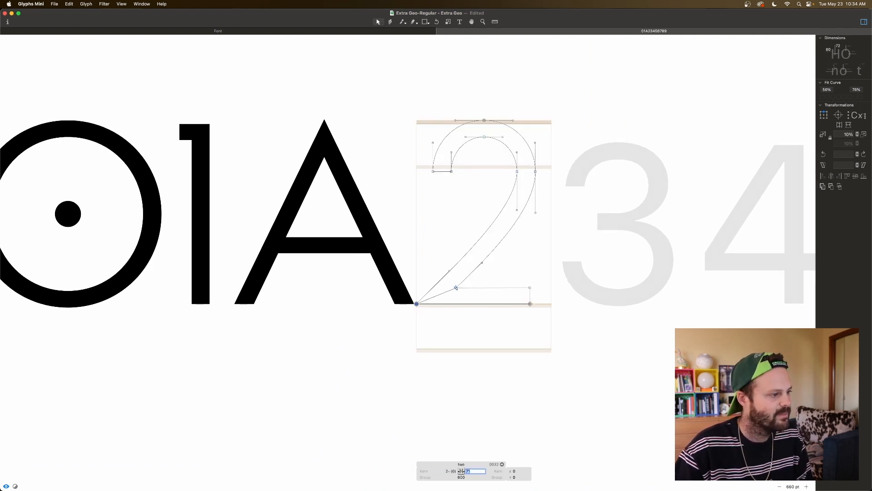
key("shift+Tab")
type("10")
key("Tab")
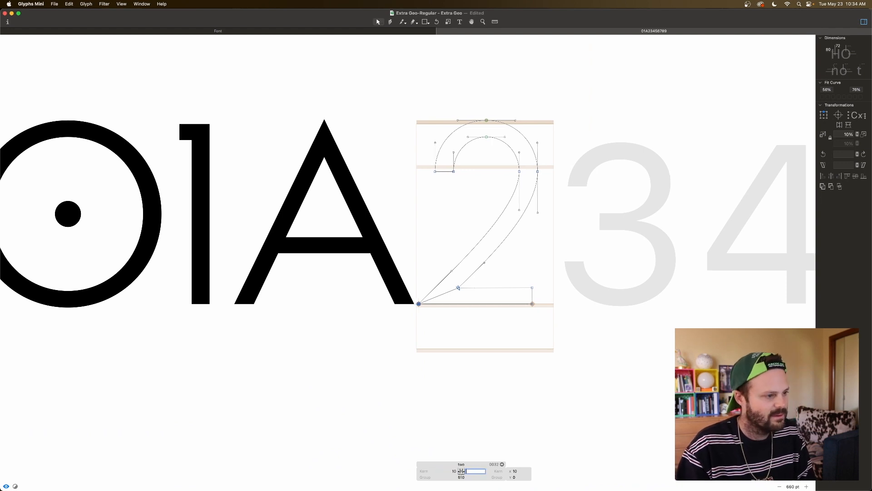
type("20")
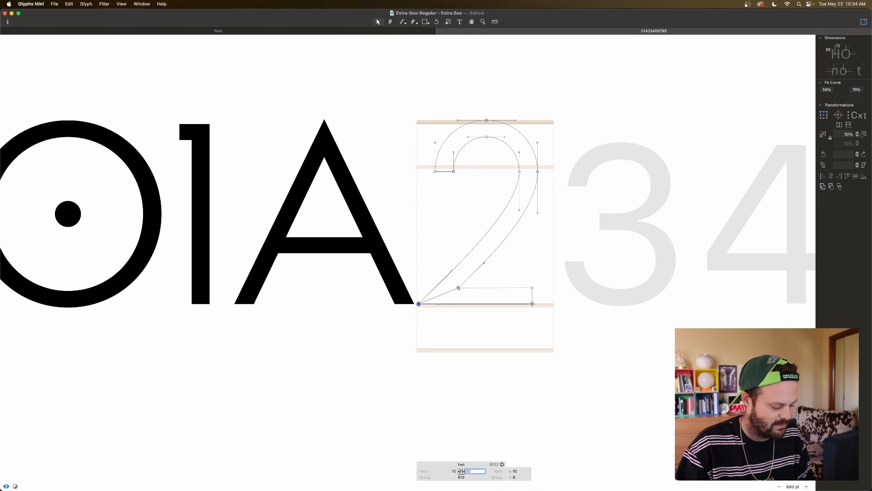
key("Tab")
Lower the upper handle pair of the two's diagonal to y 401.
scroll(464, 357, "left", 2)
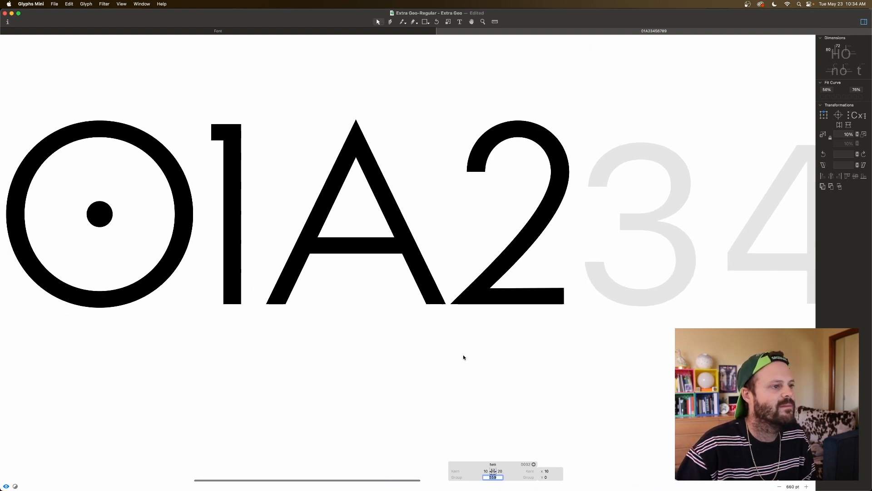
double_click(539, 222)
left_click_drag(536, 192, 587, 235)
key("space")
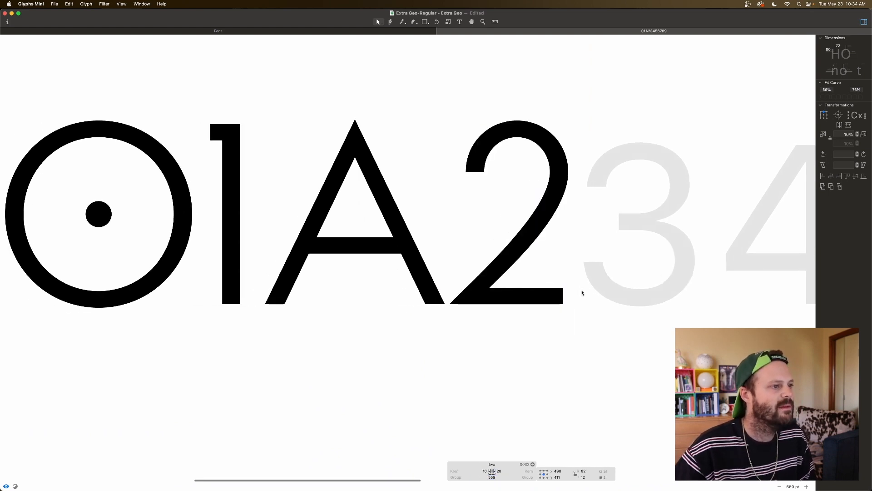
key("shift+Down")
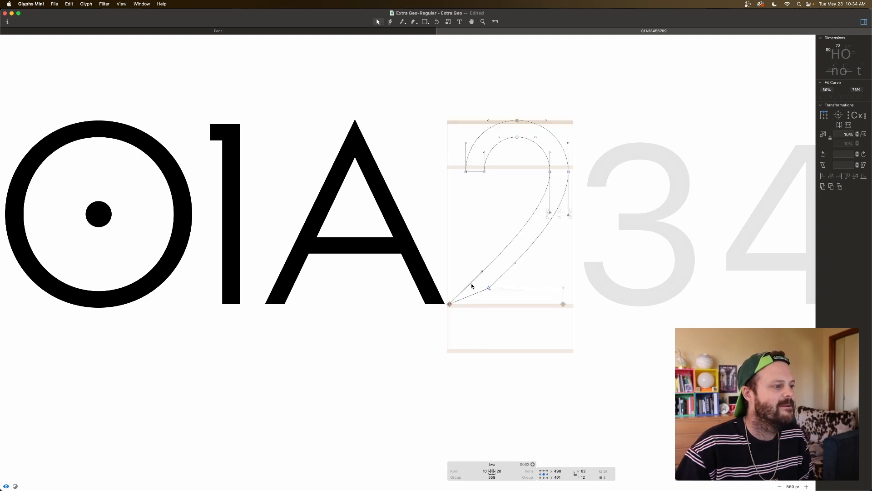
Shift the nodes at the diagonal's pointed foot 10 units inward.
left_click_drag(505, 278, 445, 319)
key("space")
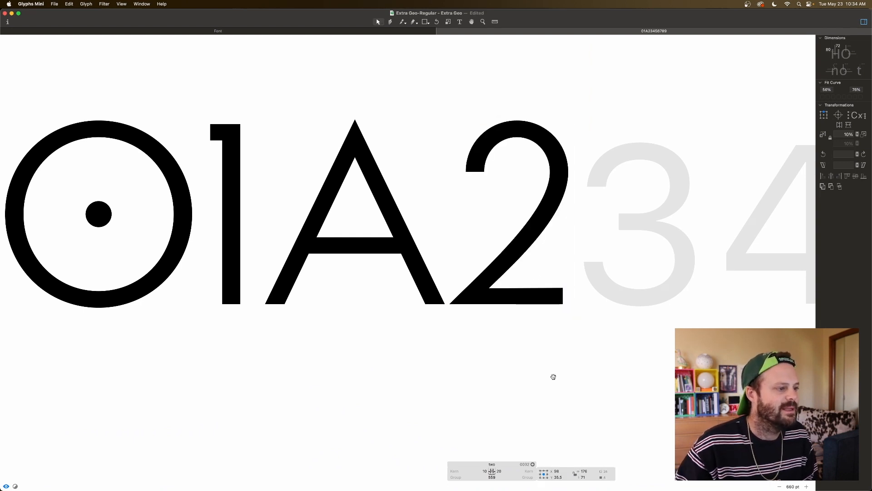
key("shift+Right")
Widen the two's bowl by about 20 units on each side and lower its side nodes by 40 units.
left_click_drag(498, 168, 451, 181)
key("shift+Left")
left_click_drag(544, 166, 438, 189)
key("shift+Right")
key("shift+Right")
key("shift+Down")
key("shift+Down")
key("shift+Down")
key("shift+Down")
key("space")
Apply the 56% Fit Curve setting to the two's whole outline and preview it.
key("super+a")
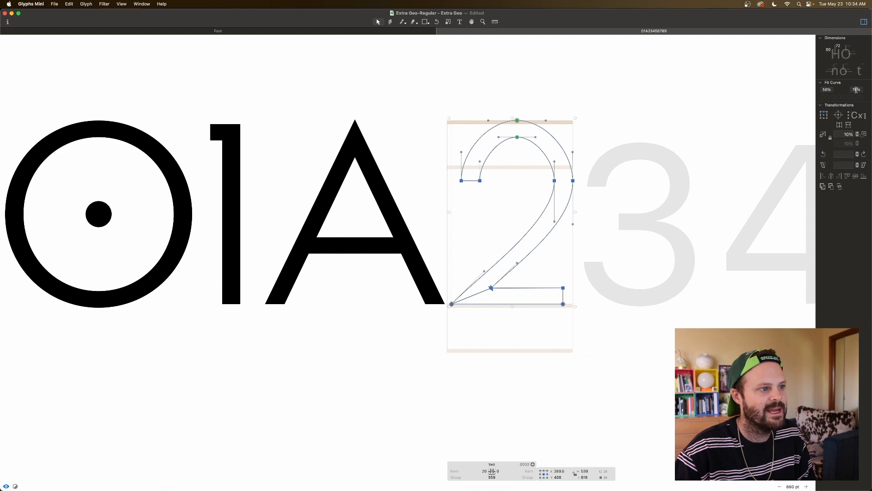
left_click(827, 96)
key("space")
left_click(538, 198)
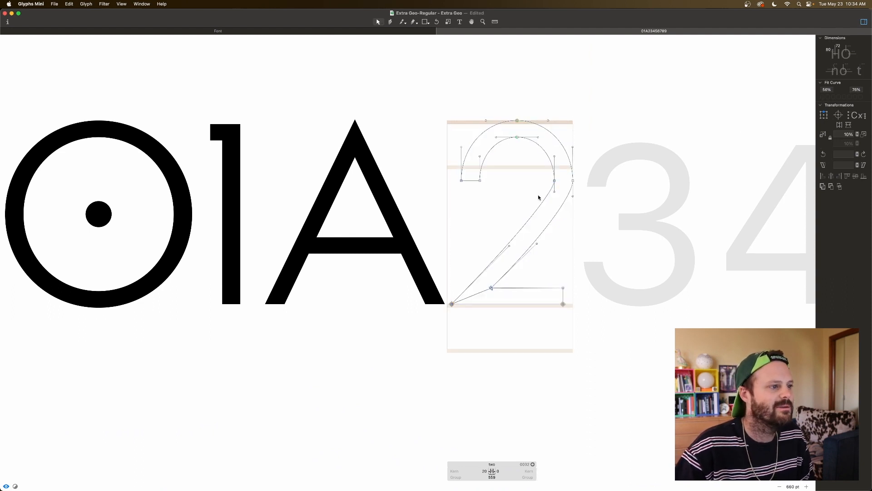
Lower the upper handle pair of the two's diagonal to y 379 and nudge it 10 units left.
left_click_drag(540, 186, 595, 213)
key("space")
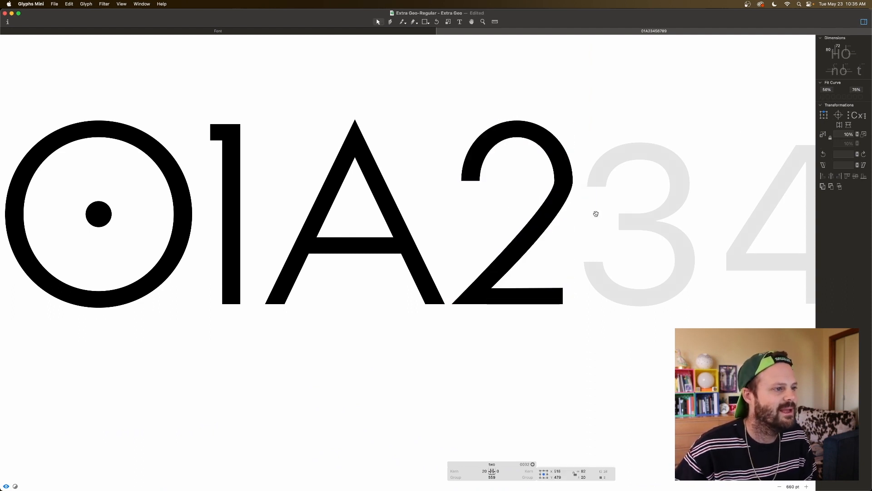
key("shift+Down")
key("shift+Down")
key("shift+Down")
key("shift+Down")
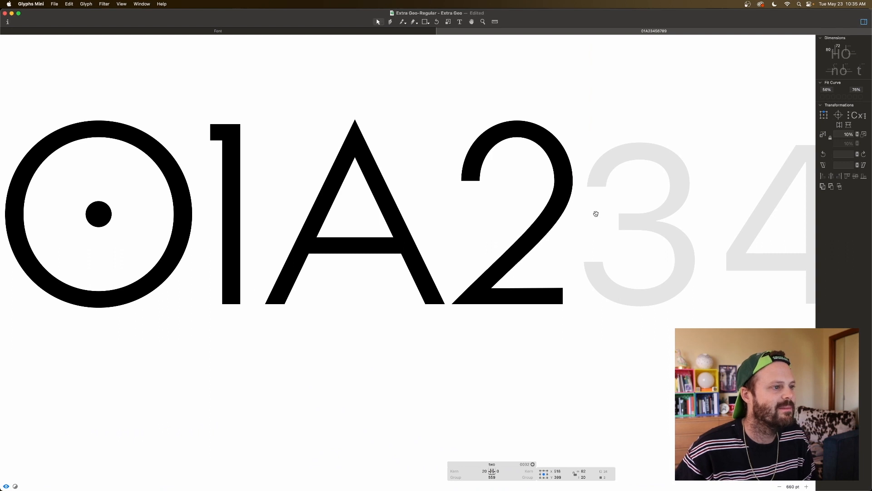
key("shift+Left")
key("shift+Down")
key("shift+Down")
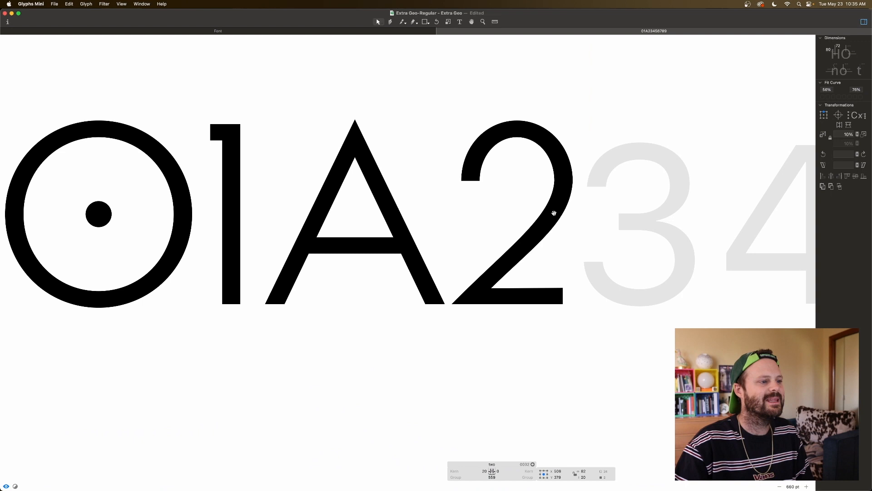
Extend the right end of the two's base bar to x 535.
left_click_drag(571, 279, 551, 315)
key("space")
key("shift+Right")
key("shift+Right")
key("shift+Right")
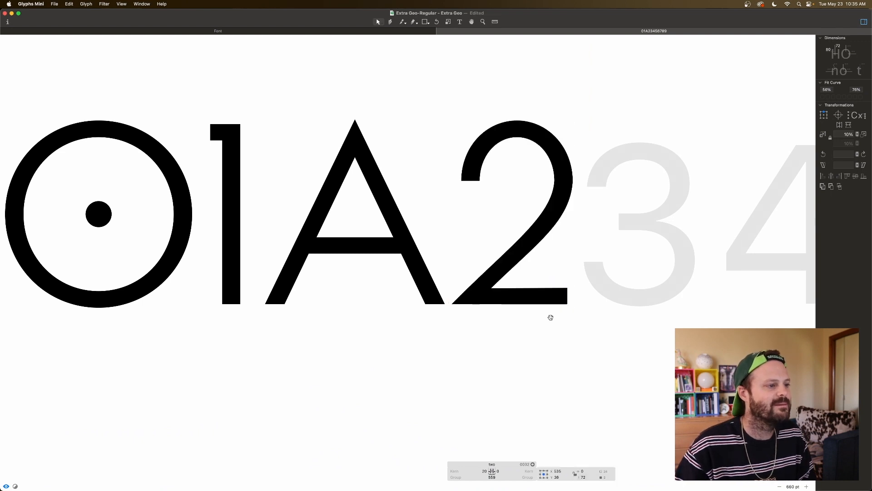
Nudge the inner corner where the two's diagonal meets its base bar to the right and preview the glyph.
left_click(491, 288)
key("space")
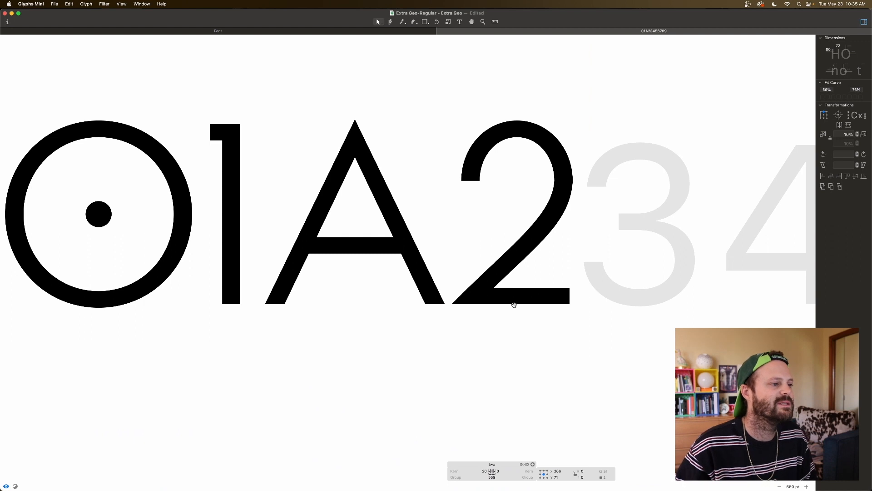
key("Right")
left_click_drag(508, 244, 562, 252)
key("space")
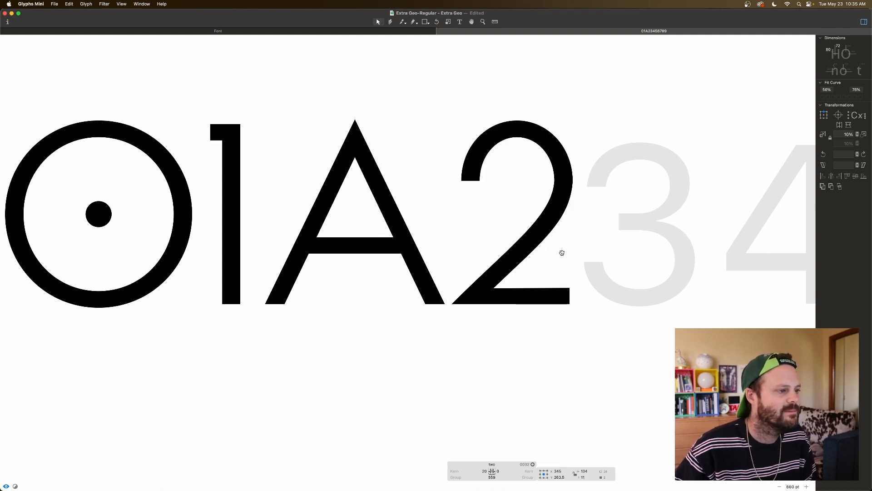
Shift the two's pointed foot and inner base corner together 8 units to the left.
left_click_drag(446, 277, 511, 322)
key("space")
key("shift+Left")
key("Right")
key("Right")
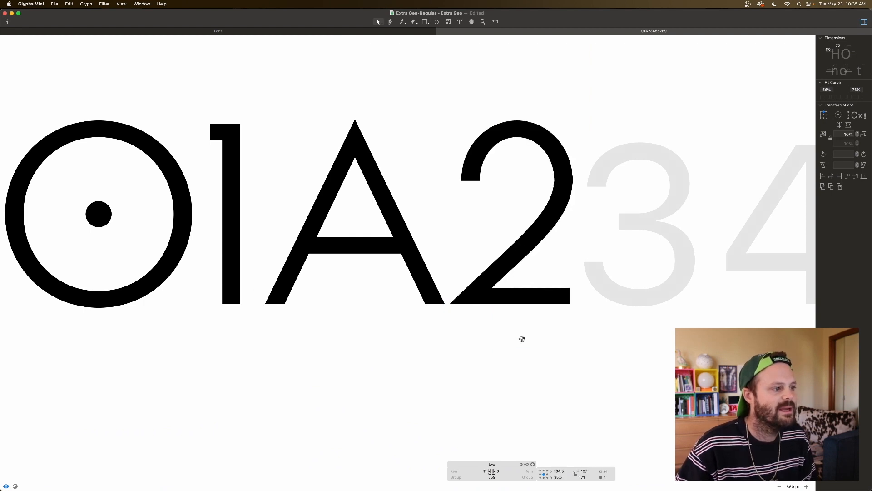
Lower the curve handles beneath the two's right bowl nodes by 30 units.
left_click_drag(544, 198, 567, 221)
key("space")
key("shift+Down")
key("shift+Down")
key("shift+Down")
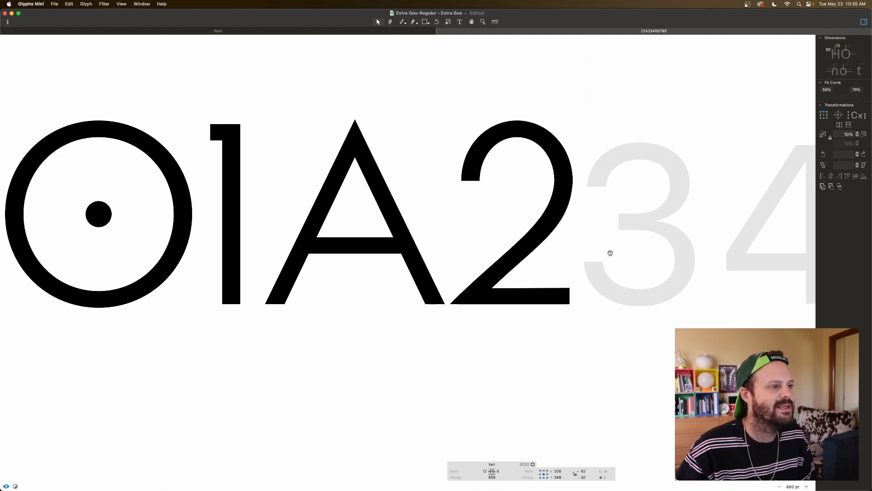
left_click(581, 229)
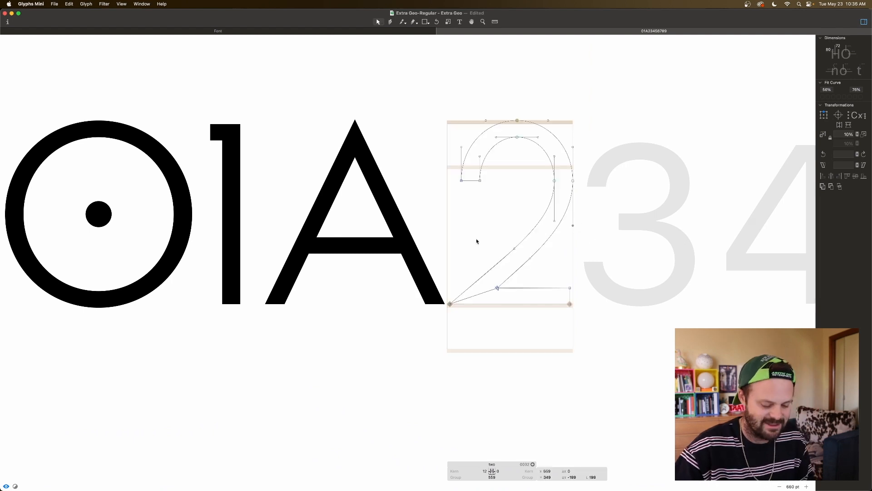
Examine the finished two beside the 0, 1 and A at several preview sizes.
key("super+minus")
key("space")
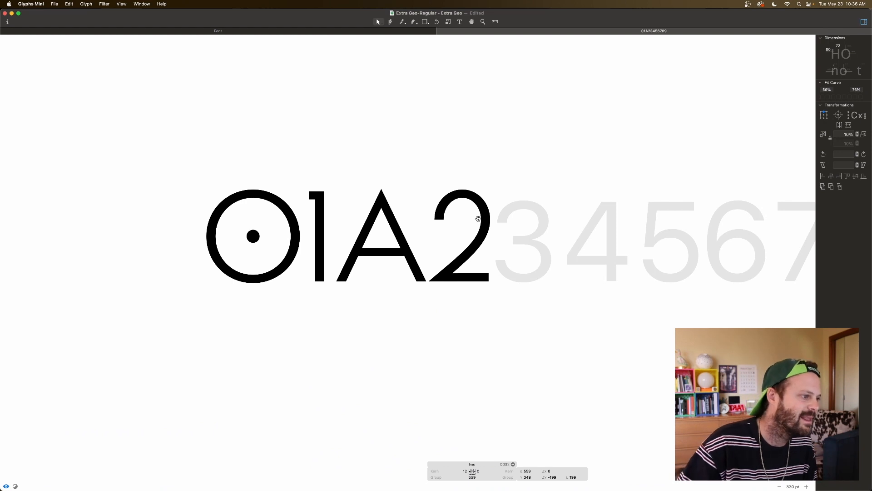
key("super+minus")
key("space")
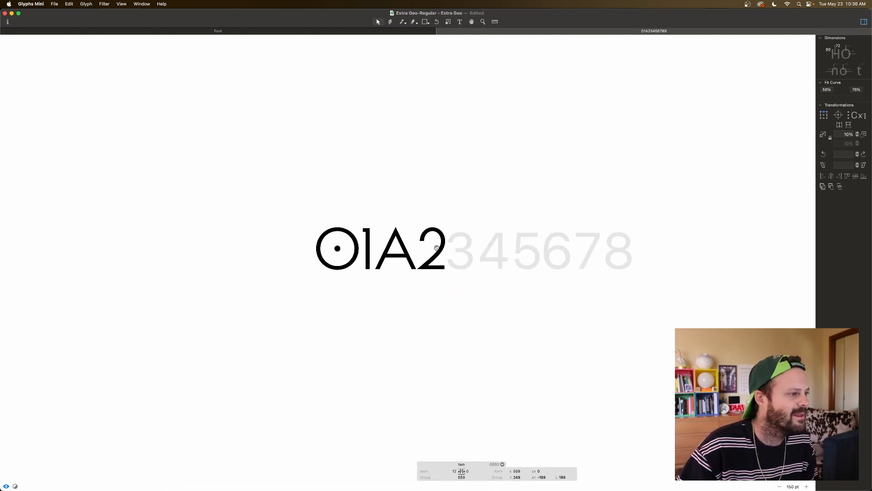
key("super+plus")
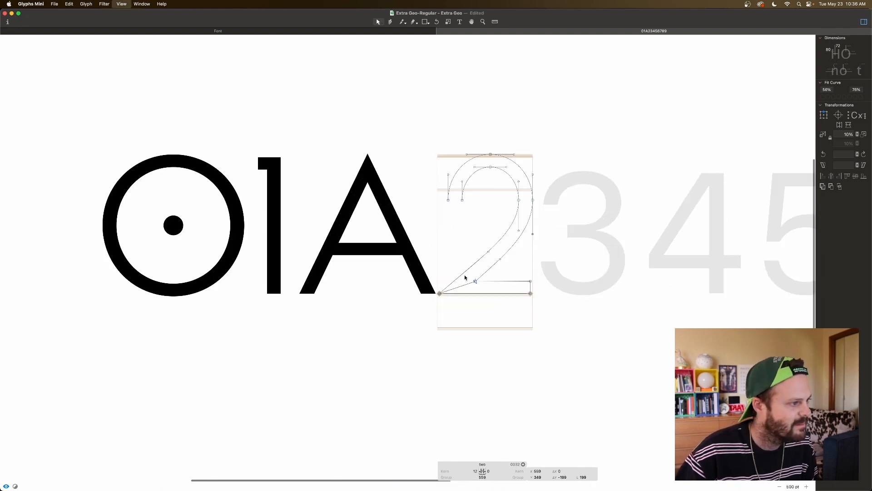
key("space")
scroll(499, 207, "right", 3)
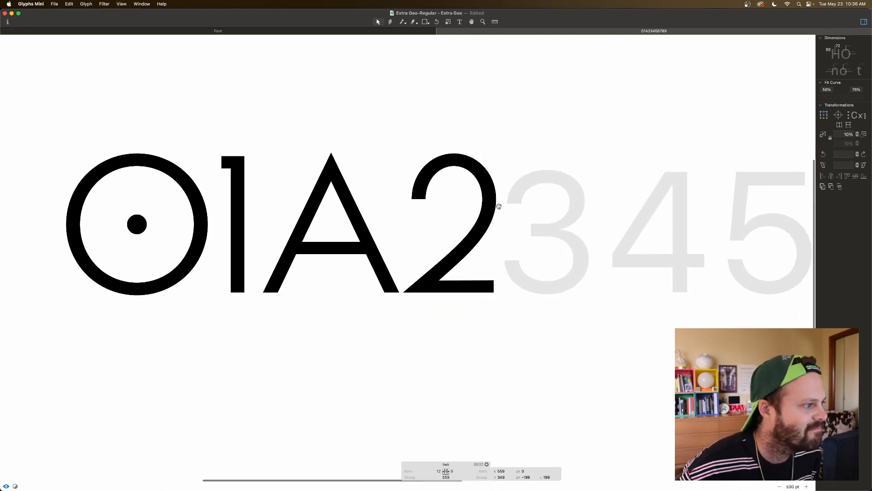
scroll(499, 206, "right", 5)
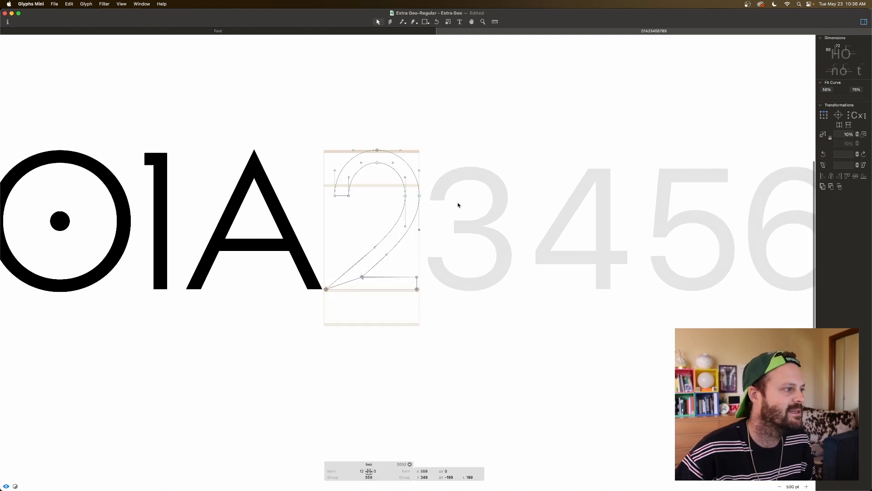
Open the empty three for editing and add the capital S to it as a component.
double_click(457, 209)
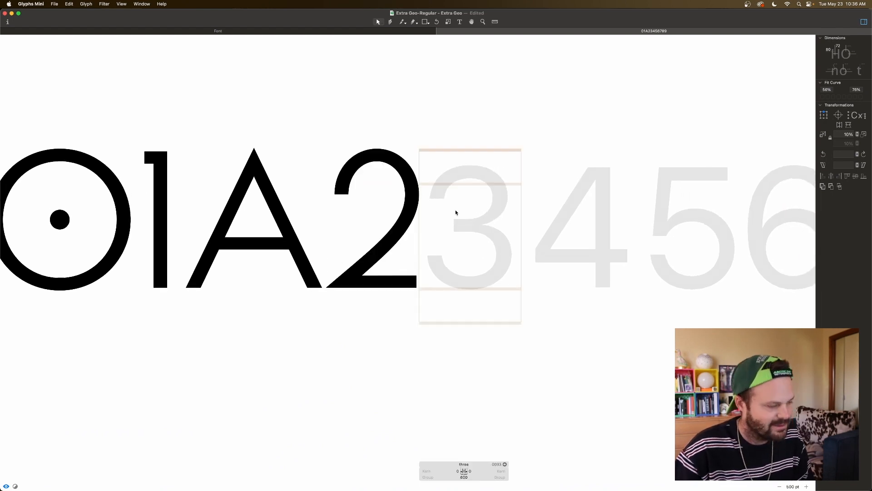
right_click(456, 212)
left_click(479, 214)
left_click(426, 123)
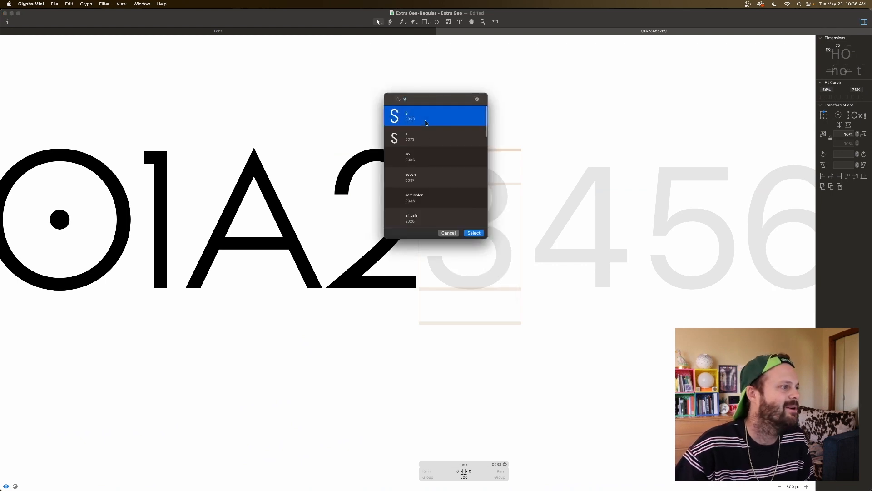
key("Return")
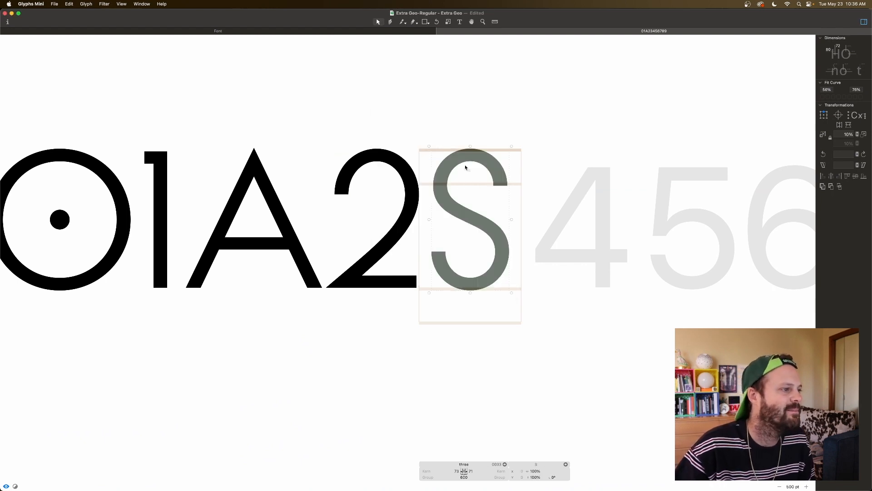
Decompose the S component in the three and delete its diagonal spine, keeping only the top and bottom arcs.
right_click(483, 221)
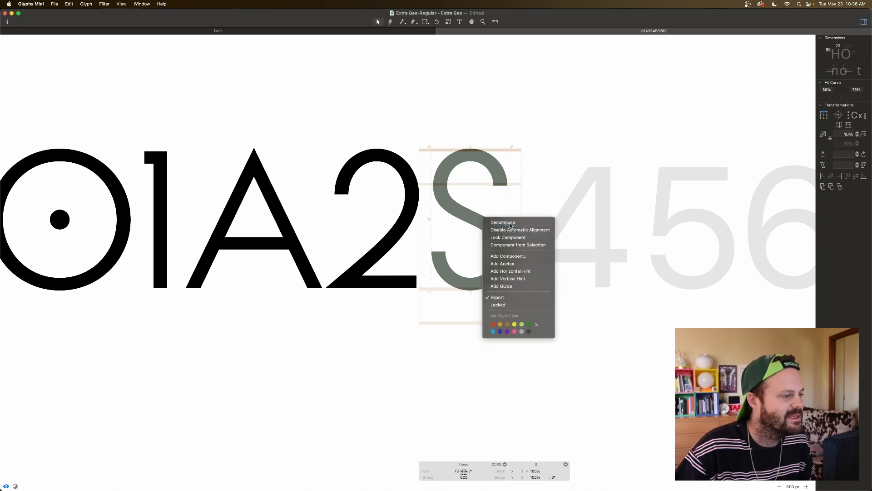
left_click(509, 230)
left_click_drag(482, 209, 460, 233)
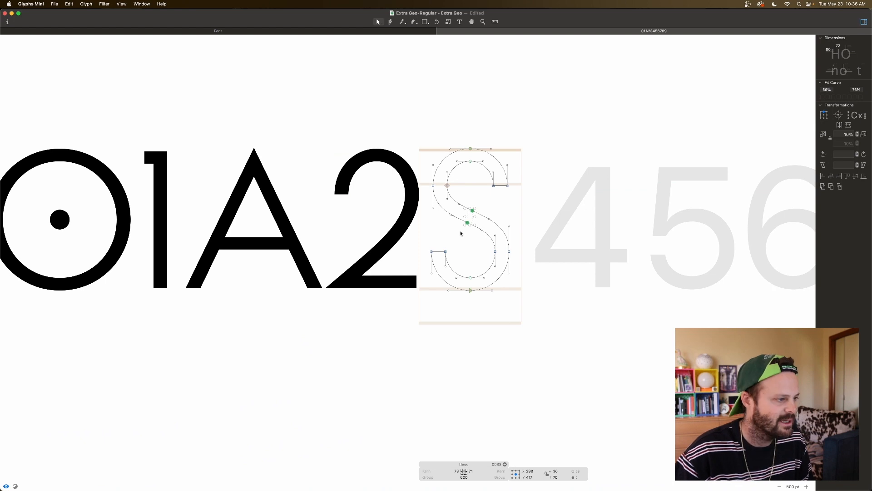
key("Delete")
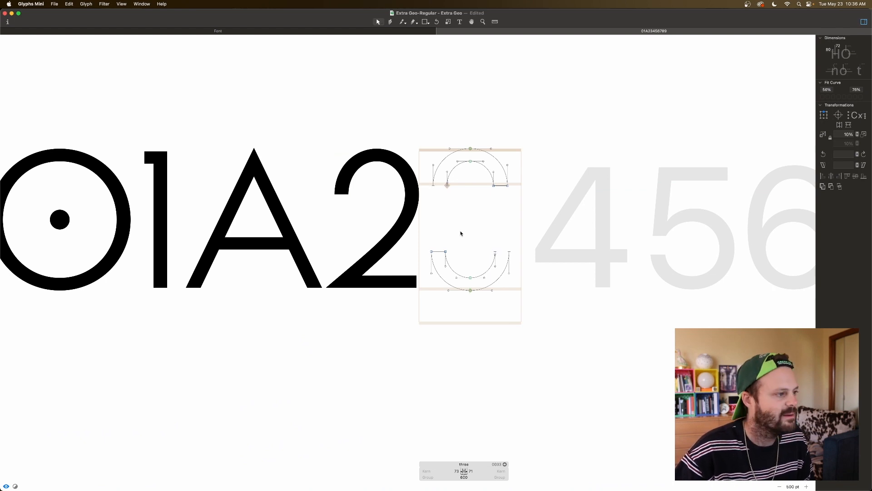
Flip the three's top arc horizontally and mirror a copy of it vertically below to form a ring.
left_click_drag(515, 151, 425, 202)
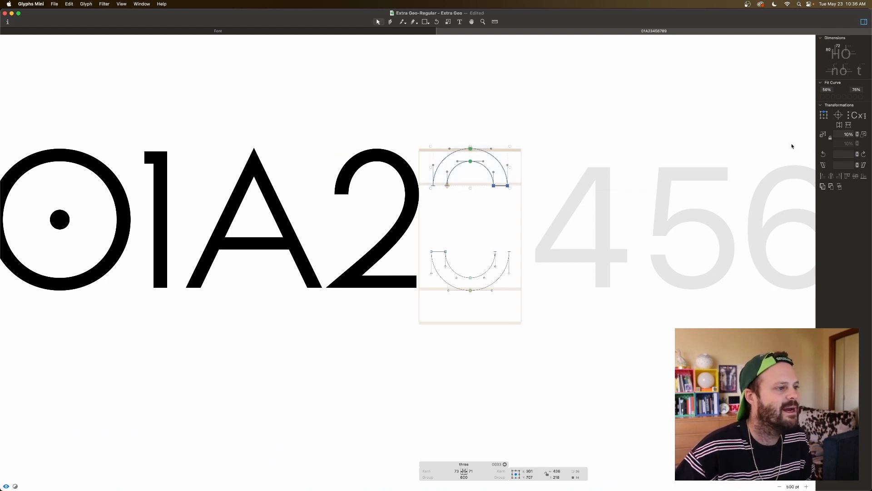
left_click(840, 127)
key("space")
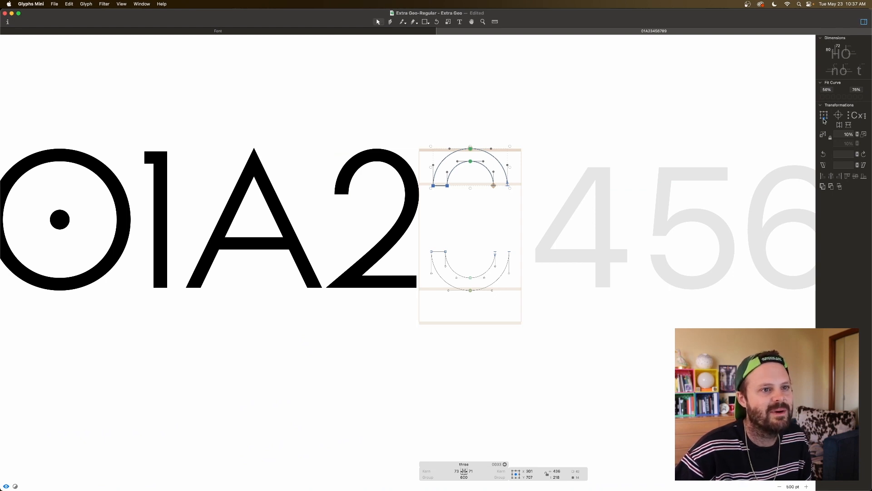
left_click(849, 126)
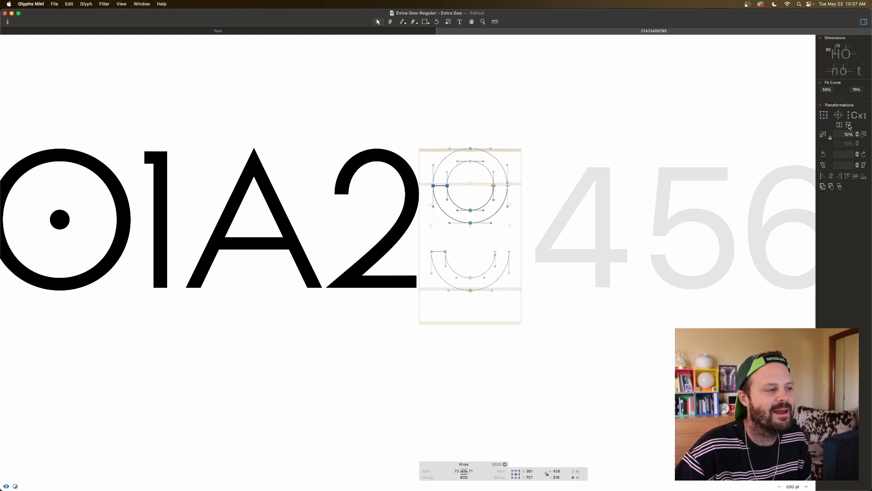
left_click(481, 189)
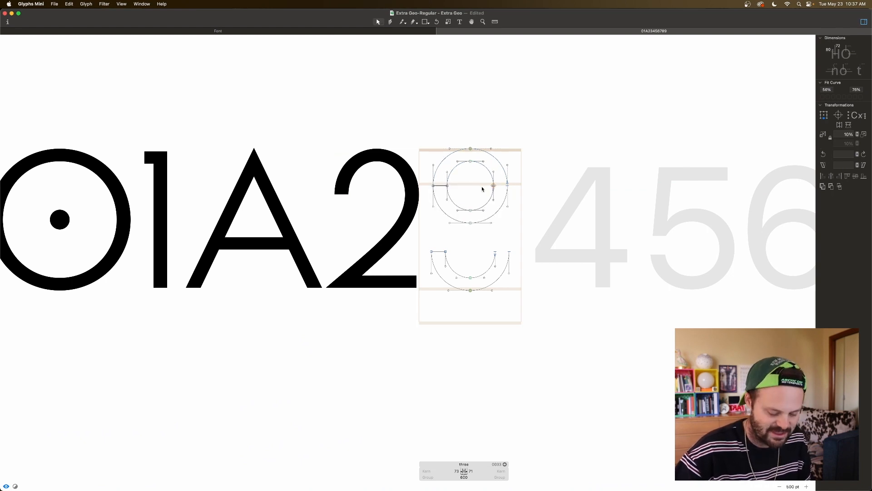
Join the open ends of the two arcs on the upper ring's right side and preview the shape.
scroll(483, 189, "up", 6)
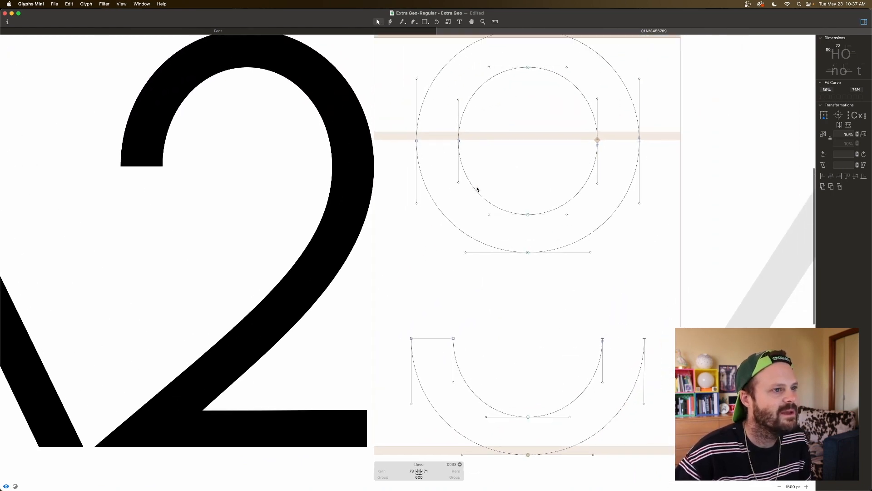
scroll(477, 189, "right", 4)
left_click(522, 142)
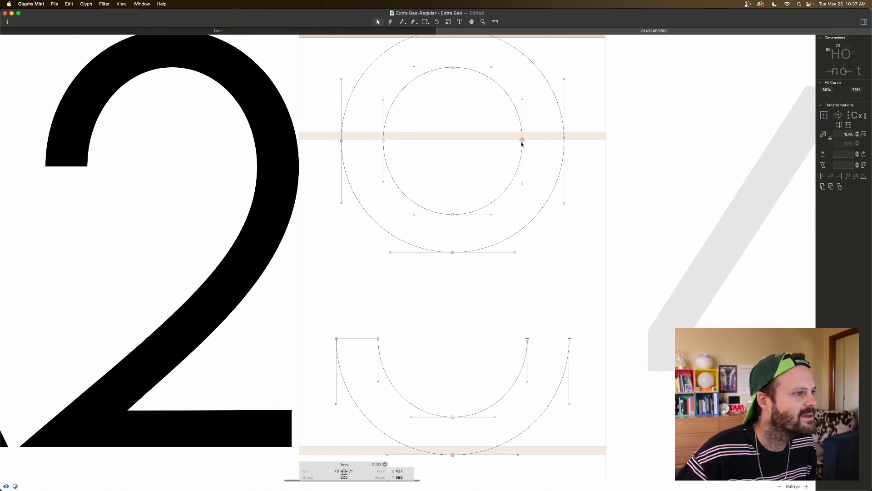
key("Up")
left_click(552, 171)
key("space")
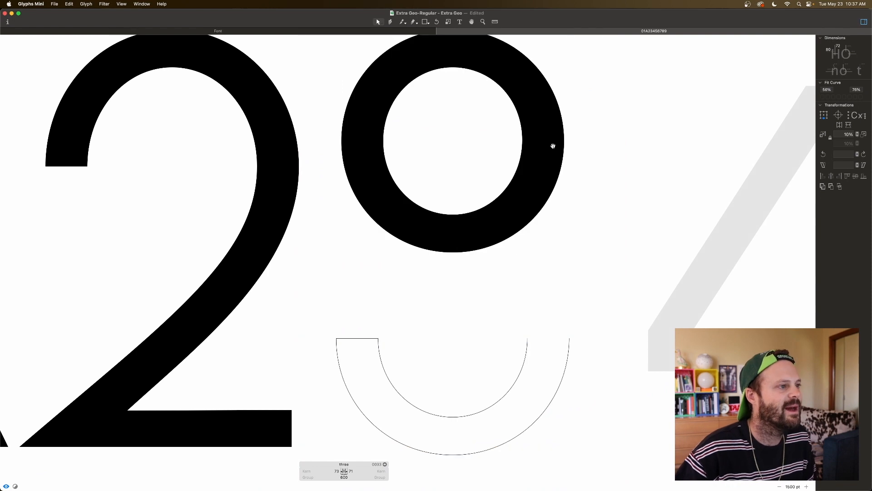
Move the lower arc's left end 10 units down and delete the upper ring's lower-left quarter.
left_click(373, 144)
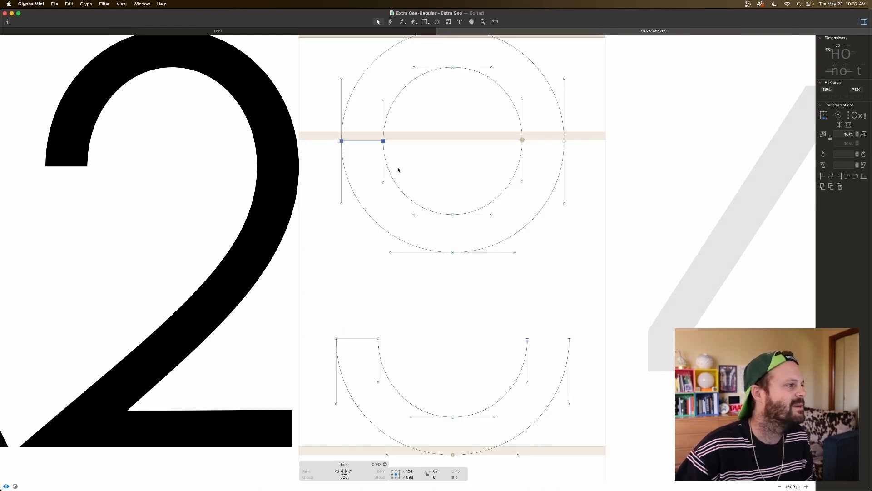
key("shift+Down")
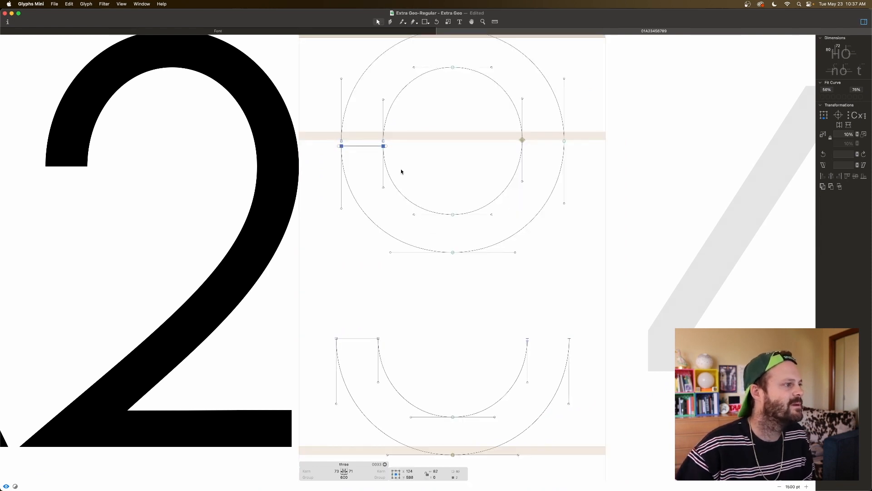
left_click(401, 172)
left_click_drag(385, 141, 326, 152)
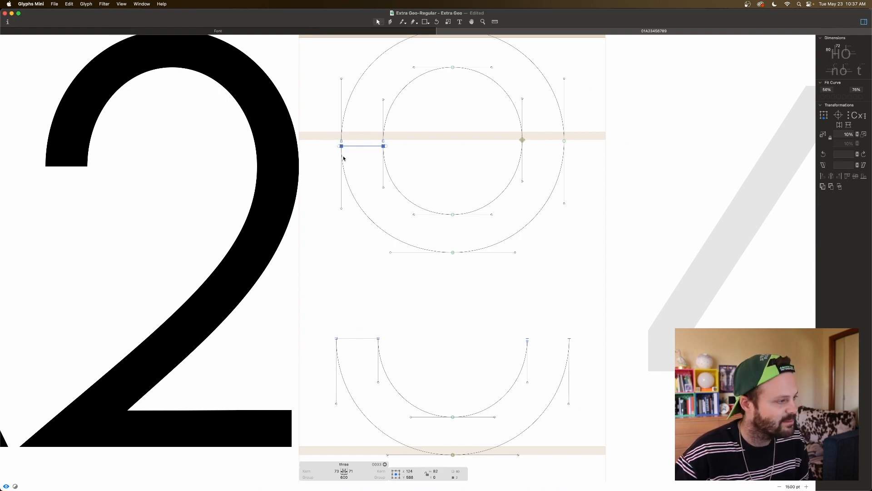
key("Delete")
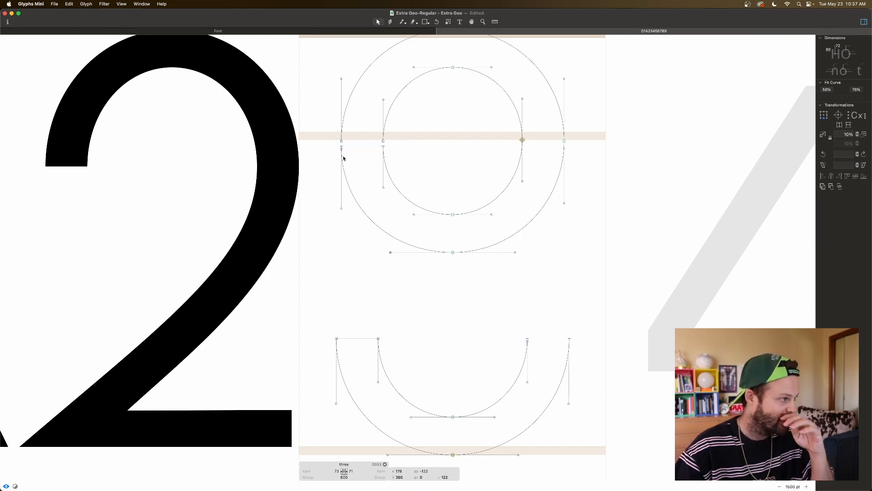
key("Delete")
key("space")
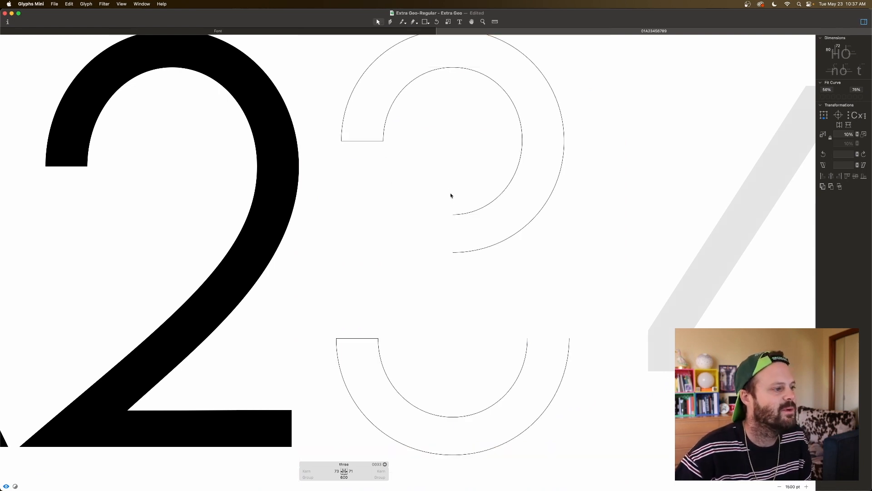
Close the lower end of the three's upper bowl with a straight vertical segment using the Pen tool and preview it.
key("p")
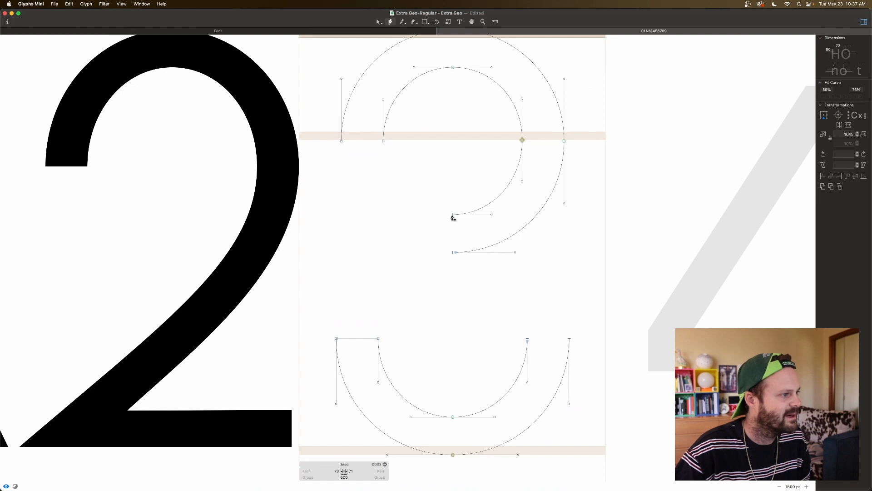
left_click(453, 215)
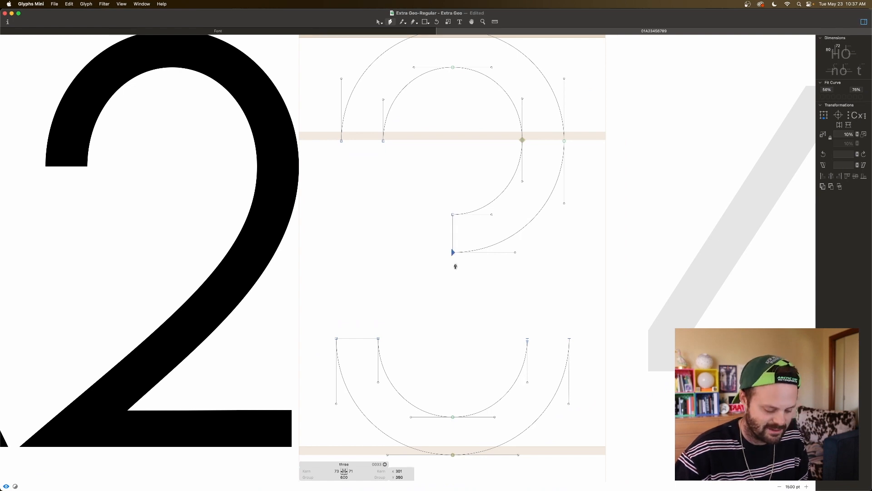
key("super+minus")
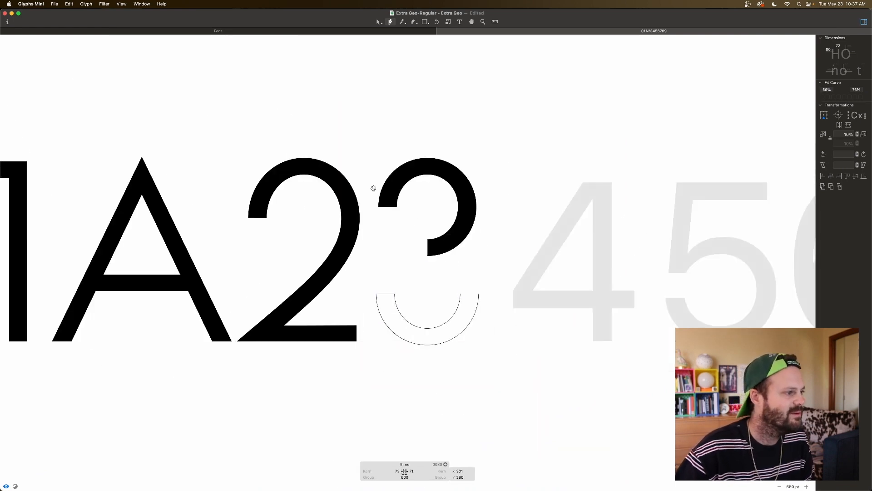
key("space")
key("v")
left_click(438, 274)
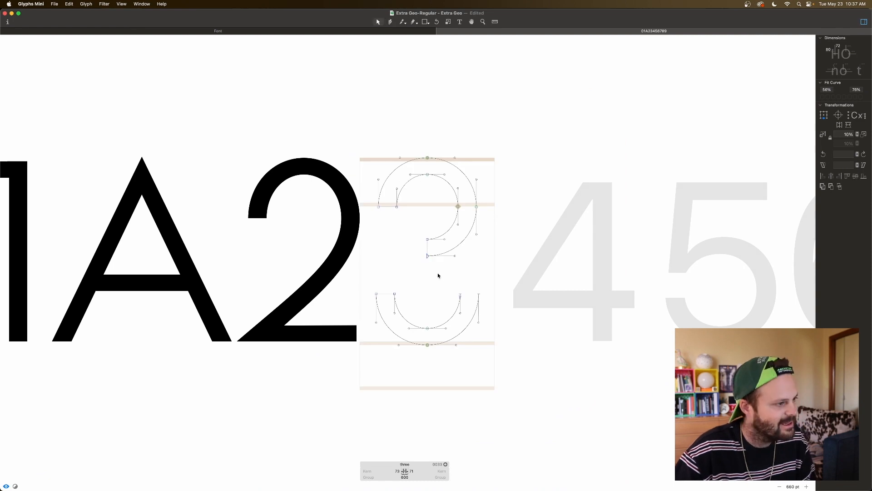
Mirror a copy of the three's bottom arc vertically above it to form the lower ring.
double_click(448, 322)
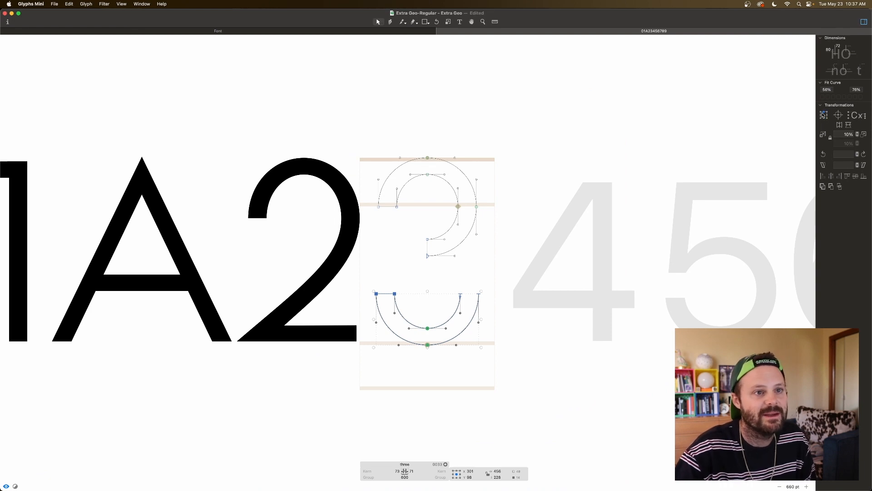
left_click(848, 125)
key("super+plus")
key("super+plus")
key("super+plus")
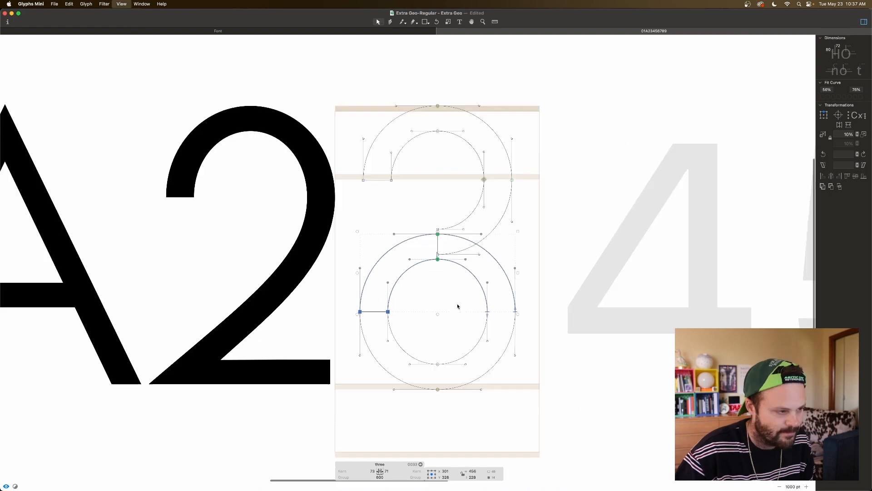
scroll(462, 307, "right", 2)
left_click(486, 376)
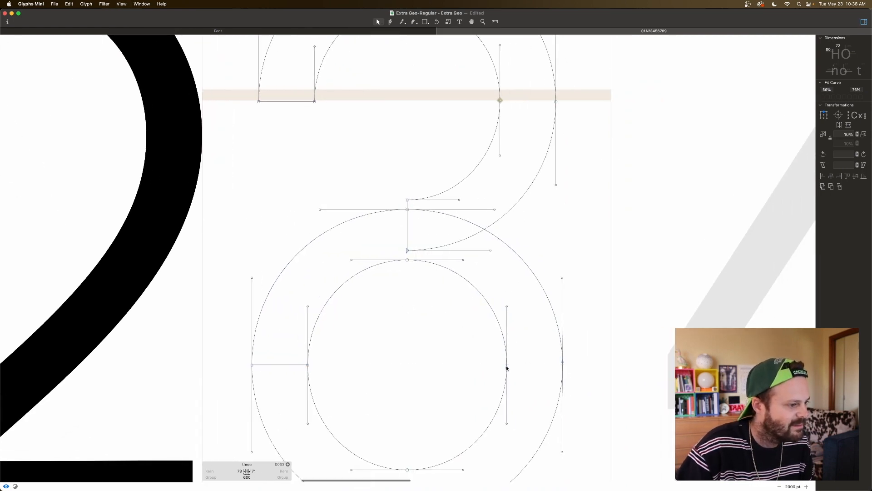
Join the lower ring's open ends on its right side and delete the ring's upper-left quarter.
left_click(507, 367)
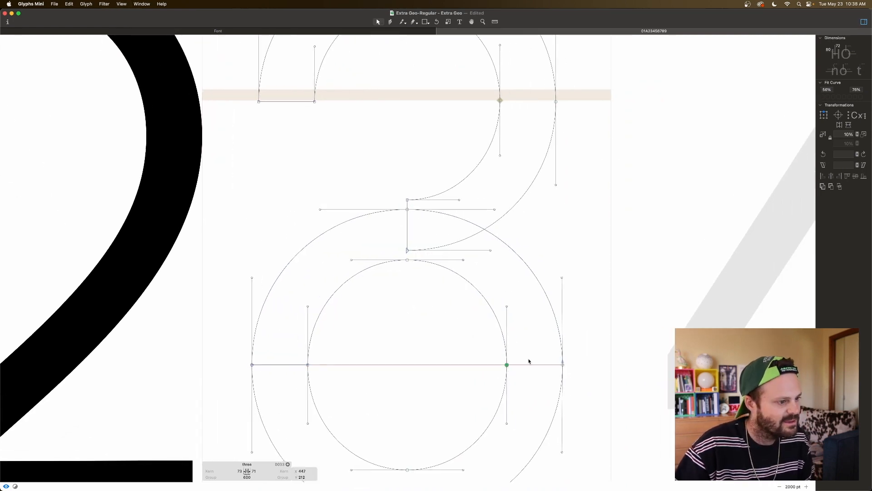
left_click(571, 366)
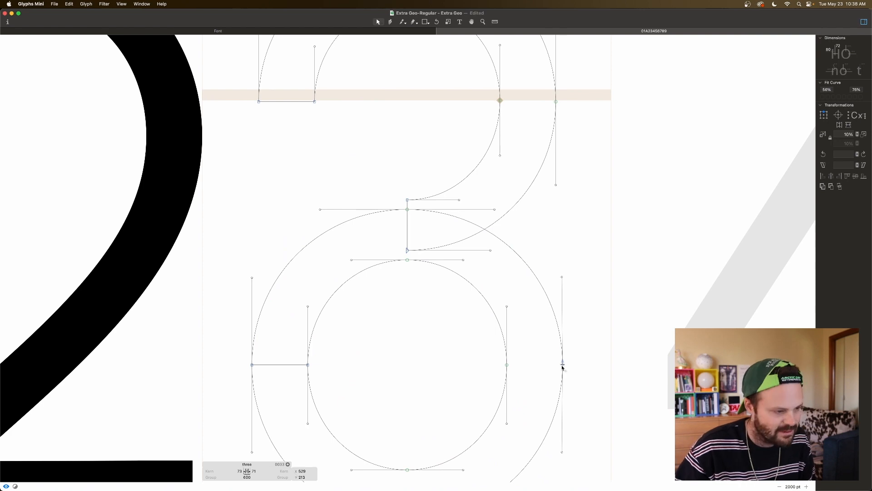
left_click(297, 364)
key("shift+Up")
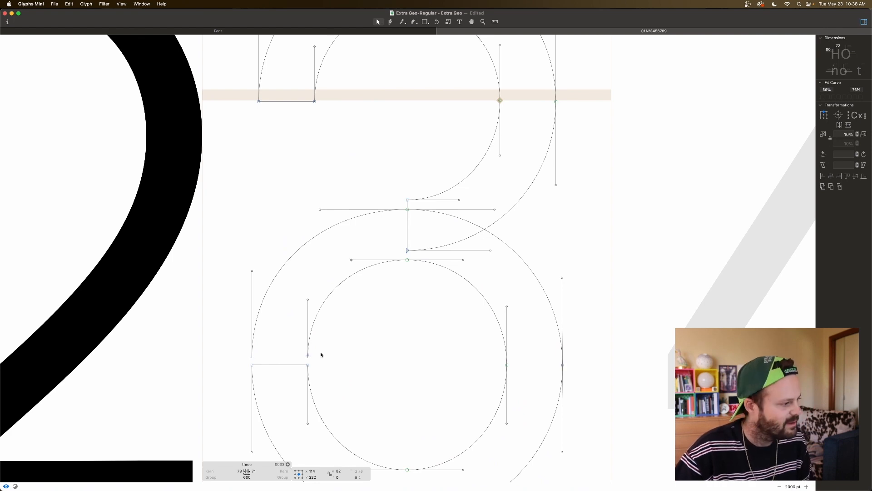
left_click_drag(320, 355, 247, 362)
key("Delete")
Close the upper end of the three's lower bowl with a straight vertical segment using the Pen tool and preview the shape.
key("p")
left_click(407, 210)
key("space")
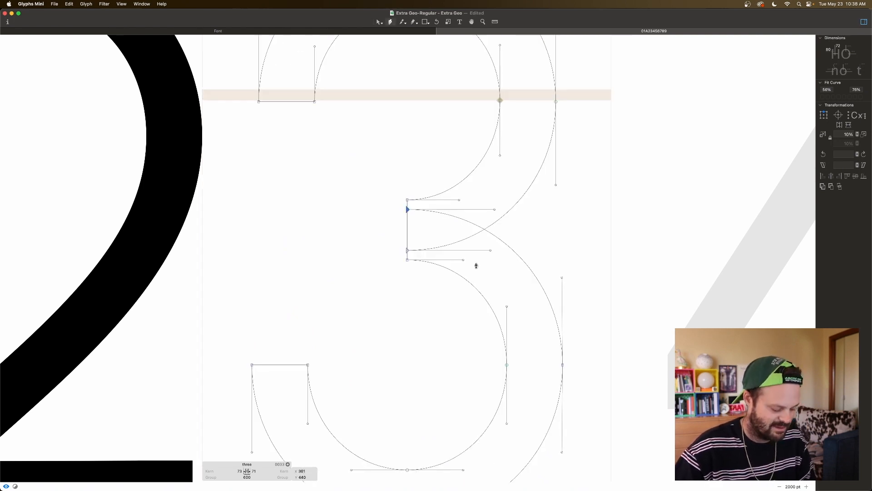
key("super+minus")
key("super+minus")
key("super+minus")
key("space")
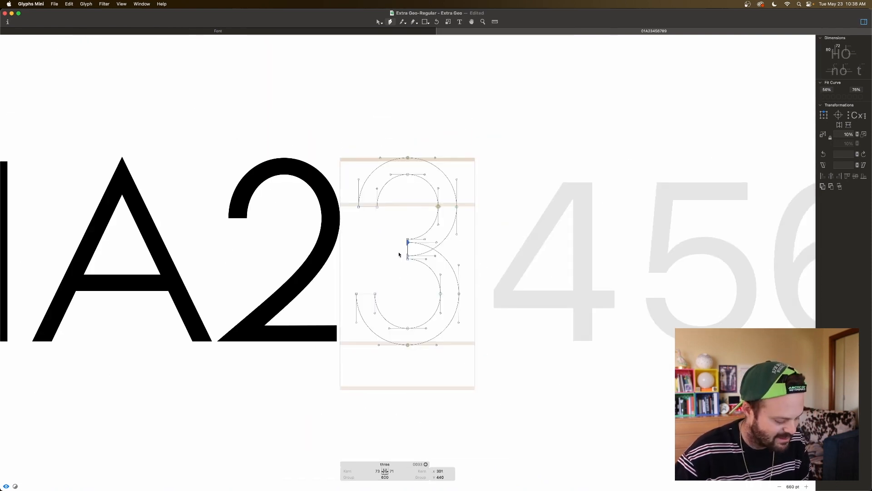
key("super+a")
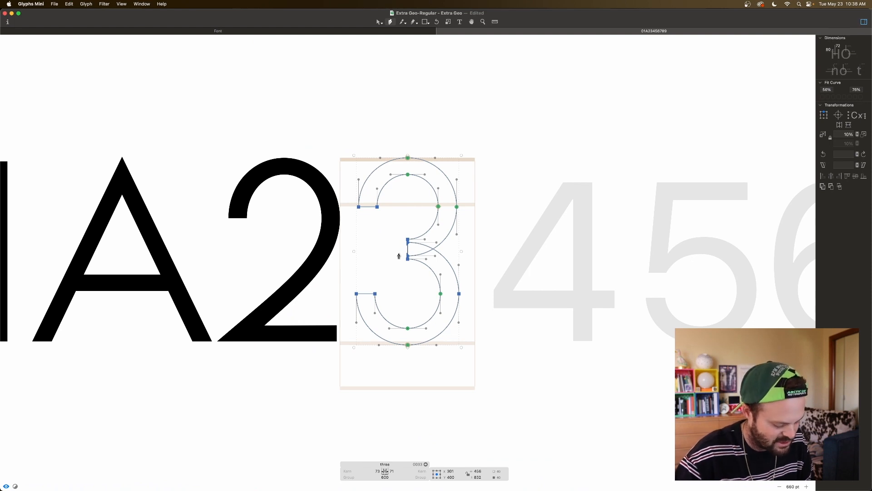
key("space")
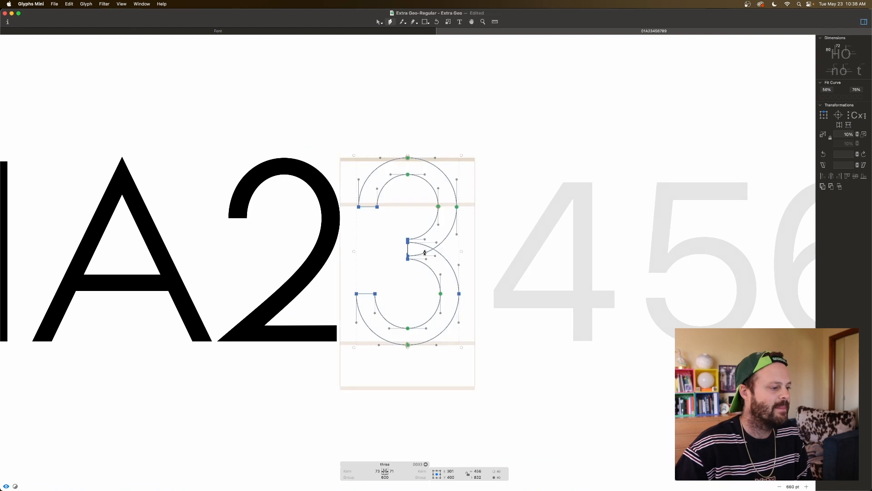
Move the vertical end segment of the three's lower bowl up 7 units.
scroll(425, 251, "up", 5)
key("v")
left_click(379, 247)
left_click_drag(399, 240, 414, 278)
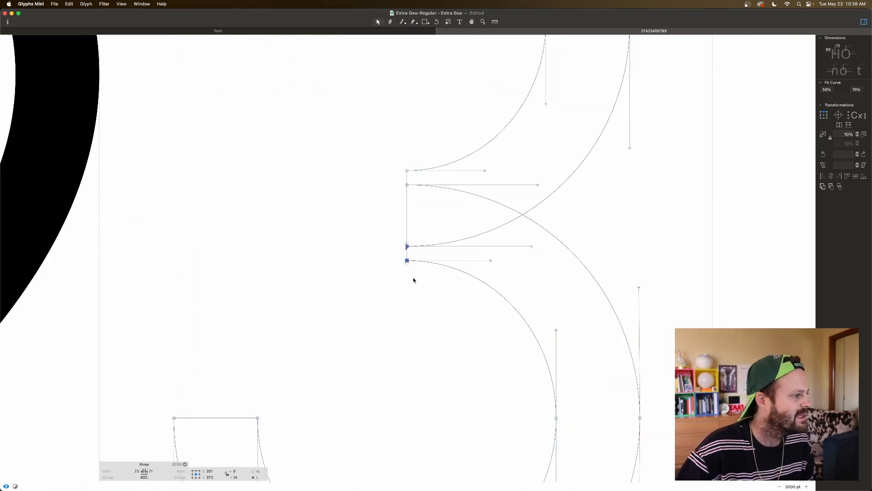
left_click(412, 279)
double_click(406, 255)
left_click(407, 273)
left_click(407, 255)
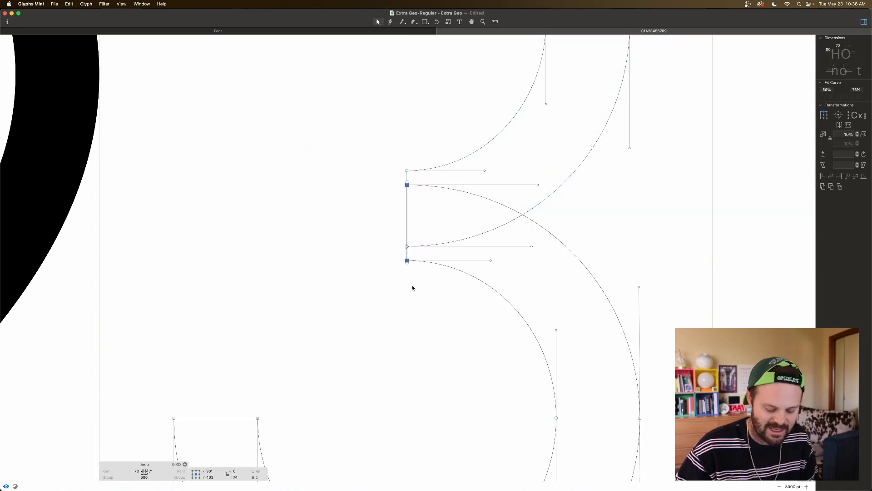
key("Up")
key("Up")
key("Up")
key("Up")
key("Up")
key("Up")
key("Up")
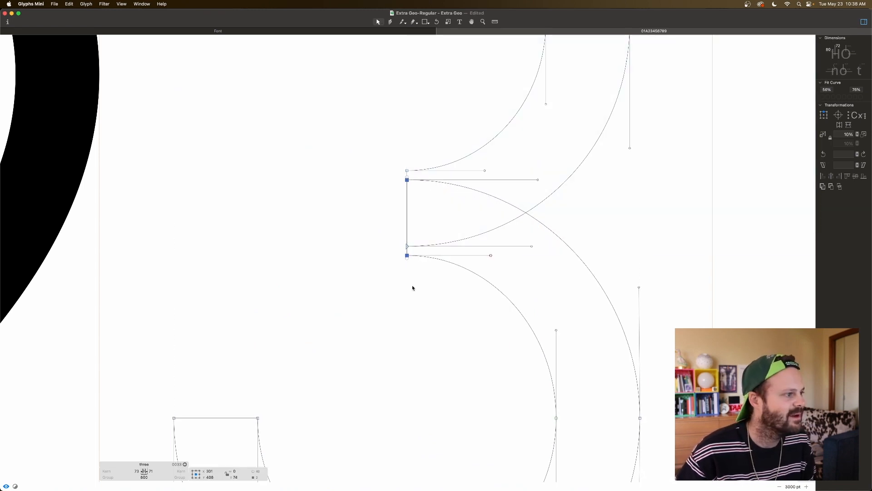
Move the upper bowl's vertical end segment down to Y 410 so it lines up with the lower bowl's end, and preview.
left_click(407, 175)
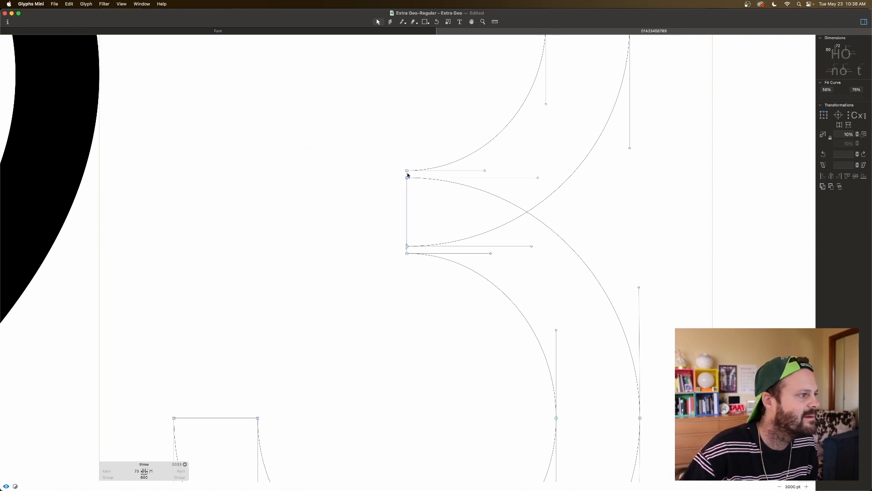
key("Down")
key("Down")
key("Down")
key("Down")
key("Down")
key("Down")
key("Down")
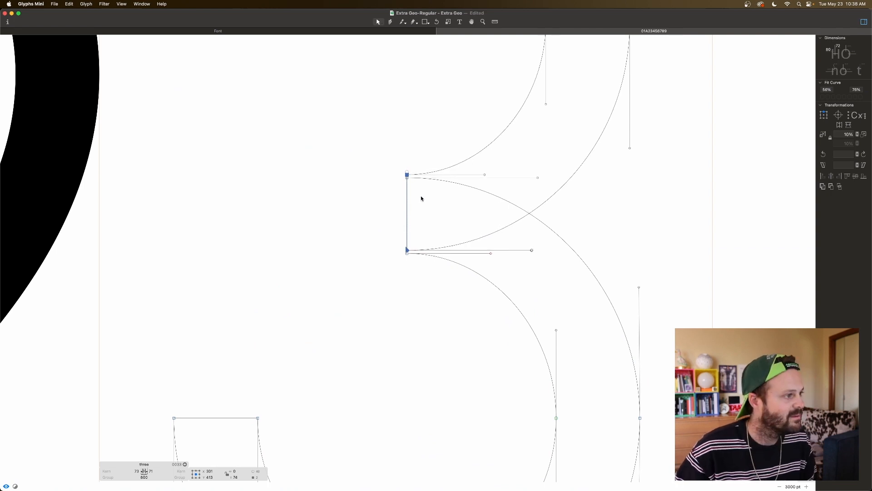
key("space")
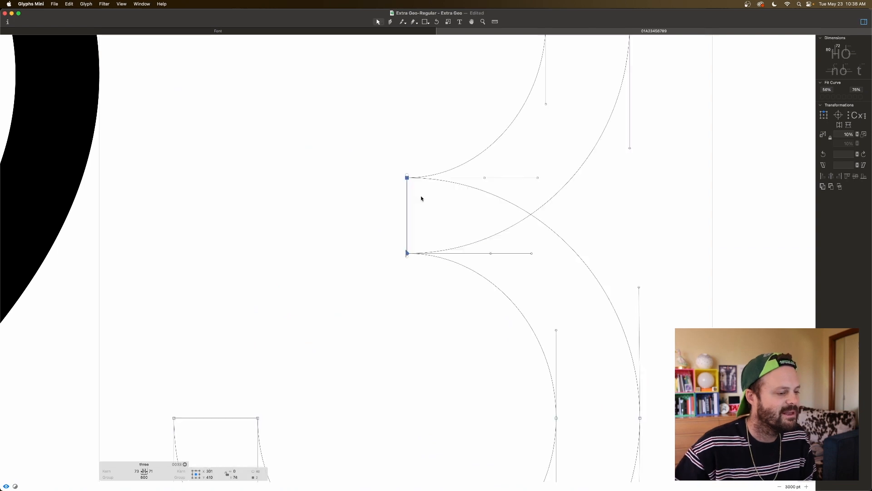
Raise all side nodes of the three's lower bowl, including its left terminal, by 3 units.
key("super+minus")
key("super+minus")
scroll(454, 280, "down", 4)
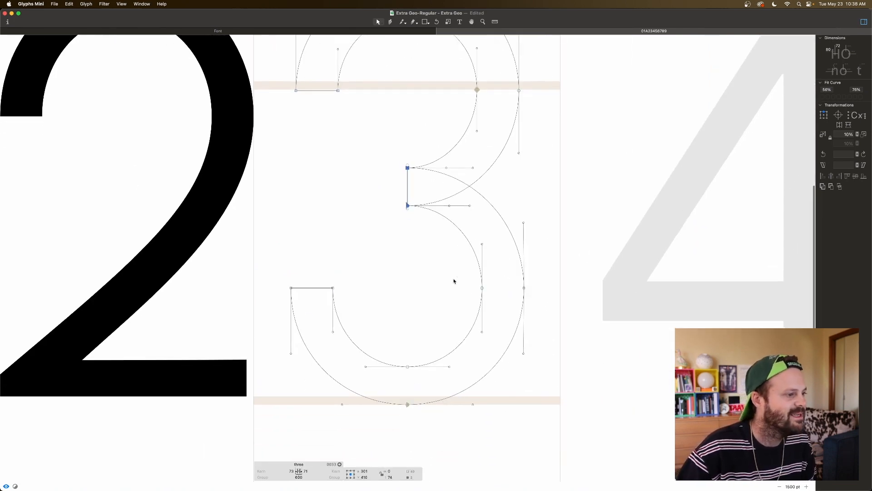
key("space")
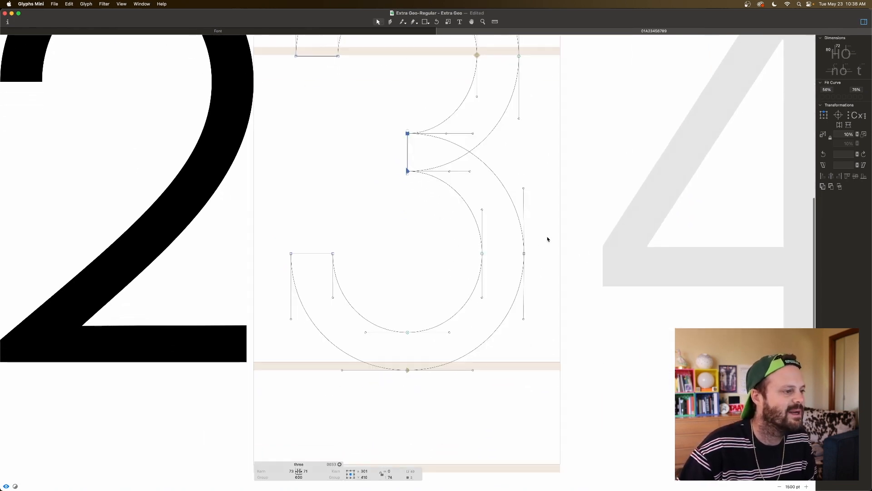
left_click_drag(444, 258, 380, 273)
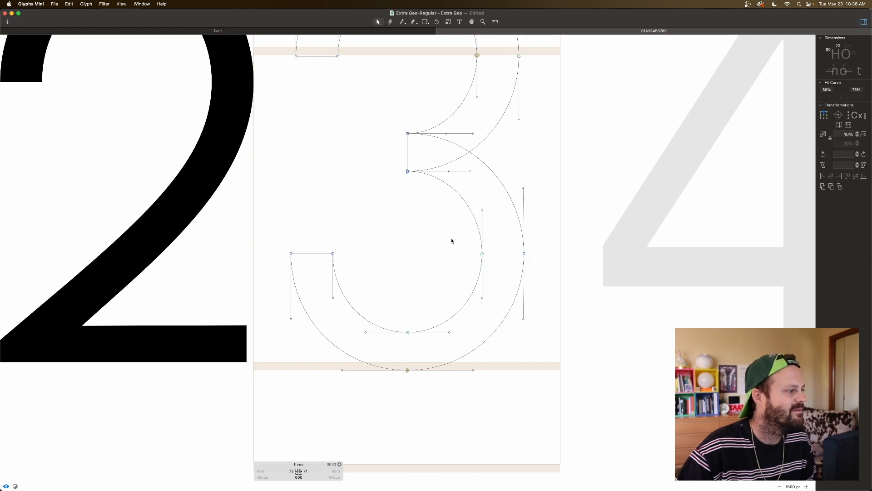
left_click_drag(541, 242, 255, 270)
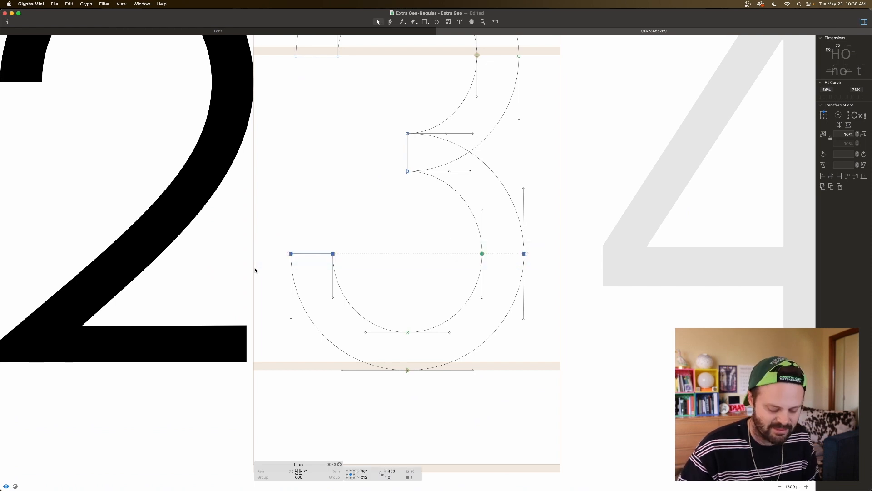
key("Up")
key("Up")
key("Up")
Widen the lower bowl by moving its left terminal 3 units left and its right-side nodes 3 units right.
left_click_drag(356, 238, 281, 264)
key("Left")
key("Left")
key("Left")
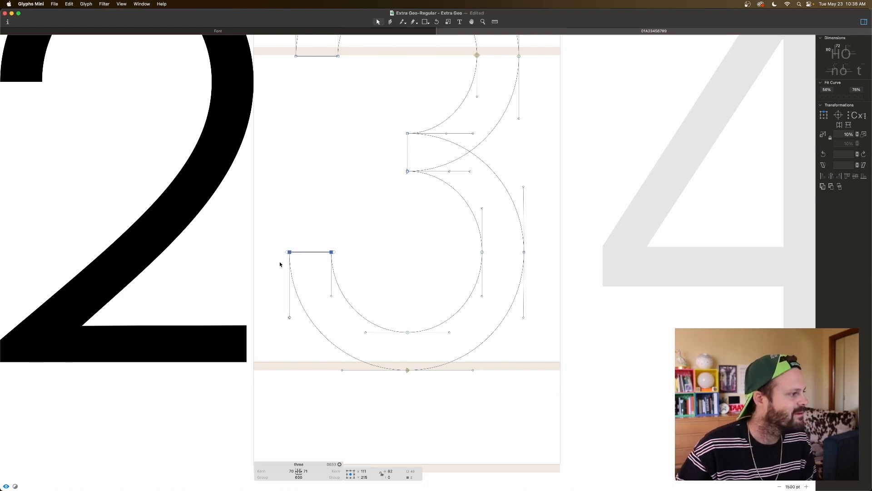
left_click_drag(462, 238, 543, 264)
key("Right")
key("Right")
key("Right")
scroll(527, 261, "up", 5)
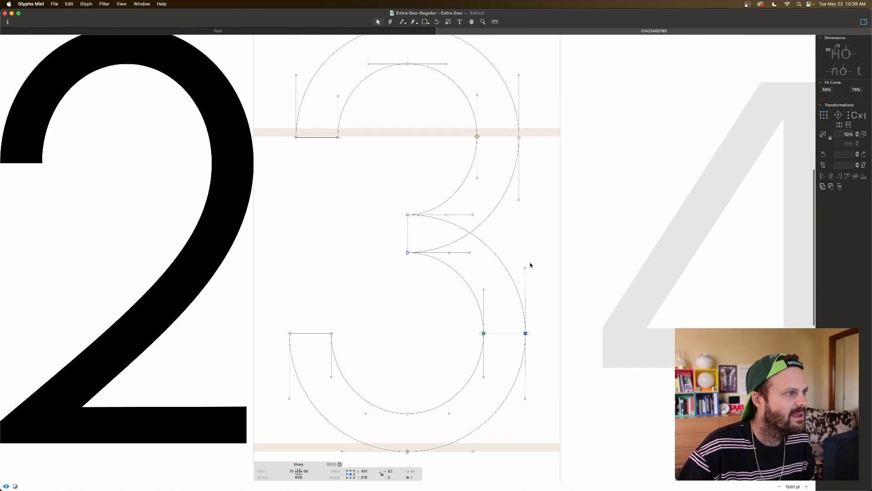
Widen the upper bowl by 3 units on each side and lower its side nodes 3 units.
left_click_drag(445, 167, 550, 194)
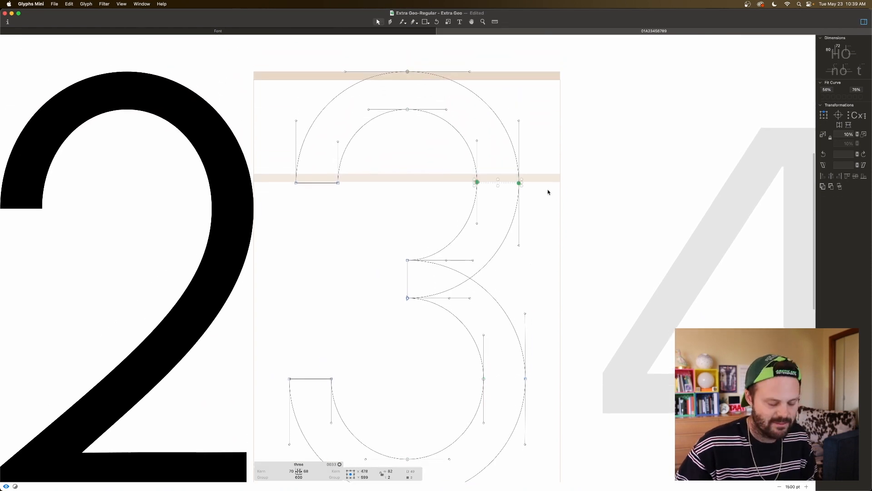
left_click_drag(371, 173, 556, 193)
key("Left")
key("Down")
key("Down")
key("Down")
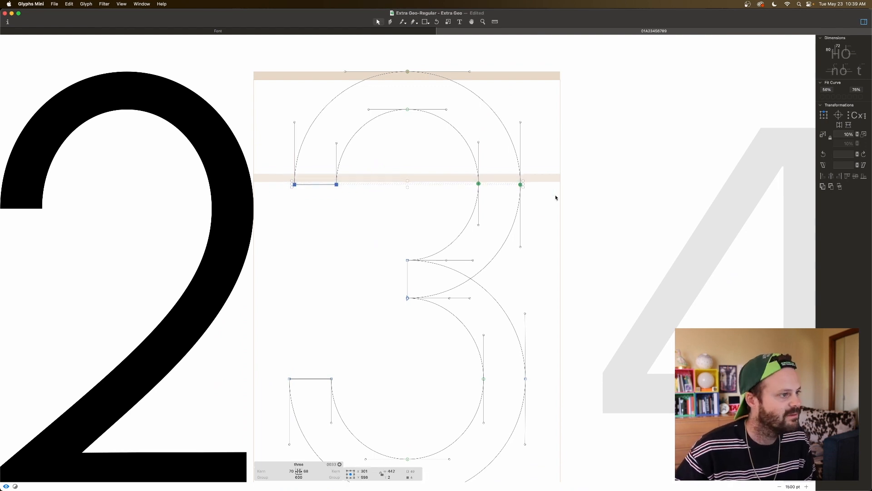
Preview the three's filled shape next to the two and the preceding glyphs.
key("super+a")
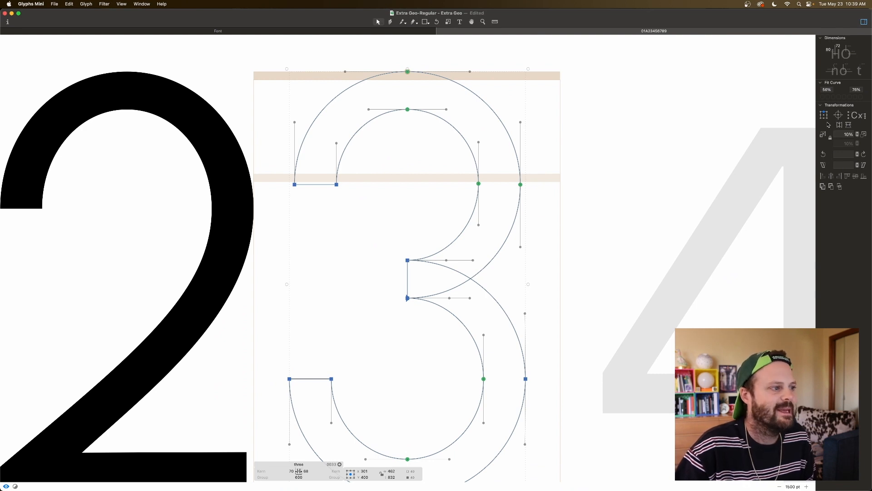
left_click(822, 98)
key("space")
key("super+minus")
key("super+minus")
key("space")
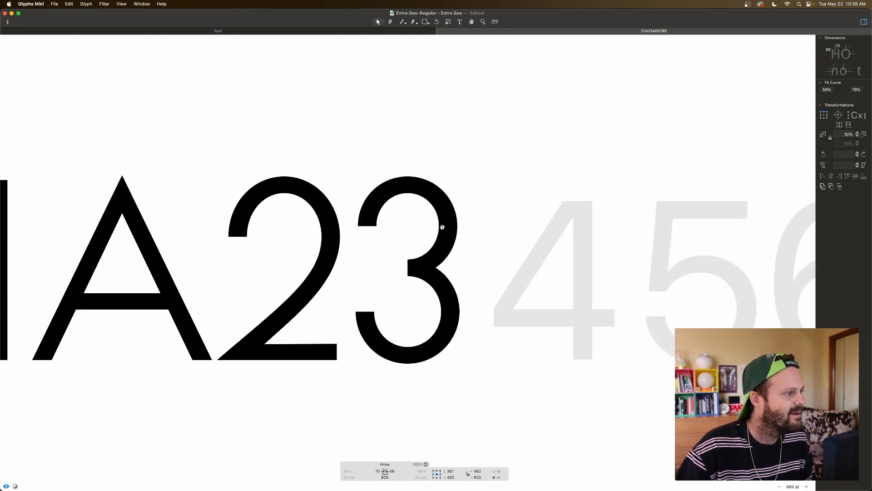
scroll(469, 229, "left", 2)
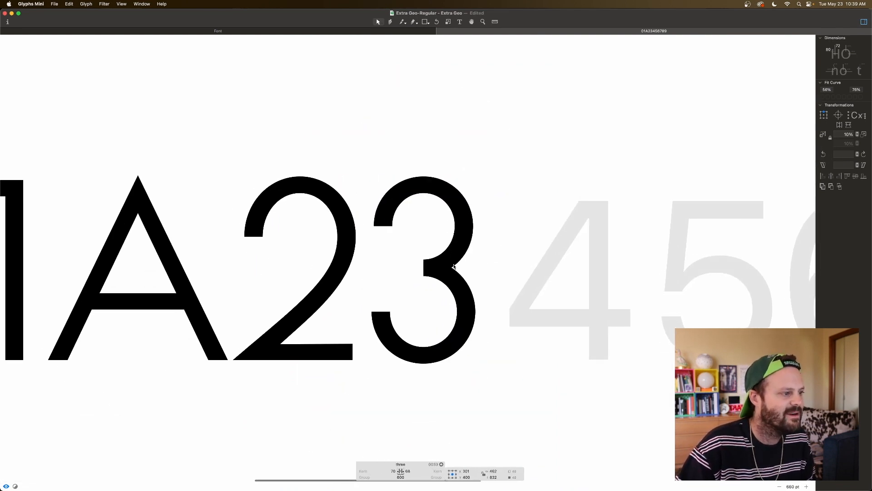
Raise the lower outer end node of the three's upper bowl 20 units to Y 393.
scroll(455, 267, "up", 10)
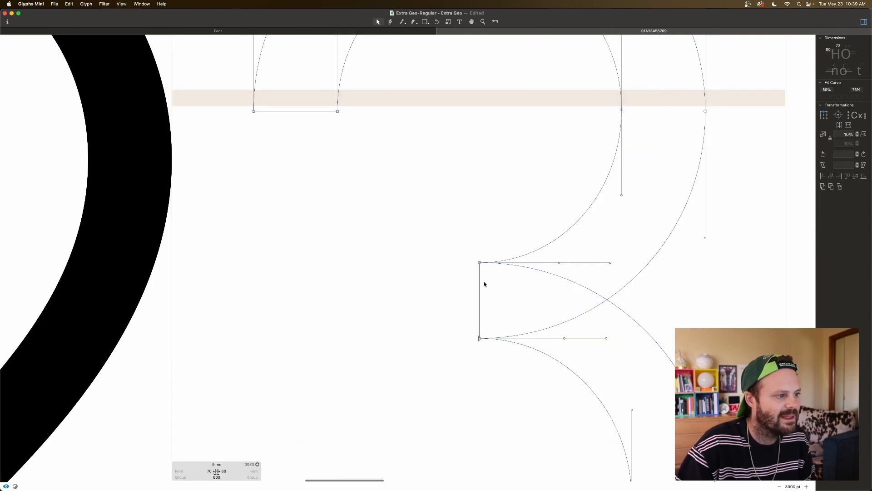
left_click(480, 339)
key("shift+Up")
key("shift+Up")
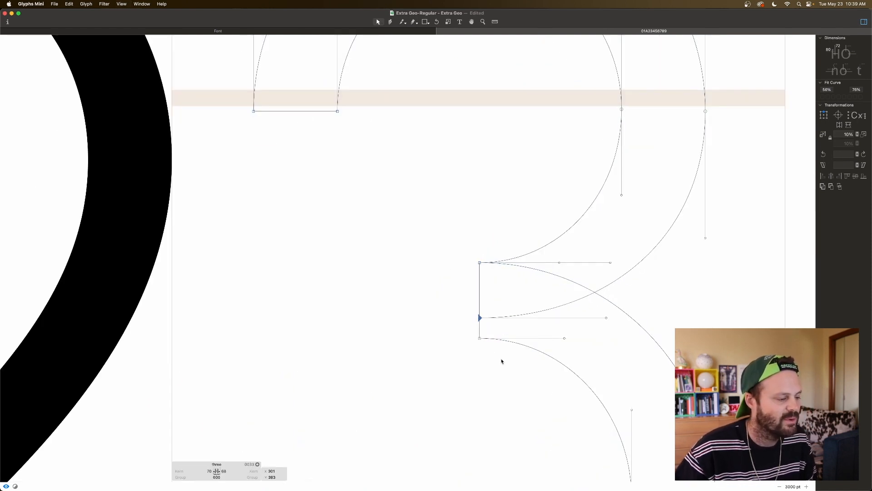
Lower the outer end node of the three's lower bowl 20 units to Y 427 and preview the deeper notch.
left_click(480, 263)
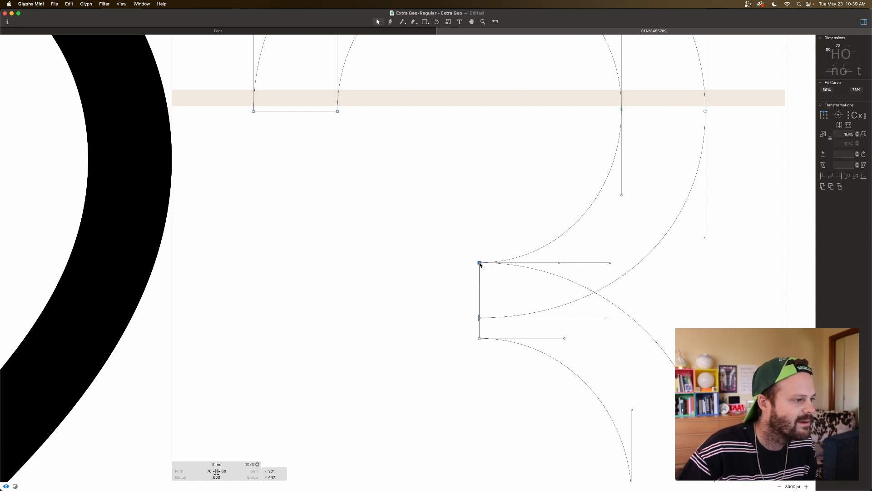
key("shift+Up")
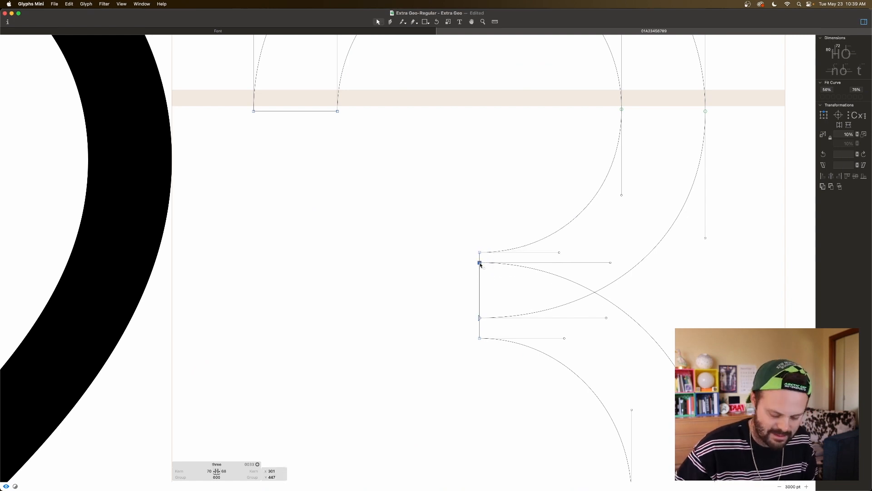
key("shift+Down")
key("shift+Down")
left_click(479, 253)
key("shift+Down")
key("super+minus")
key("super+minus")
key("super+minus")
key("space")
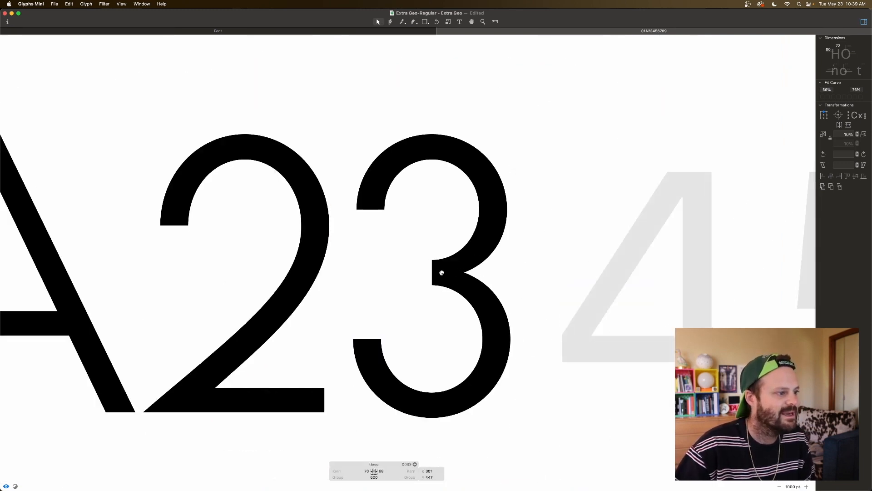
key("space")
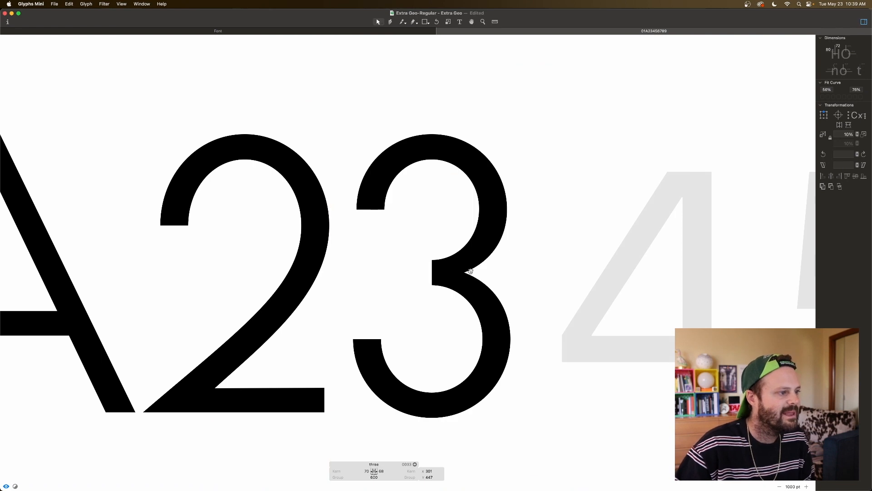
key("space")
Move the lower bowl's outer end node up 5 units and the upper bowl's outer end node down to Y 388.
left_click(432, 267)
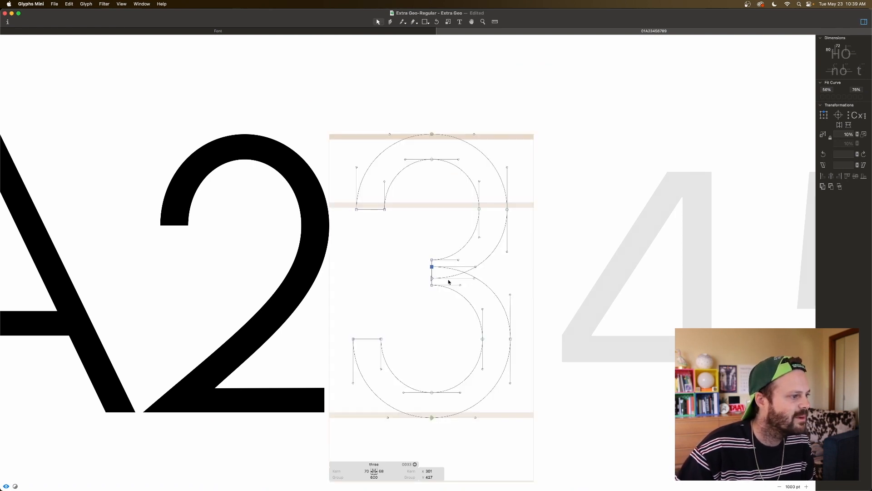
key("Up")
key("Up")
key("Up")
key("Up")
key("Up")
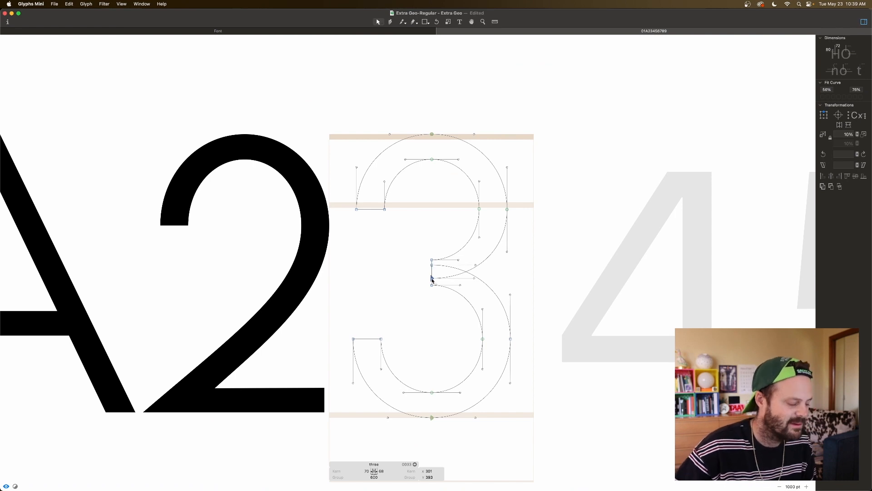
key("Down")
key("Down")
key("Down")
key("Down")
Preview the adjusted three and review it in line with the other numerals.
key("space")
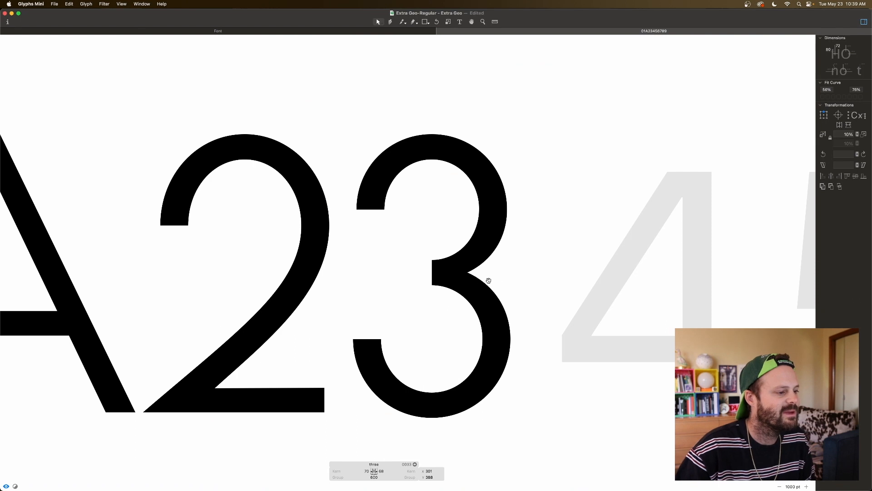
key("super+minus")
key("super+minus")
key("space")
scroll(549, 298, "right", 1)
scroll(548, 297, "left", 2)
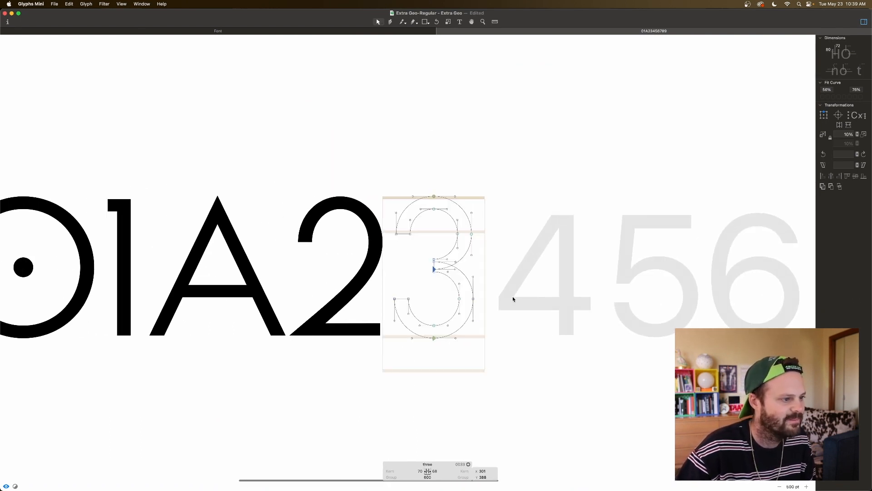
scroll(513, 296, "right", 4)
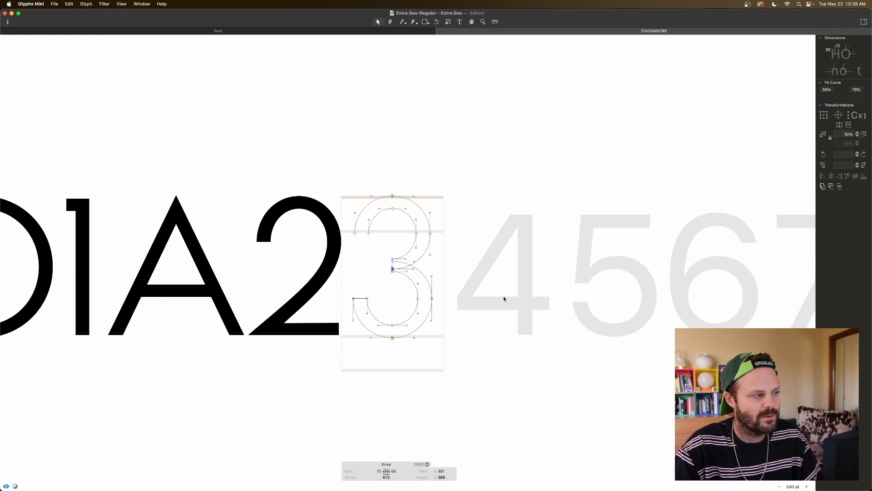
Insert a capital H after the three in the sample text and compare the numerals with it.
double_click(504, 296)
left_click(459, 22)
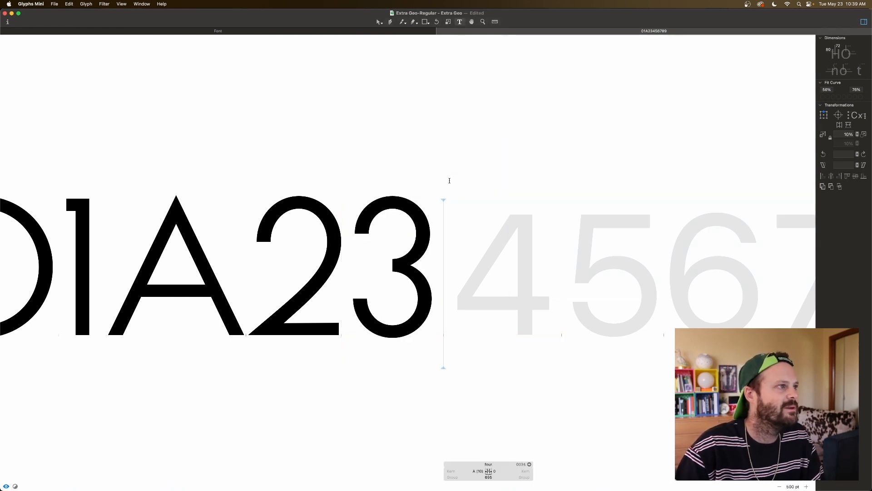
type("H")
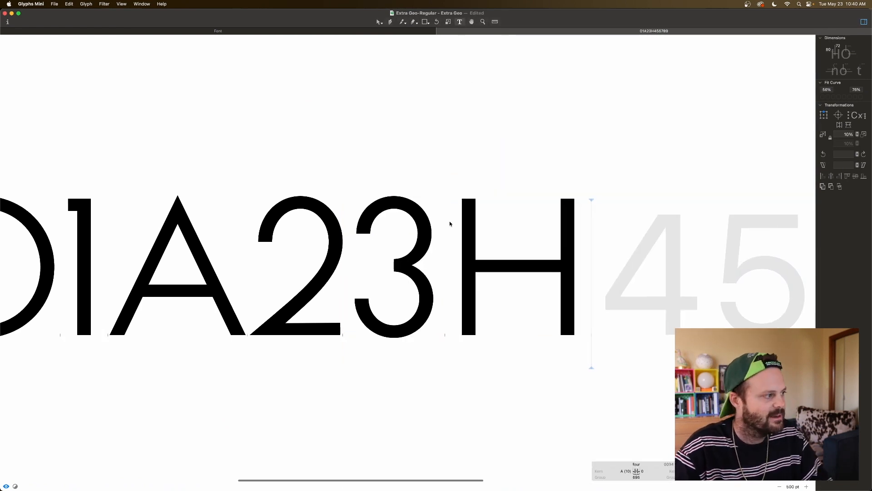
scroll(299, 258, "left", 1)
scroll(292, 221, "left", 5)
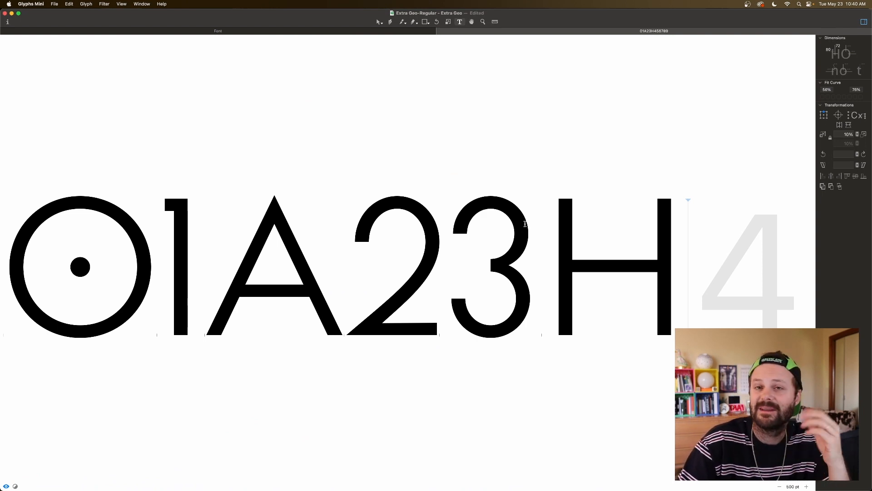
scroll(523, 236, "right", 5)
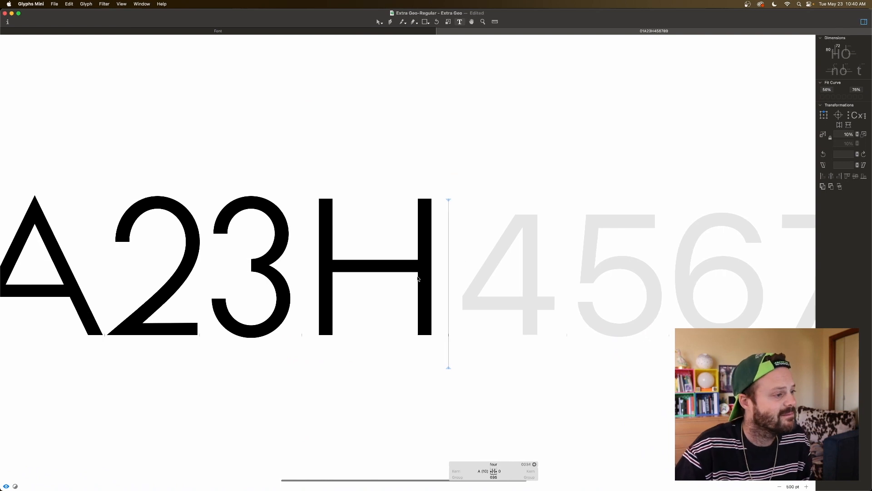
Copy all of the H's outlines and paste them into the empty four glyph.
double_click(394, 231)
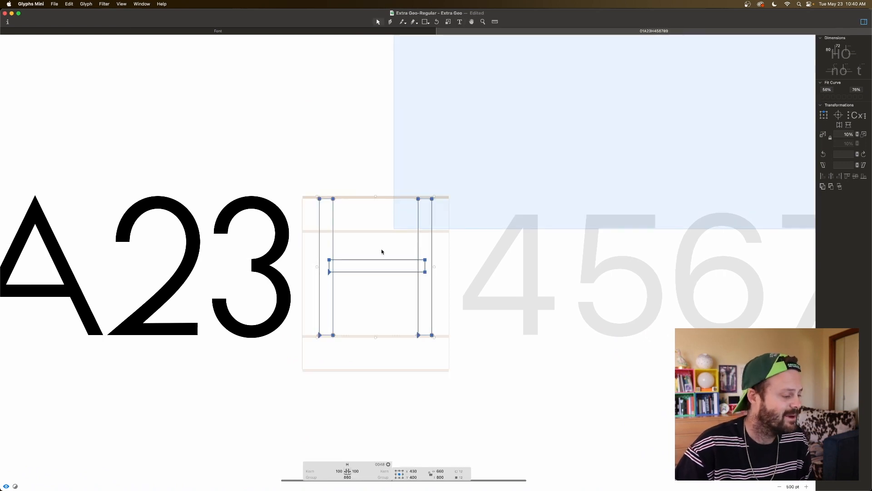
double_click(516, 288)
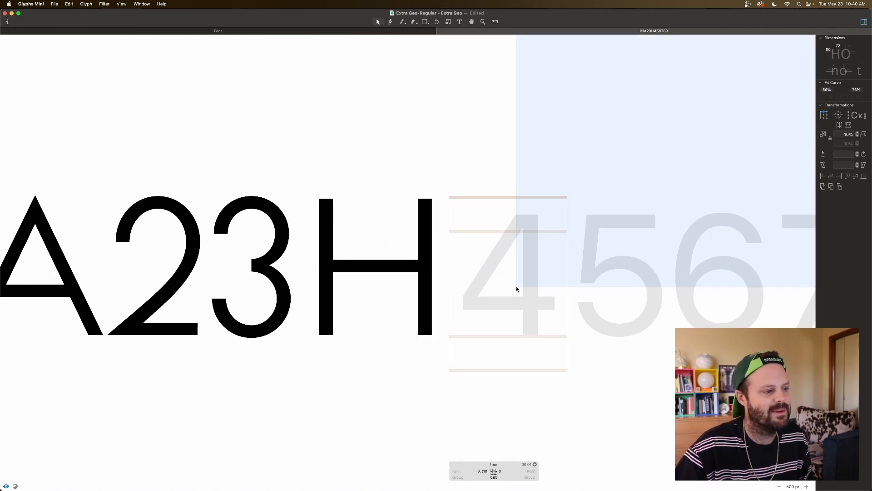
key("super+v")
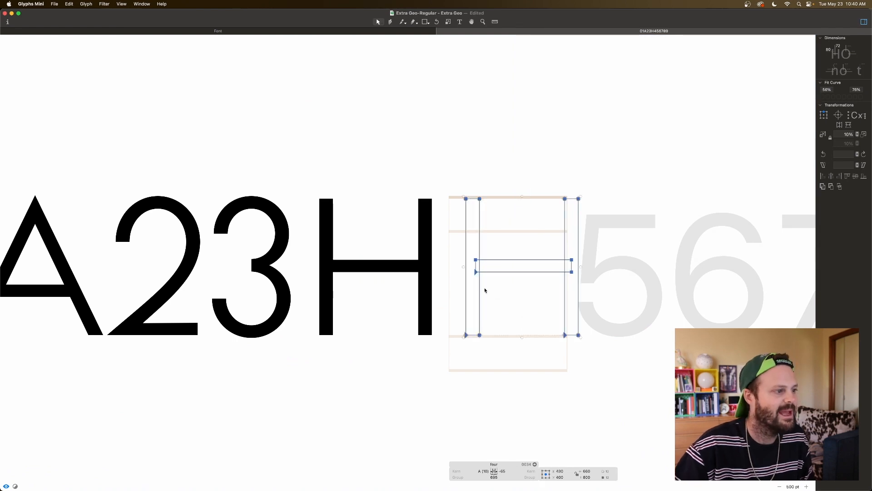
Lower the pasted H's crossbar in the four to Y 296 and preview it.
left_click_drag(453, 256, 576, 279)
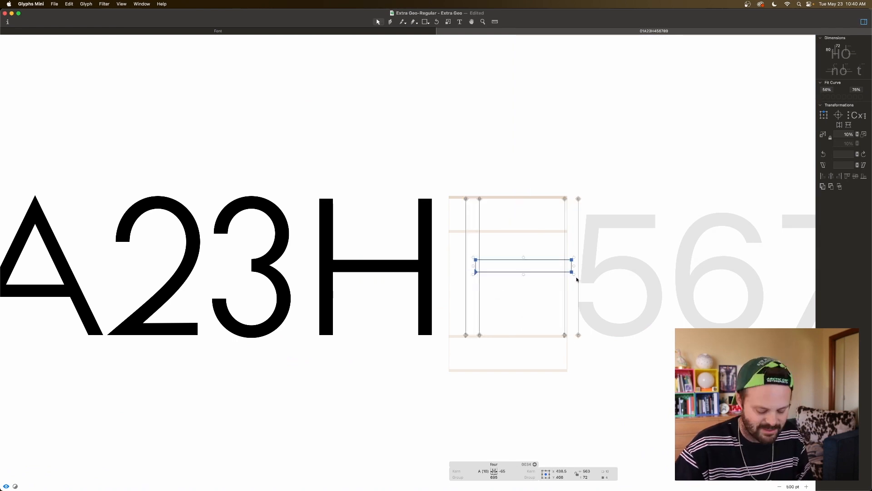
key("shift+Down")
key("shift+Down")
key("shift+Down")
key("shift+Down")
key("shift+Down")
key("shift+Down")
key("shift+Down")
key("shift+Down")
key("shift+Down")
key("shift+Down")
key("space")
Shorten the left stem of the four from below so it ends at the crossbar's lower edge, and preview the shape.
left_click_drag(451, 339, 479, 291)
key("space")
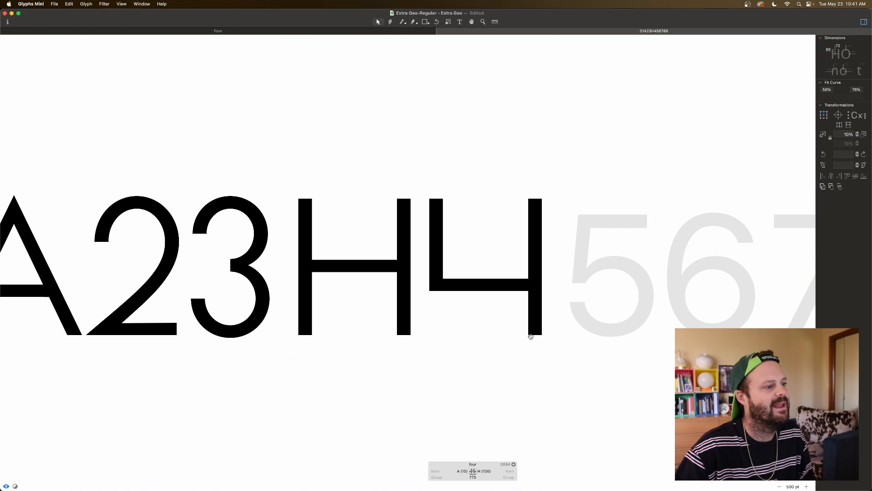
scroll(532, 337, "left", 2)
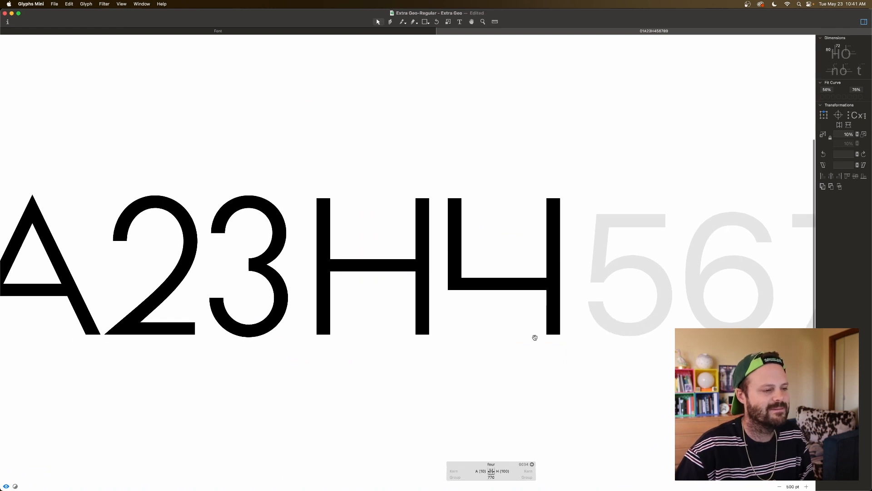
scroll(535, 337, "down", 1)
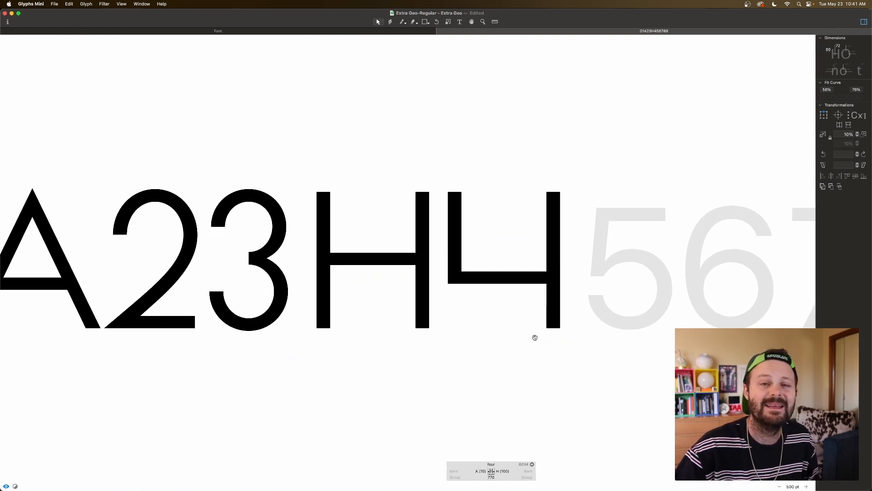
key("space")
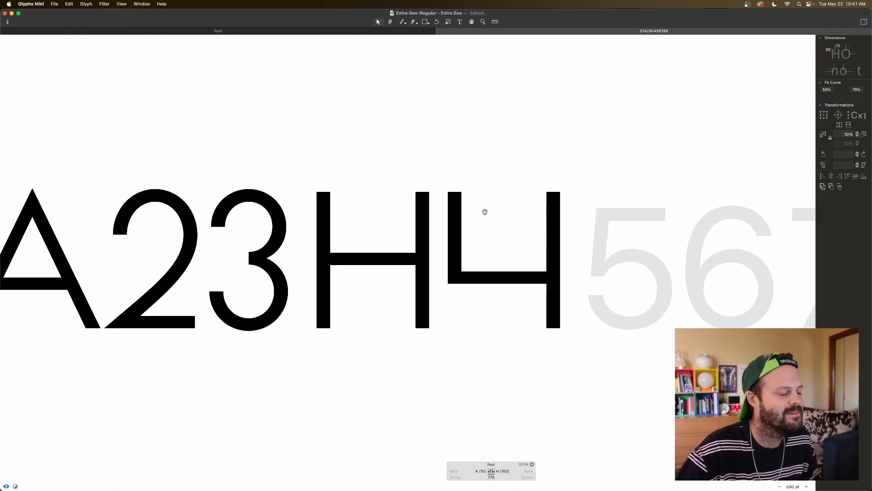
Slant the four's left stem by moving its two top nodes 140 units to the right.
left_click_drag(487, 188, 442, 201)
key("space")
key("shift+Right")
key("shift+Right")
key("shift+Right")
key("shift+Right")
key("shift+Right")
key("shift+Right")
key("shift+Right")
key("shift+Right")
key("shift+Right")
key("shift+Right")
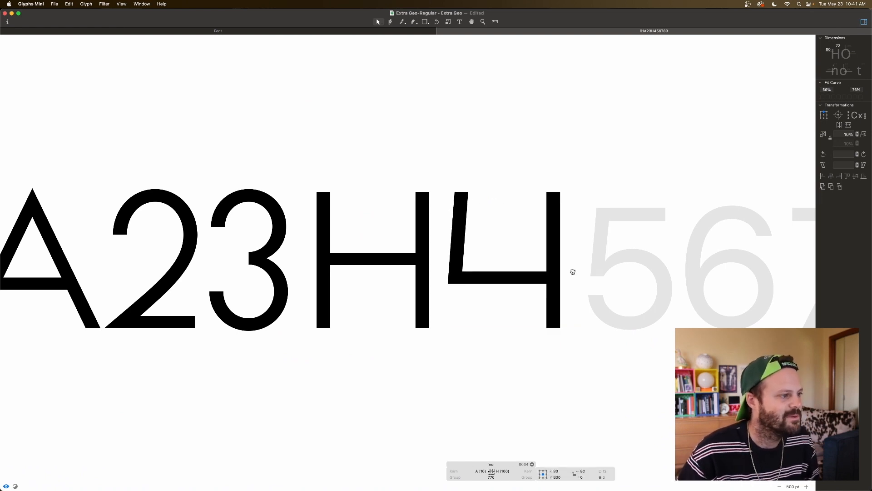
key("shift+Right")
key("shift+Right")
key("shift+Right")
key("shift+Right")
Narrow the four by shifting the slanted stem and the crossbar's left end right together, with the crossbar starting at X 157.
left_click_drag(496, 167, 444, 295)
key("space")
key("shift+Right")
key("shift+Right")
key("shift+Right")
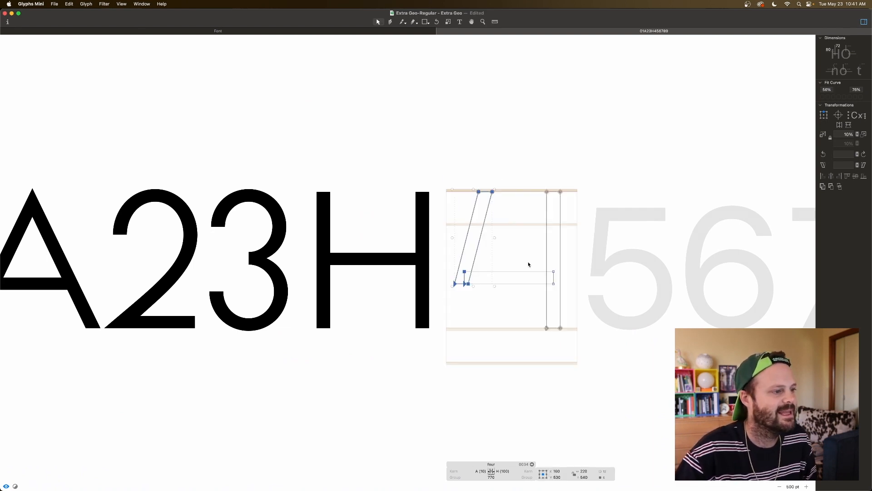
scroll(527, 263, "left", 5)
left_click_drag(582, 182, 509, 297)
key("space")
key("shift+Right")
key("shift+Right")
key("shift+Right")
key("shift+Right")
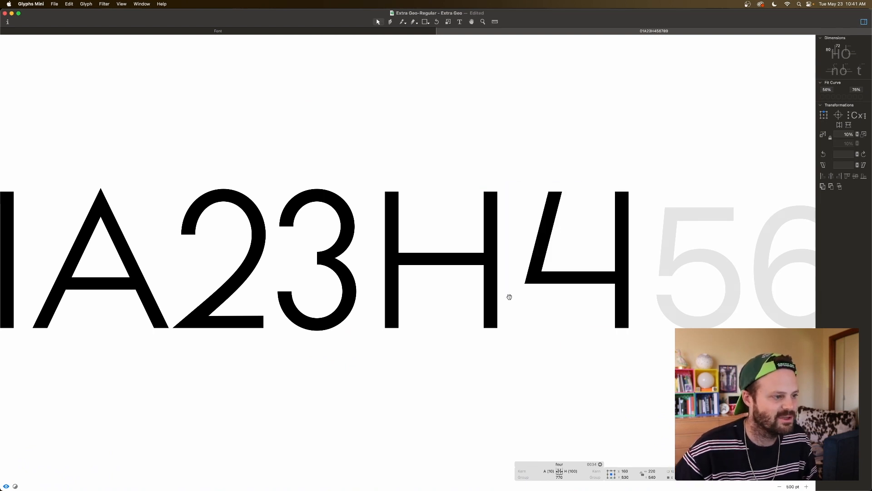
Move the diagonal's two top nodes right until the diagonal meets the top of the four's right stem.
left_click_drag(589, 182, 545, 204)
key("shift+Right")
key("shift+Right")
key("shift+Right")
key("shift+Right")
key("shift+Right")
key("shift+Right")
key("shift+Right")
key("shift+Right")
key("shift+Right")
key("shift+Right")
key("shift+Right")
key("shift+Right")
key("shift+Right")
key("shift+Right")
key("shift+Right")
key("shift+Right")
key("shift+Right")
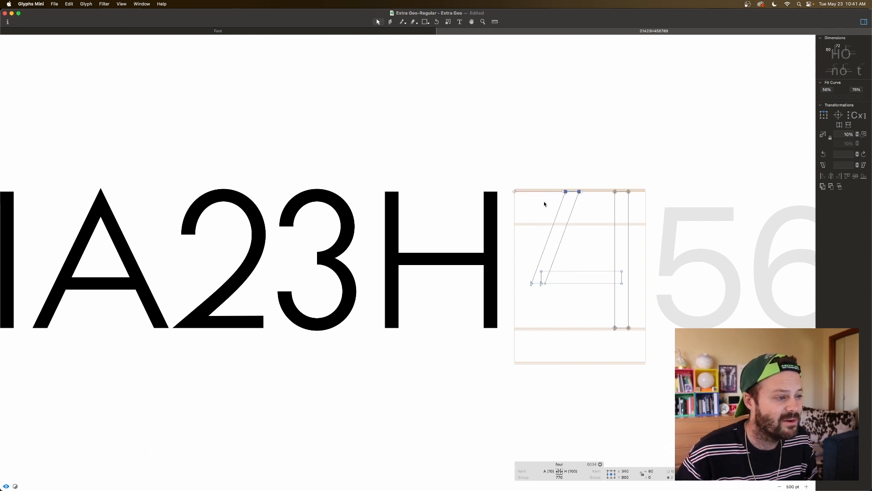
key("space")
key("shift+Right")
key("shift+Right")
key("shift+Right")
key("shift+Right")
key("shift+Right")
key("shift+Right")
key("shift+Right")
key("shift+Right")
key("shift+Right")
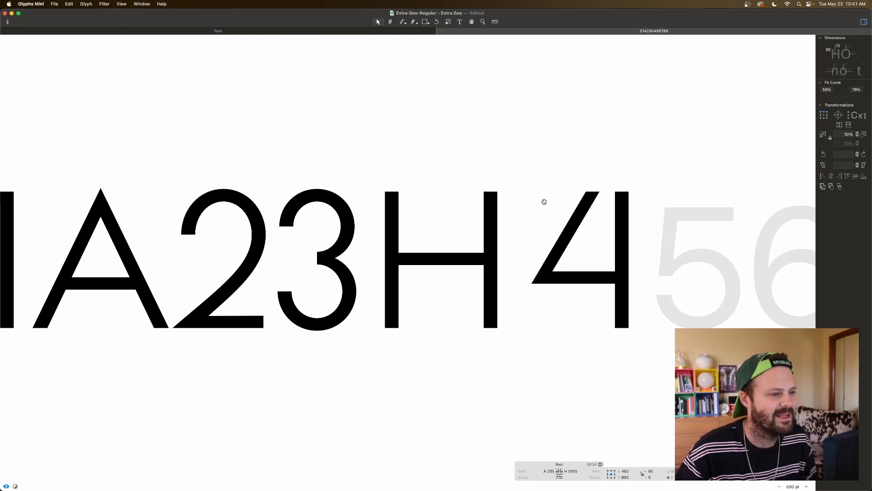
key("shift+Right")
key("shift+Right")
key("shift+Right")
key("shift+Right")
key("shift+Right")
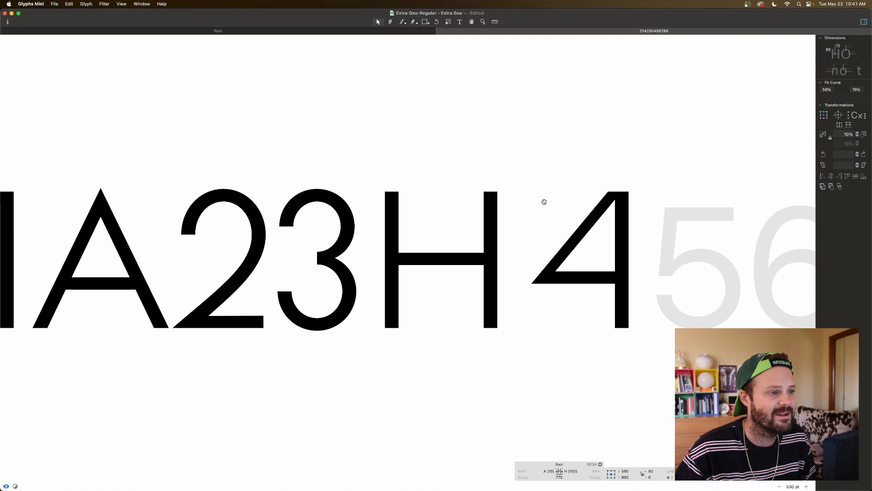
Lower the two top nodes of the four's vertical stem 140 units to Y 660.
left_click(615, 192)
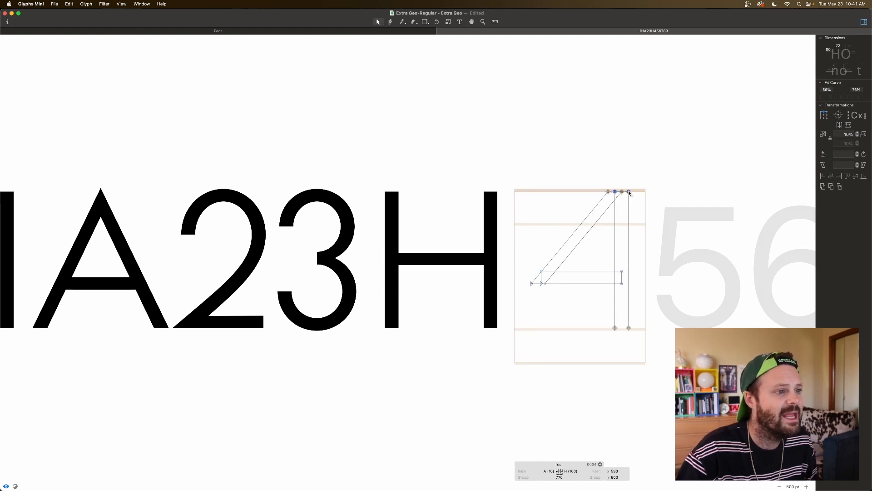
left_click(629, 192, "shift")
key("space")
key("shift+Down")
key("shift+Down")
key("shift+Down")
key("shift+Down")
key("shift+Down")
key("shift+Down")
key("shift+Down")
key("shift+Down")
key("shift+Down")
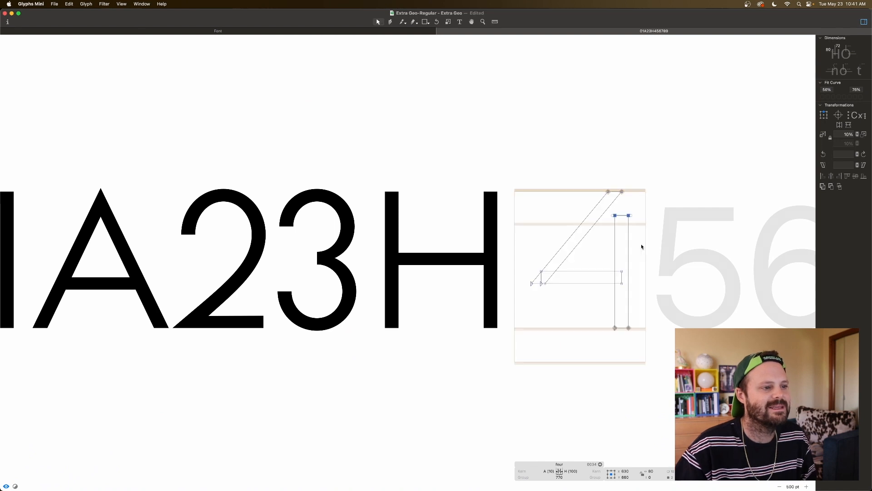
Thicken the four's diagonal by moving its right edge about 15 units to the right while previewing the weight.
left_click(602, 248)
left_click(586, 235)
key("space")
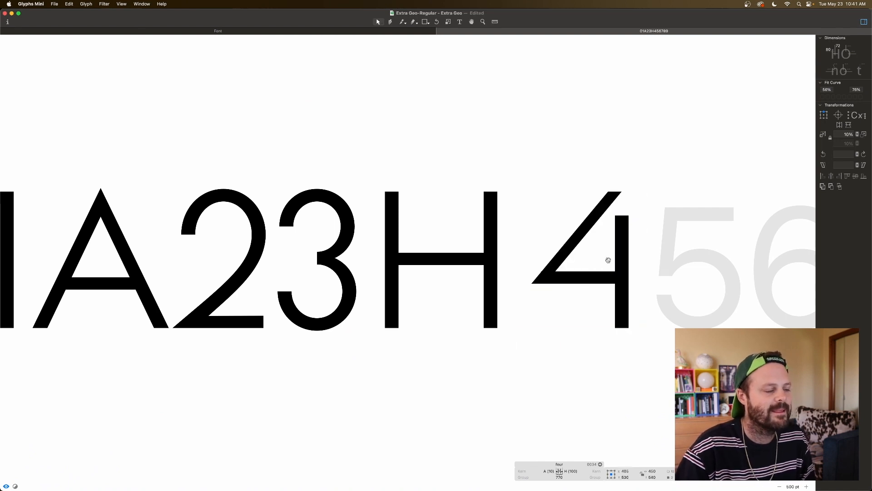
key("Left")
key("Left")
key("Left")
key("Left")
key("Left")
key("Left")
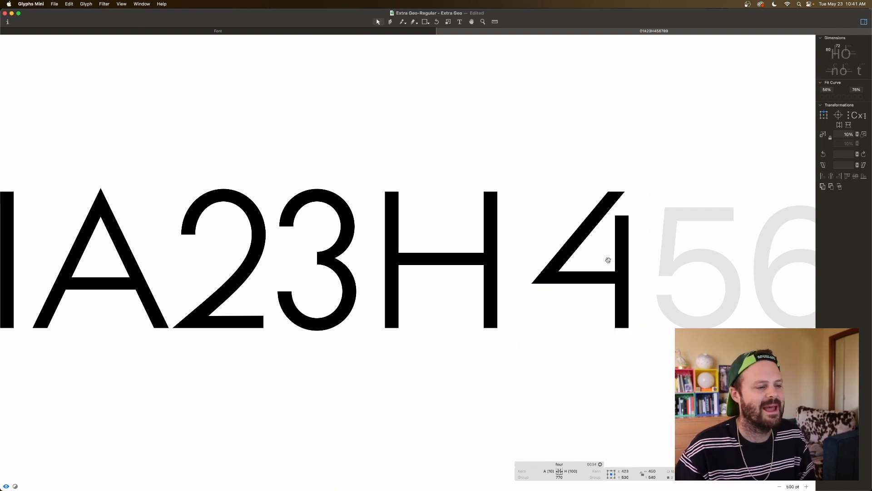
key("Right")
key("Right")
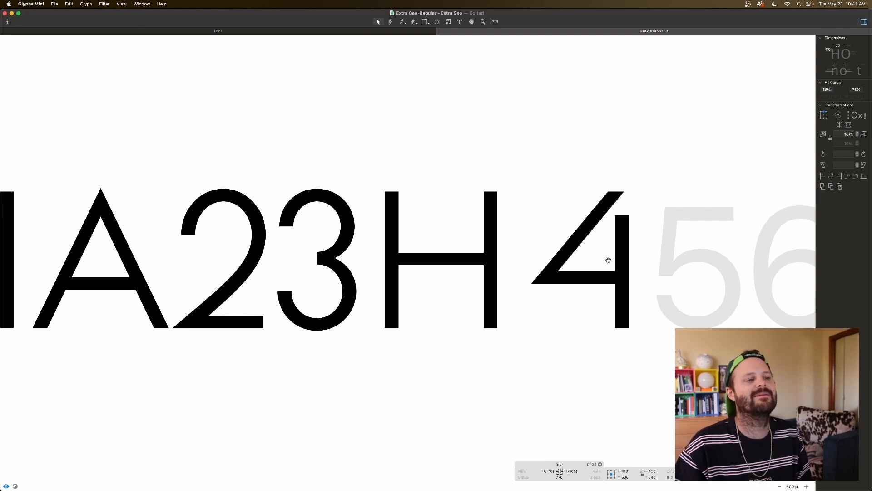
Extend the crossbar's right end past the four's vertical stem to X 760.
left_click(603, 261)
left_click_drag(639, 267, 611, 291)
key("space")
key("shift+Right")
key("shift+Right")
key("shift+Right")
key("shift+Right")
key("shift+Right")
key("shift+Right")
key("shift+Right")
key("shift+Right")
key("shift+Right")
key("shift+Right")
key("shift+Right")
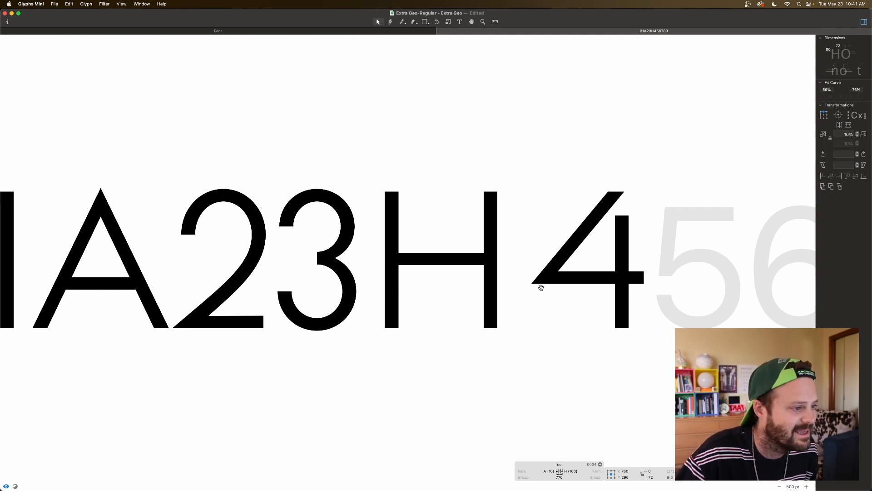
Move the crossbar's upper left node 40 units right to X 197, tucking it inside the diagonal.
key("super+plus")
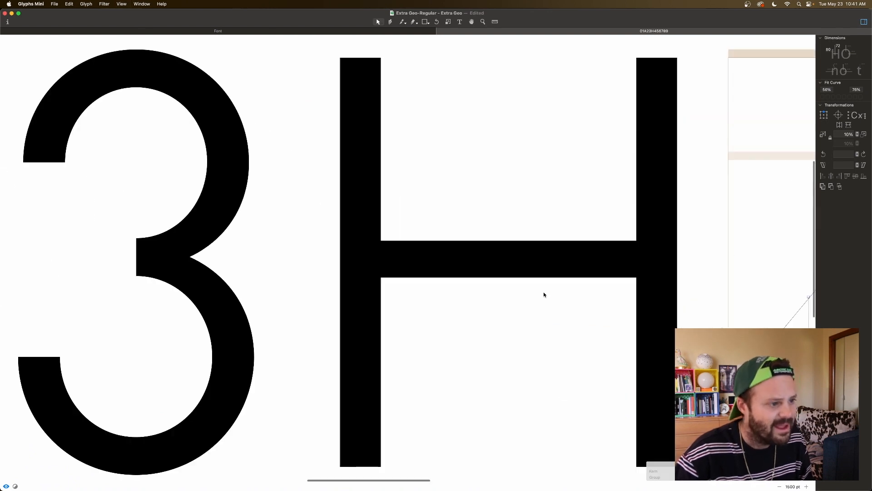
scroll(544, 295, "right", 5)
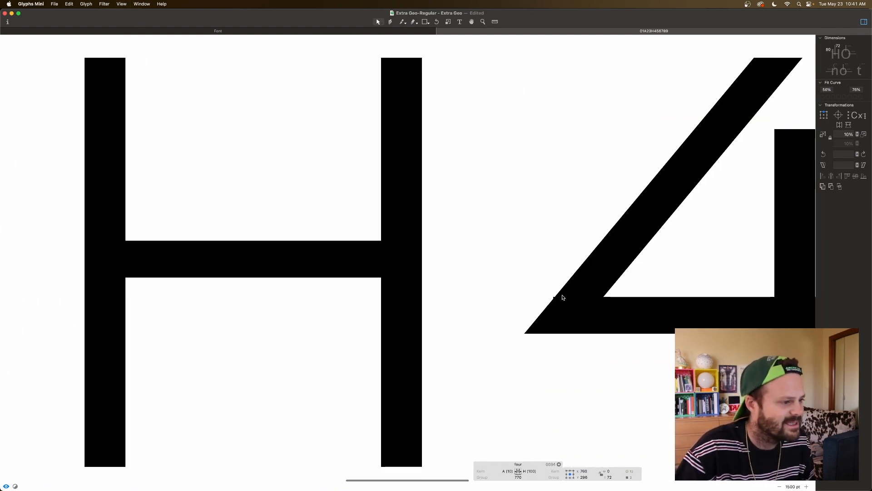
left_click(553, 299)
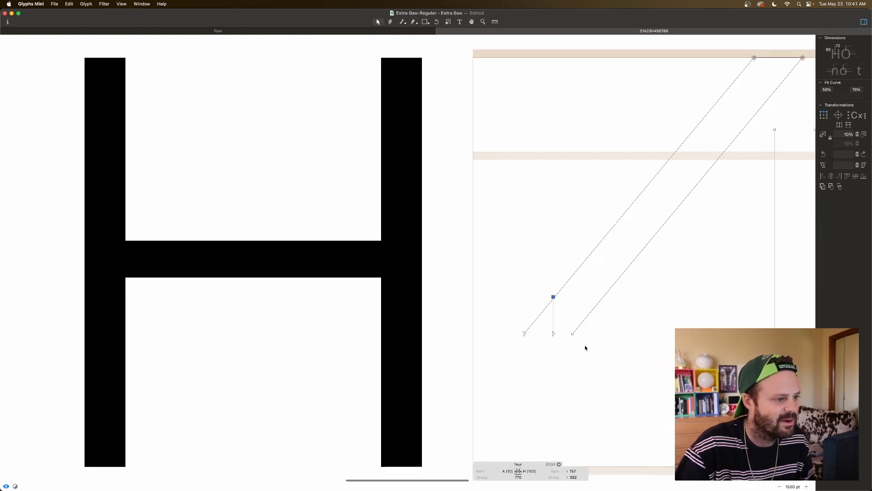
key("shift+Right")
key("shift+Right")
key("shift+Right")
key("shift+Right")
Measure the thickness of the four's diagonal and preview the glyph beside the H.
key("l")
left_click_drag(599, 218, 673, 277)
key("super+minus")
key("super+minus")
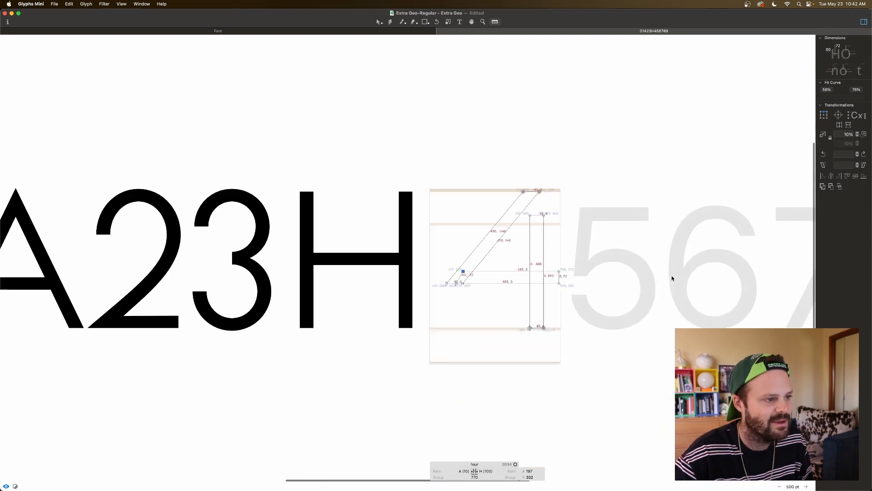
key("space")
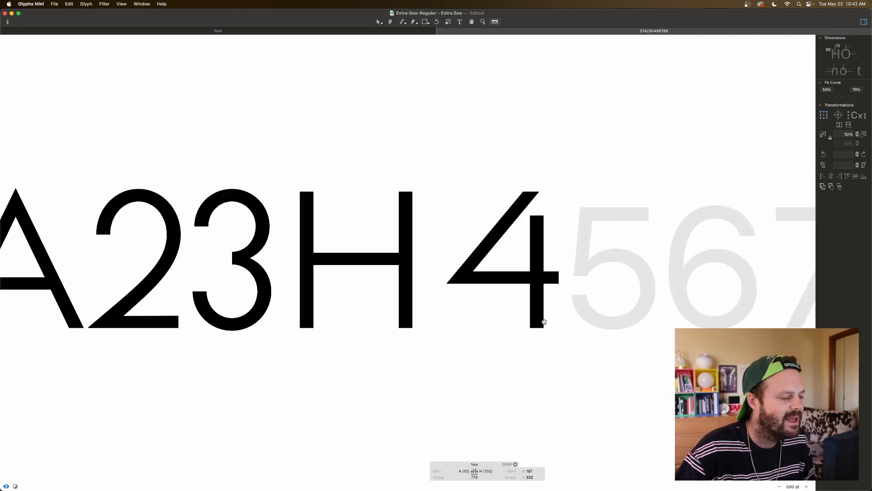
key("v")
key("space")
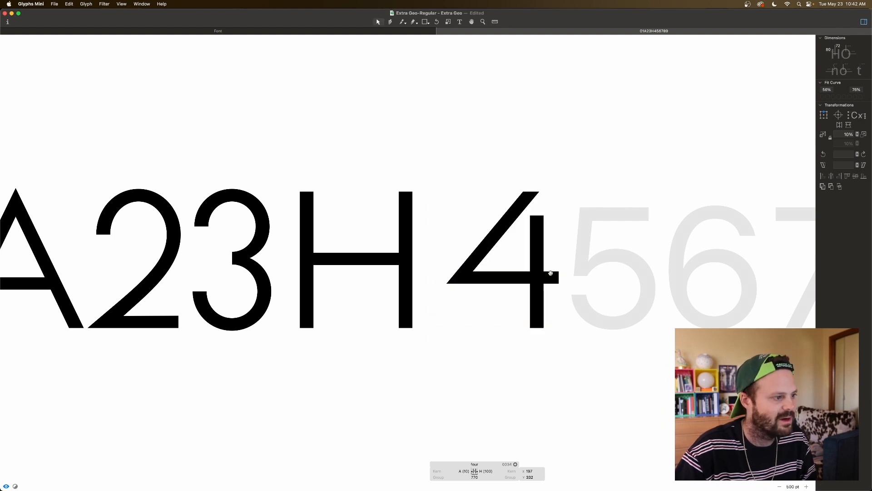
Lower the crossbar together with the diagonal's foot 10 units to Y 286 and preview the four.
left_click_drag(571, 269, 429, 302)
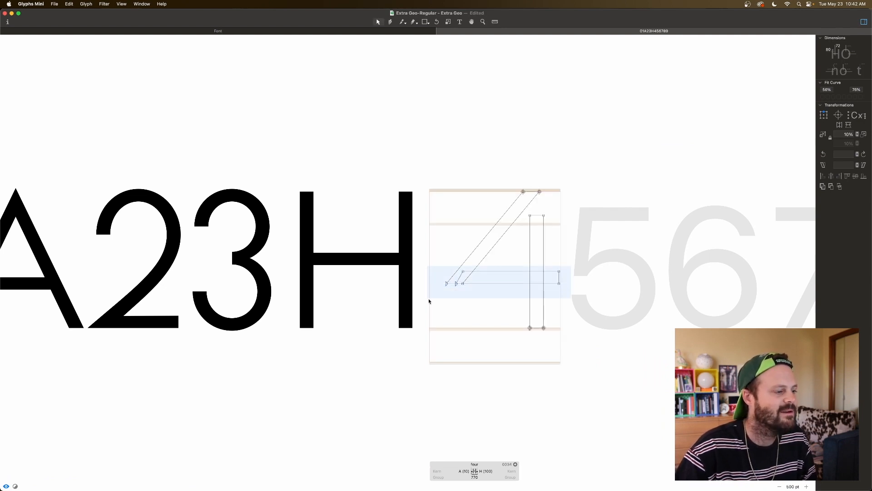
key("space")
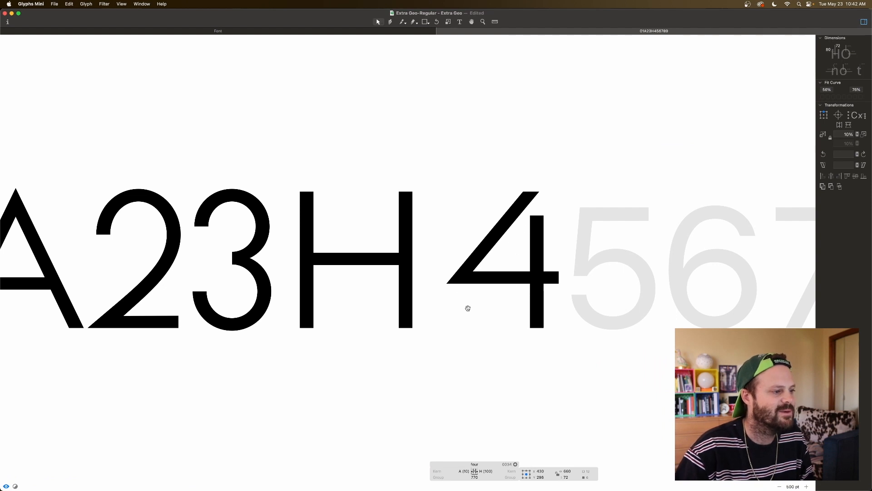
key("shift+Down")
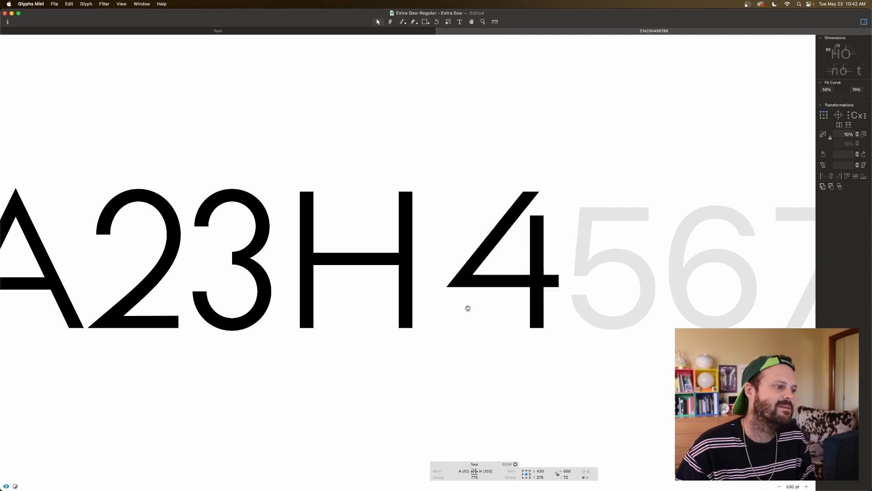
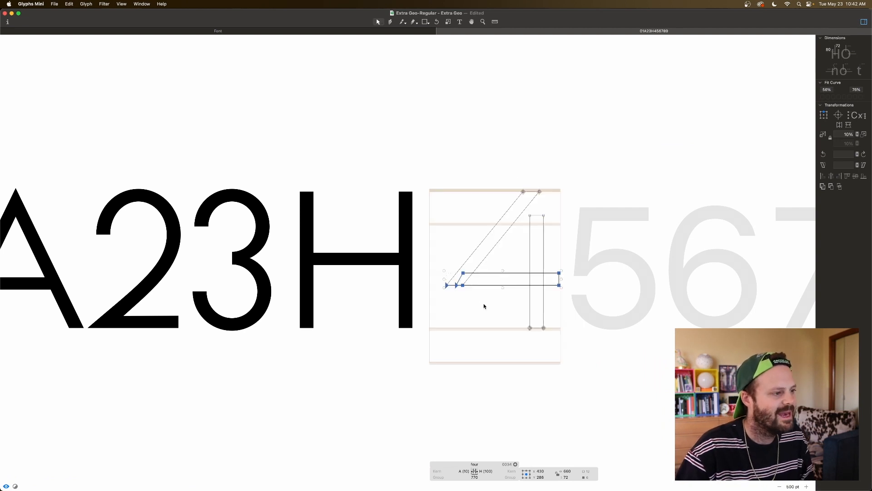
left_click(483, 305)
key("space")
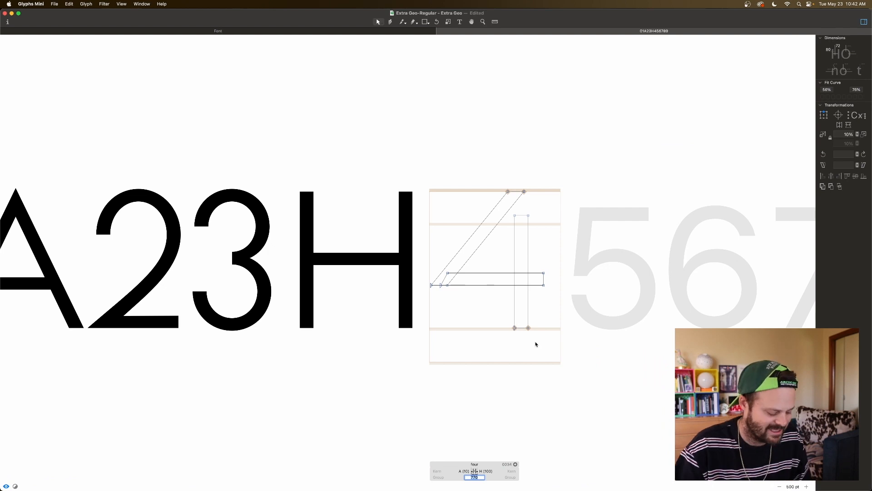
Copy the three's lower bowl and paste it into the empty five glyph.
double_click(242, 296)
double_click(252, 310)
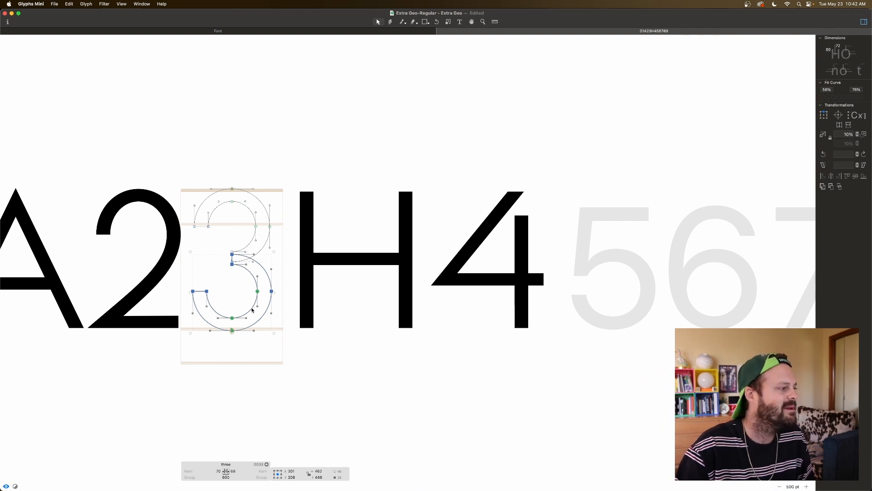
scroll(252, 309, "right", 5)
double_click(489, 277)
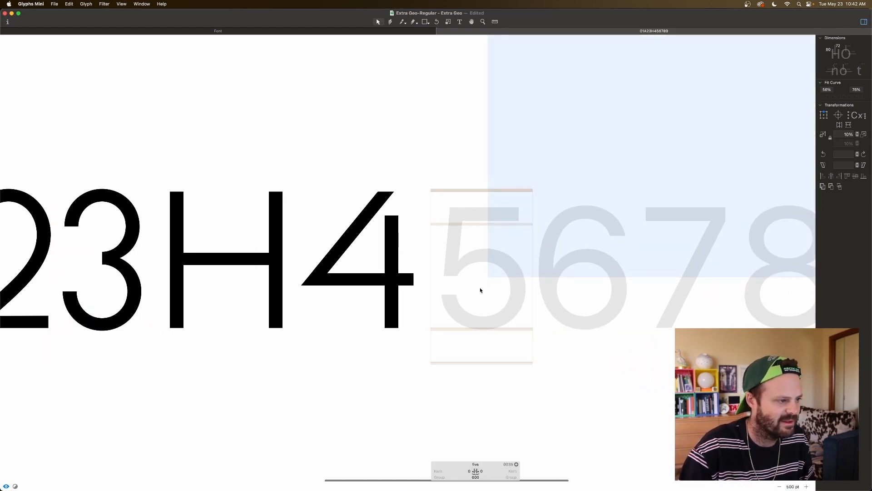
left_click(480, 288)
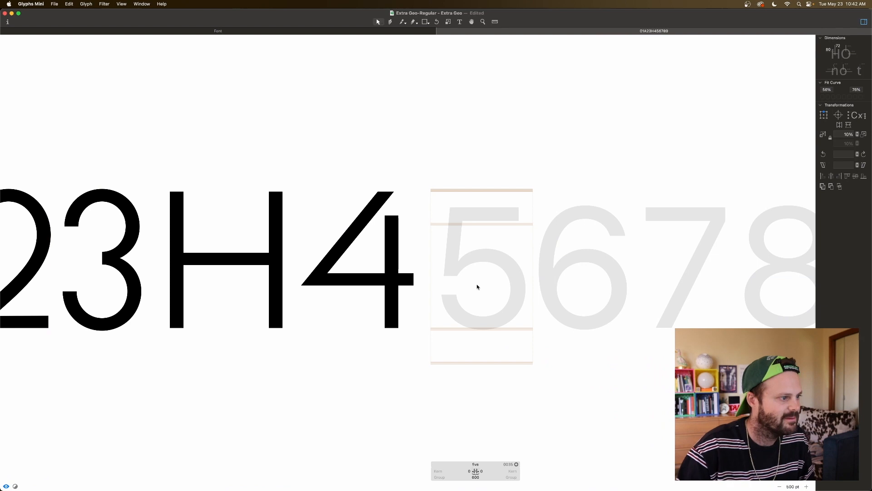
key("cmd+v")
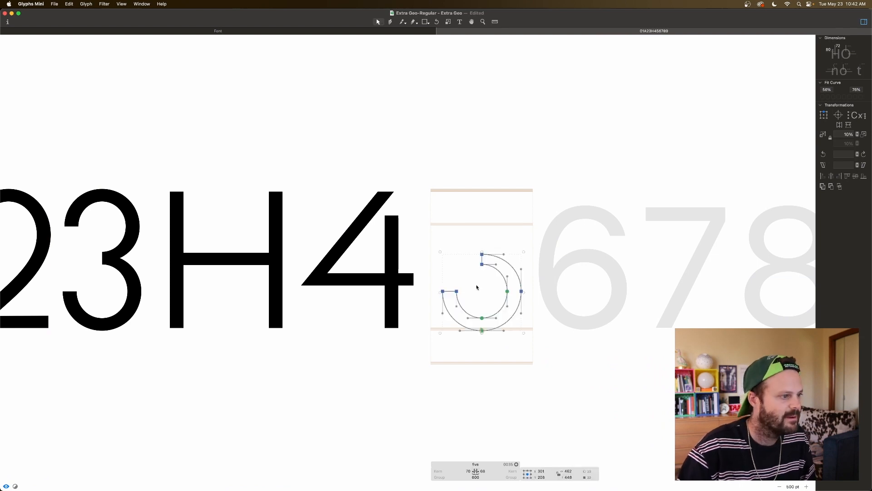
Raise the outer node at the bowl's upper end 15 units, making the five's bowl 463 units high, and preview it.
left_click_drag(490, 265, 489, 264)
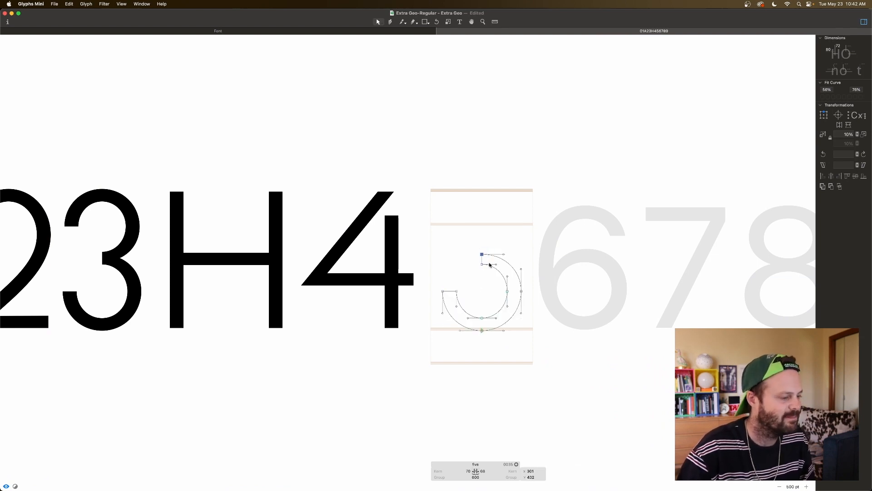
key("shift+Up")
key("Up")
key("Up")
key("Up")
key("Up")
left_click_drag(476, 248, 497, 284)
key("space")
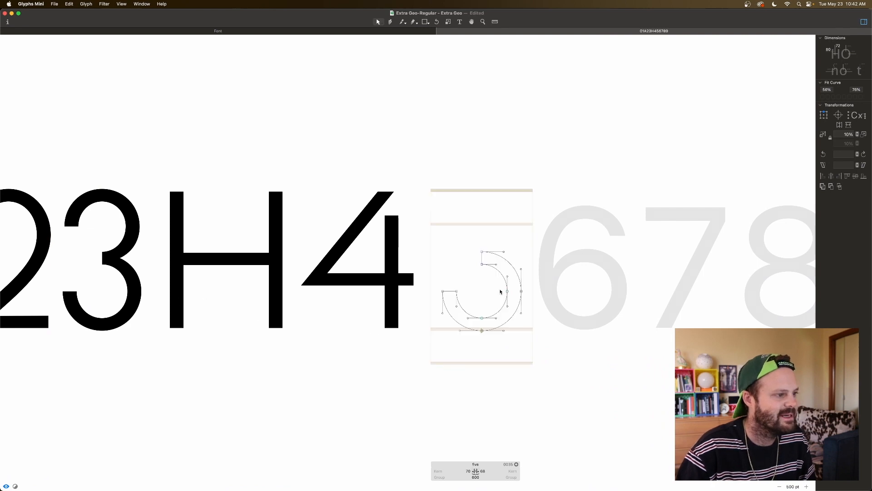
key("super+a")
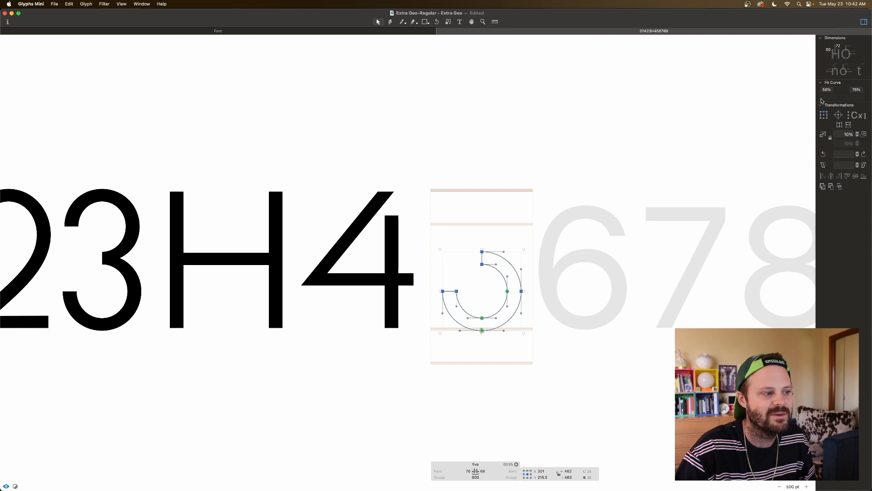
key("space")
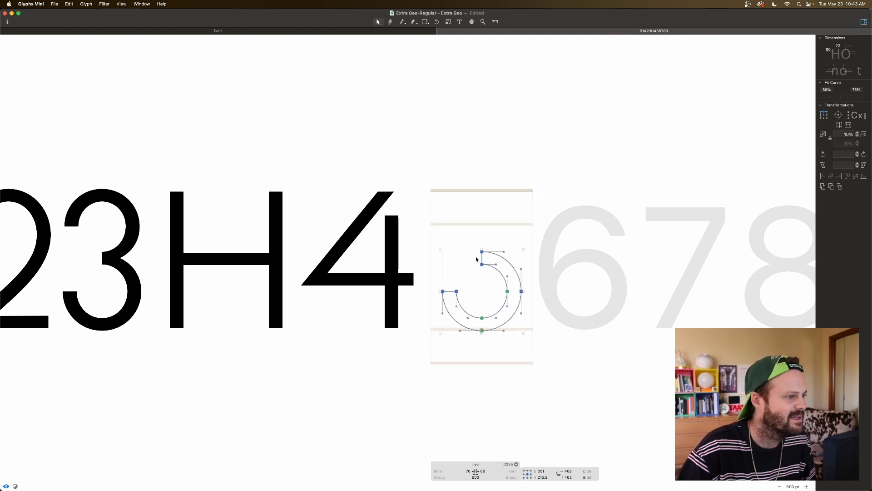
Duplicate the bowl's upper-right quarter, flip the copy horizontally, and move it 300 units left and 100 units up.
left_click(483, 259)
left_click_drag(471, 248, 529, 298)
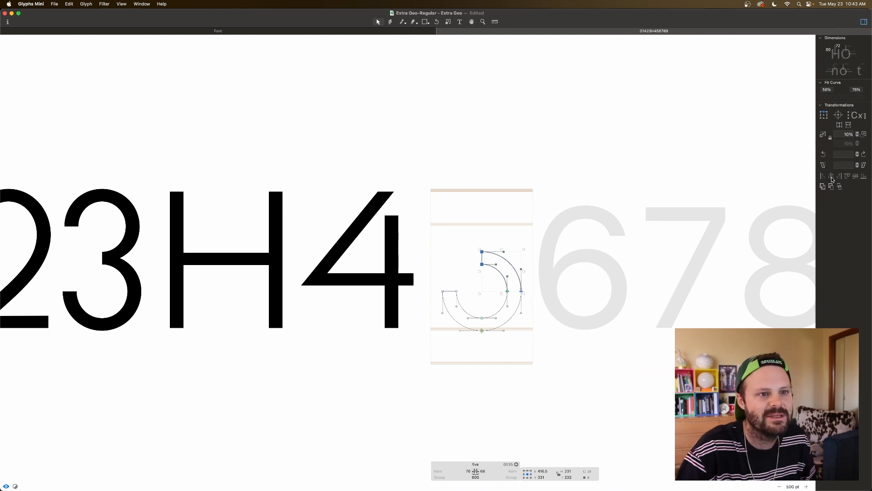
left_click(839, 124)
key("super+shift+Left")
key("super+shift+Left")
key("super+shift+Left")
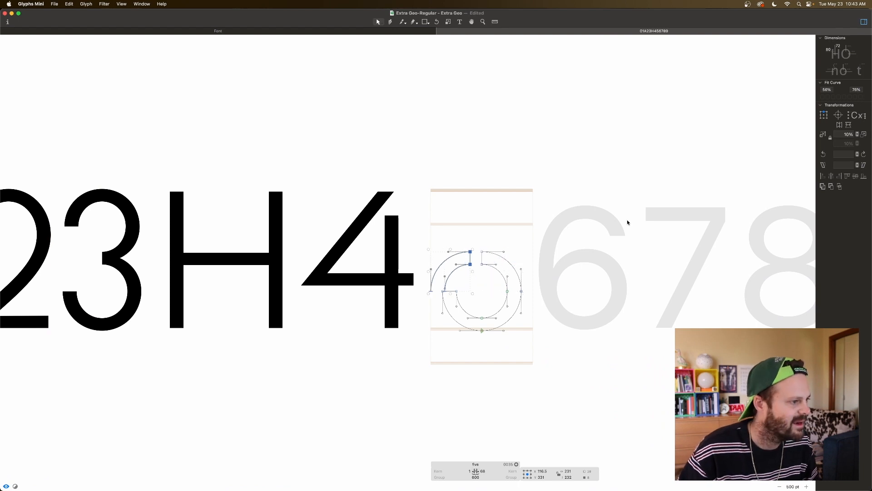
key("super+shift+Up")
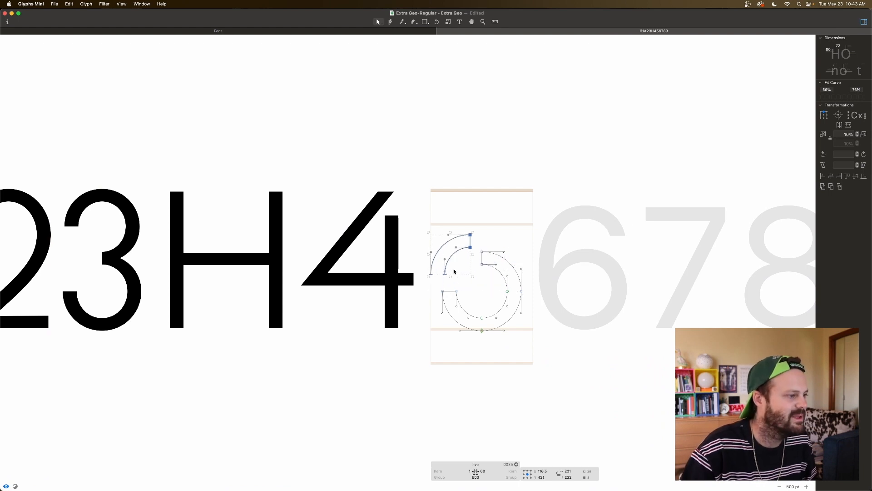
Open both outlines of the five by deleting the end segments of the quarter arc and of the bowl's top.
left_click(460, 275)
key("p")
left_click(445, 274)
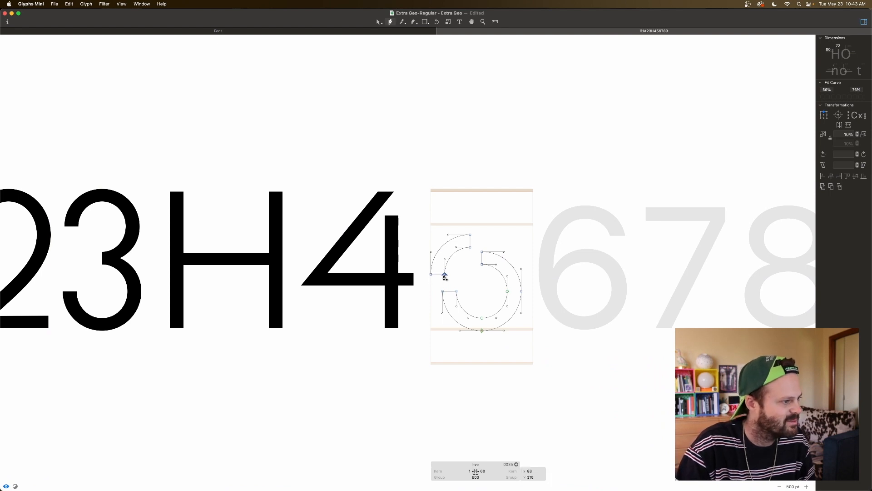
key("v")
left_click(470, 243)
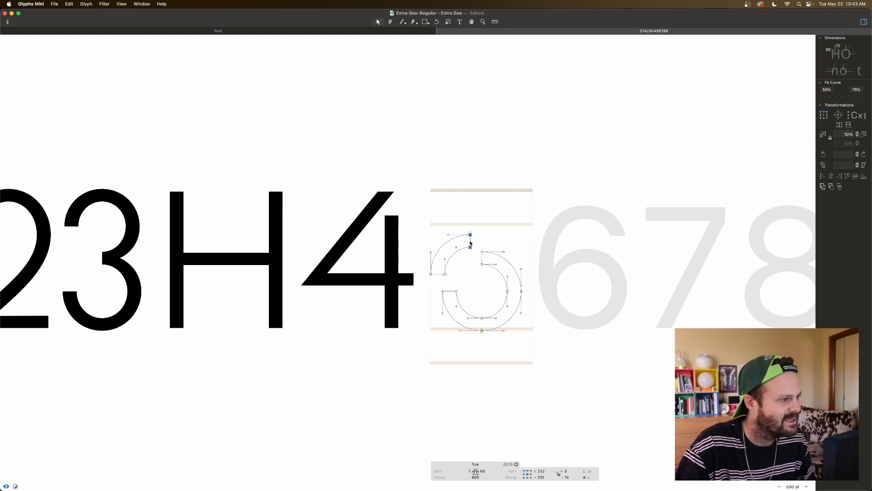
key("alt+BackSpace")
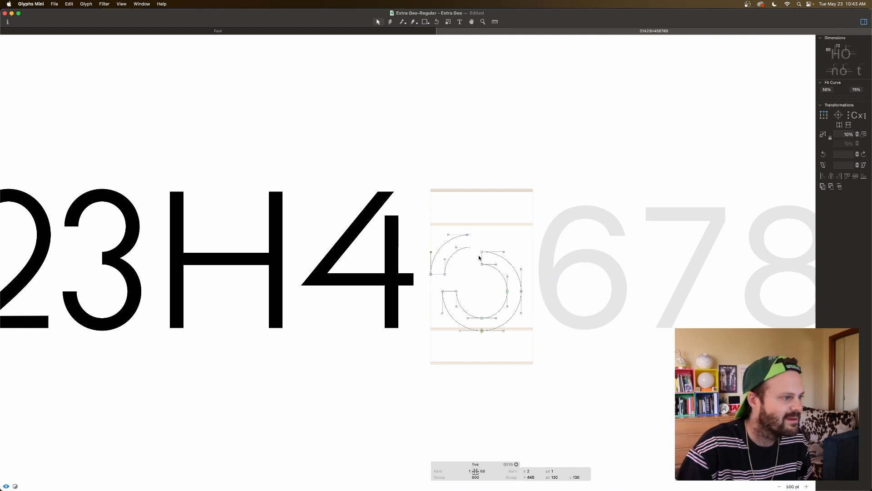
left_click(482, 259)
left_click(482, 259)
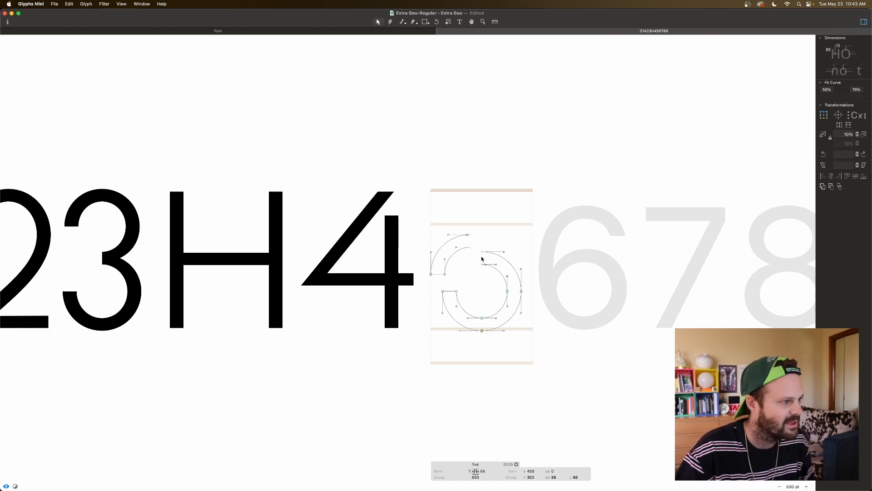
Move the quarter arc onto the bowl and nudge it up and left so its endpoints meet the bowl's open top ends.
left_click_drag(417, 229, 464, 274)
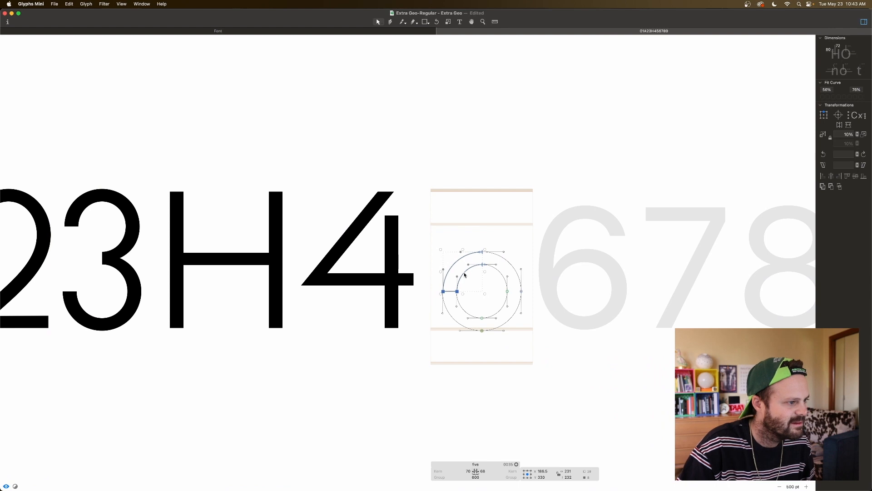
key("super+plus")
key("super+plus")
key("super+plus")
key("super+plus")
scroll(464, 274, "right", 10)
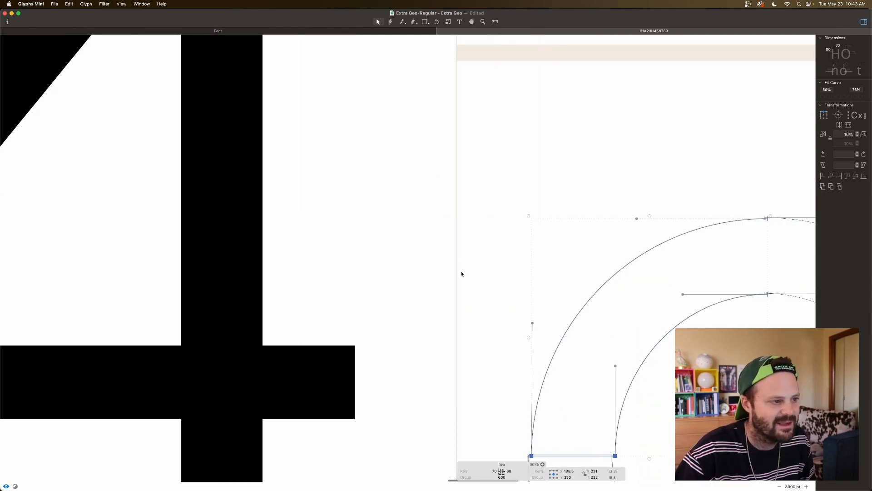
key("super+plus")
key("super+plus")
key("super+minus")
key("super+plus")
scroll(478, 268, "right", 8)
scroll(409, 318, "right", 4)
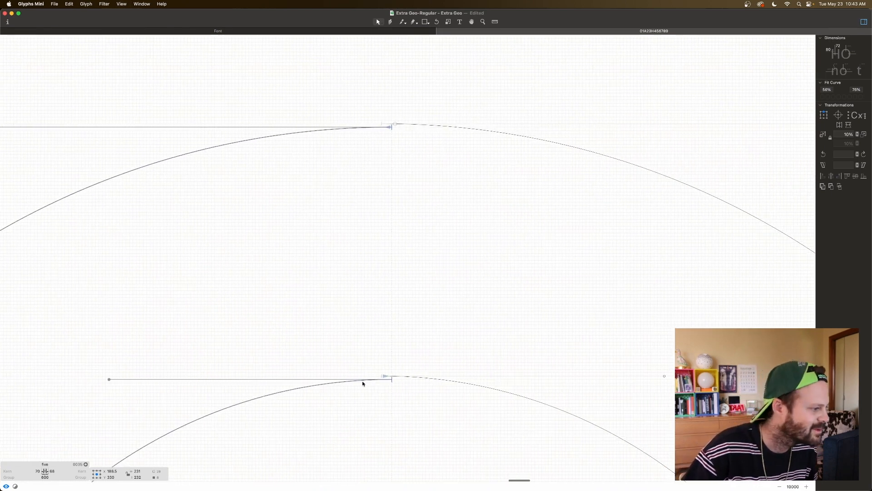
scroll(359, 381, "right", 1)
key("Up")
key("Left")
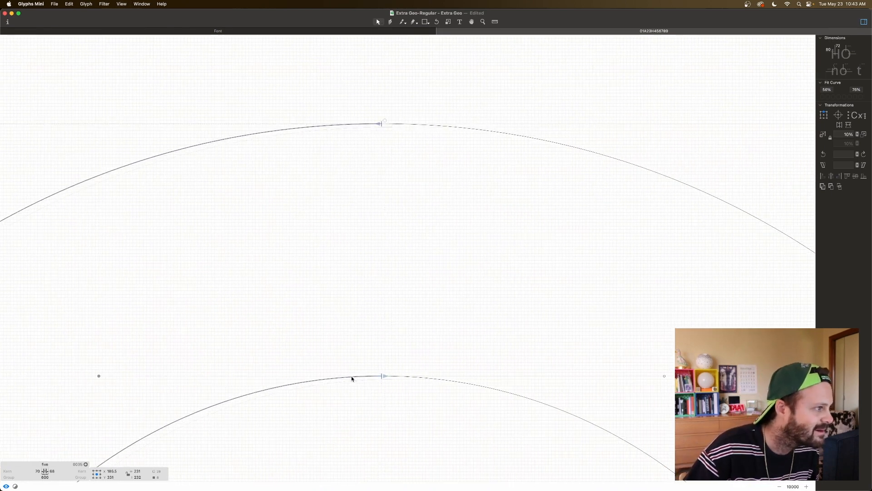
Convert the joined nodes at the top of the bowl's inner and outer curves to smooth points.
left_click(384, 307)
scroll(383, 377, "up", 1)
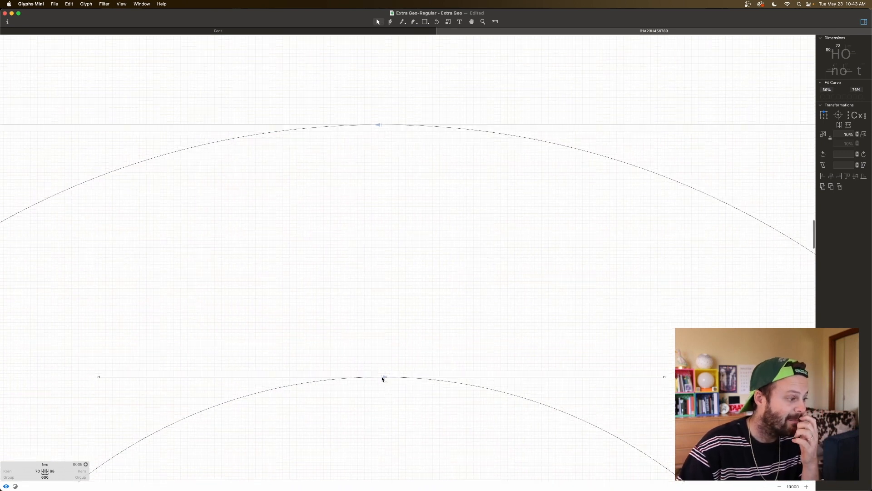
left_click(382, 378)
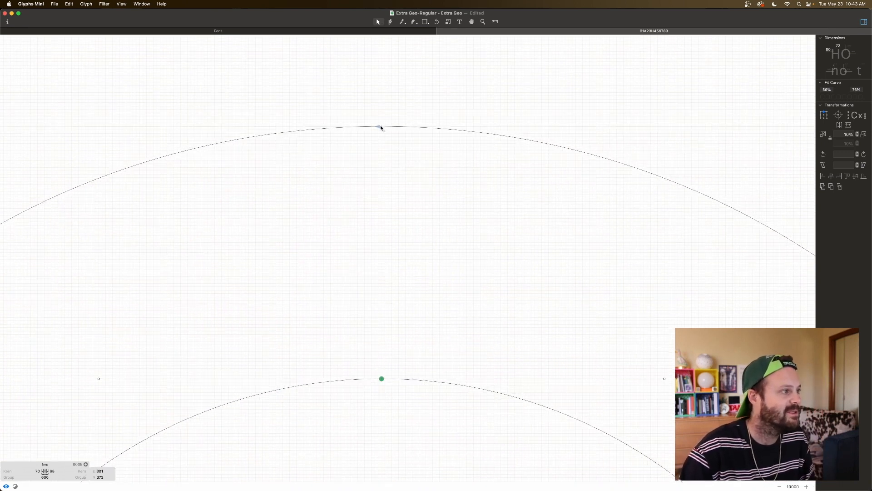
left_click(382, 127)
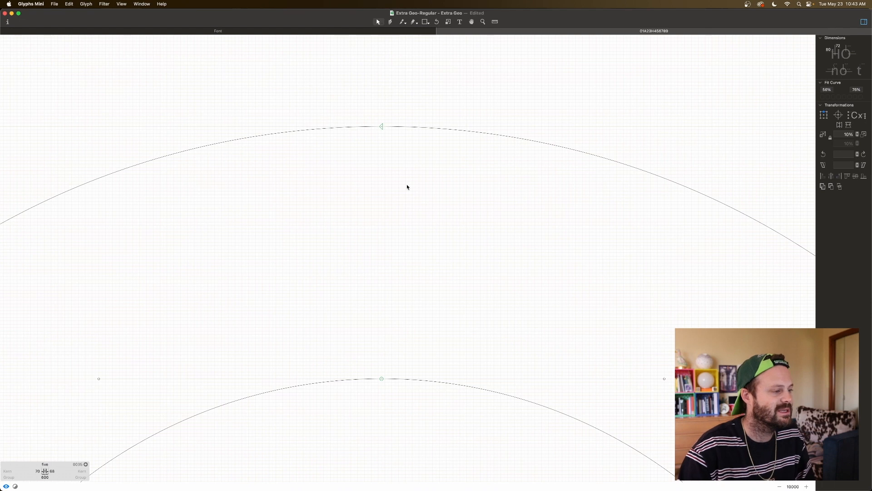
scroll(407, 187, "down", 5)
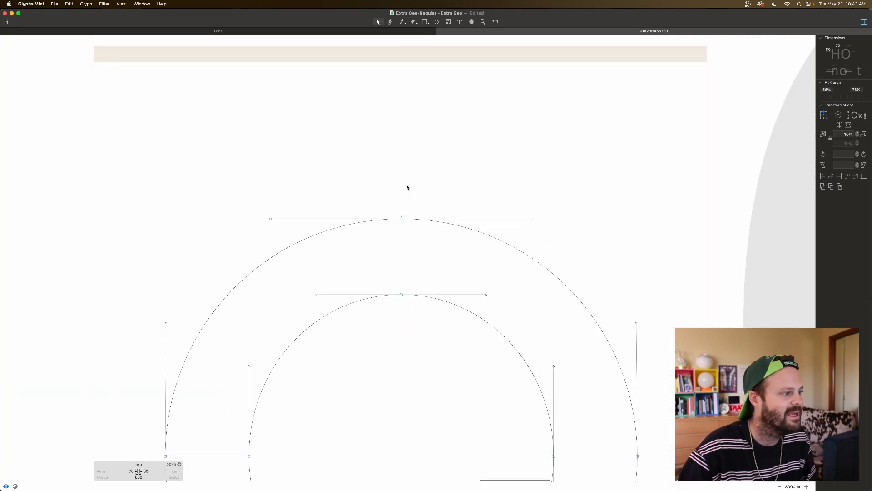
key("space")
scroll(432, 286, "down", 3)
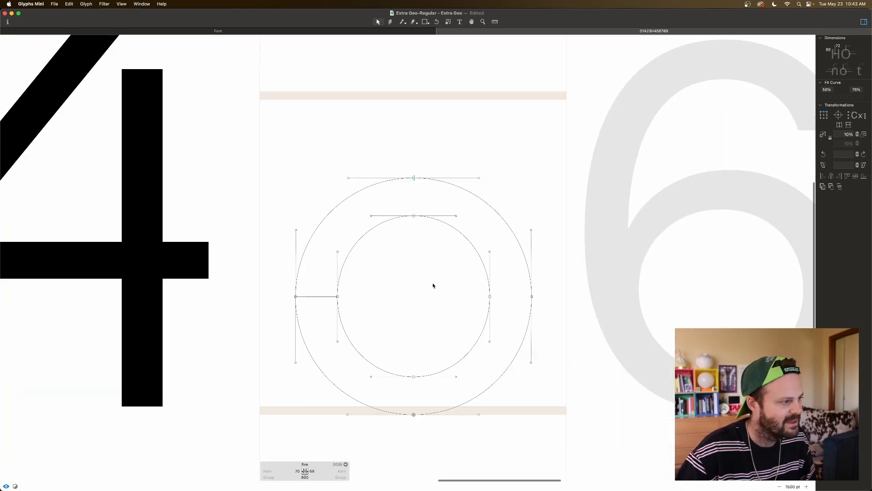
Cut across the ring's left side slightly above the middle with the Knife and delete the small piece below the cut.
key("space")
scroll(421, 283, "left", 1)
key("p")
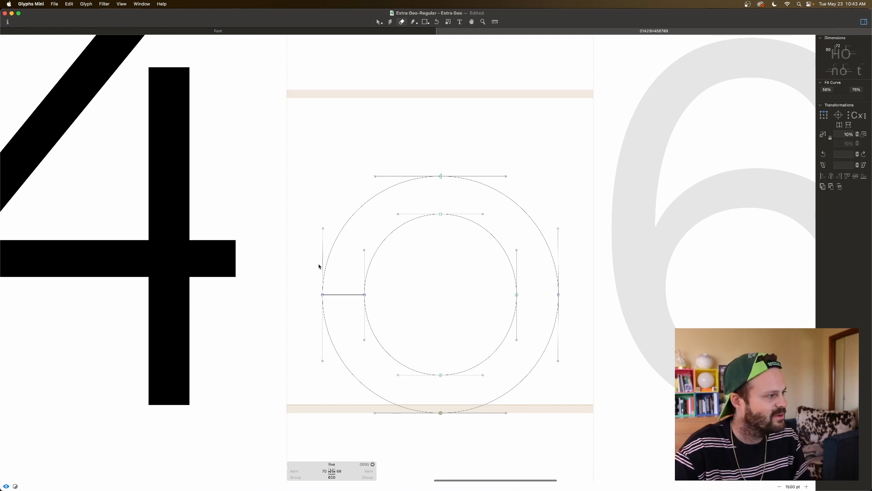
left_click_drag(321, 266, 441, 285)
key("v")
double_click(366, 286)
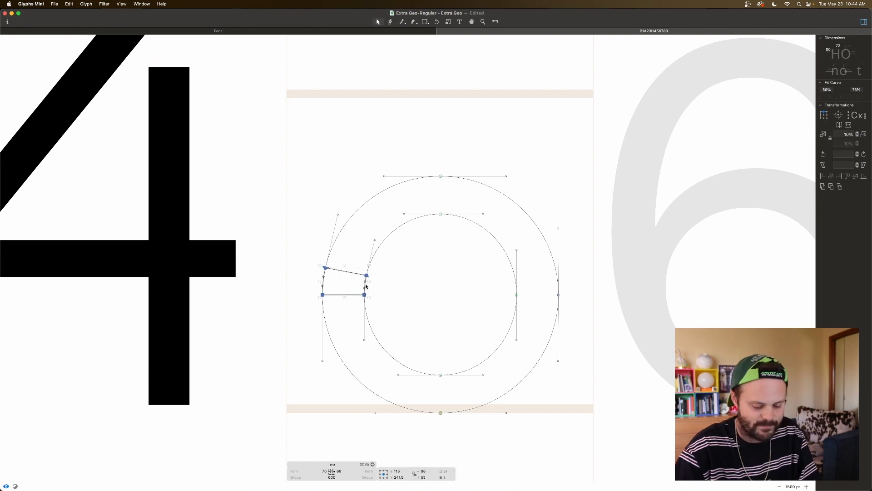
key("BackSpace")
key("super+minus")
key("super+minus")
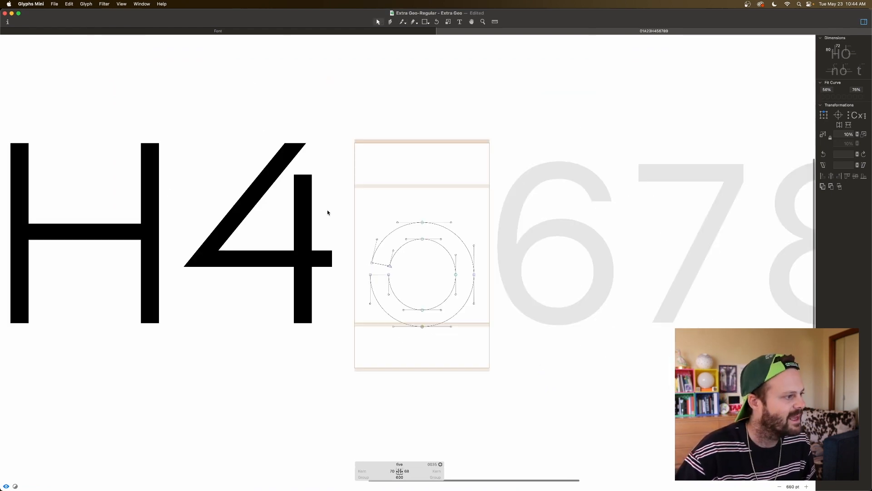
Draw the five's horizontal top bar as a rectangle 445 units wide and 72 high, just below the cap-height line.
scroll(334, 212, "left", 3)
scroll(336, 212, "left", 2)
key("space")
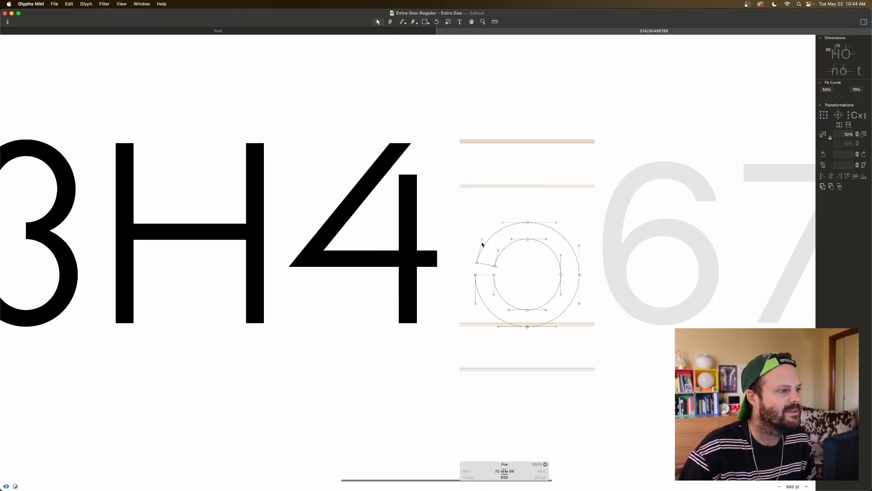
scroll(482, 244, "left", 1)
key("f")
left_click_drag(591, 143, 490, 159)
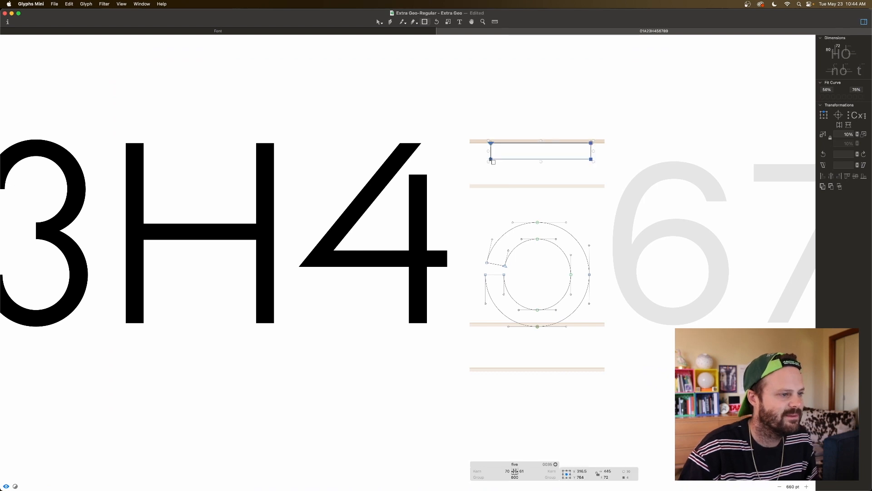
key("v")
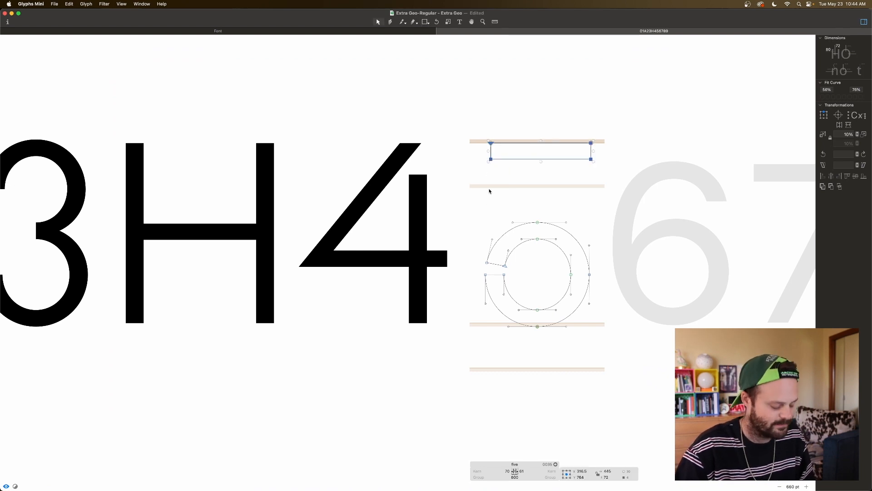
Draw a vertical stem rectangle about 67 units wide and 436 tall from the top bar's left end down to the bowl.
key("f")
left_click_drag(491, 159, 509, 260)
key("v")
left_click_drag(475, 154, 513, 177)
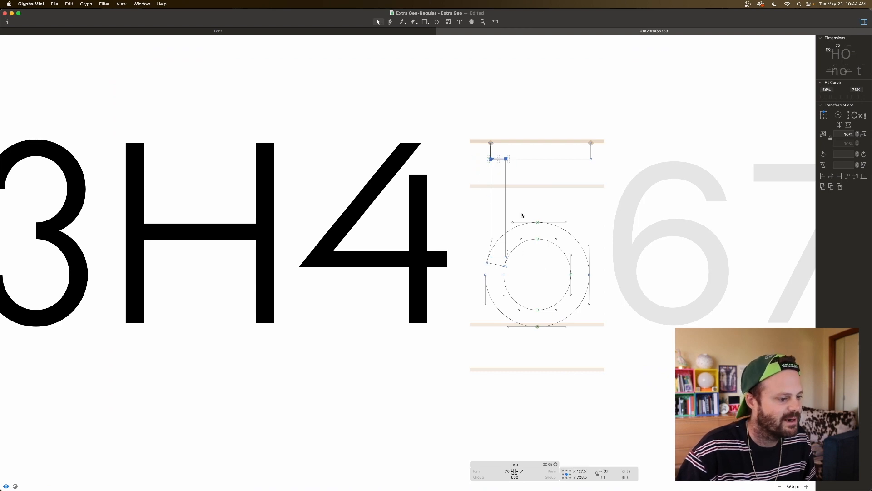
left_click(513, 173)
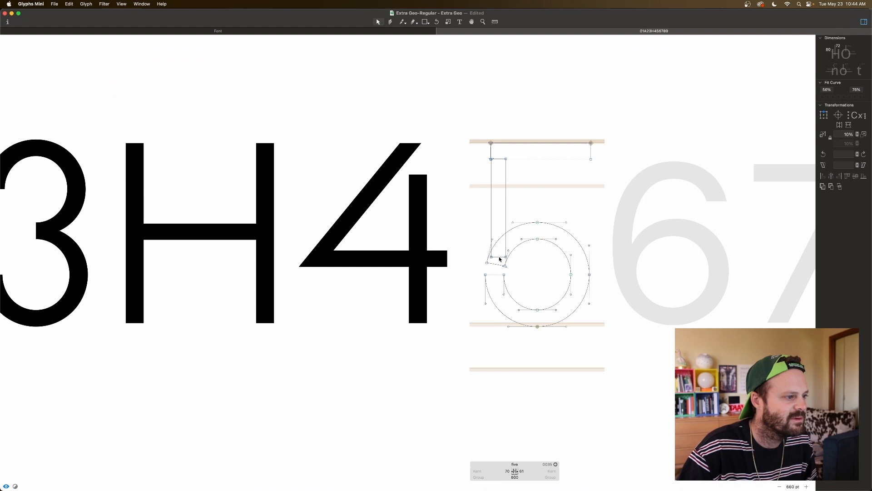
left_click(500, 257)
Widen the five's stem to 80 units and nudge it left to align with the top bar's left edge.
left_click(508, 186)
left_click(506, 190)
key("Right")
key("Right")
key("shift+Right")
key("space")
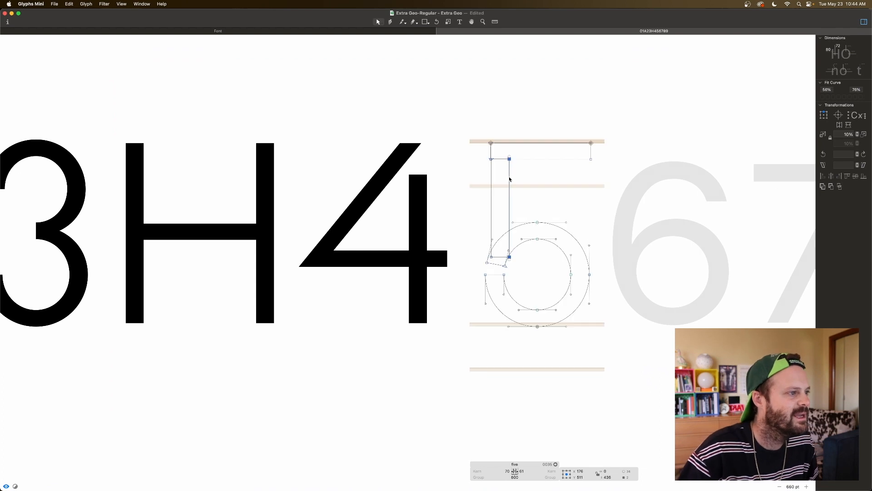
double_click(508, 180)
key("space")
key("Left")
key("Left")
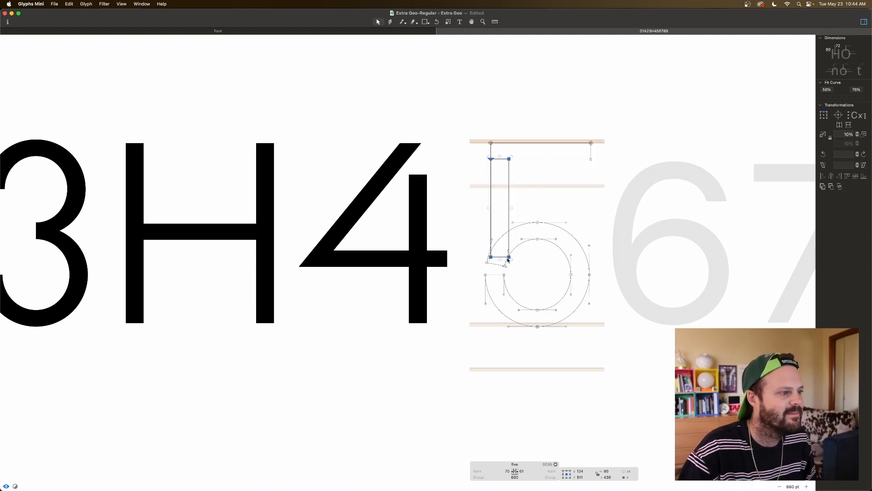
Examine close up how the stem's lower corners meet the inner and outer curves of the bowl.
key("super+plus")
key("super+plus")
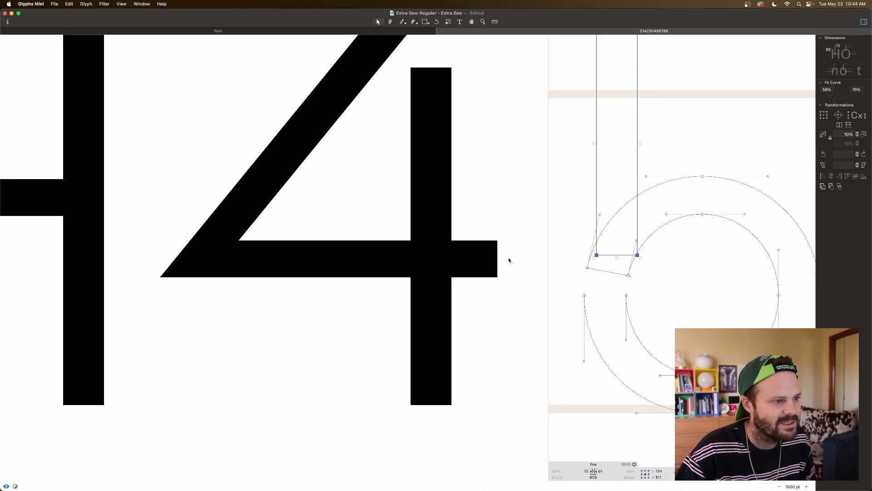
key("super+plus")
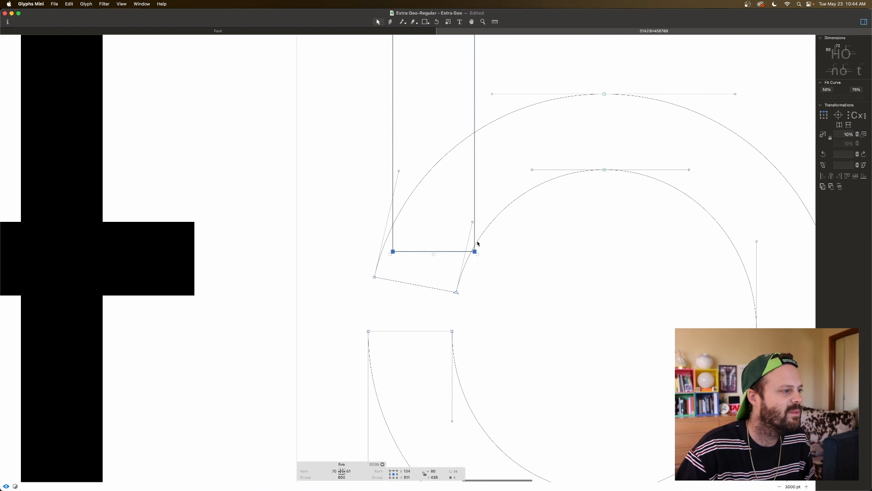
left_click(390, 226)
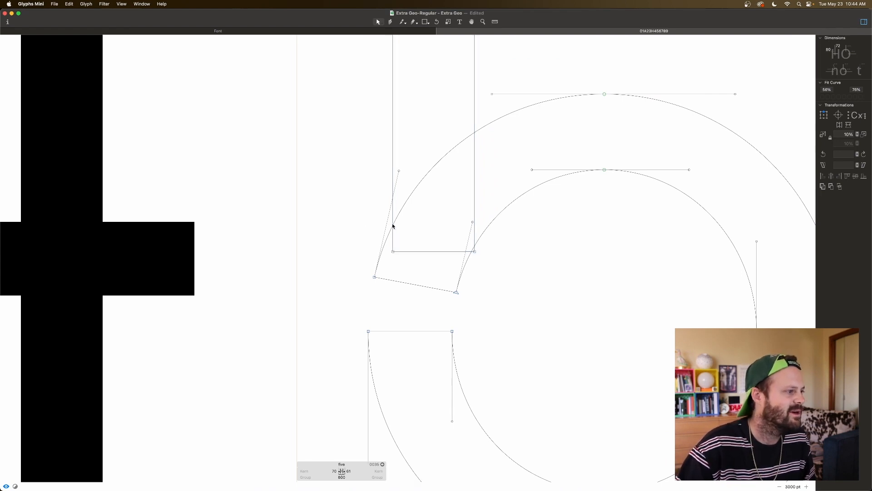
key("super+minus")
key("super+minus")
key("super+minus")
key("super+minus")
key("space")
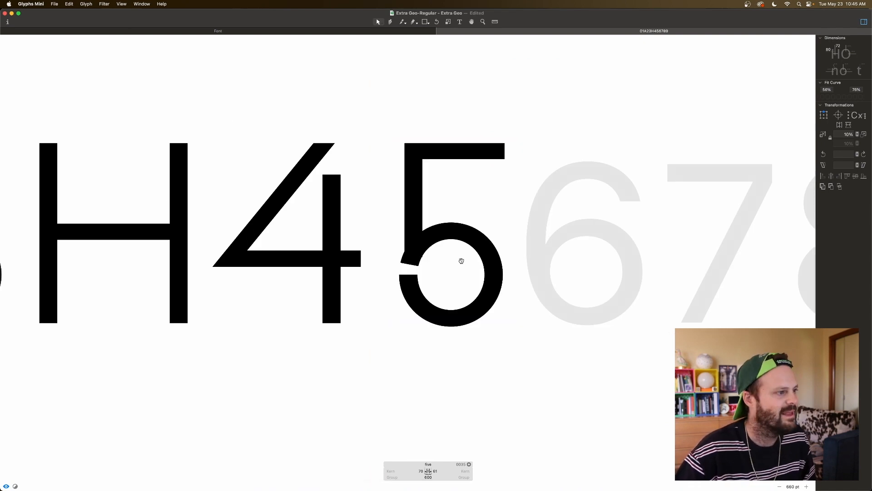
key("super+plus")
key("super+plus")
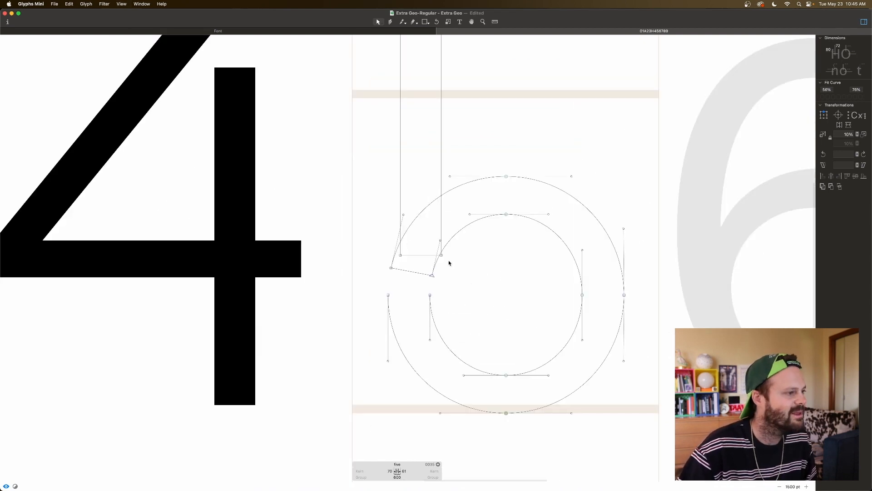
scroll(450, 263, "left", 2)
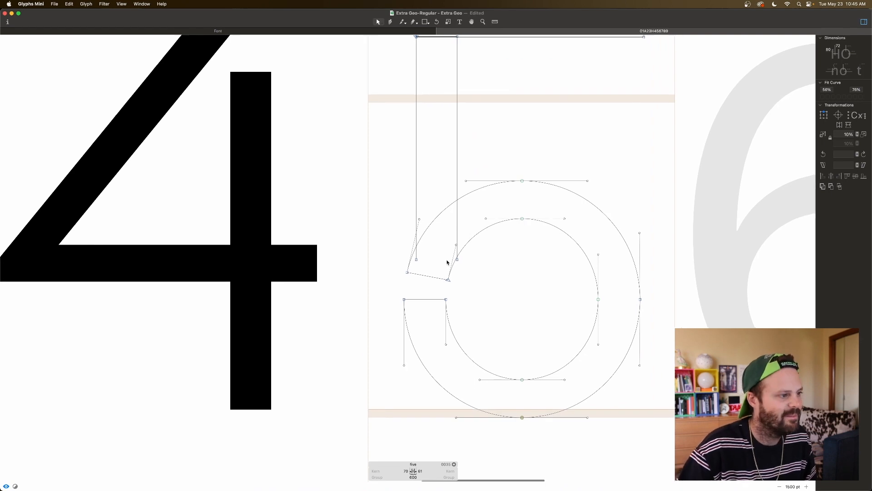
Preview the filled five at smaller sizes beside the neighbouring numerals and the H.
key("super+minus")
key("super+minus")
key("super+minus")
key("super+minus")
key("space")
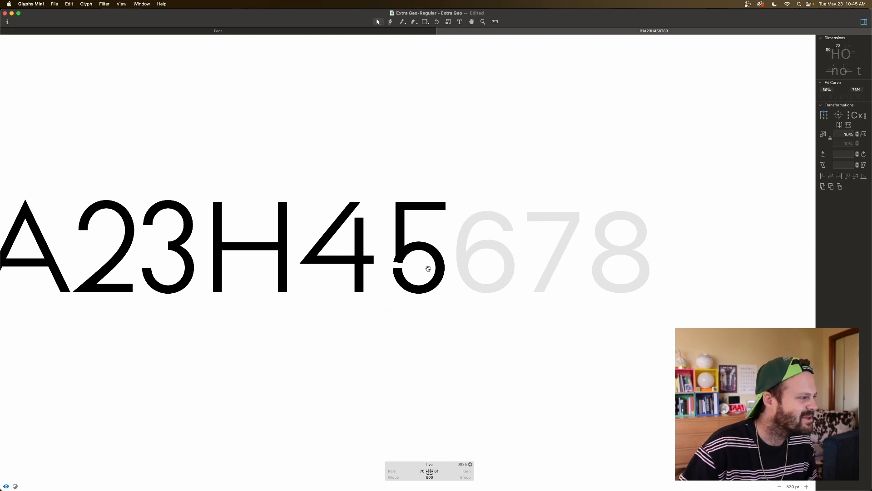
double_click(429, 258)
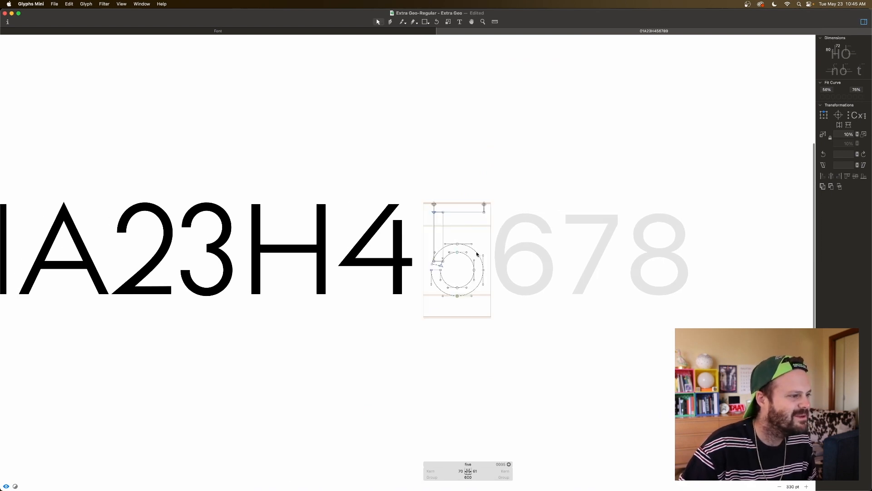
key("space")
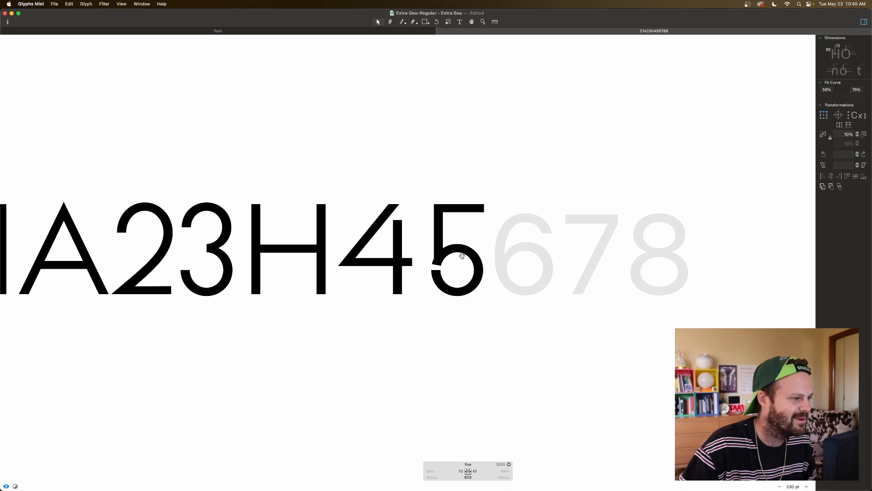
key("super+minus")
key("super+minus")
key("super+minus")
Delete the upper half of the five's bowl together with its angled cut end, keeping only the lower half-ring.
key("super+plus")
key("super+plus")
key("super+plus")
key("super+plus")
key("super+plus")
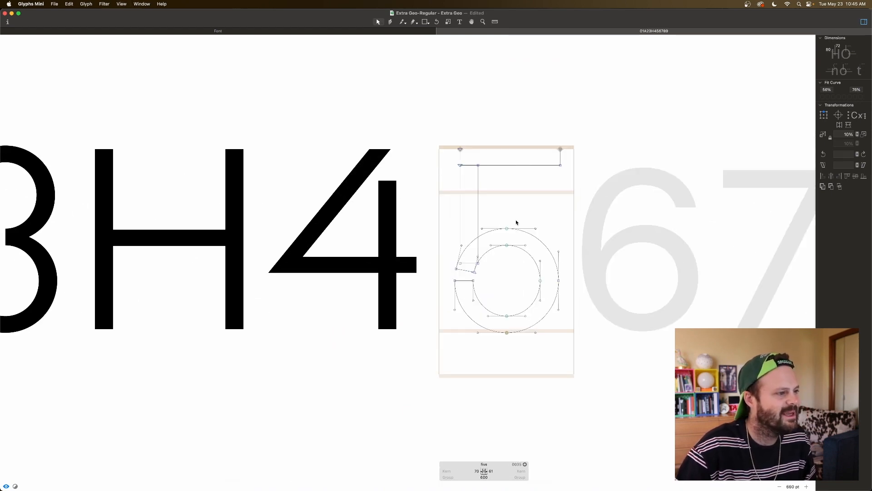
left_click_drag(523, 216, 500, 257)
key("Delete")
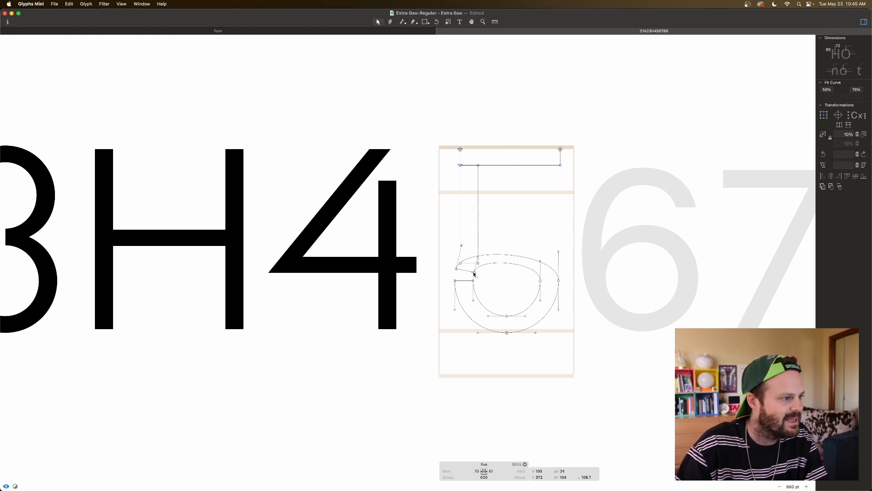
left_click(474, 271)
left_click(456, 269, "shift")
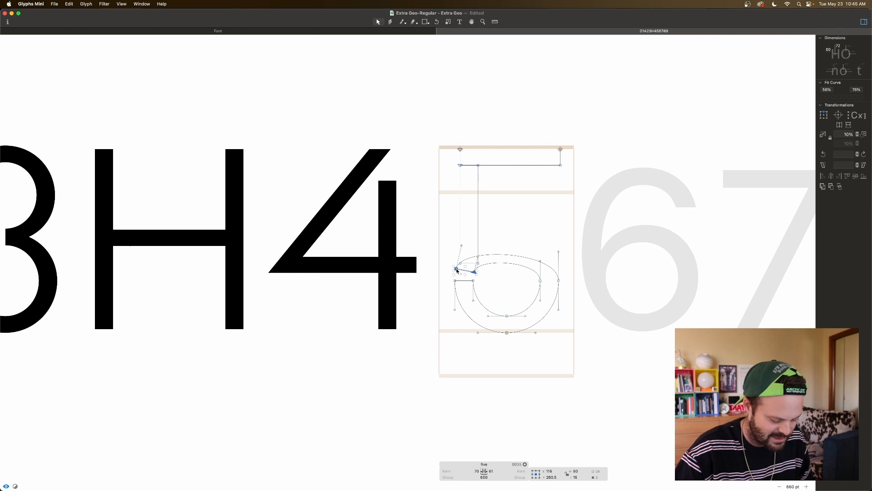
key("Delete")
left_click(456, 269)
key("Delete")
key("Delete")
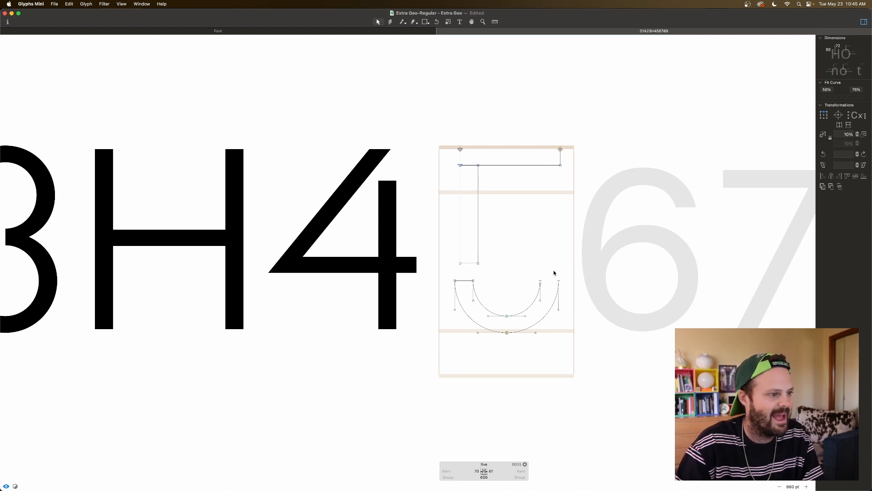
Widen the five's lower half-ring by moving its open ends 50 units outward on each side.
left_click_drag(572, 276, 524, 288)
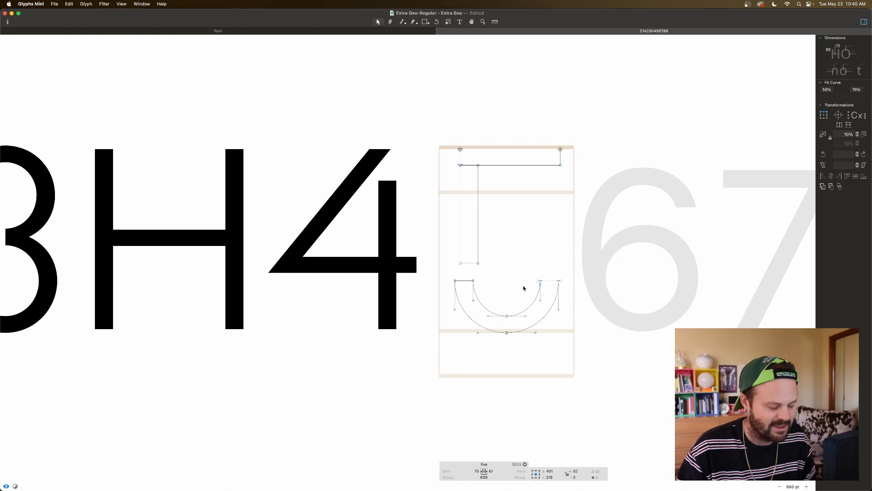
key("shift+Right")
key("shift+Right")
key("shift+Right")
key("shift+Right")
key("shift+Right")
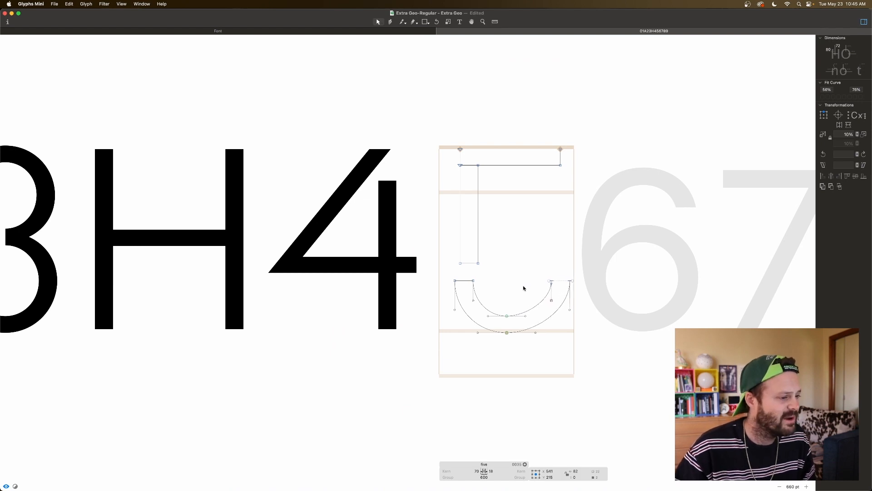
left_click_drag(486, 270, 450, 285)
key("shift+Left")
key("shift+Left")
key("shift+Left")
key("shift+Left")
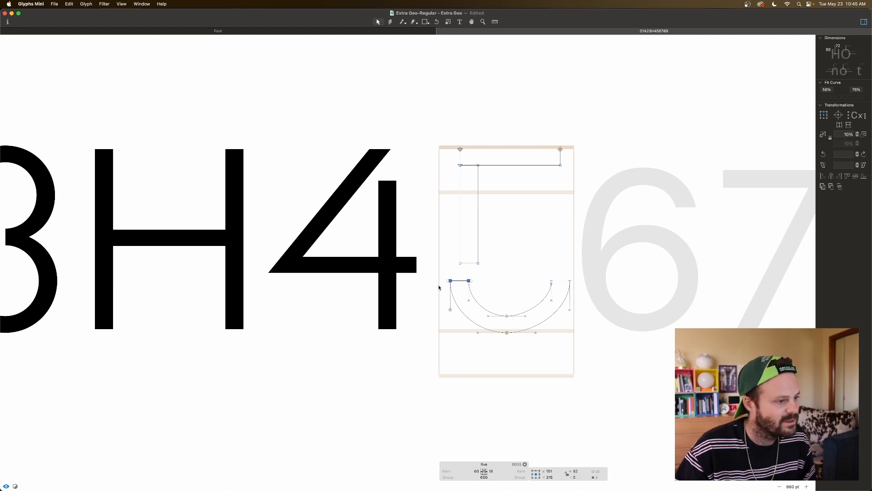
key("shift+Left")
Raise both open ends of the five's half-ring by 50 units.
left_click_drag(432, 274, 602, 297)
key("shift+Up")
key("shift+Up")
key("shift+Up")
key("shift+Up")
key("shift+Up")
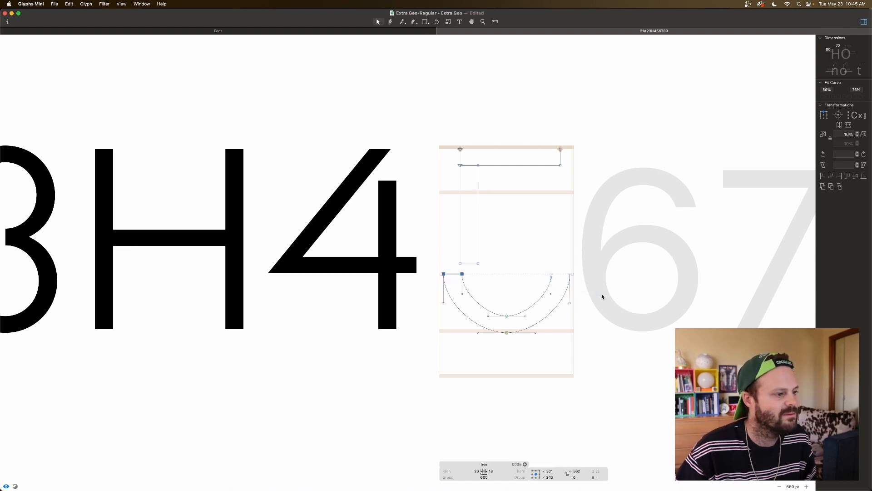
Fit the curves of the widened half-ring into rounder arcs and preview the filled shape.
key("super+a")
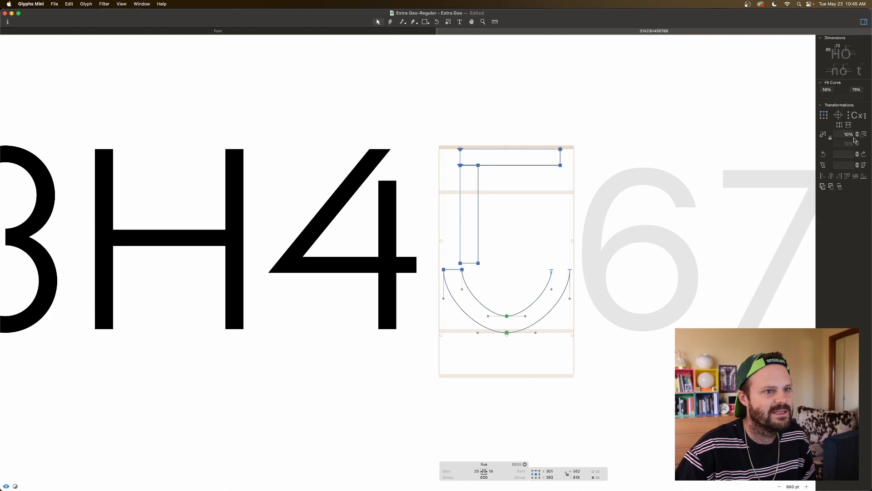
key("space")
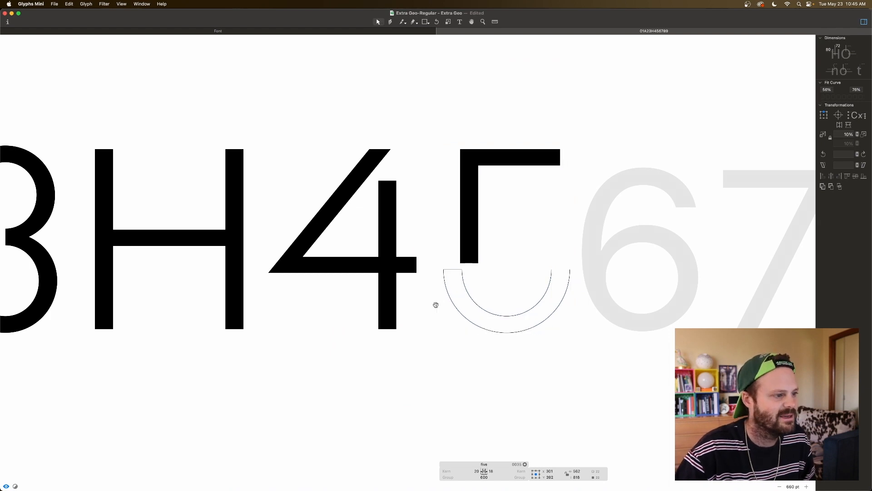
left_click(456, 274)
key("space")
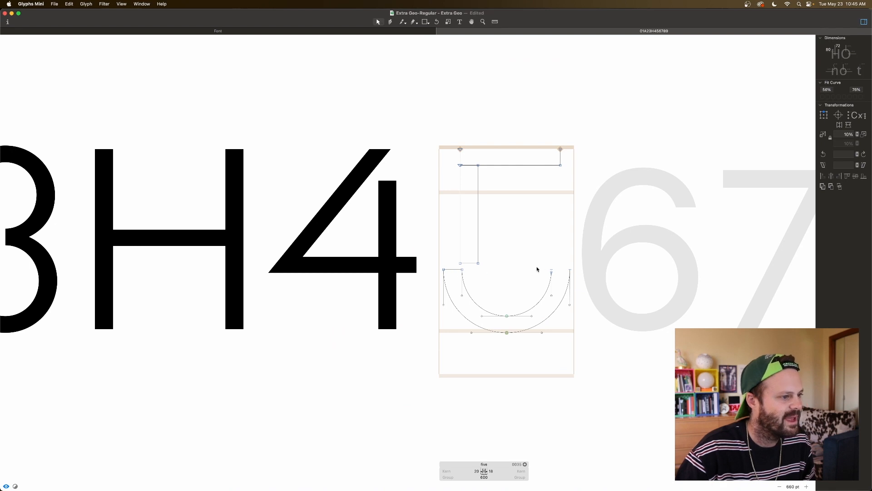
Mirror a copy of the half-ring upward to complete the circular bowl and join the halves at their right-hand nodes.
double_click(546, 292)
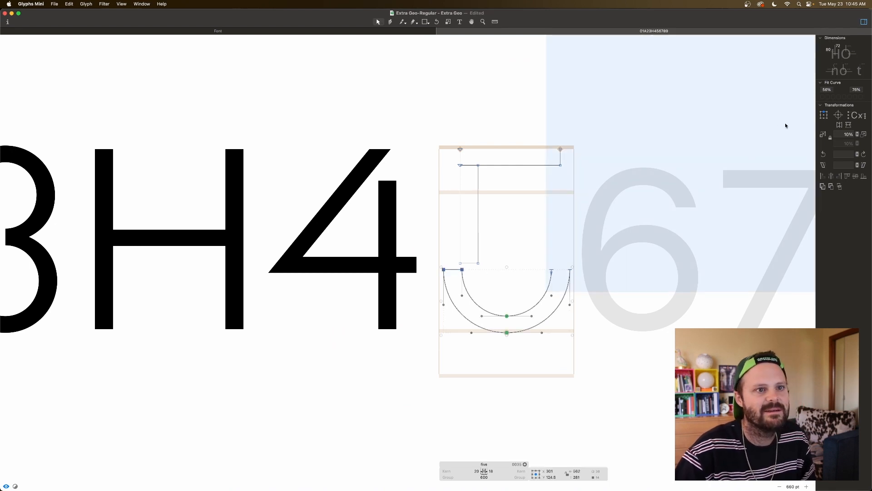
left_click(848, 124)
left_click(477, 315)
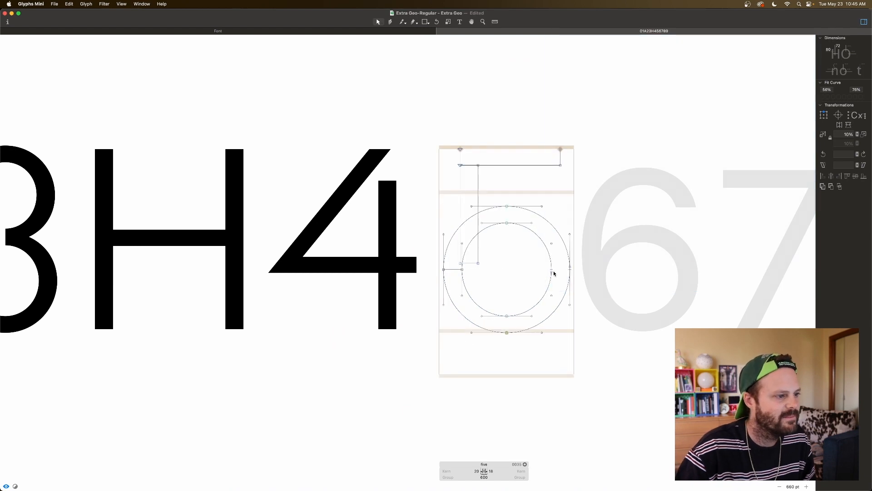
left_click(552, 271)
left_click(551, 272)
left_click(552, 271)
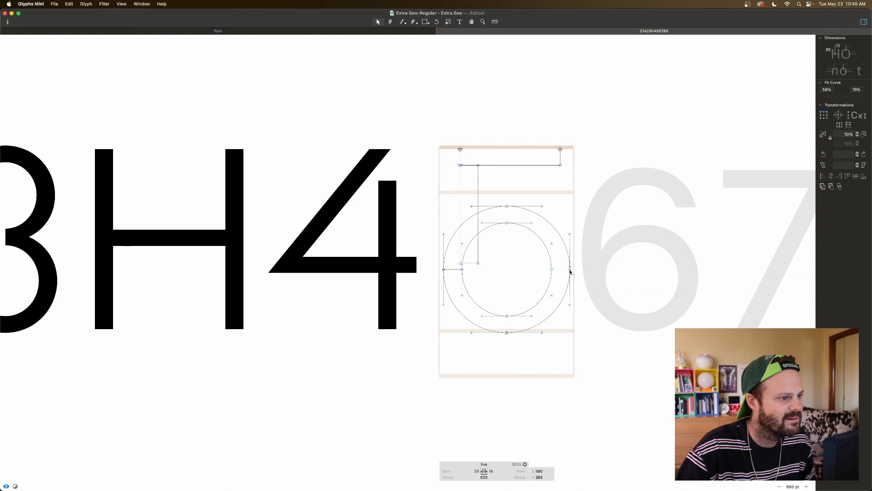
left_click(567, 274)
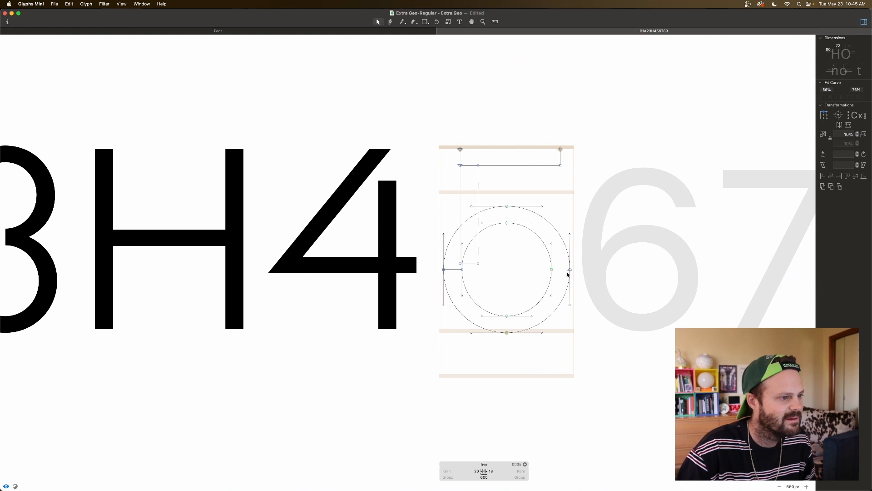
key("space")
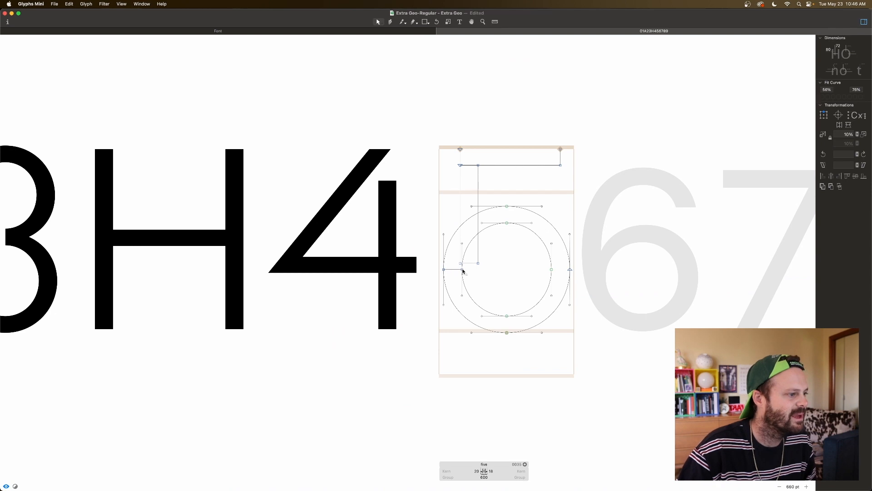
Cut an opening in the bowl's left side by adding nodes just above its midpoint and deleting the segment between.
key("p")
left_click(444, 258)
left_click_drag(479, 269, 478, 270)
key("v")
double_click(444, 266)
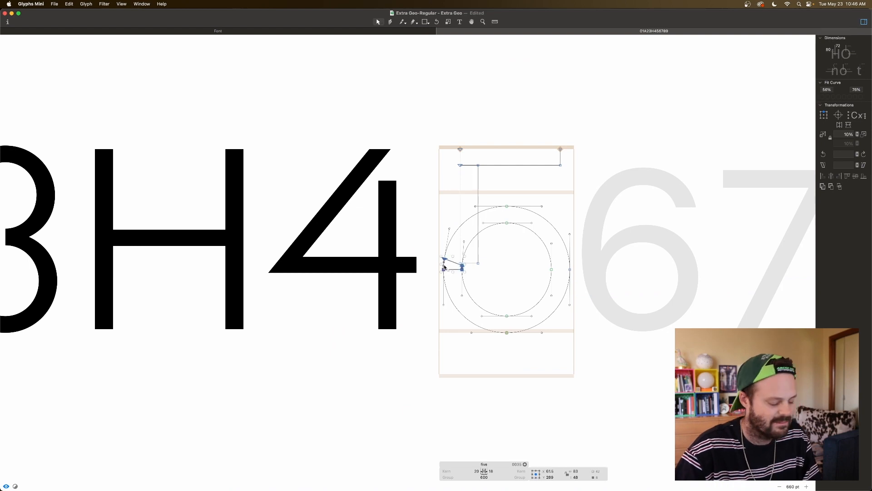
key("Delete")
key("space")
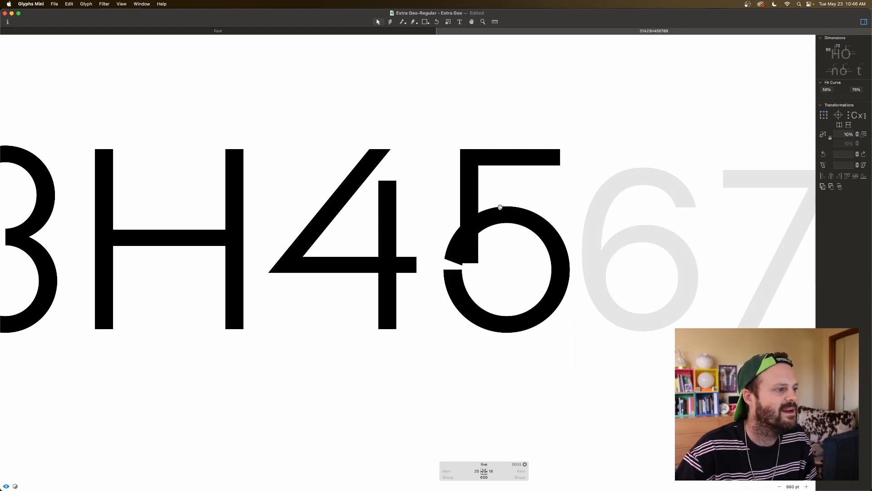
Move the five's stem and the top bar's left edge 50 units left, previewing the filled shape.
left_click_drag(454, 147, 488, 184)
left_click(479, 264, "shift")
key("space")
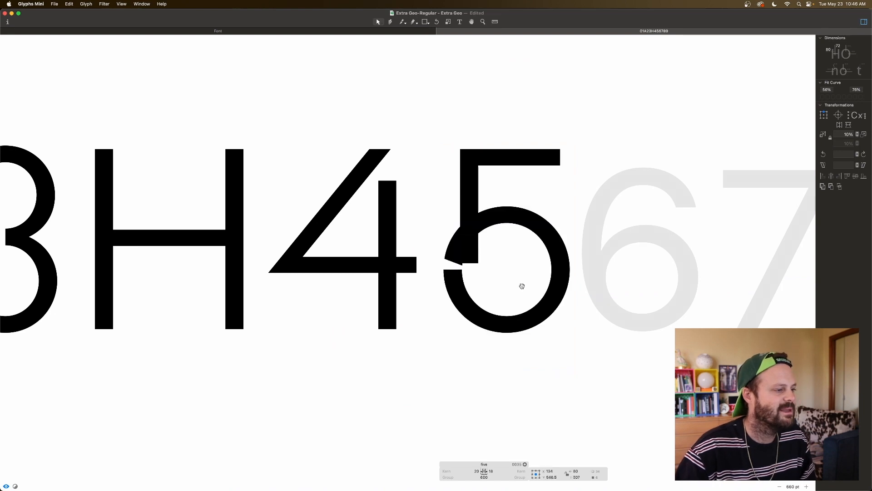
key("shift+Left")
key("shift+Left")
key("shift+Left")
key("shift+Left")
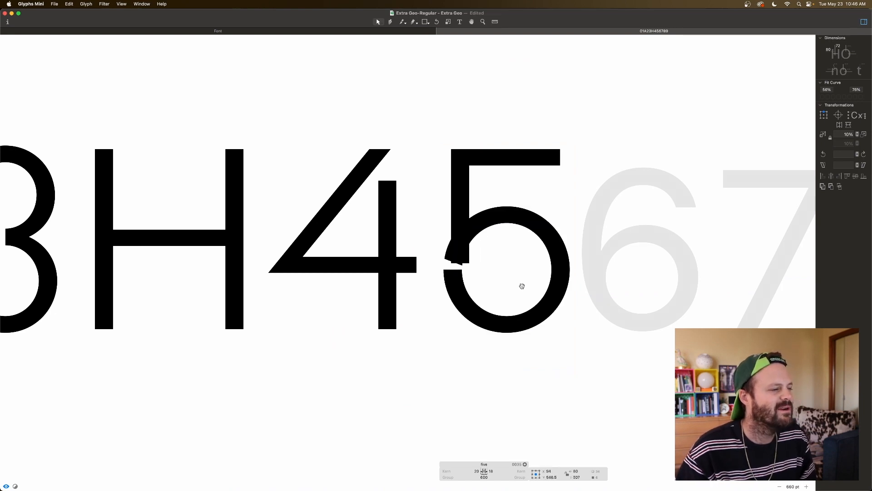
key("shift+Left")
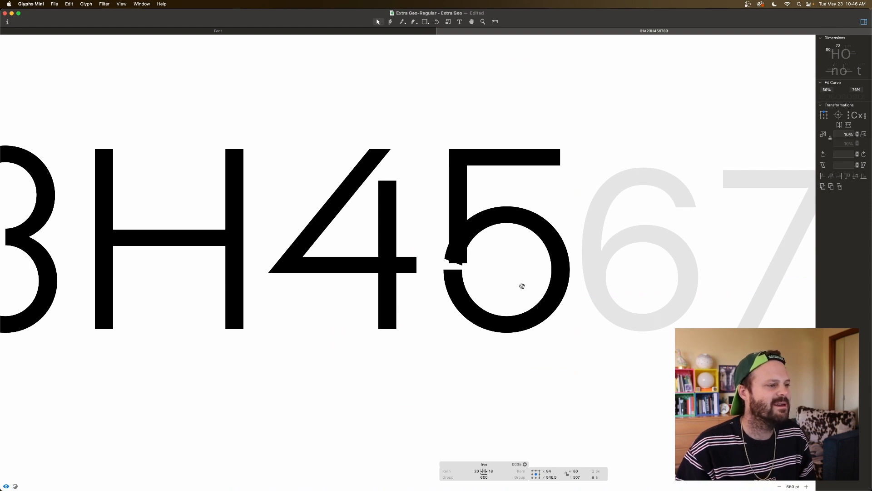
key("super+minus")
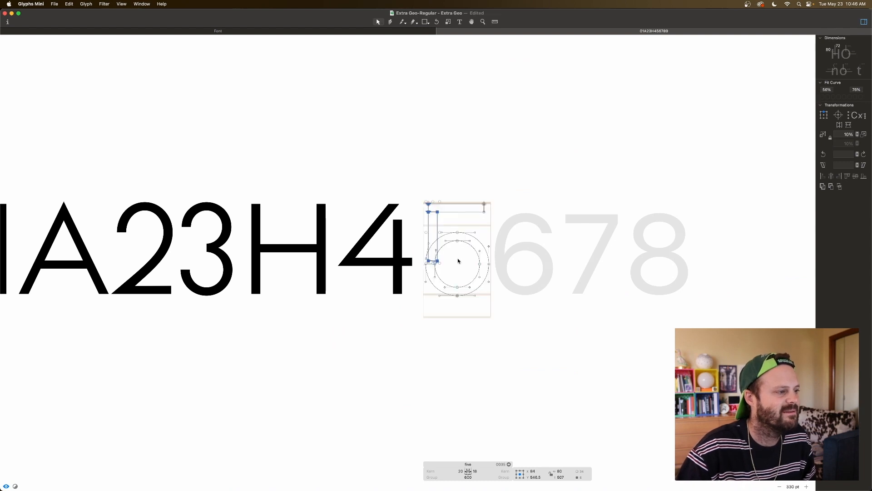
Apply Open Corner to the two nodes of the bowl's angled upper terminal beside the stem.
key("super+plus")
key("super+plus")
key("super+plus")
key("super+plus")
key("super+plus")
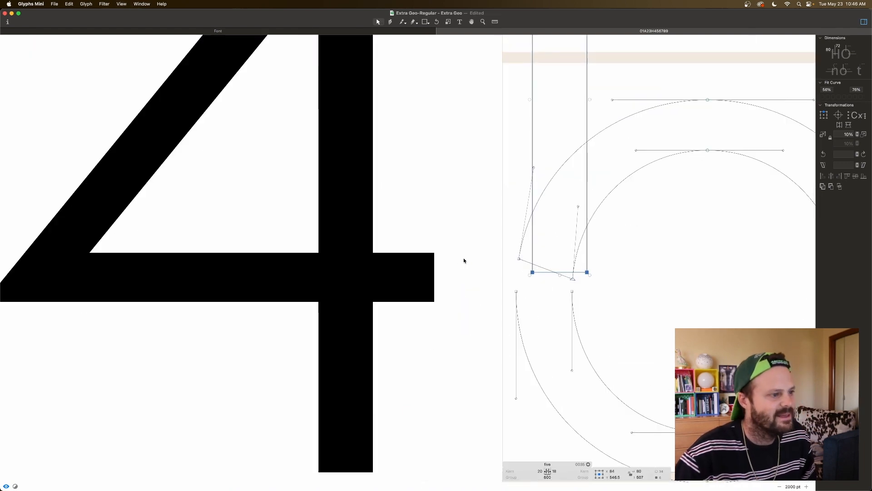
left_click(487, 259)
scroll(487, 259, "right", 3)
left_click(489, 259)
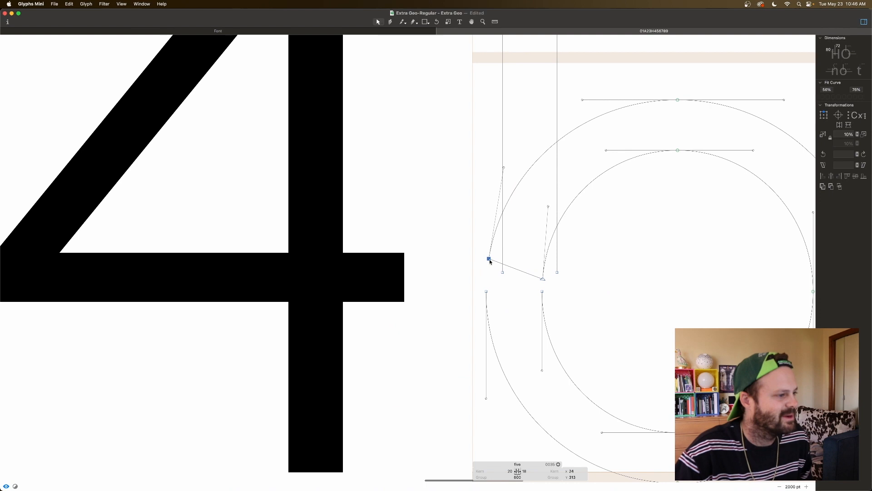
left_click(543, 280, "shift")
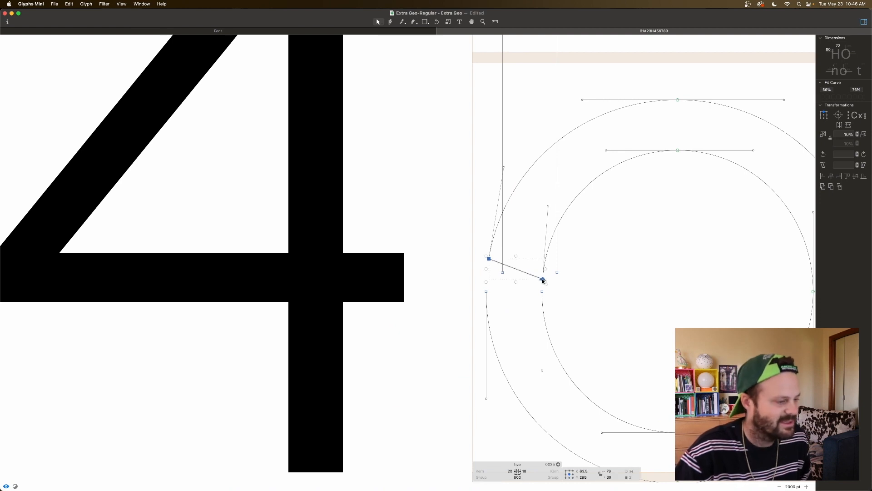
right_click(543, 280)
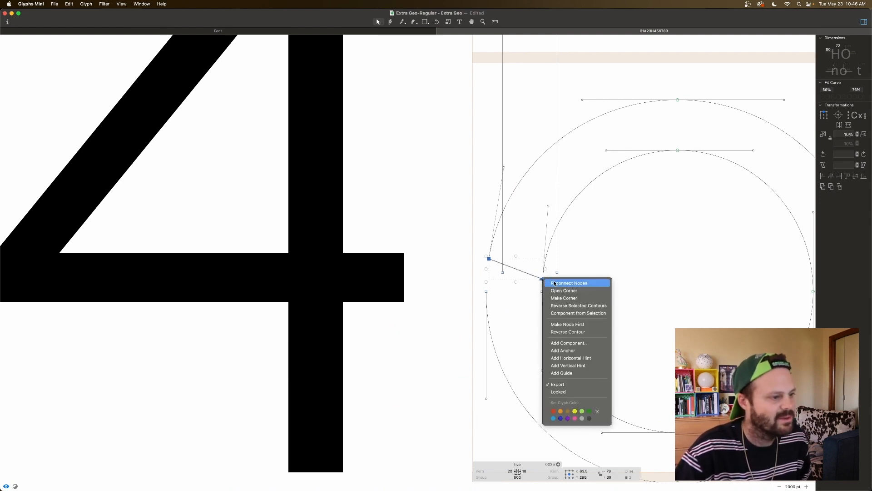
left_click(585, 288)
key("space")
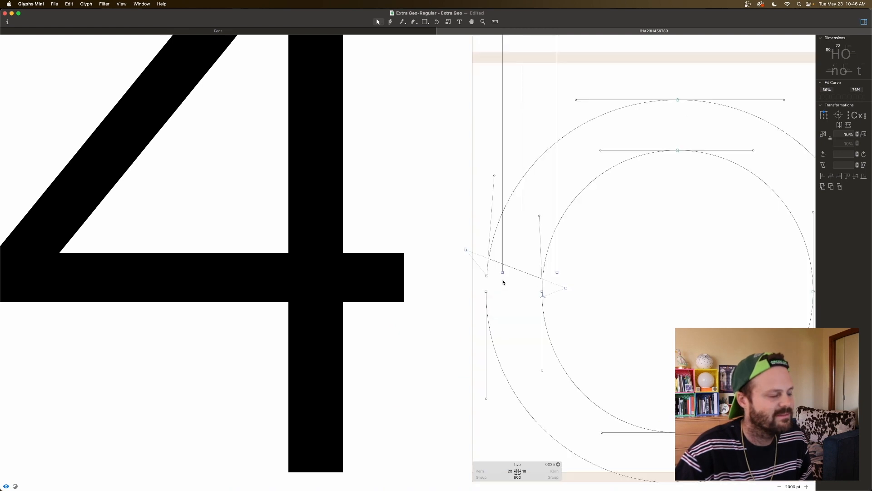
Shorten the stem to y 384 and reposition the opened terminal nodes, placing the outer one at x 14, y 393.
left_click_drag(466, 249, 487, 197)
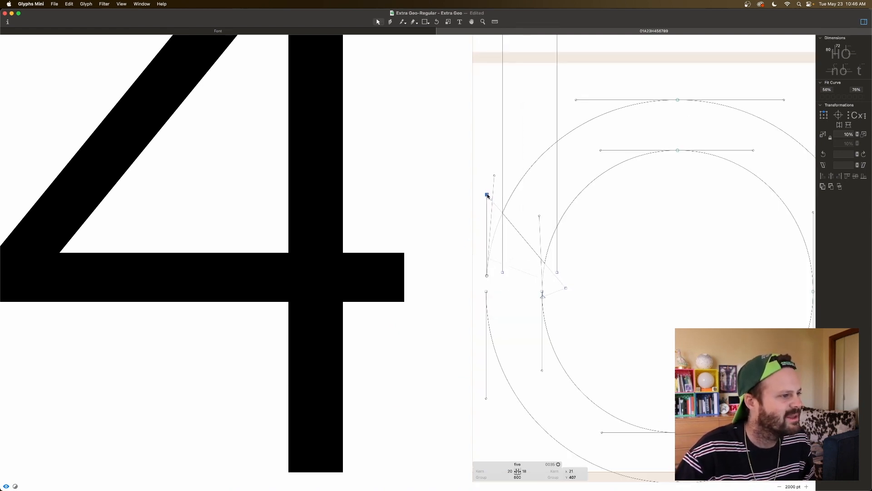
left_click_drag(565, 288, 503, 204)
key("space")
key("space")
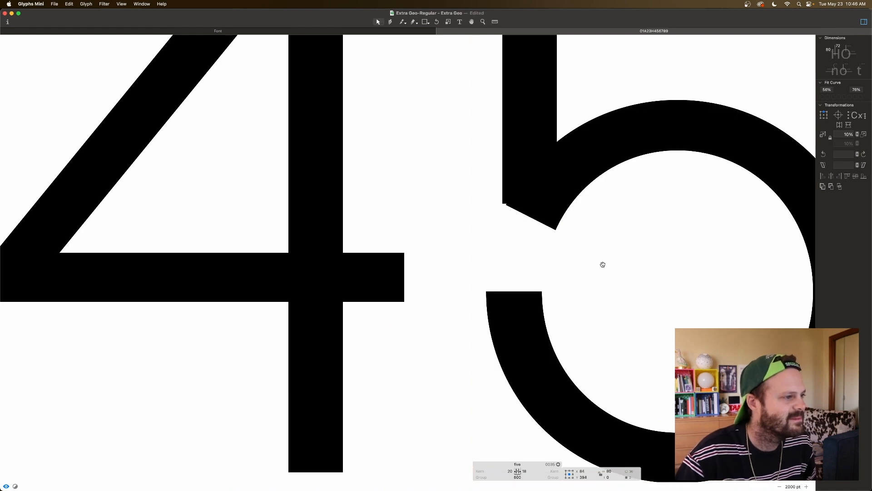
mouse_move(487, 196)
left_mouse_down()
mouse_move(478, 210)
mouse_move(503, 204)
mouse_move(503, 212)
mouse_move(481, 204)
left_mouse_up()
key("space")
key("space")
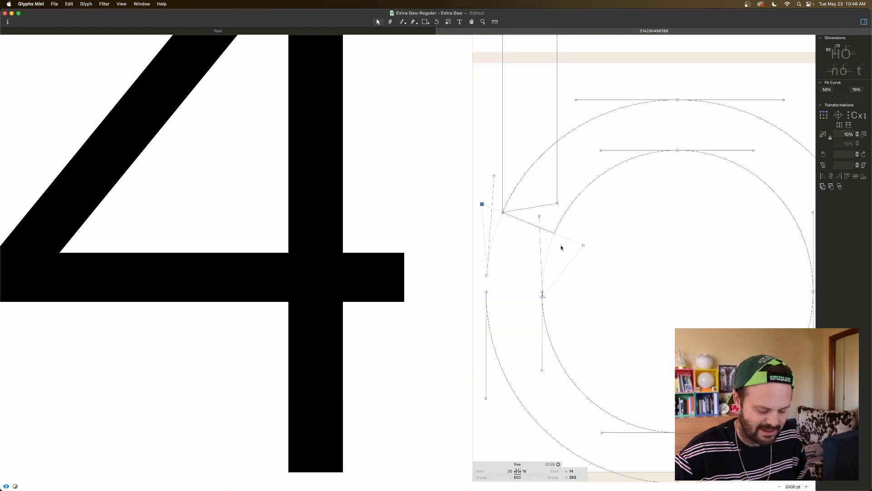
Fine-tune the angle of the bowl's upper terminal by moving its inner node to x 170, y 334, checking the filled preview.
scroll(562, 247, "down", 5)
key("space")
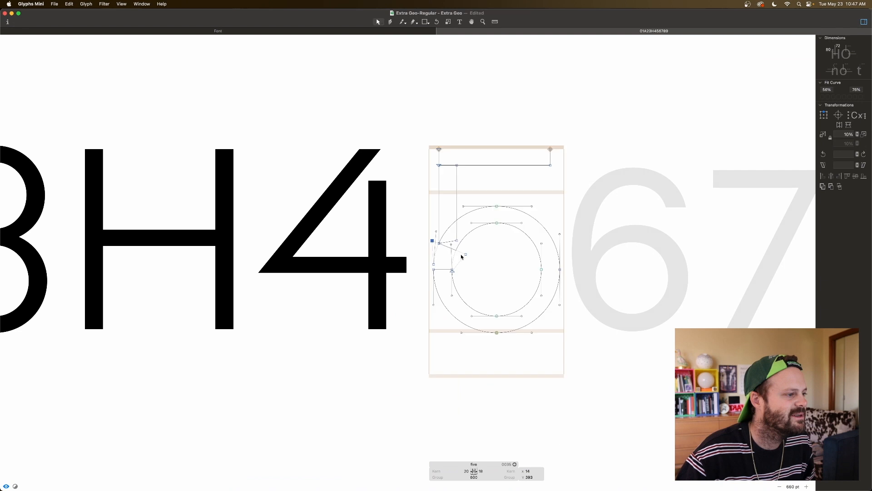
left_click_drag(466, 254, 468, 251)
key("space")
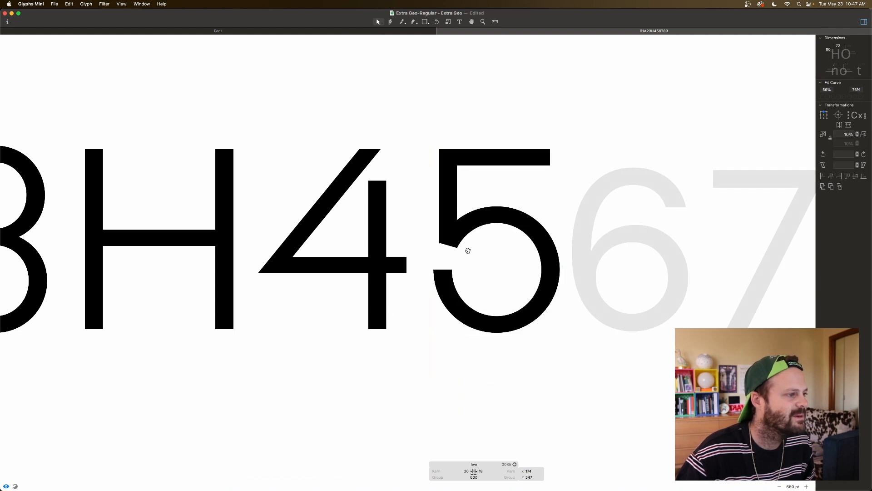
key("space")
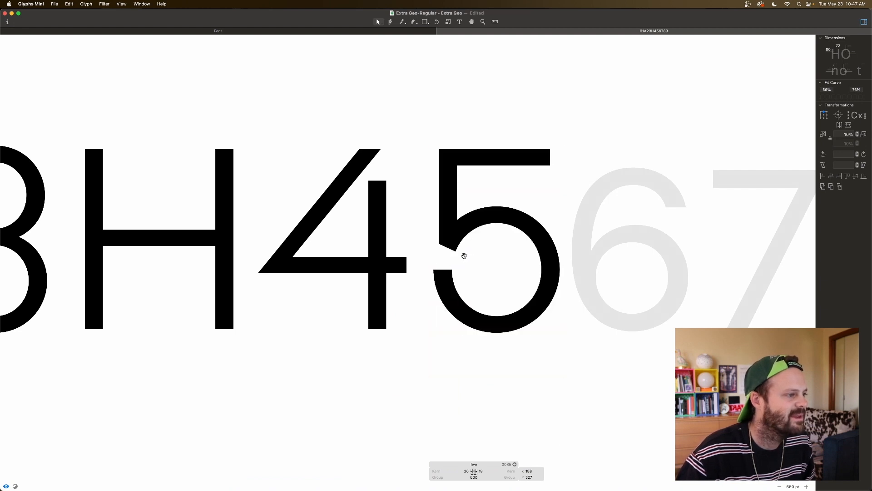
left_click_drag(468, 251, 468, 257)
key("space")
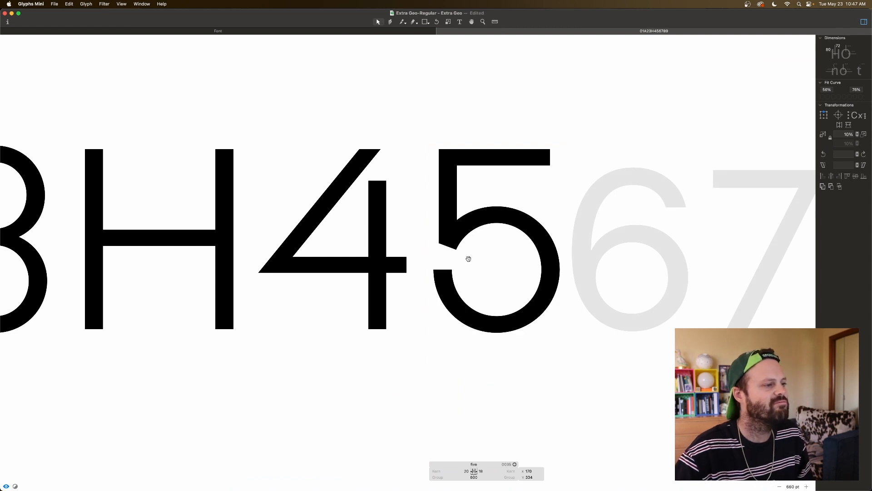
left_click(469, 260)
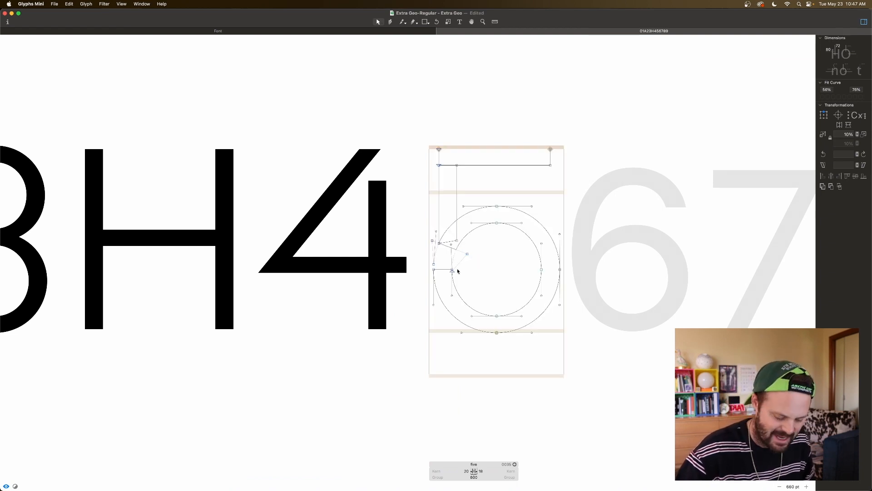
Reconnect the outer and inner pairs of opened nodes at the five's upper bowl terminal, previewing the filled shape.
key("super+plus")
key("super+plus")
key("super+plus")
left_click(481, 204)
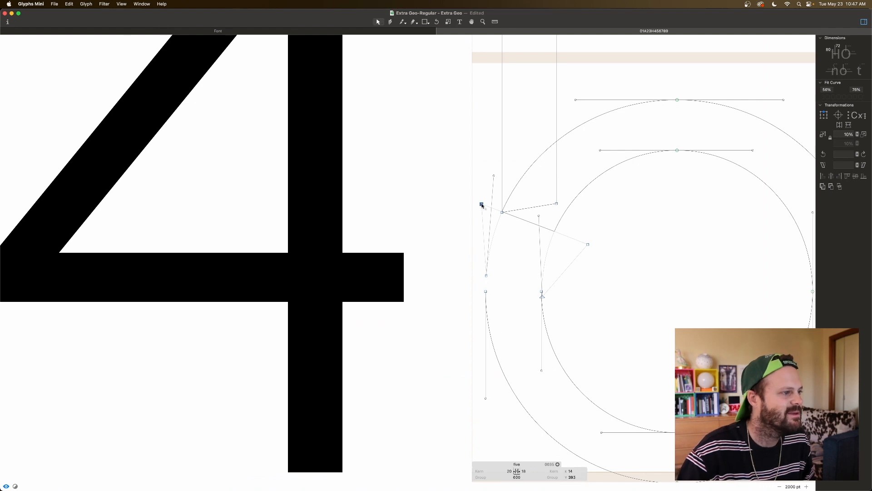
left_click(486, 276, "shift")
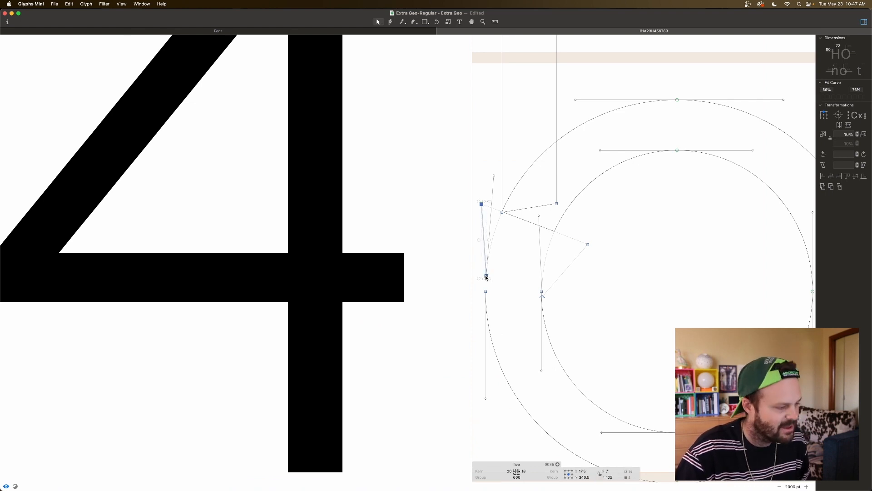
right_click(486, 276)
left_click(501, 295)
left_click(588, 244)
left_click(542, 294, "shift")
right_click(543, 296)
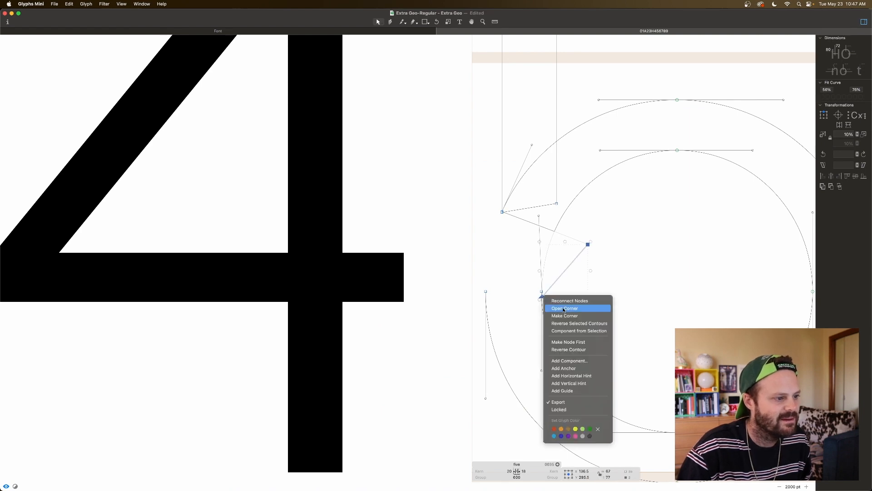
left_click(564, 308)
key("space")
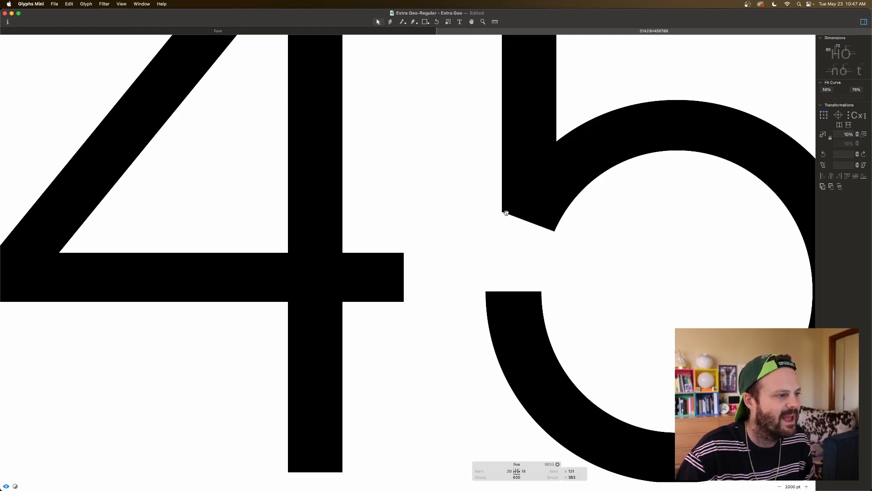
Nudge the stem's lower-left node to x 44, y 382 and preview the five beside the other numerals.
key("super+plus")
key("super+plus")
key("super+plus")
scroll(507, 216, "up", 1)
scroll(506, 215, "right", 5)
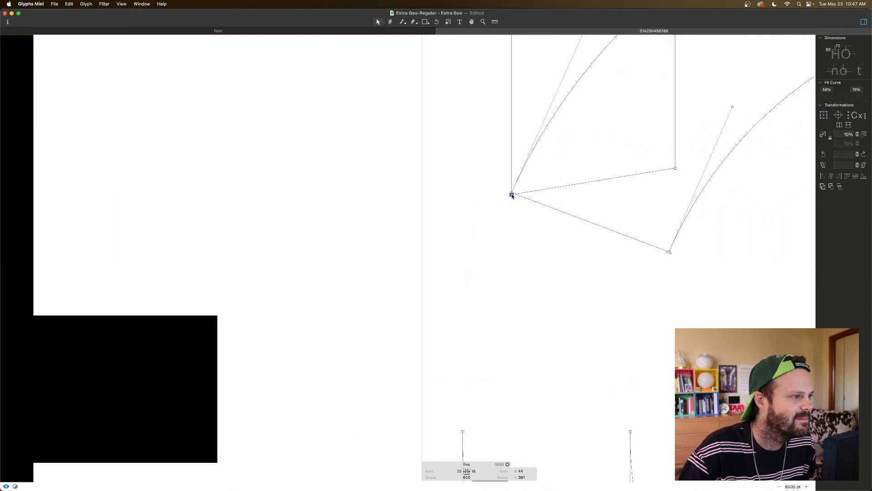
left_click_drag(512, 197, 512, 194)
key("space")
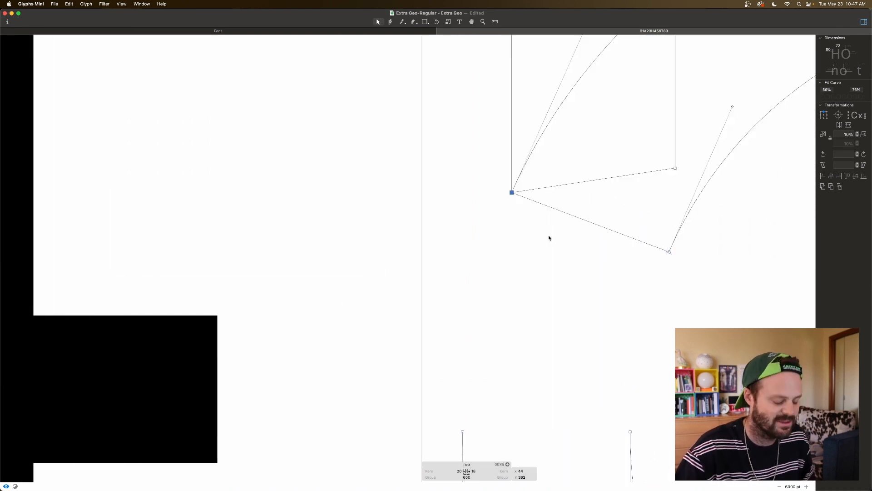
key("super+minus")
key("super+minus")
key("super+minus")
key("super+minus")
key("super+minus")
key("super+minus")
key("super+minus")
key("space")
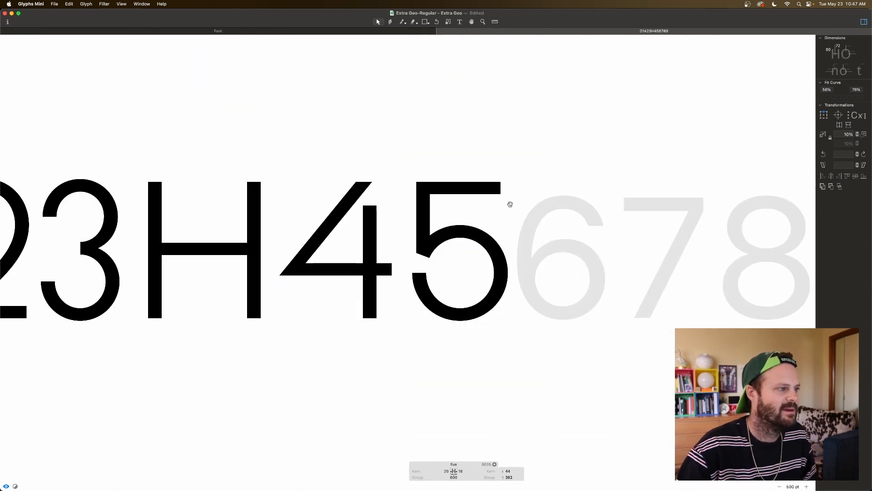
Slant the five's stem by moving its upper nodes and the bar's left edge 40 units right.
scroll(459, 204, "left", 1)
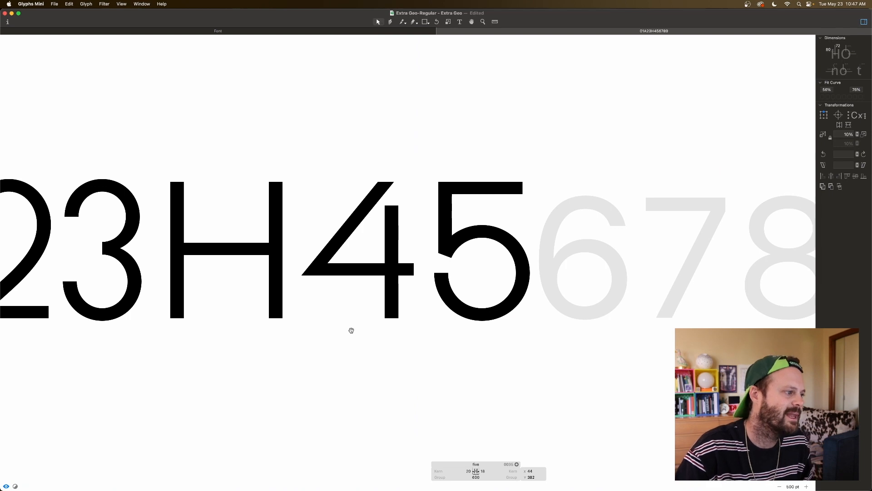
double_click(461, 184)
left_click_drag(428, 173, 472, 205)
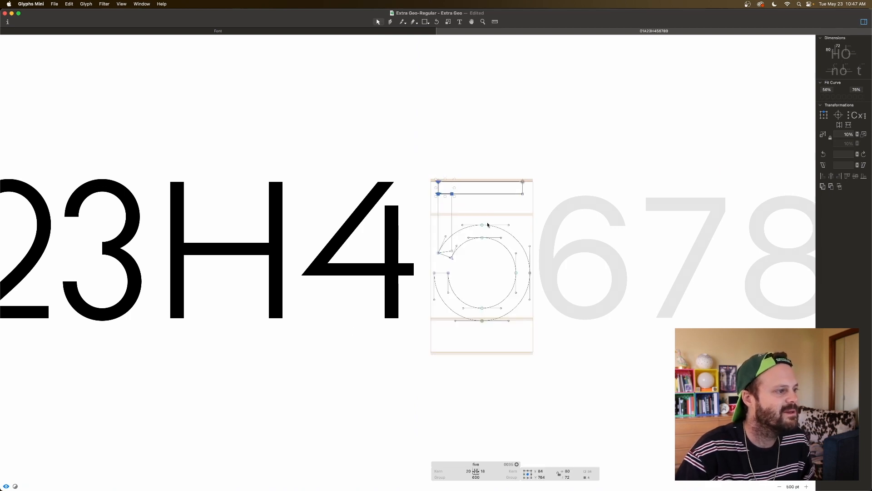
key("space")
key("shift+Right")
key("shift+Right")
key("shift+Right")
key("shift+Right")
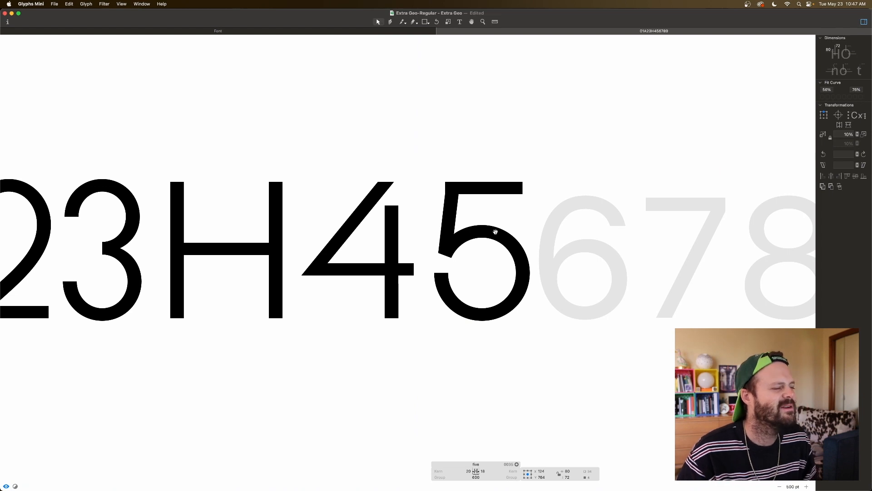
Move the top bar's upper-left node to x 92, y 800 to continue the stem's slant, checking the preview.
left_click(487, 212)
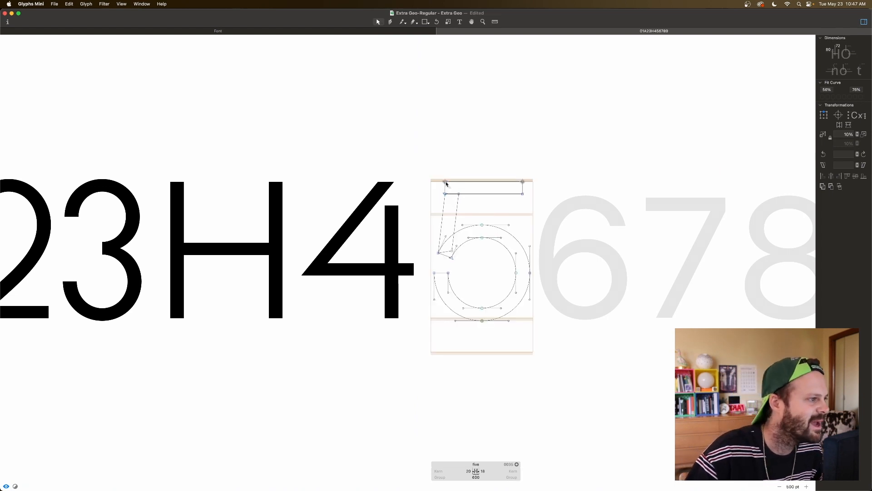
left_click(445, 183)
key("space")
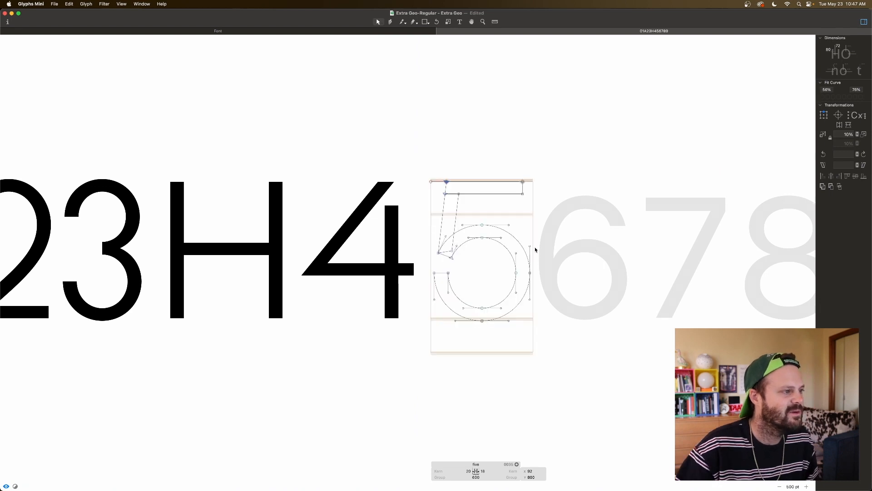
key("space")
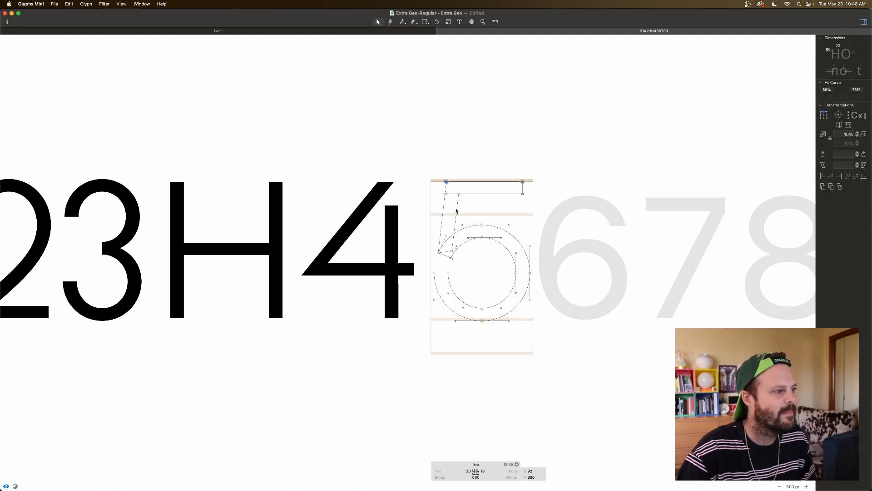
Move the stem and top bar up 200 units clear of the bowl and merge their overlap, correcting the path direction.
double_click(456, 210)
double_click(489, 194, "shift")
key("super+Up")
key("super+Up")
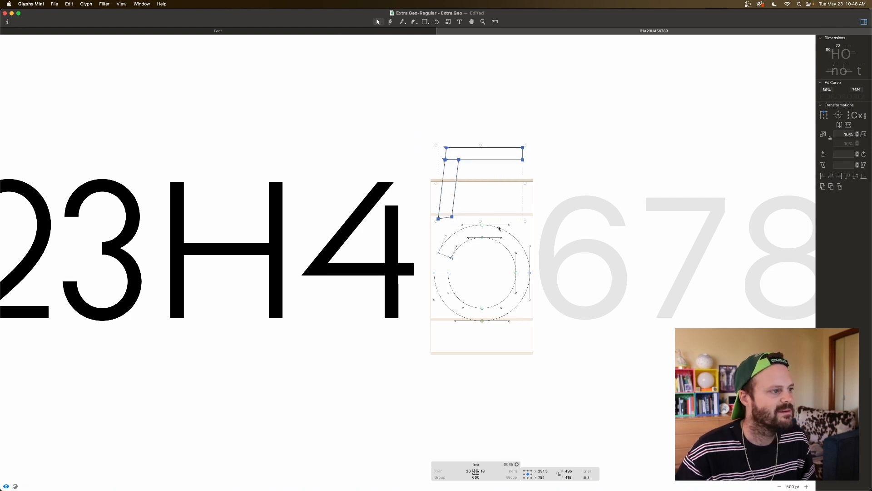
left_click(494, 196)
left_click_drag(544, 132, 428, 222)
left_click(86, 4)
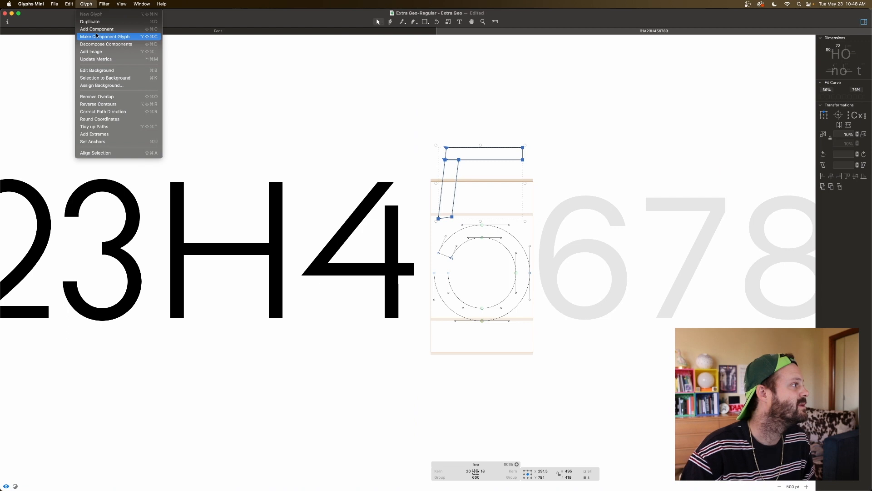
left_click(103, 111)
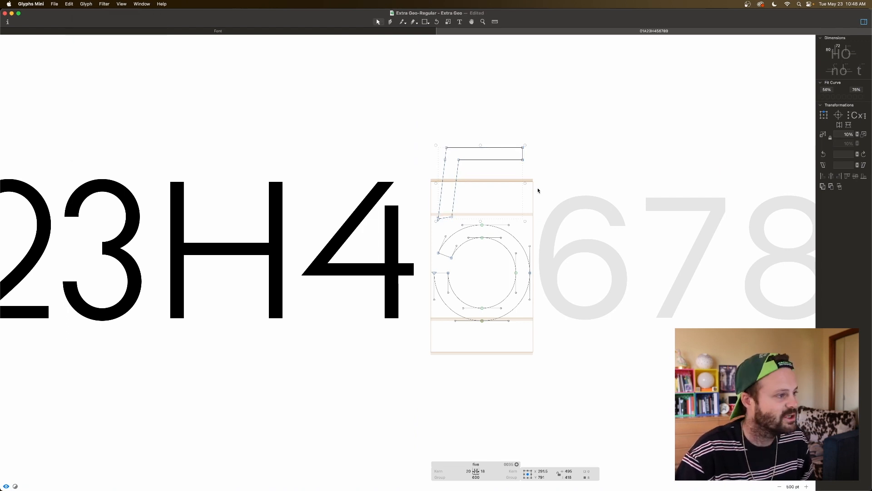
Delete the redundant node on the stem's outer edge, move the merged shape back down 200 units and preview it.
left_click(447, 161)
left_click(446, 160)
mouse_move(430, 133)
left_mouse_down()
mouse_move(516, 227)
mouse_move(574, 220)
left_mouse_up()
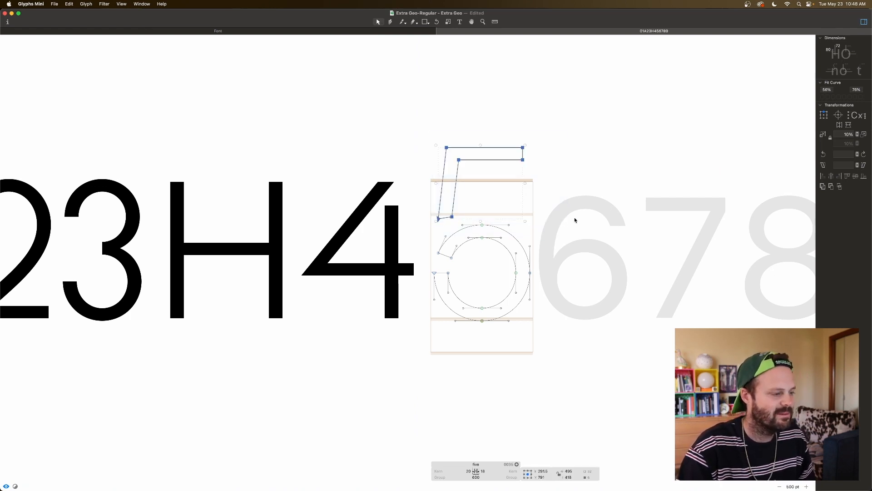
key("super+shift+Down")
key("super+shift+Down")
key("space")
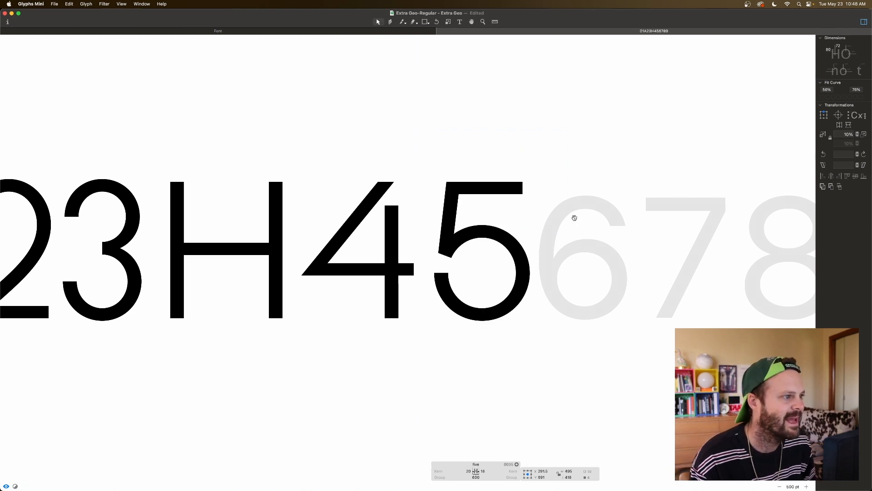
Copy the lower half of the five's bowl into the six and delete the segment closing the arc's left end.
left_click_drag(574, 217, 526, 218)
left_click_drag(494, 268, 376, 337)
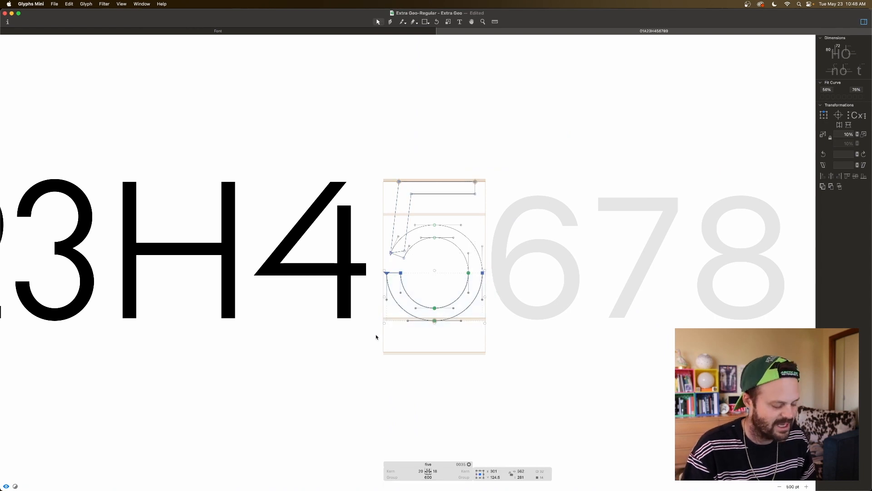
left_click(429, 336)
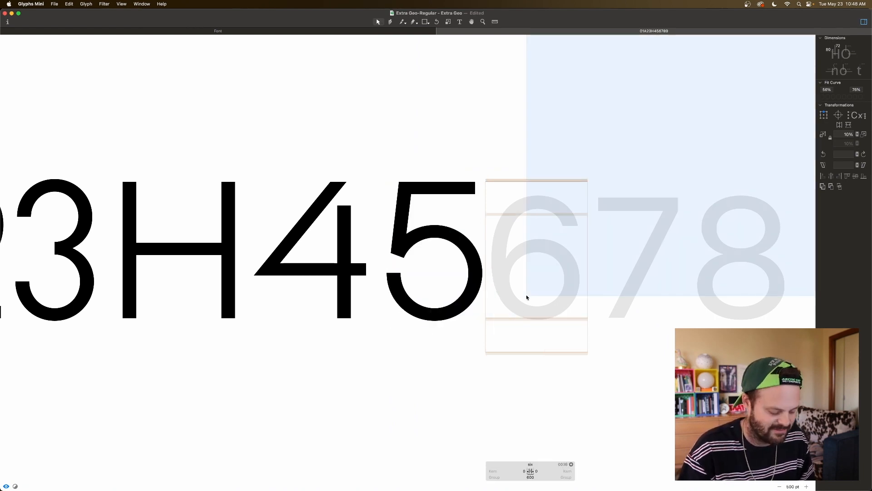
key("super+v")
left_click(498, 274)
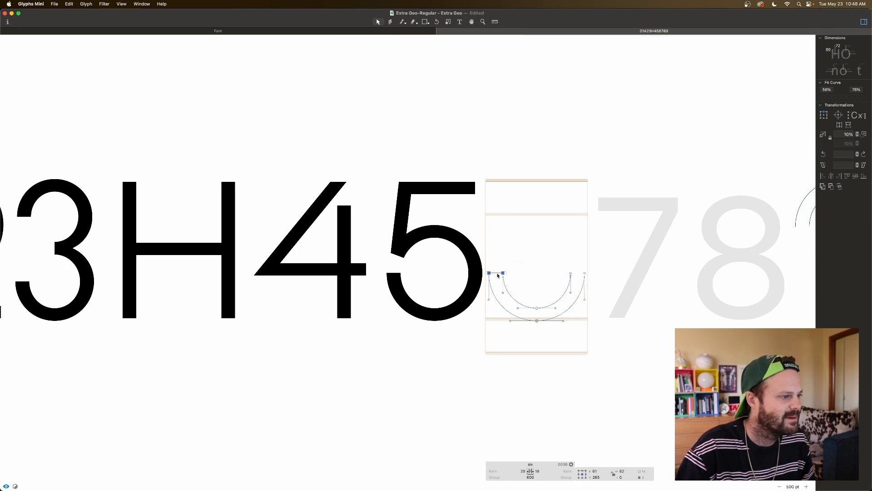
key("alt+BackSpace")
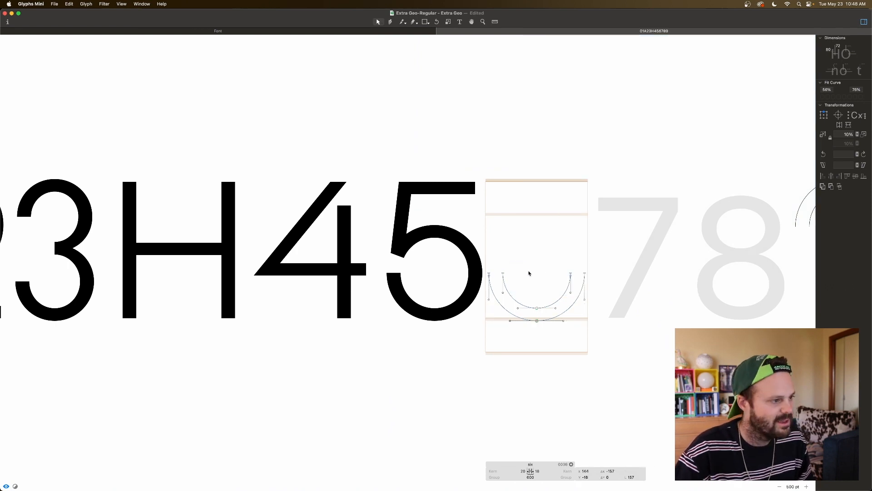
Duplicate the six's lower half bowl in place and flip the copy vertically to form the upper half.
left_click_drag(595, 266, 482, 333)
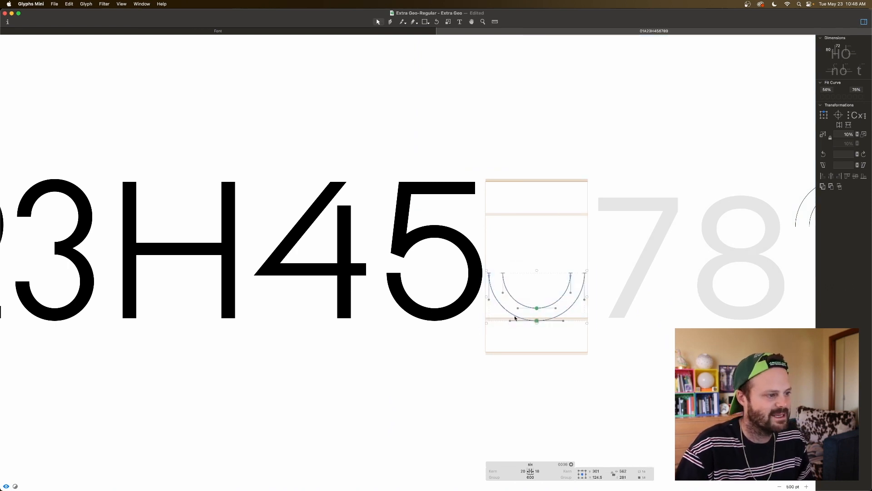
key("super+c")
key("super+v")
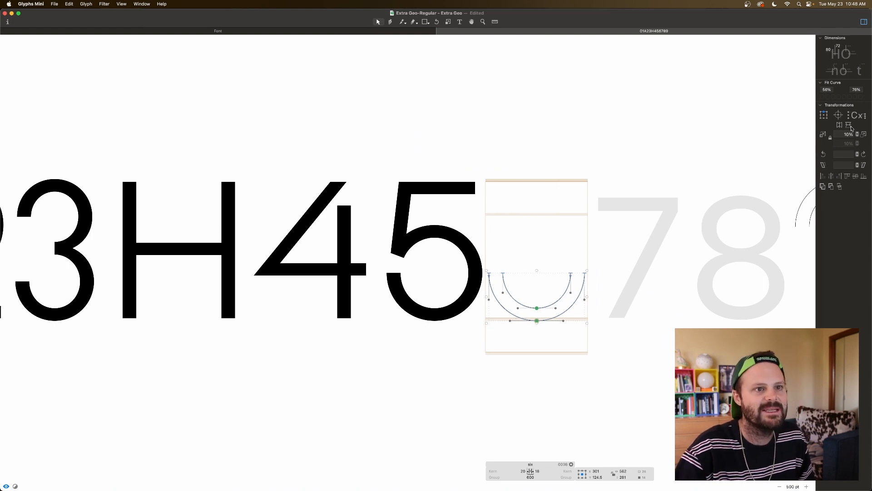
left_click(849, 125)
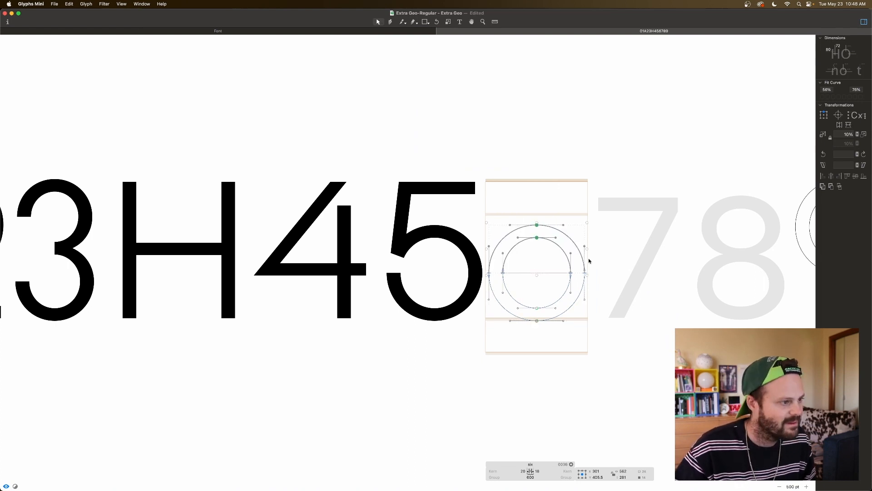
Join the outer and inner end nodes of the six's two half bowls on both sides, previewing the ring.
left_click(550, 272)
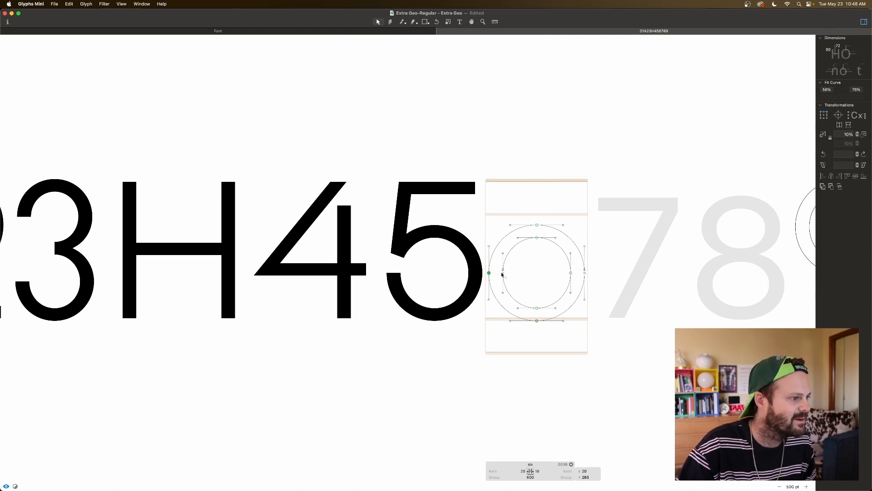
left_click(528, 285)
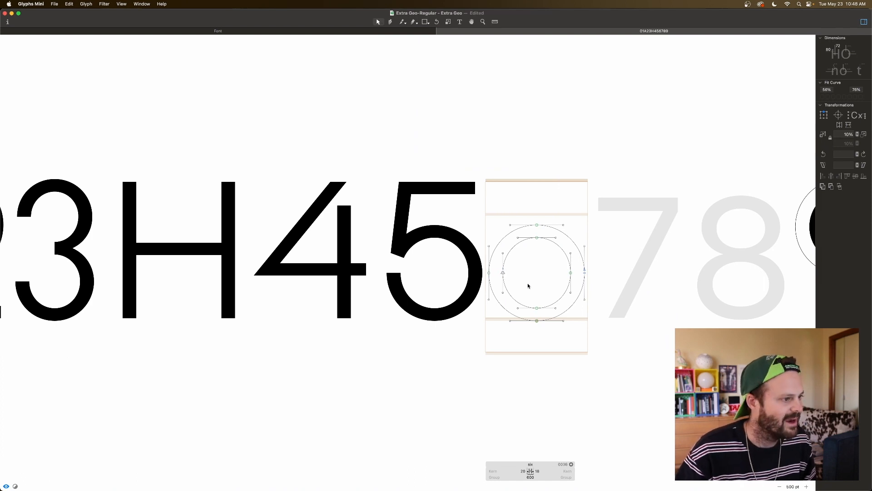
left_click(584, 273)
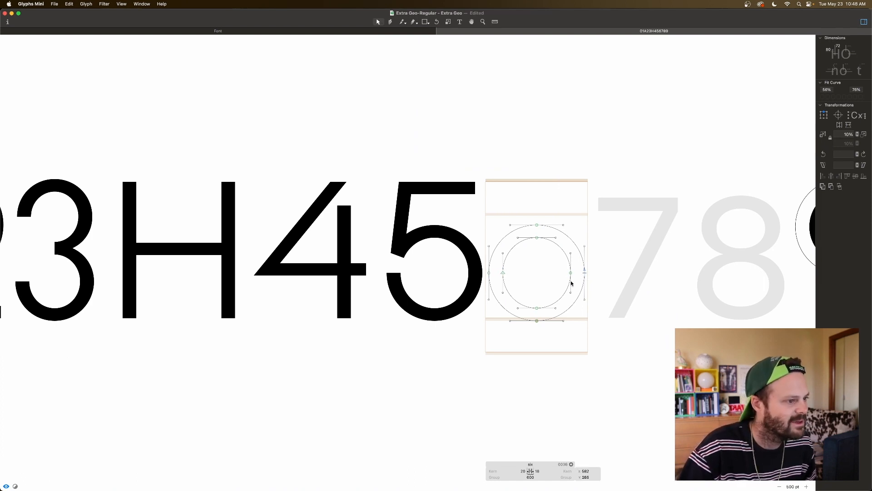
key("space")
key("space")
key("space")
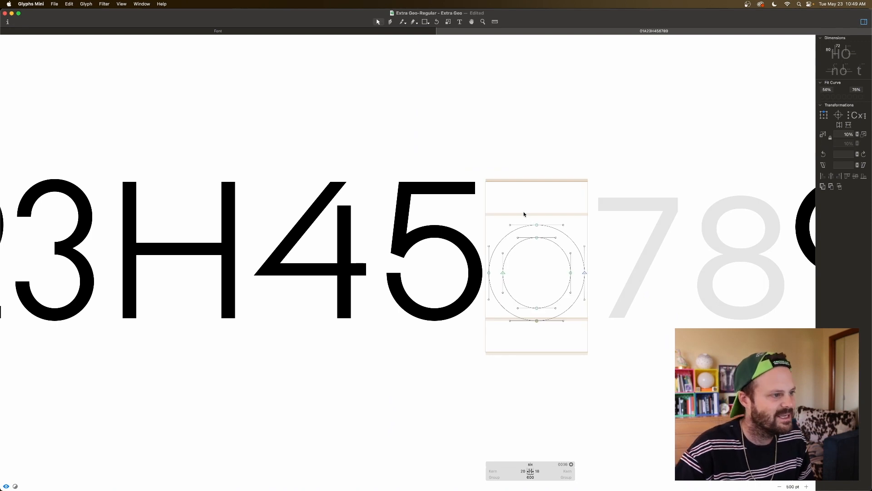
key("super+a")
key("BackSpace")
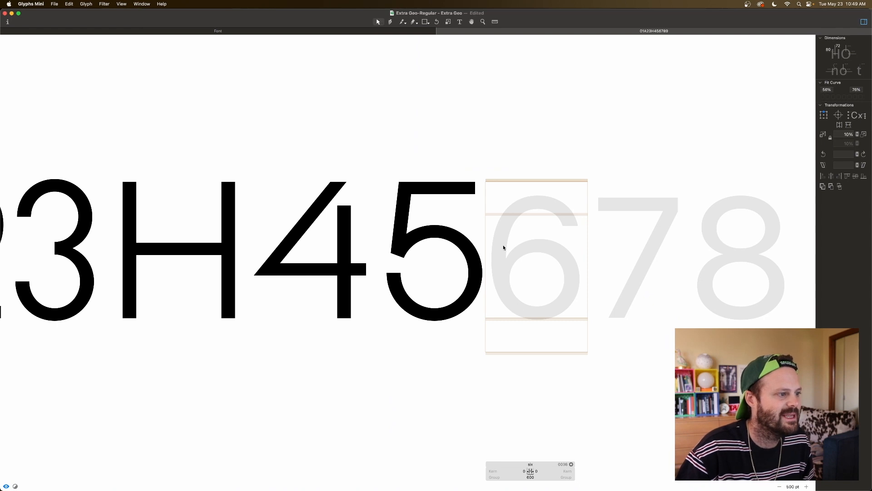
key("super+z")
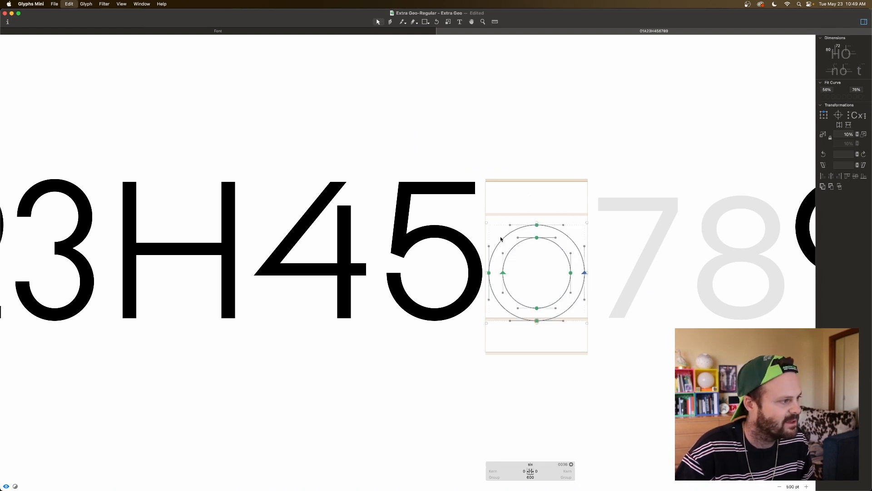
Draw a rectangular stem about 80 units wide and 536 high from the six's left bowl extreme up to cap height.
scroll(336, 201, "left", 10)
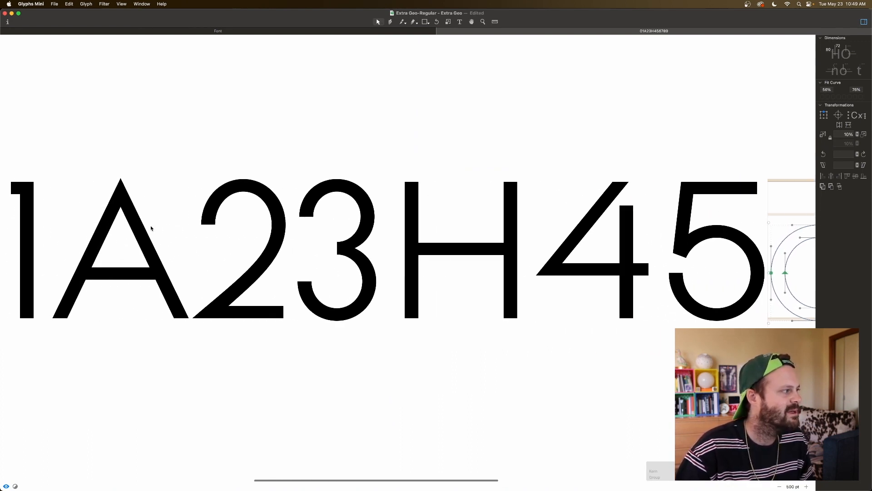
scroll(454, 223, "right", 10)
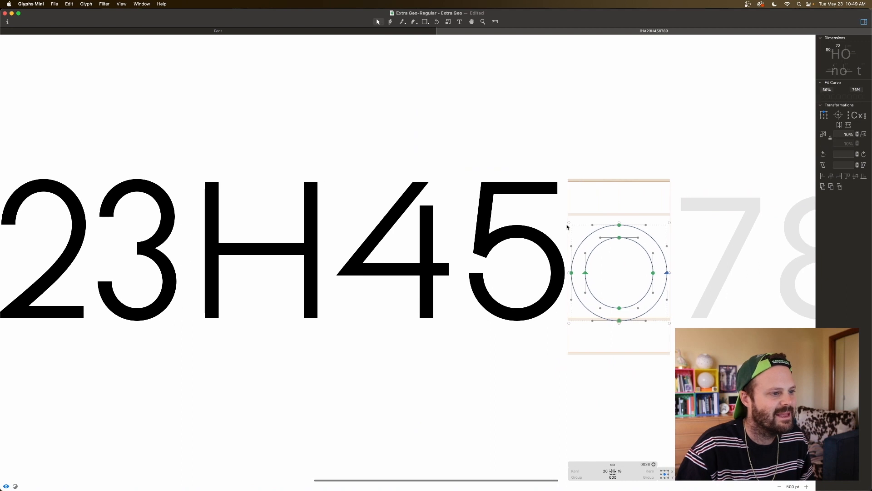
key("f")
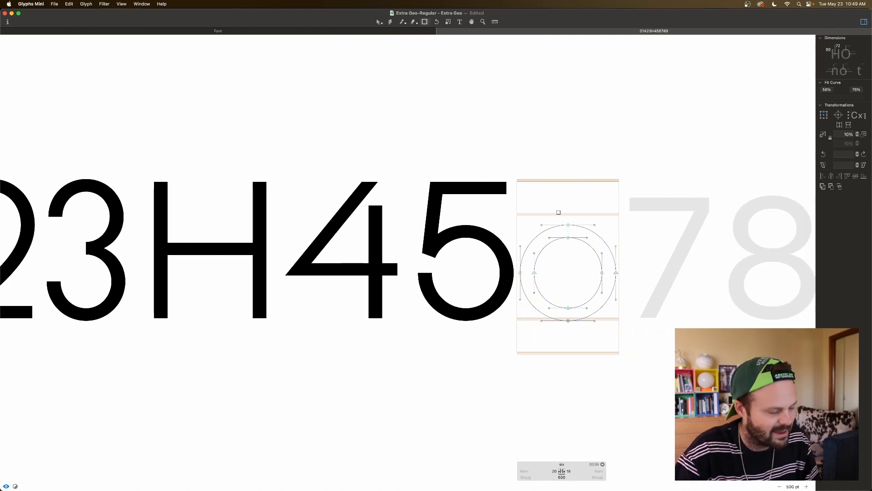
left_click_drag(520, 273, 538, 183)
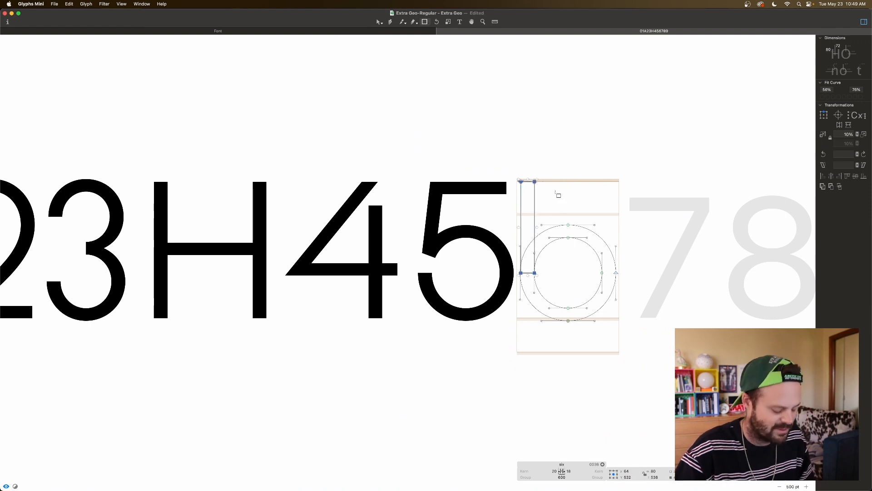
Move the left edge of the six's stem left until it meets the bowl's outer left extreme.
key("super+equal")
key("super+equal")
scroll(555, 195, "right", 10)
scroll(556, 195, "down", 3)
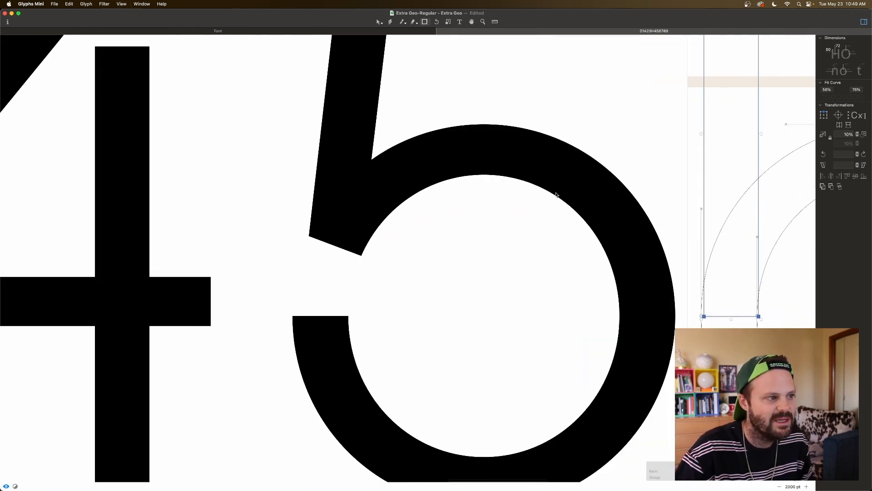
left_click_drag(641, 263, 641, 263)
key("super+z")
key("super+z")
key("v")
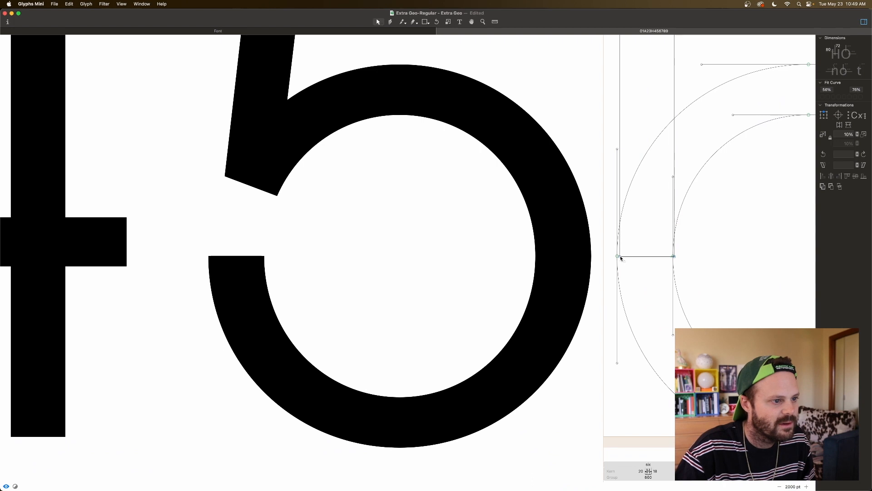
left_click(620, 256)
left_click(622, 145)
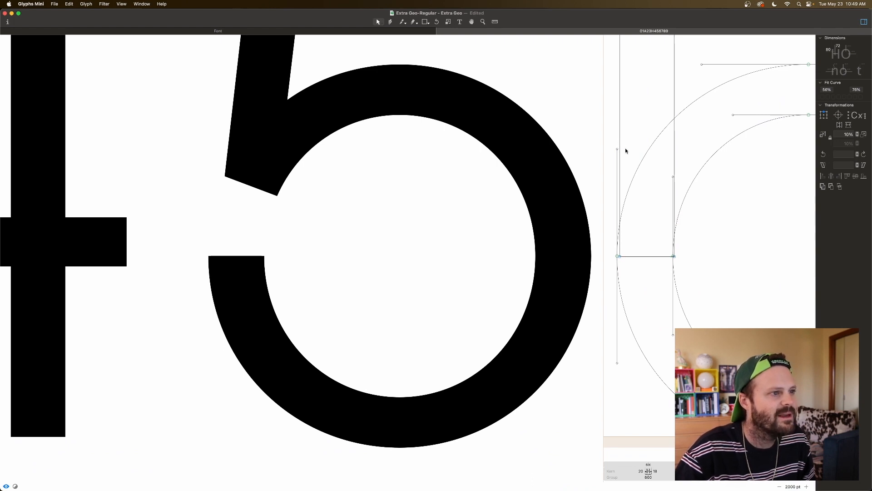
left_click(620, 146)
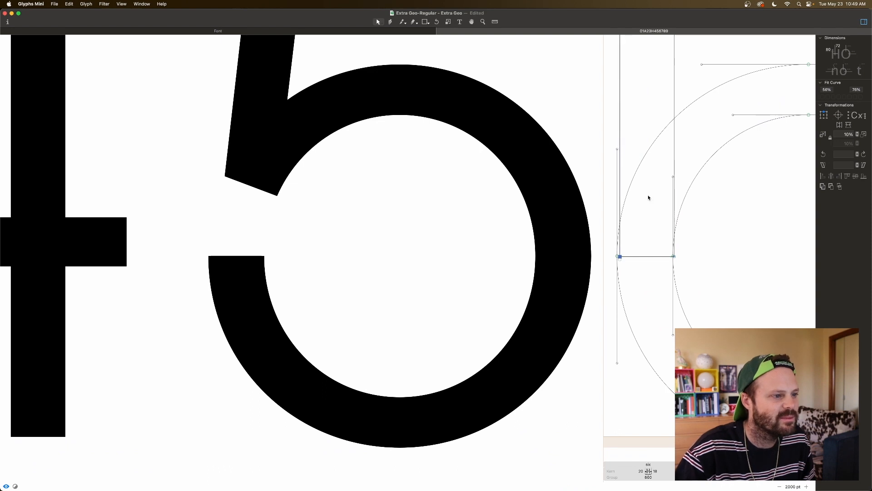
key("Left")
key("Left")
key("Left")
key("Left")
key("space")
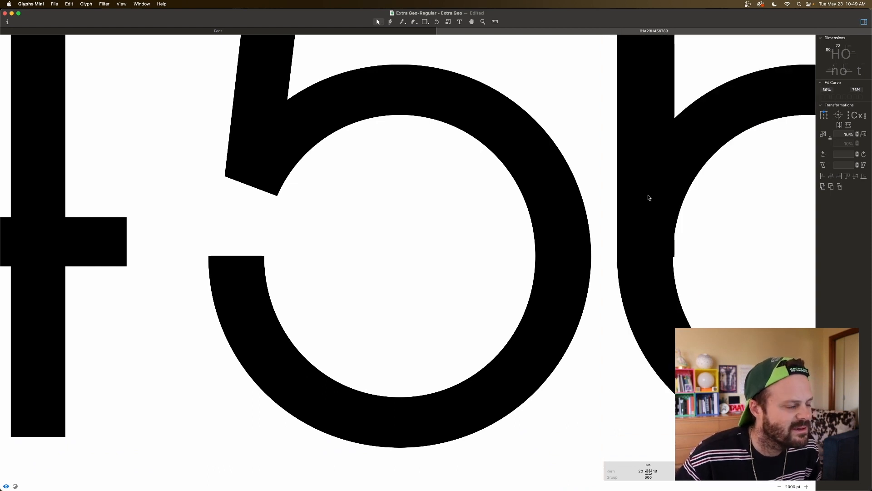
Nudge the right edge of the six's stem left onto the bowl's inner left extreme and preview the join.
left_click(675, 82)
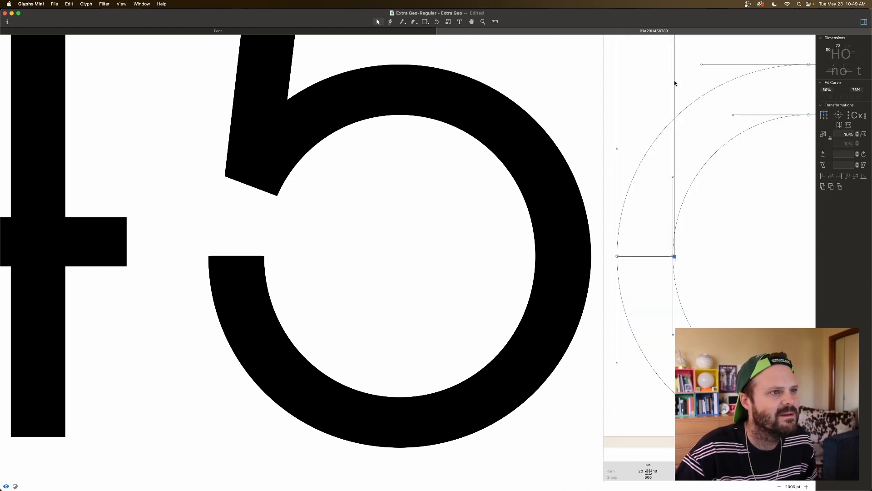
key("Left")
key("Left")
key("space")
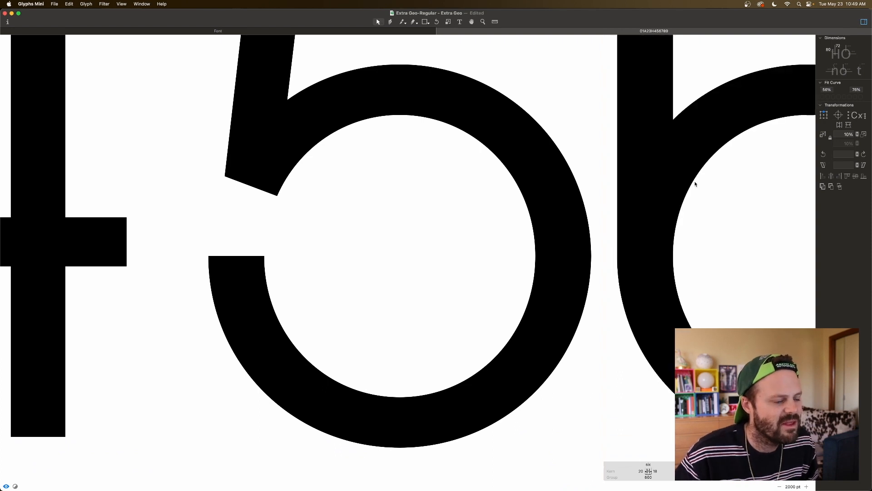
Slant the six's stem by moving its top edge 300 units right along cap height, to X 361.
key("super+minus")
key("super+minus")
key("super+minus")
key("space")
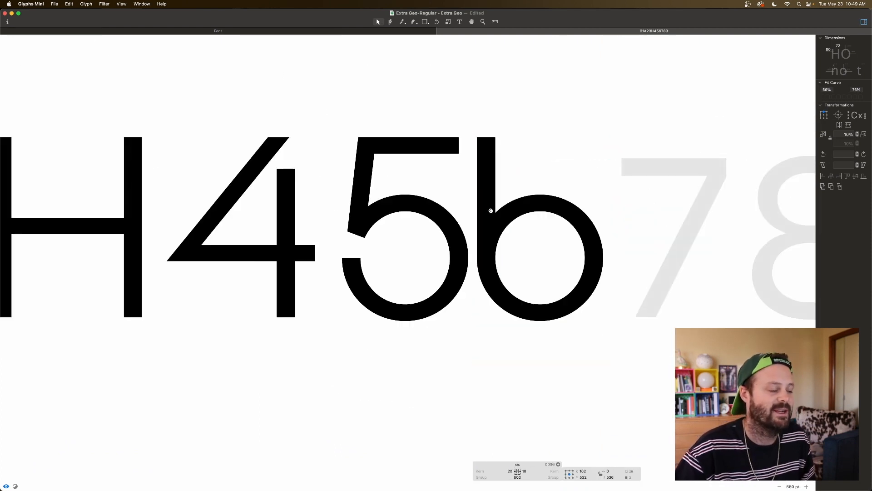
left_click_drag(515, 127, 462, 144)
key("space")
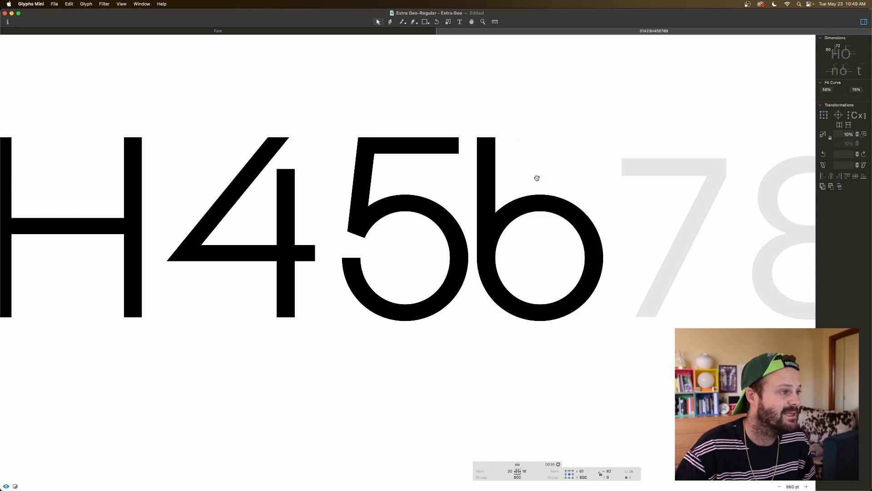
key("shift+Right")
key("shift+Right")
key("shift+Right")
key("shift+Right")
key("shift+Right")
key("shift+Right")
key("shift+Right")
key("shift+Right")
key("shift+Right")
key("shift+Right")
key("shift+Right")
key("shift+Right")
key("shift+Right")
key("shift+Right")
key("shift+Right")
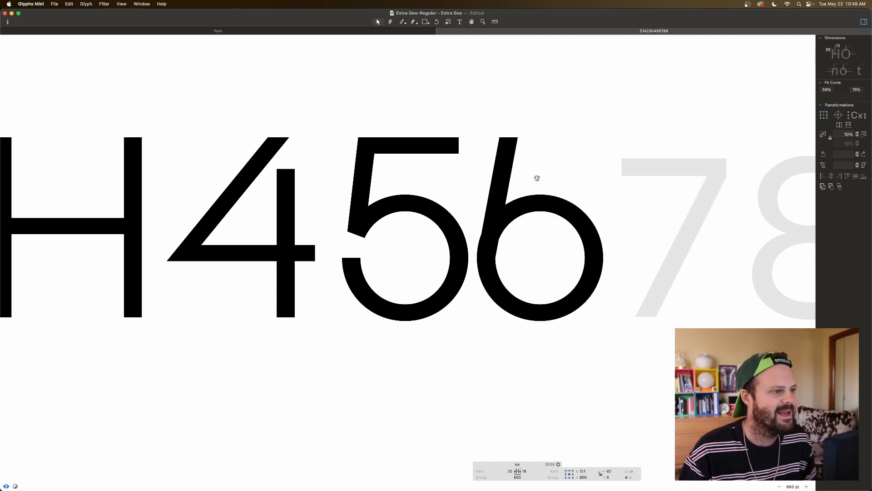
key("shift+Right")
key("shift+Right")
key("shift+Right")
key("shift+Right")
key("shift+Right")
key("shift+Right")
key("shift+Right")
key("shift+Right")
key("shift+Right")
key("shift+Right")
key("shift+Right")
key("shift+Right")
key("shift+Right")
key("shift+Right")
key("shift+Right")
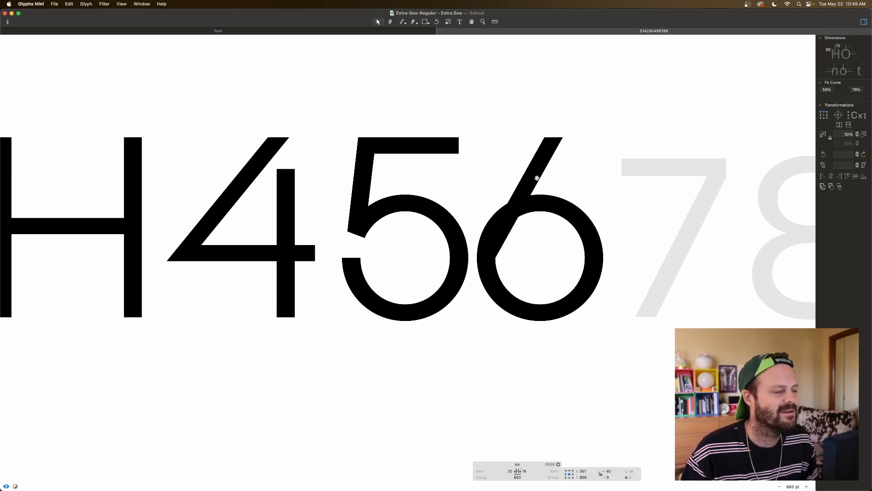
Raise the slanted stem's bottom edge along the six's bowl to X 101, Y 411, so it merges with the ring.
left_click(582, 181)
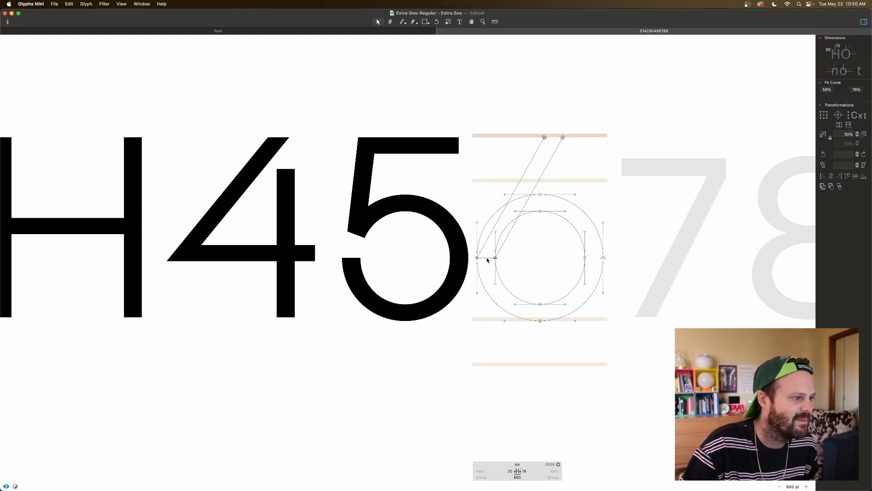
scroll(487, 257, "up", 5)
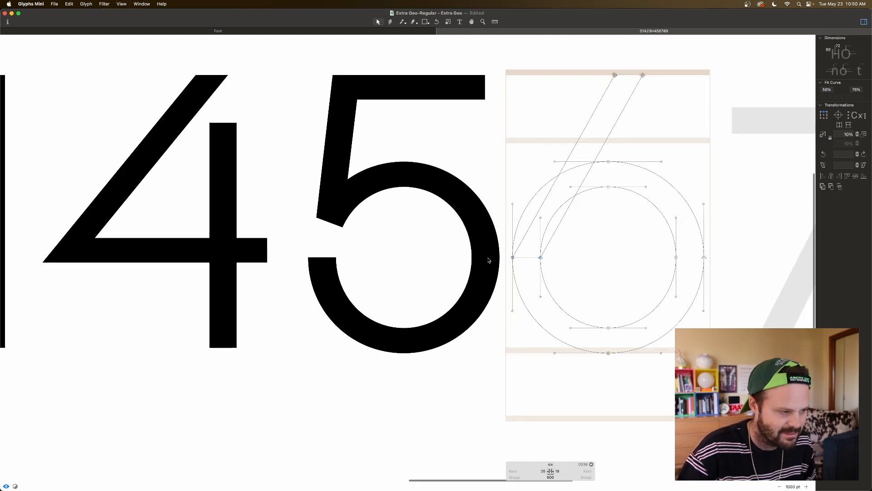
left_click(582, 257)
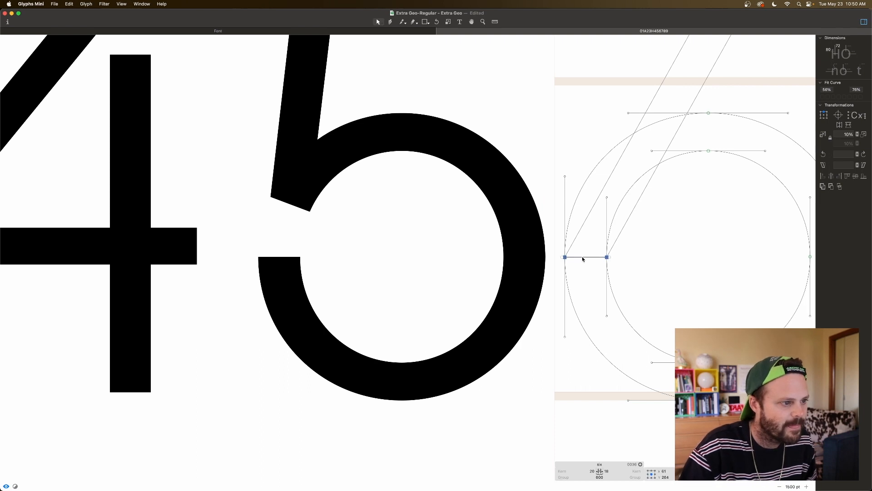
left_click_drag(583, 259, 603, 185)
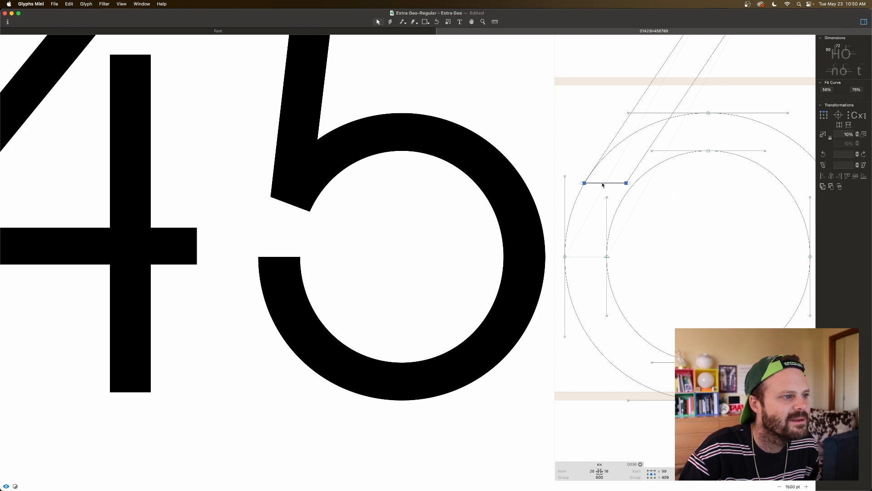
key("space")
key("Right")
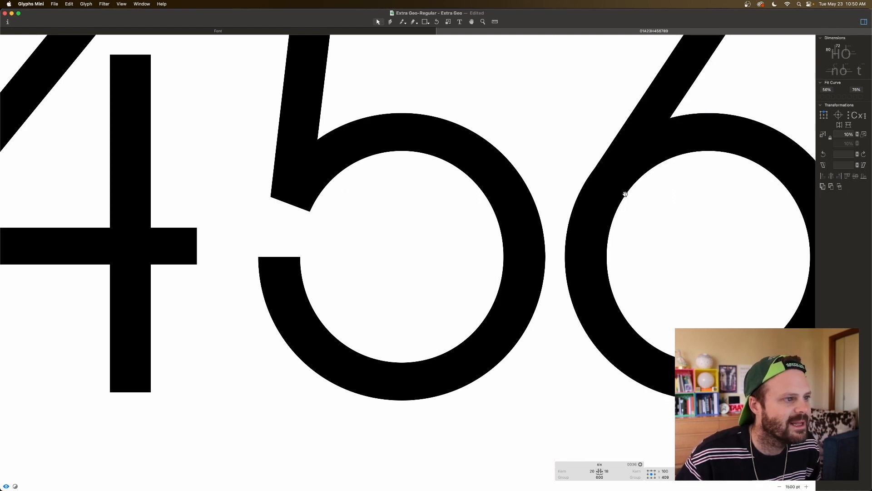
key("Right")
key("Up")
key("Up")
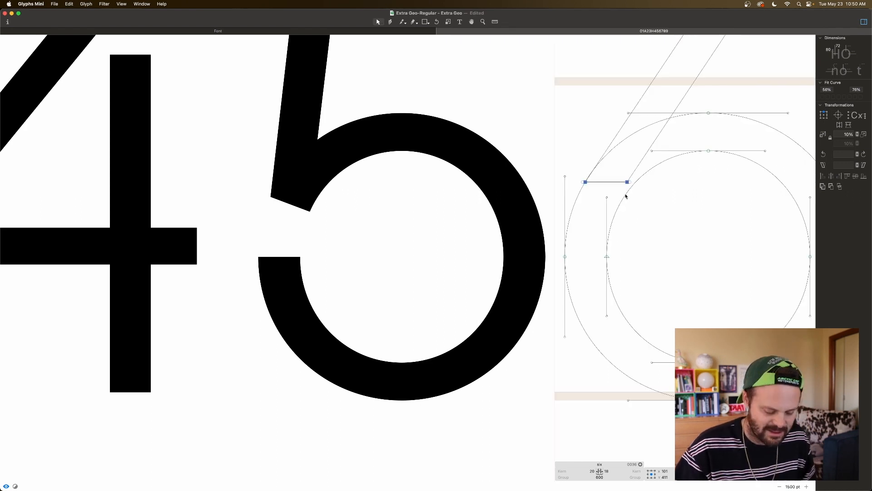
key("super+minus")
key("super+minus")
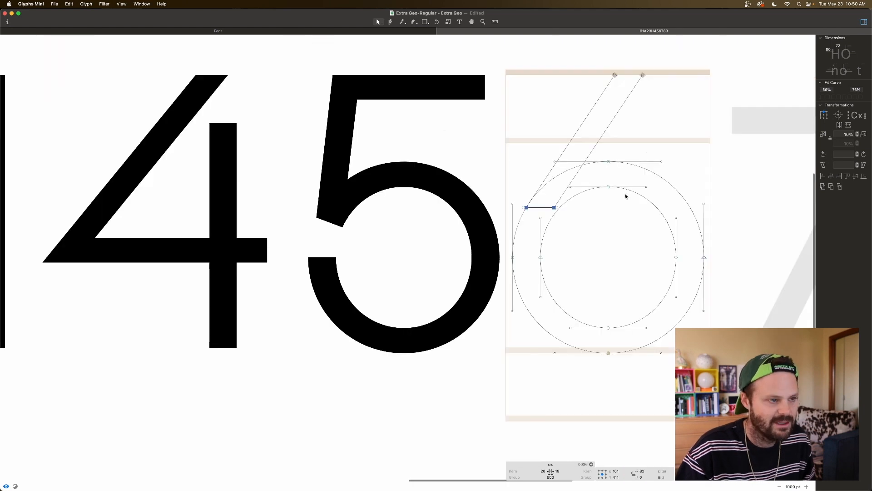
key("space")
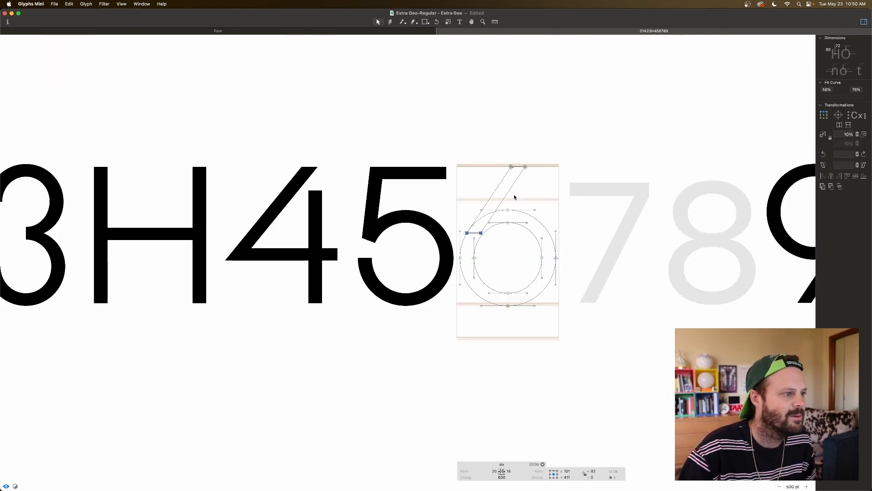
Thicken the six's diagonal stem by moving its right edge 10 units right, checking its measurements and previewing the numerals.
key("l")
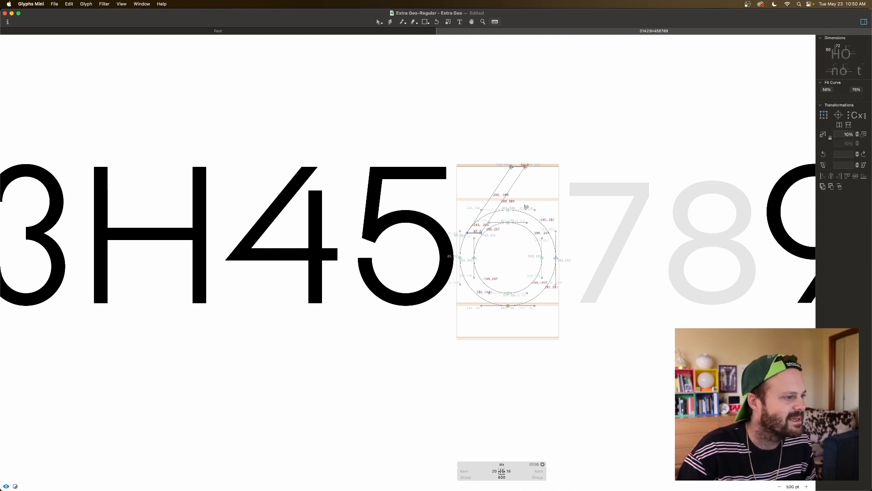
key("v")
left_click(505, 199)
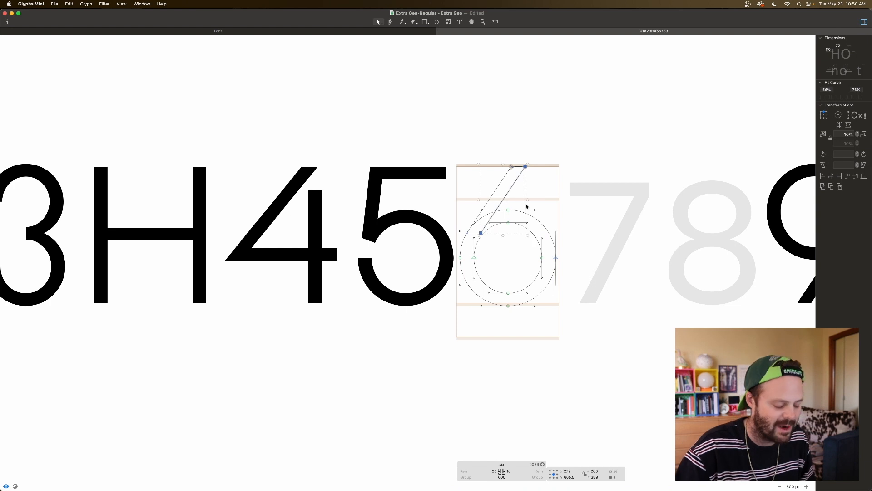
key("Right")
key("Right")
key("Right")
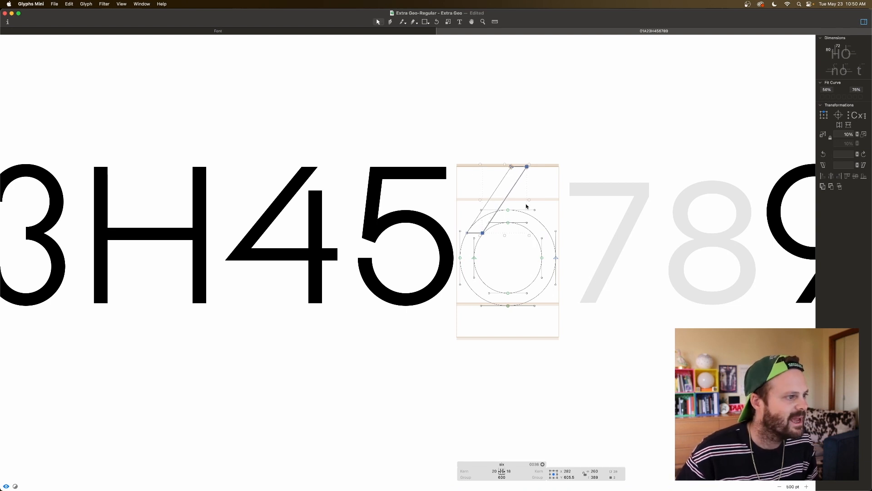
left_click(514, 199)
key("l")
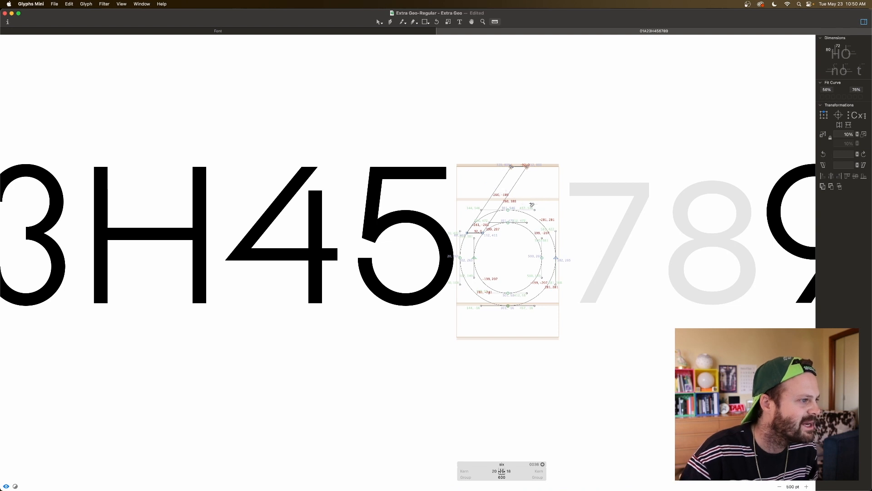
key("space")
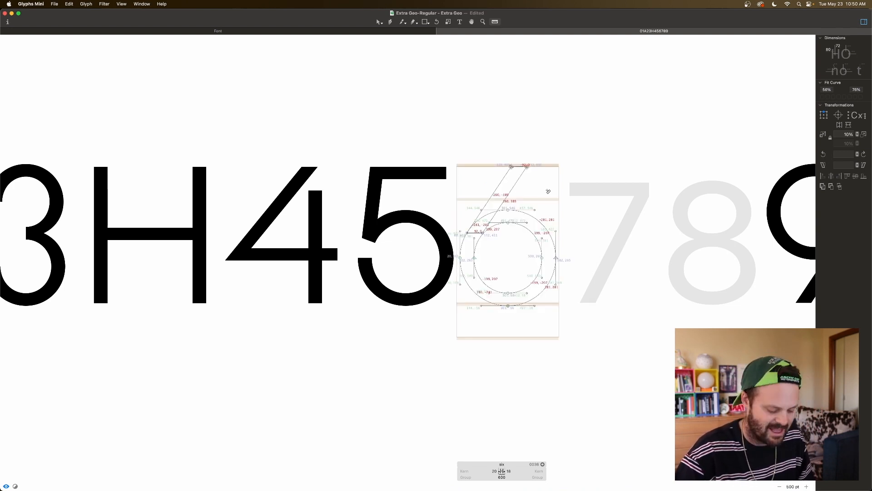
key("super+minus")
key("space")
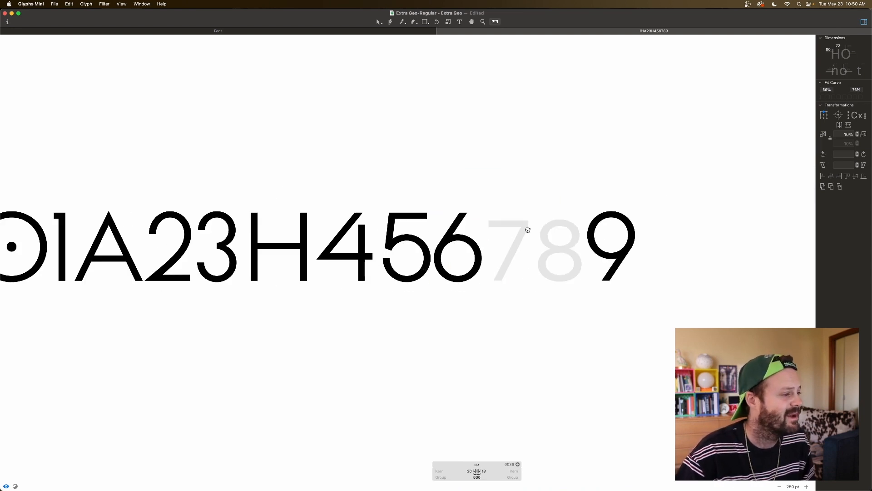
Open the nine, clear its existing contents and add the six as a component.
key("v")
double_click(610, 240)
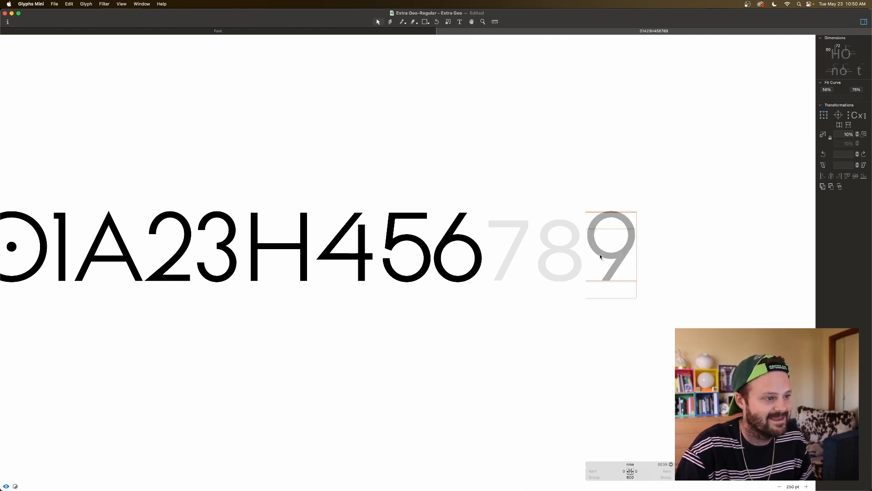
right_click(600, 256)
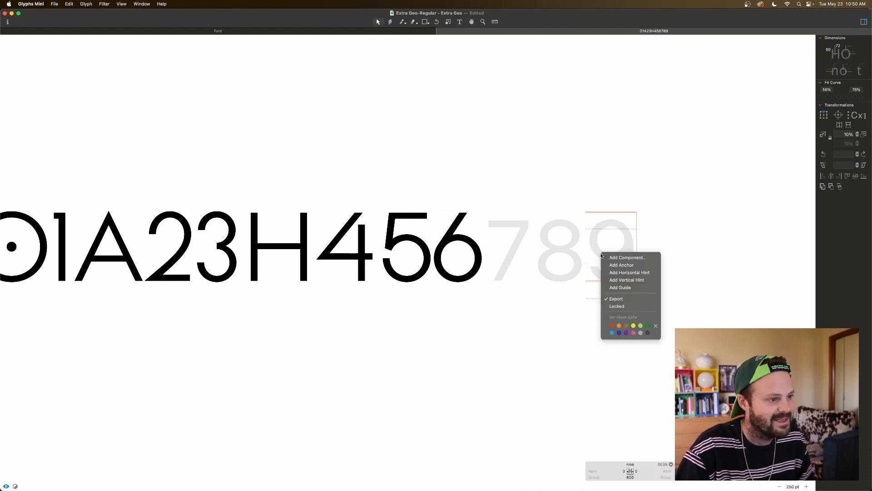
left_click(615, 256)
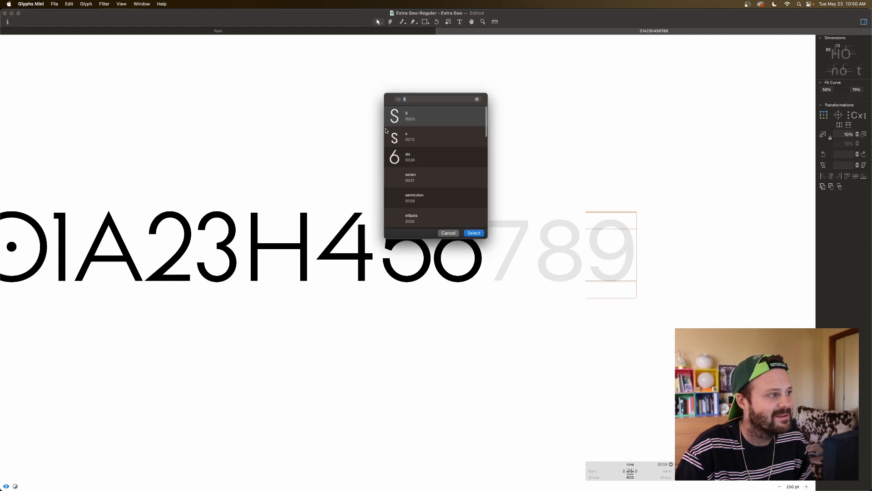
type("six")
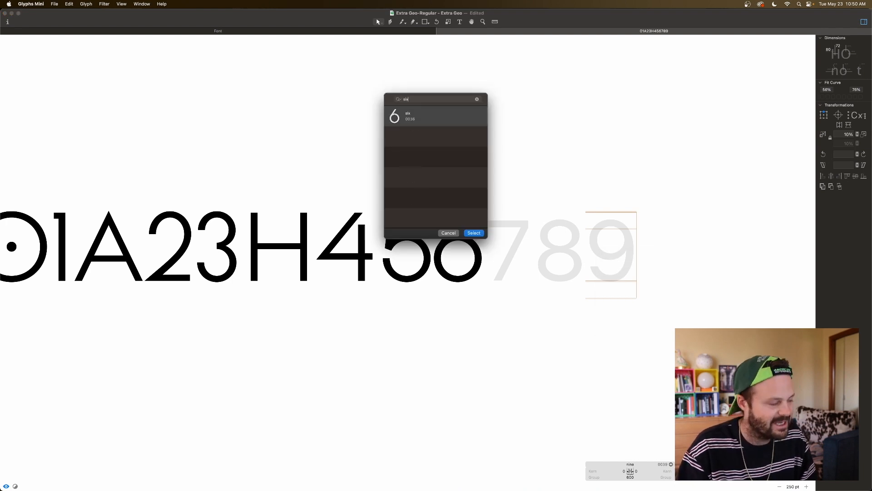
key("BackSpace")
key("BackSpace")
key("BackSpace")
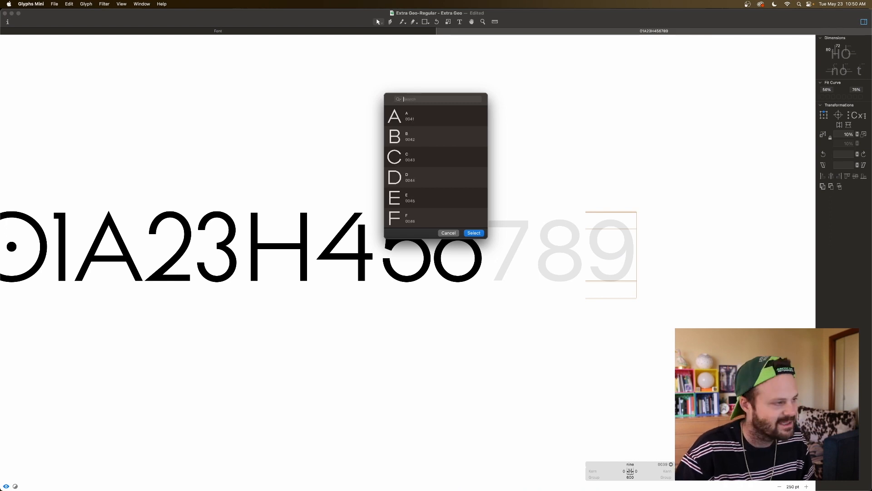
type("six")
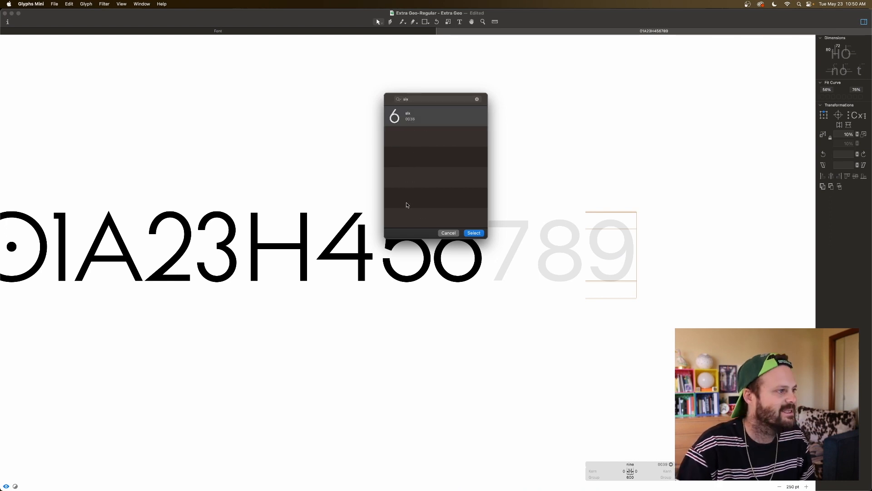
double_click(427, 116)
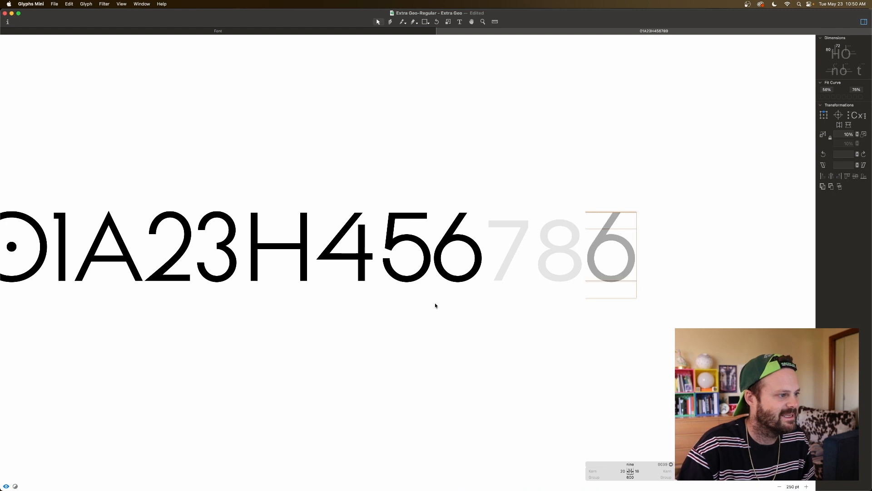
Flip the six component in the nine horizontally and vertically to form the numeral nine.
left_click(604, 276)
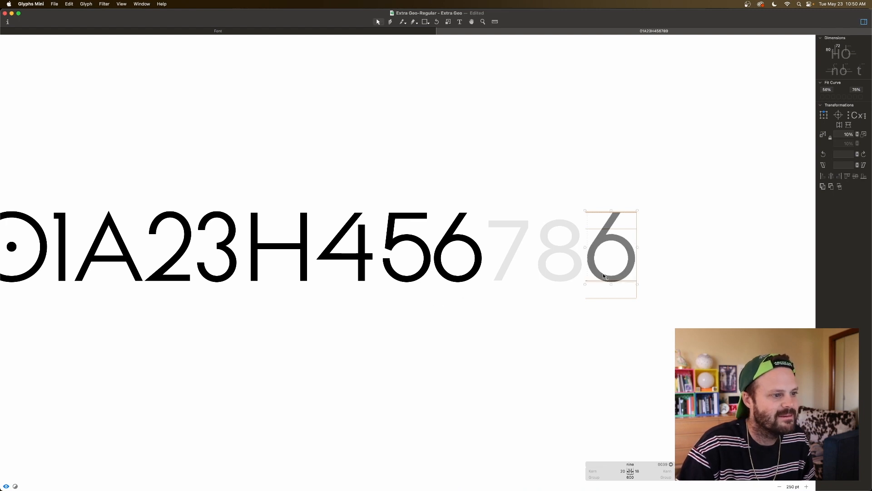
left_click(839, 125)
left_click(848, 125)
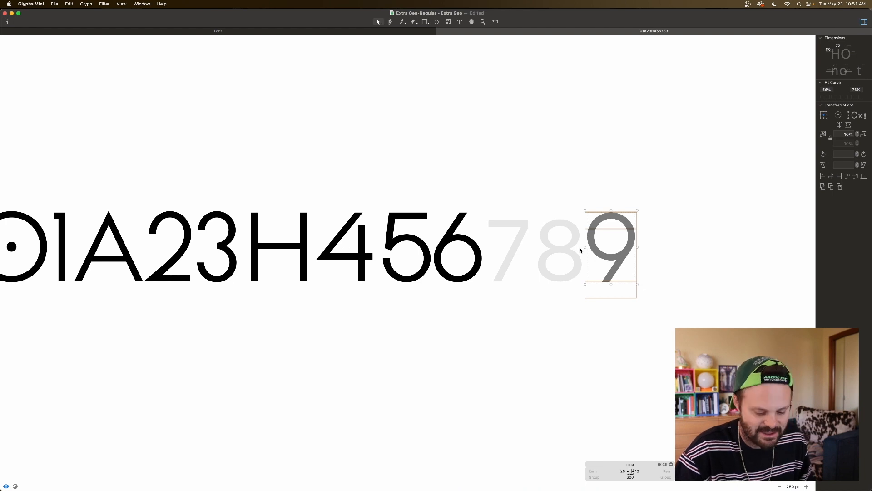
scroll(580, 249, "up", 10)
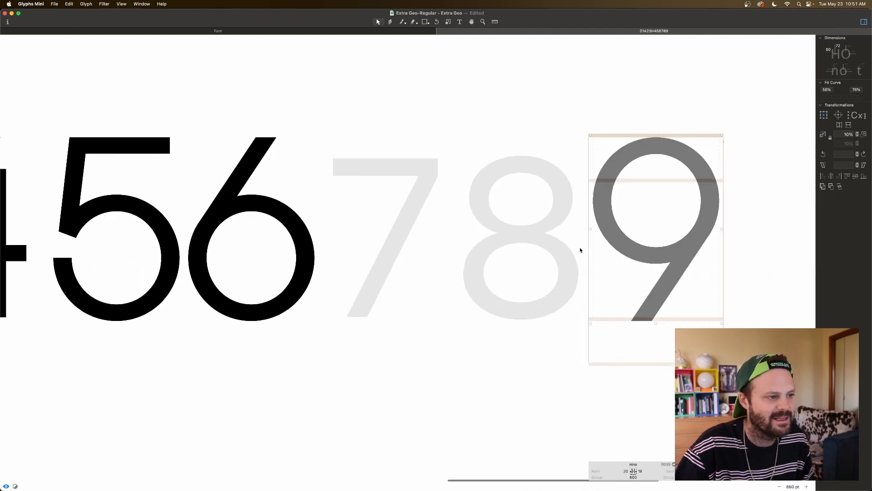
Open the seven and add the one to it as a component.
left_click_drag(534, 309, 537, 307)
left_click(579, 315)
scroll(579, 315, "down", 10)
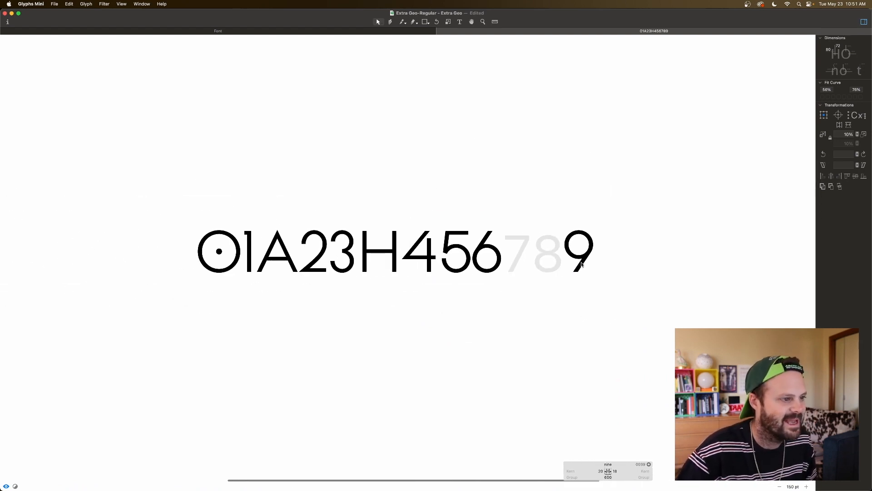
scroll(535, 250, "up", 4)
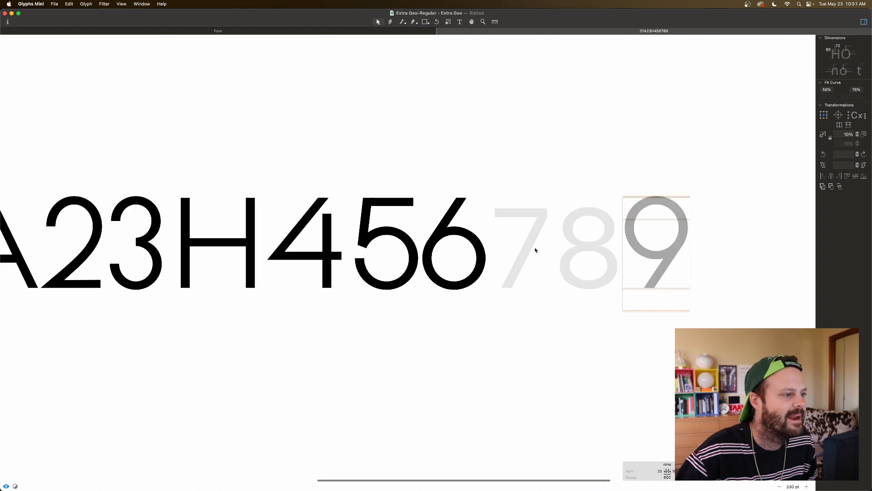
double_click(521, 248)
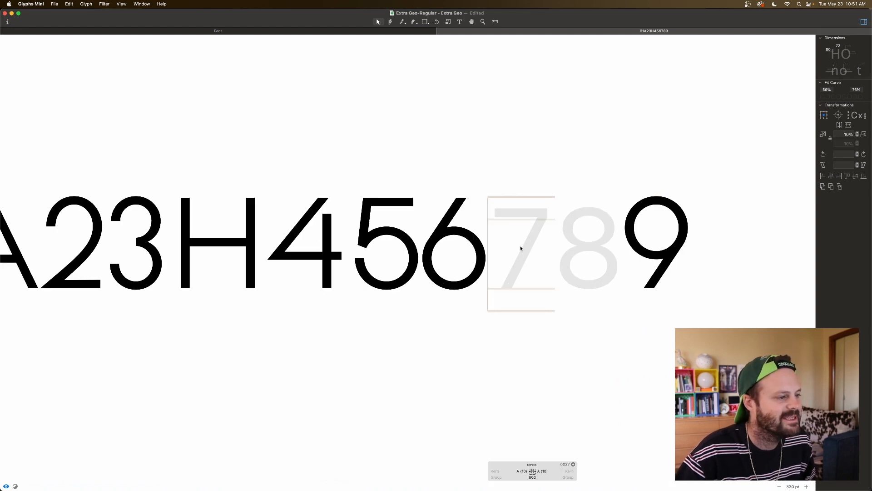
right_click(521, 248)
left_click(528, 249)
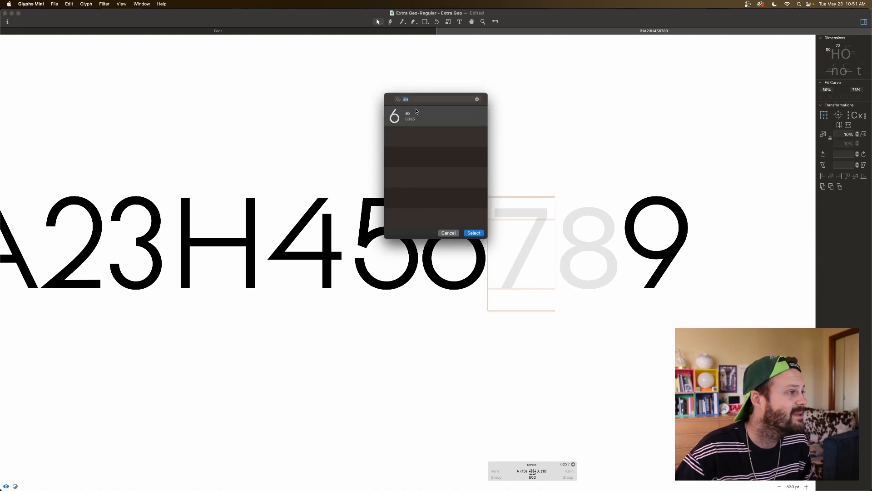
type("one")
double_click(421, 113)
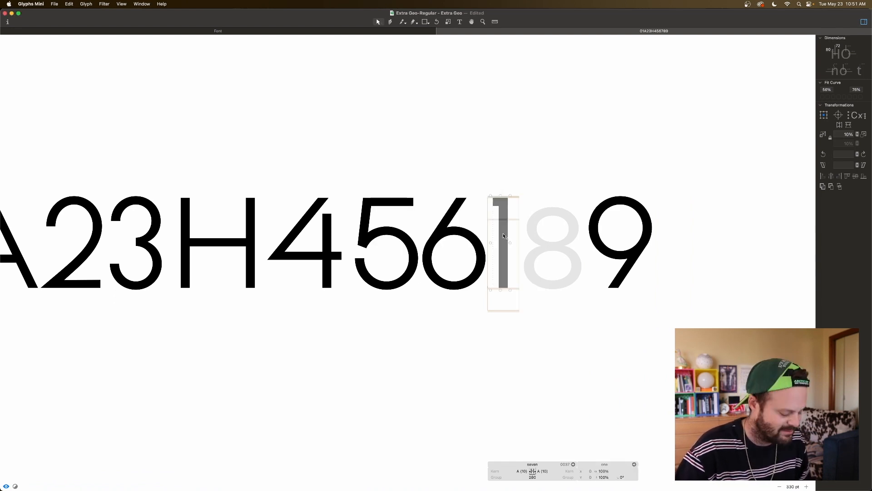
Decompose the one in the seven, including its nested stem component, into editable outlines.
right_click(502, 232)
left_click(506, 236)
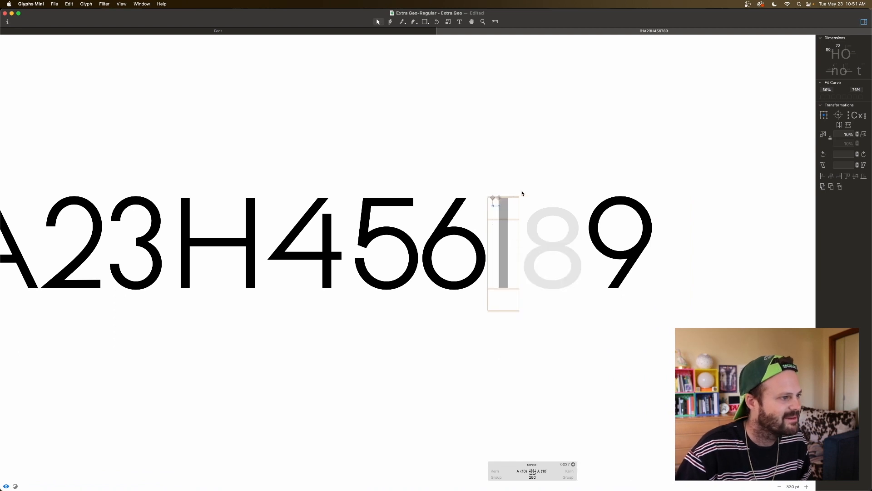
right_click(505, 222)
left_click(515, 224)
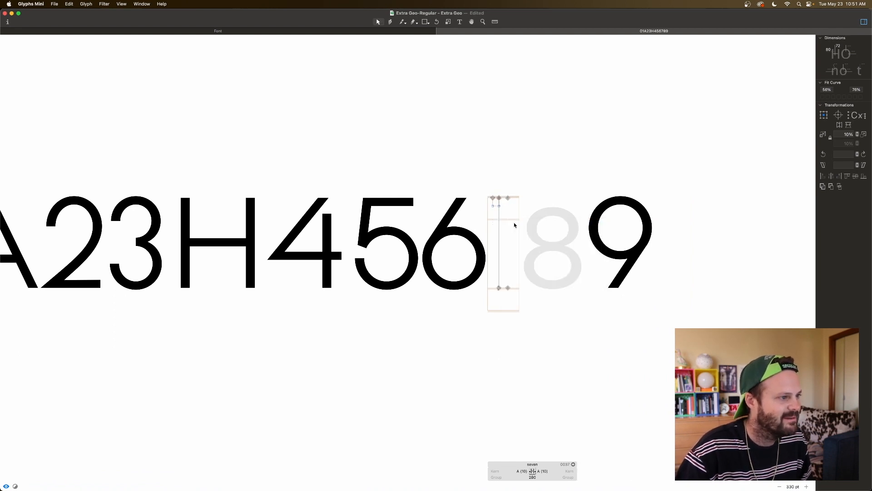
Extend the flag's left end 400 units left to form the seven's top bar, and reapply both sidebearings from A.
left_click_drag(484, 192, 495, 211)
key("super+Left")
key("super+Left")
key("super+Left")
key("super+Left")
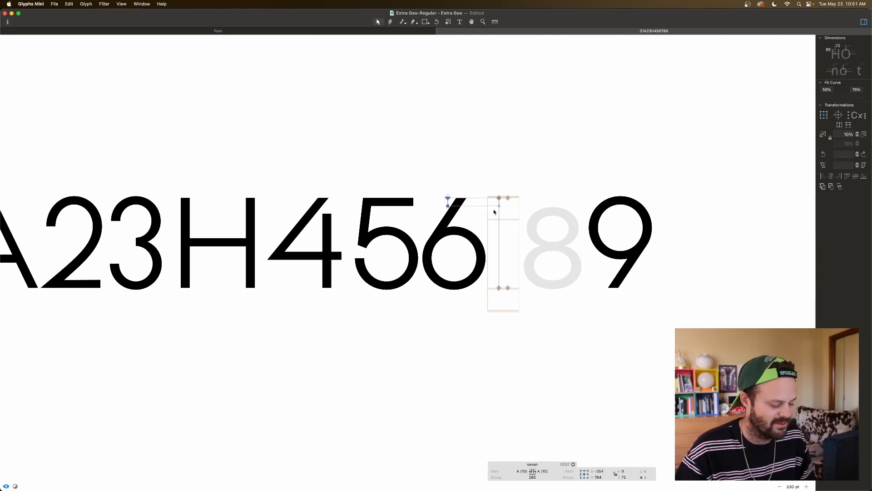
left_click(524, 471)
key("Tab")
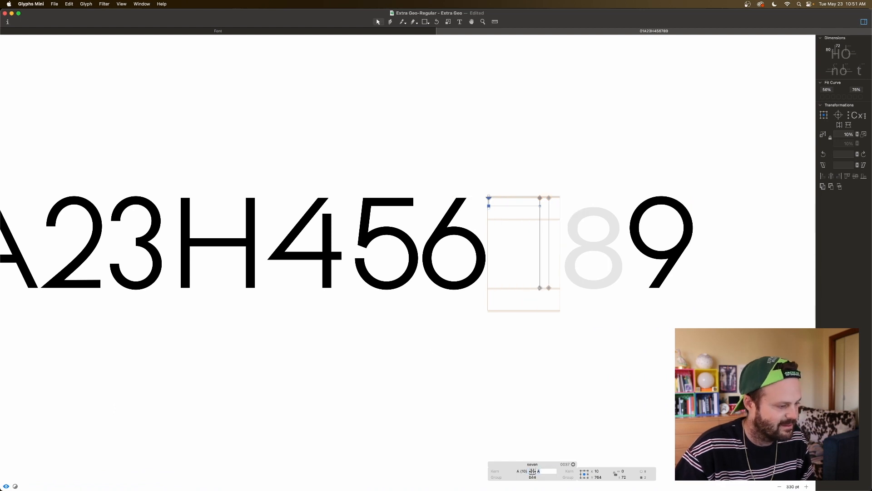
key("Tab")
Slant the seven's stem by moving its bottom edge left to X 84, previewing the shape.
key("space")
left_click_drag(558, 280, 520, 301)
key("space")
key("shift+Left")
key("shift+Left")
key("shift+Left")
key("shift+Left")
key("shift+Left")
key("shift+Left")
key("shift+Left")
key("shift+Left")
key("shift+Left")
key("shift+Left")
key("shift+Left")
key("shift+Left")
key("shift+Left")
key("shift+Left")
key("shift+Left")
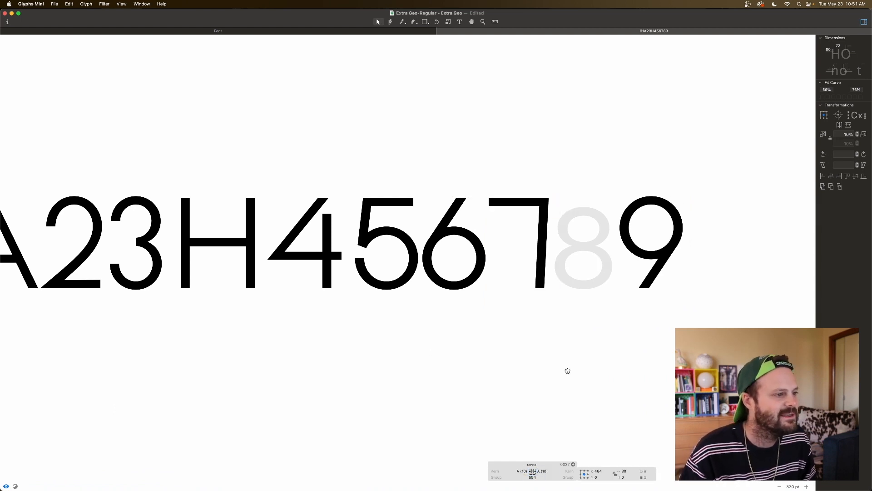
key("shift+Left")
key("shift+Left")
key("shift+Left")
key("shift+Left")
key("shift+Left")
key("shift+Left")
key("shift+Left")
key("shift+Left")
key("shift+Left")
key("shift+Left")
key("shift+Left")
key("shift+Left")
key("shift+Left")
key("shift+Left")
key("shift+Left")
key("shift+Left")
key("shift+Left")
key("shift+Left")
key("shift+Left")
key("shift+Left")
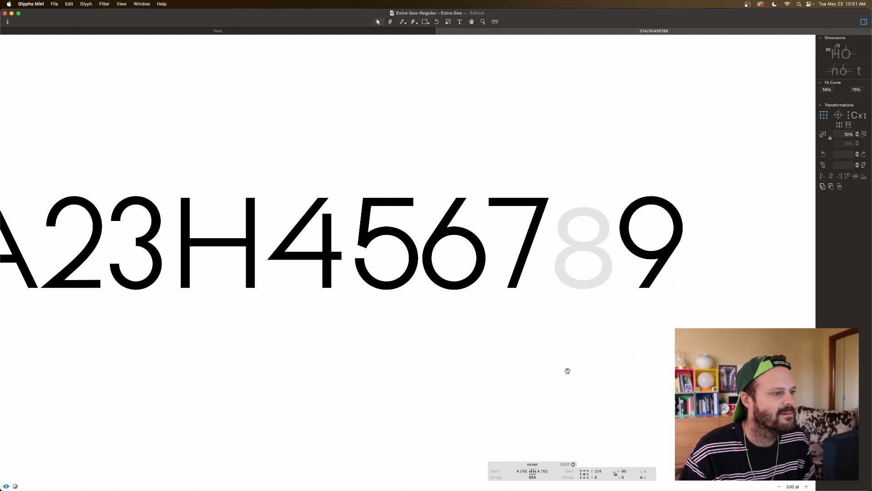
key("shift+Left")
key("shift+Left")
key("shift+Left")
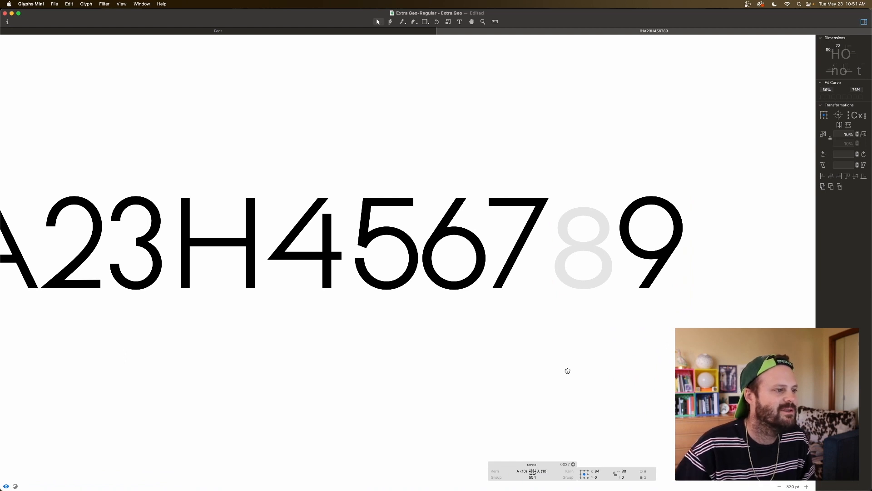
Shift the seven's upper right corner, including the stem's top and the bar's end, right to X 604.
left_click_drag(560, 189, 532, 224)
key("space")
key("shift+Right")
key("shift+Right")
key("shift+Right")
key("shift+Right")
key("shift+Right")
key("shift+Right")
key("shift+Right")
key("shift+Right")
key("shift+Right")
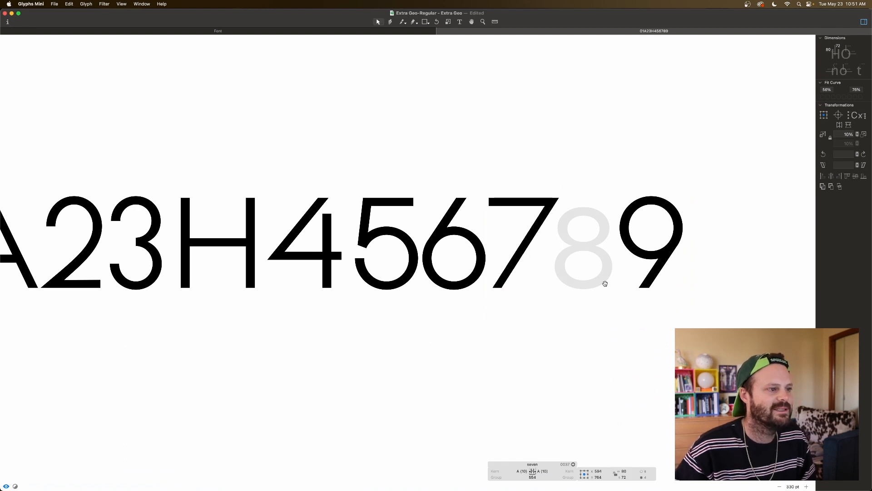
key("shift+Right")
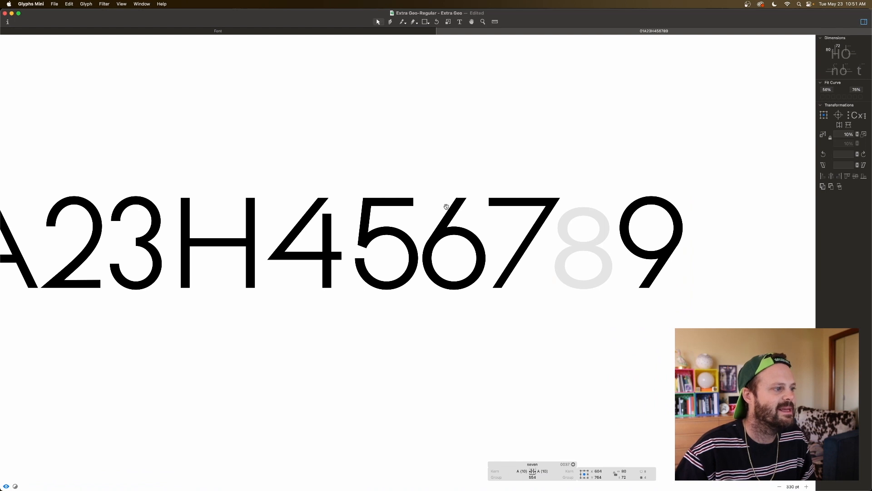
Thicken the seven's diagonal by moving its right edge right to X 399, and check its measurements.
left_click(551, 263)
left_click(524, 255)
key("space")
key("Right")
key("shift+Right")
key("shift+Right")
key("Left")
key("Left")
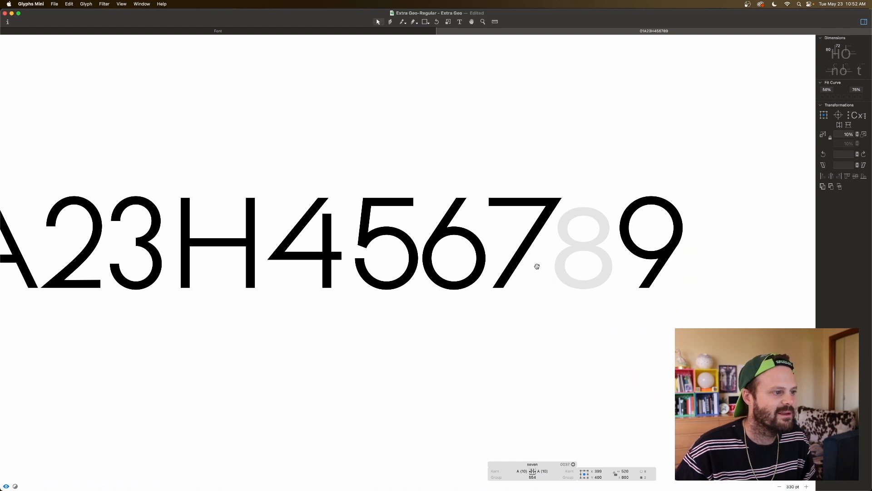
key("space")
key("l")
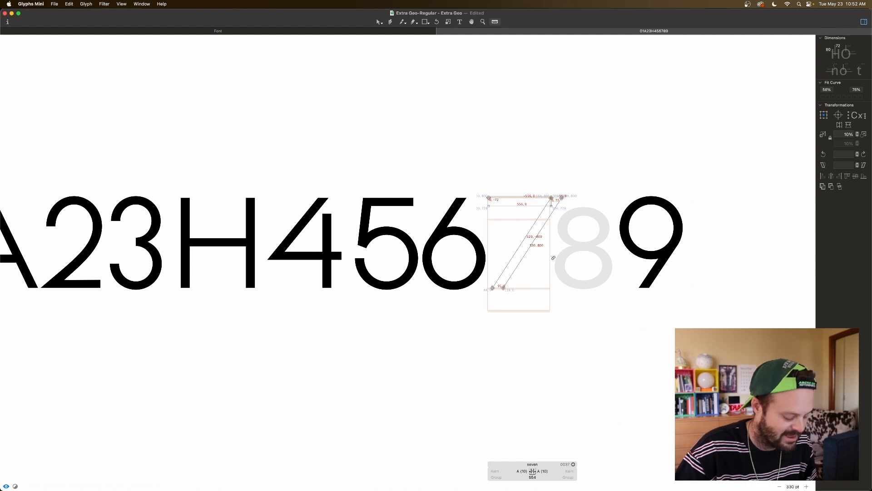
key("v")
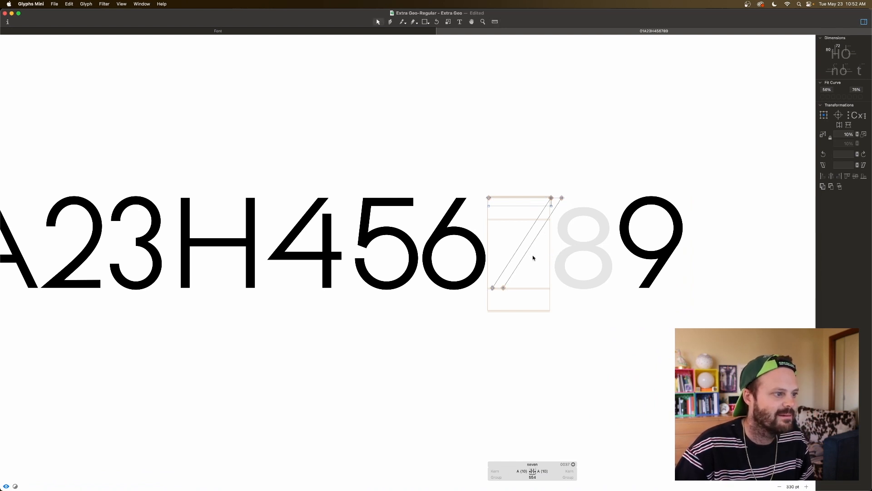
Thin the seven's diagonal by moving its right edge 4 units left, and measure the stroke thickness.
double_click(530, 247)
key("space")
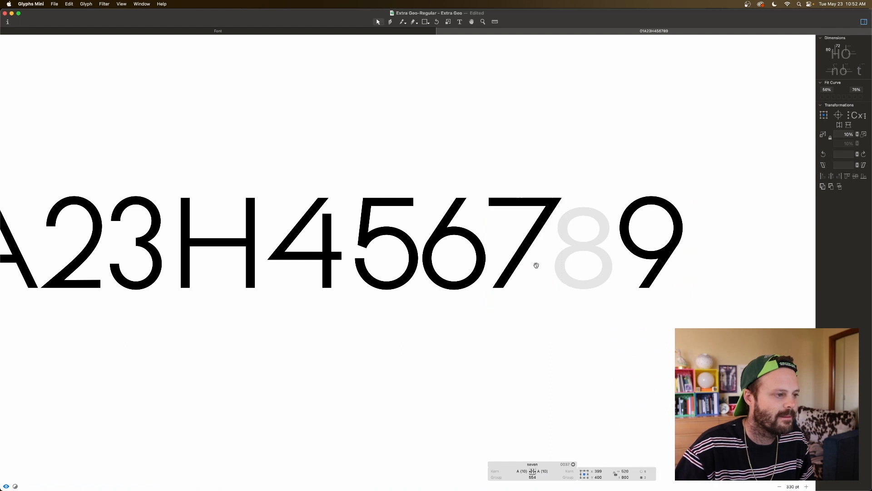
key("Left")
key("Left")
key("Left")
key("Left")
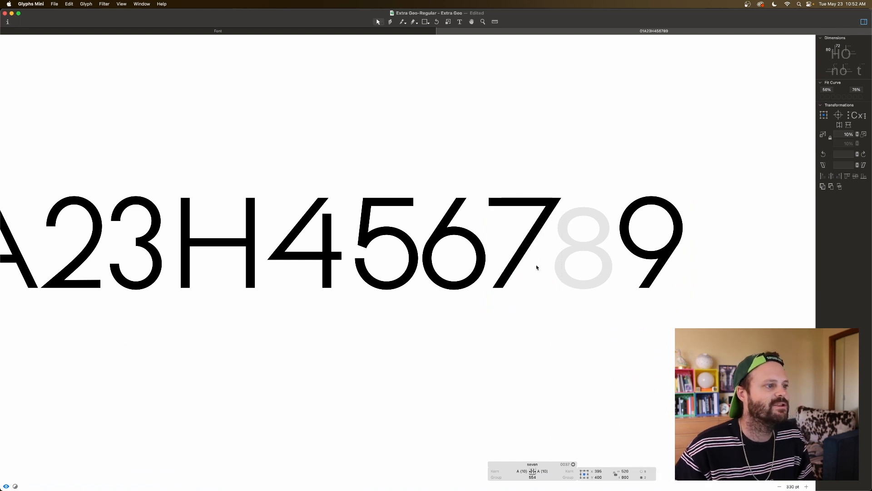
key("l")
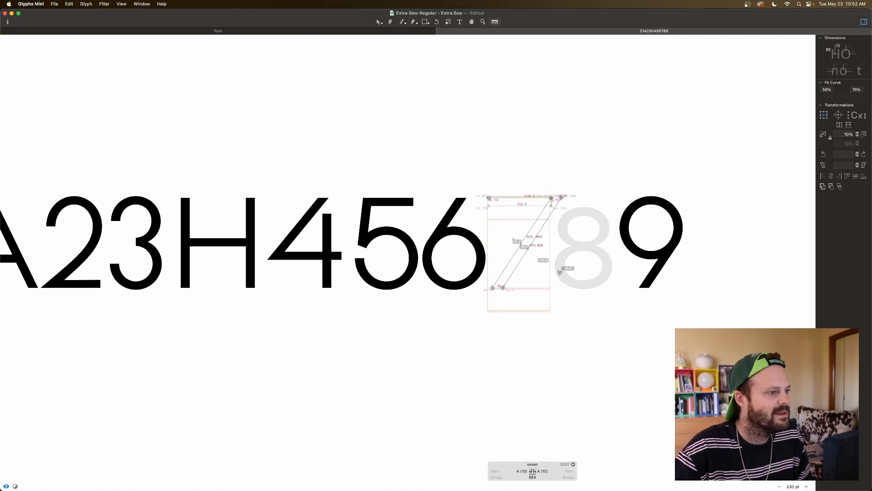
key("space")
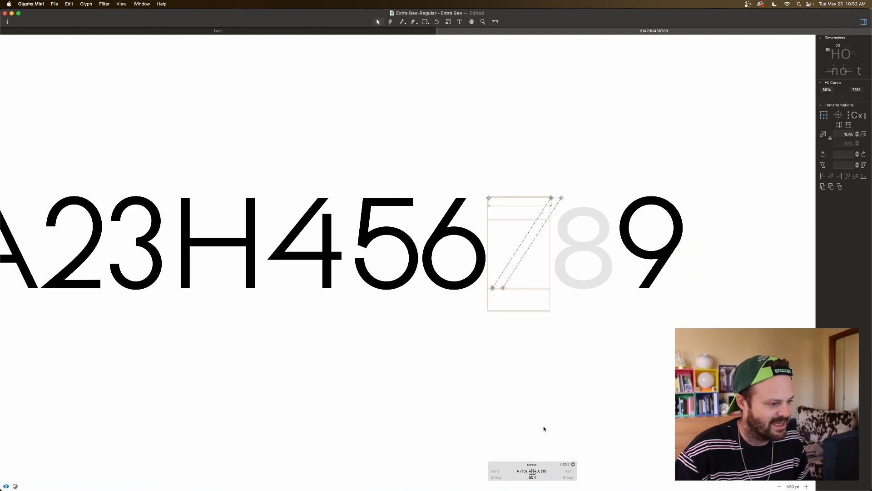
Reapply the A-based sidebearings on both sides of the seven and preview its spacing among the numerals.
left_click(540, 471)
key("Return")
left_click(526, 471)
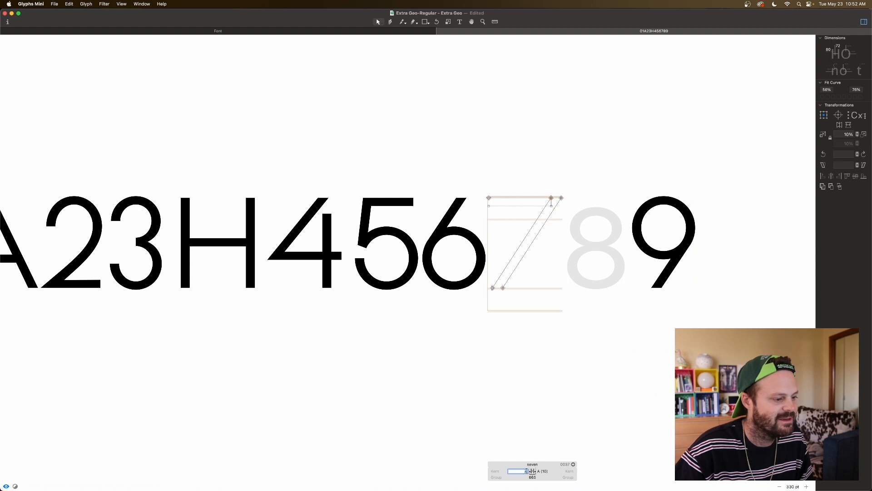
left_click(544, 471)
key("Return")
scroll(553, 434, "up", 3)
key("space")
scroll(555, 284, "right", 3)
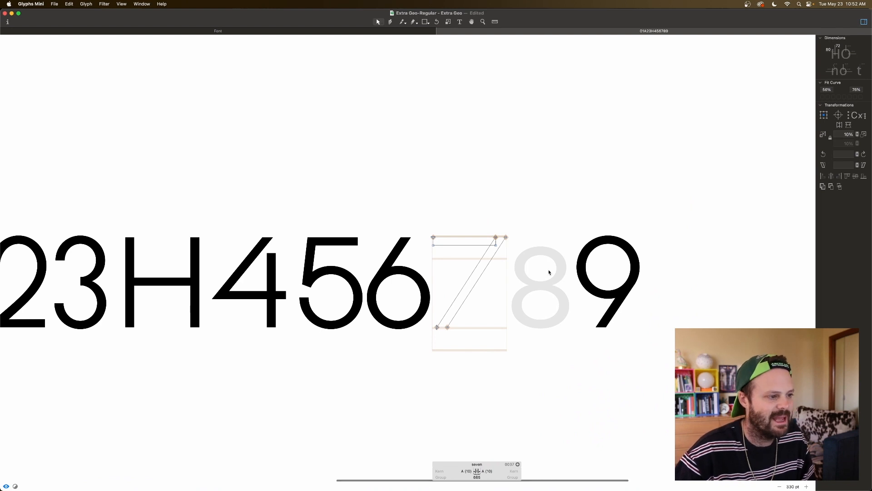
scroll(397, 309, "left", 2)
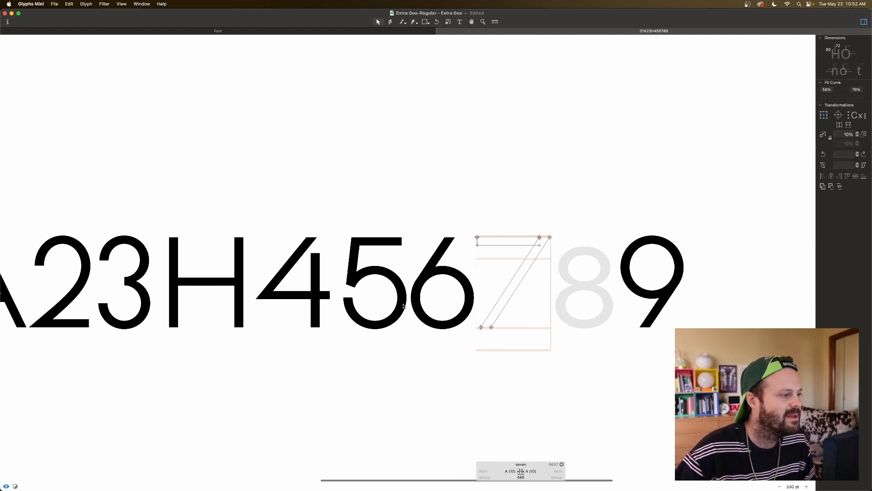
Copy the complete outline of the three and paste it into the eight.
double_click(471, 298)
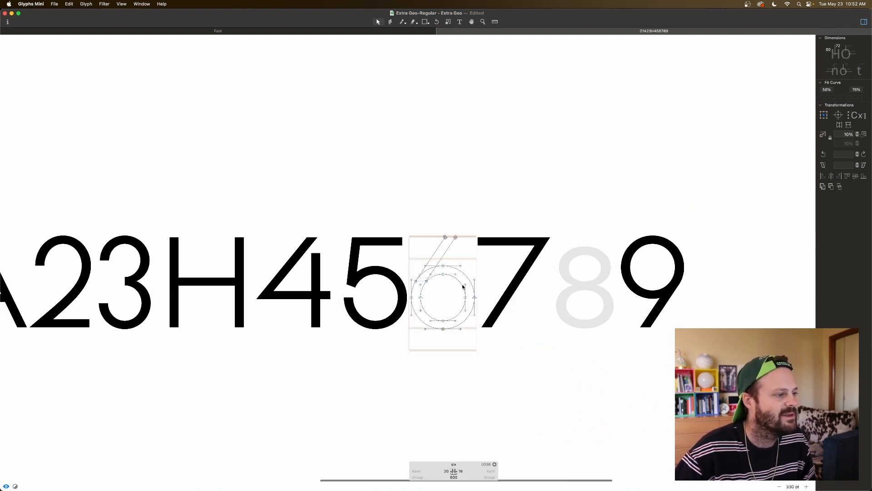
scroll(434, 286, "left", 1)
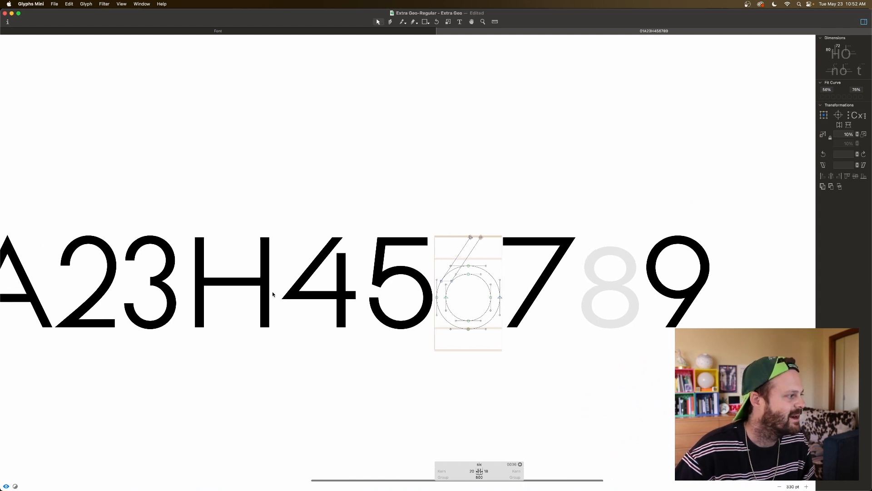
scroll(272, 294, "left", 3)
double_click(243, 283)
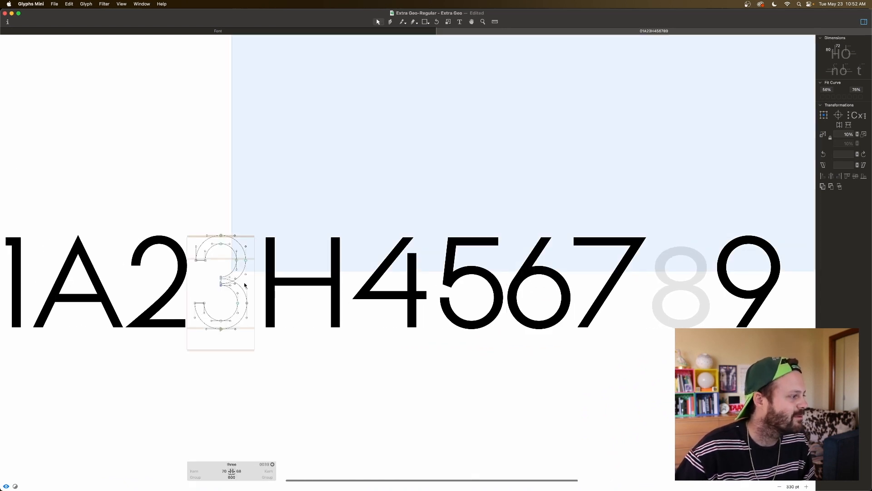
left_click(245, 285)
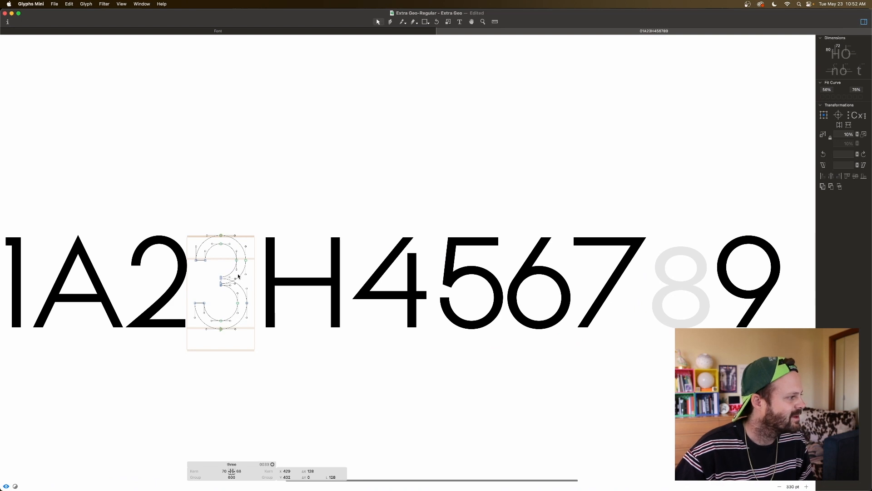
key("super+a")
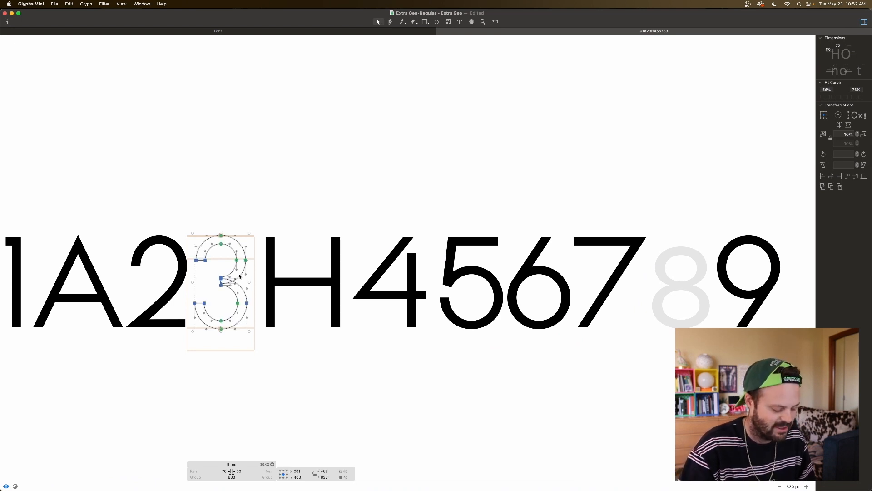
scroll(240, 275, "right", 10)
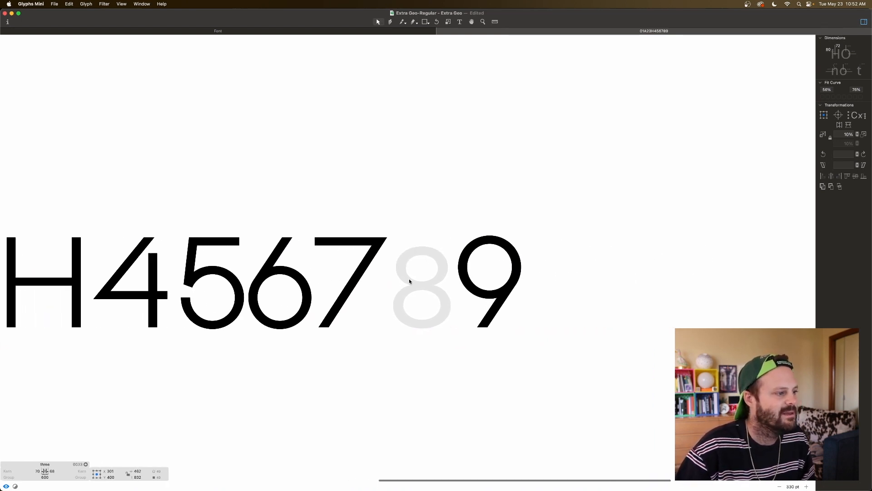
left_click(426, 283)
key("super+v")
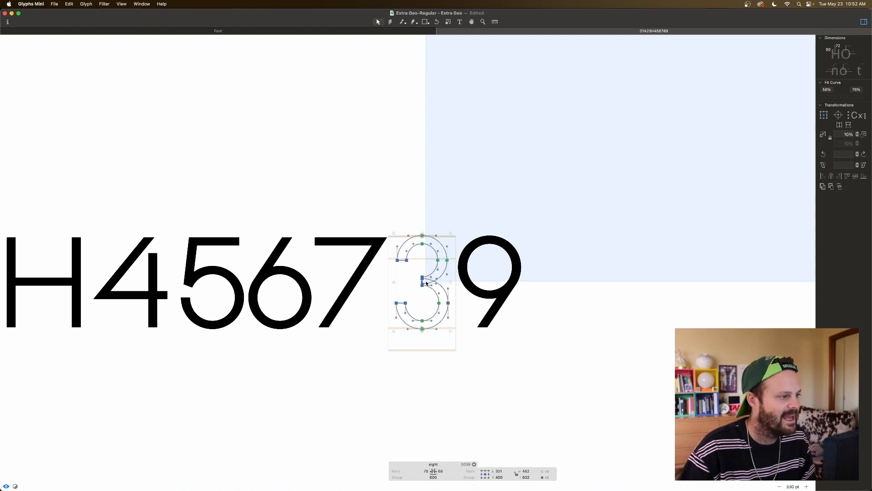
Delete the centre junction nodes of the pasted three outline in the eight.
left_click(397, 286)
key("super+plus")
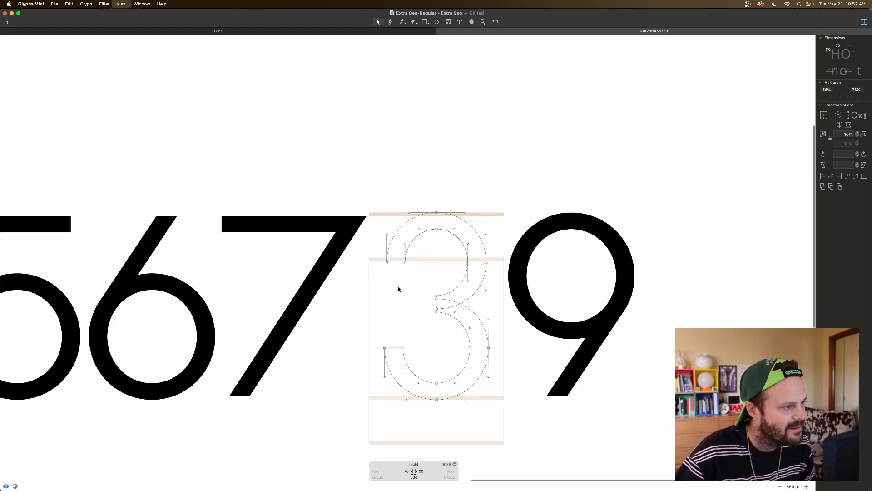
left_click_drag(430, 284, 444, 328)
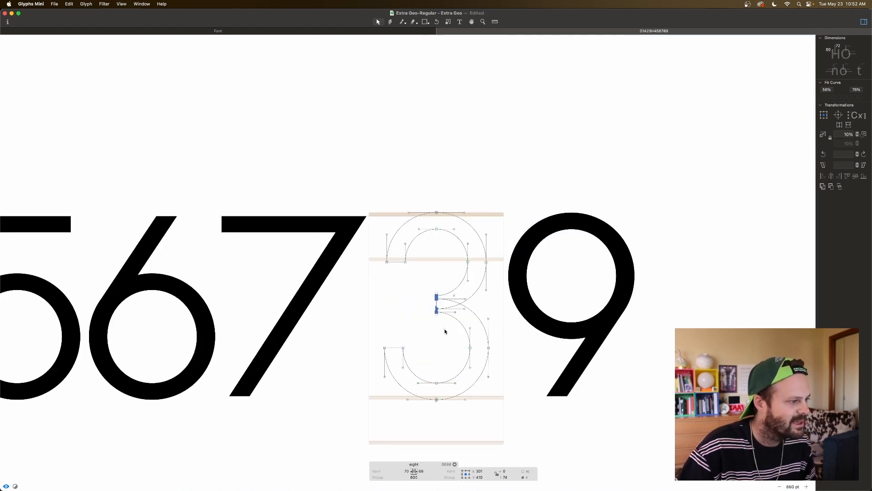
left_click(444, 328)
left_click_drag(422, 280, 449, 322)
key("Delete")
Delete the straight end segments from the upper and lower arcs, leaving open curves.
left_click(397, 263)
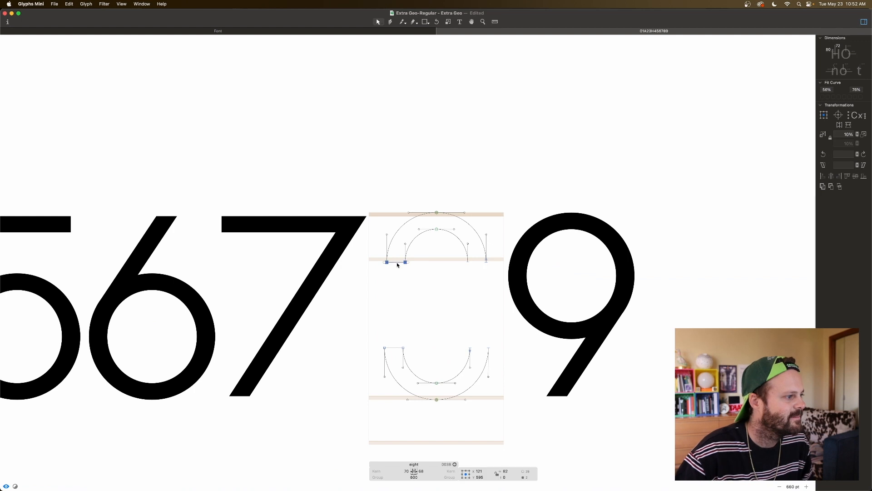
key("Delete")
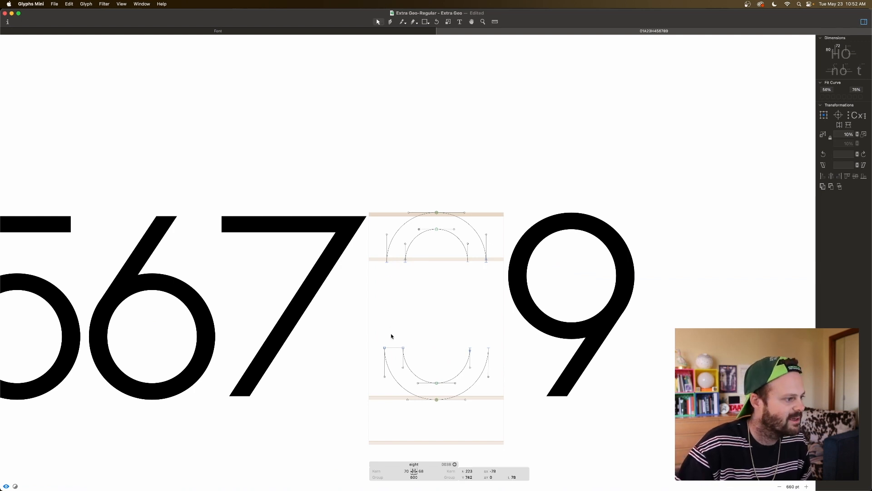
left_click(387, 348)
key("Delete")
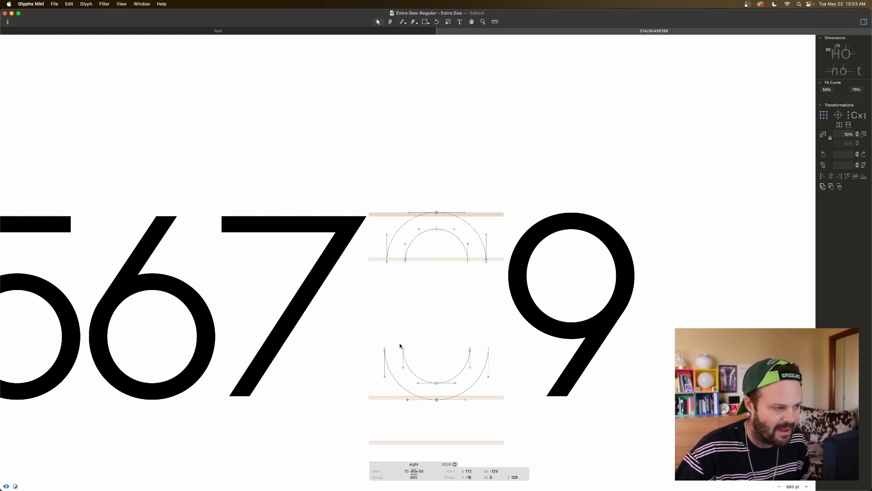
Duplicate the lower arcs and flip the copy vertically to form the eight's full lower bowl.
left_click_drag(379, 337, 507, 412)
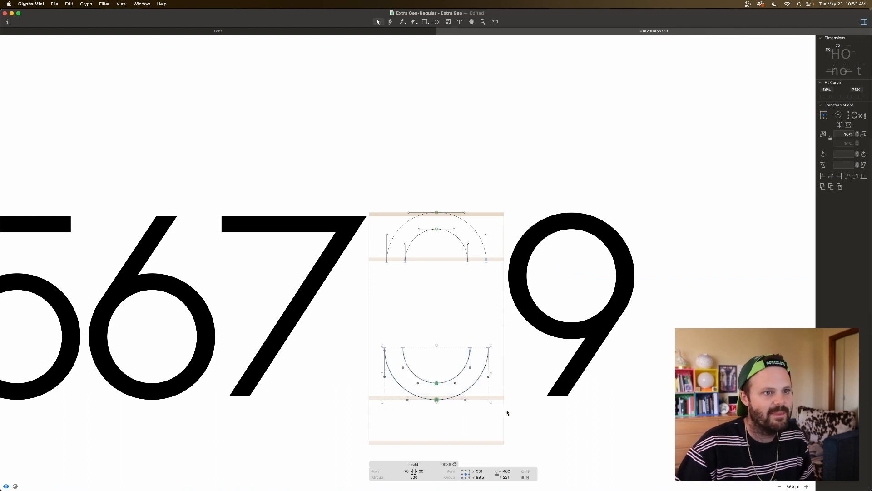
left_click(848, 125)
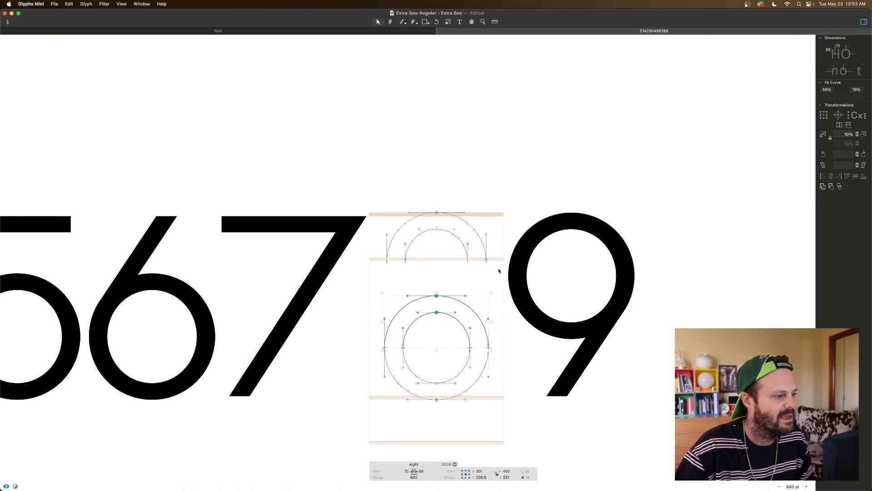
left_click(449, 278)
key("space")
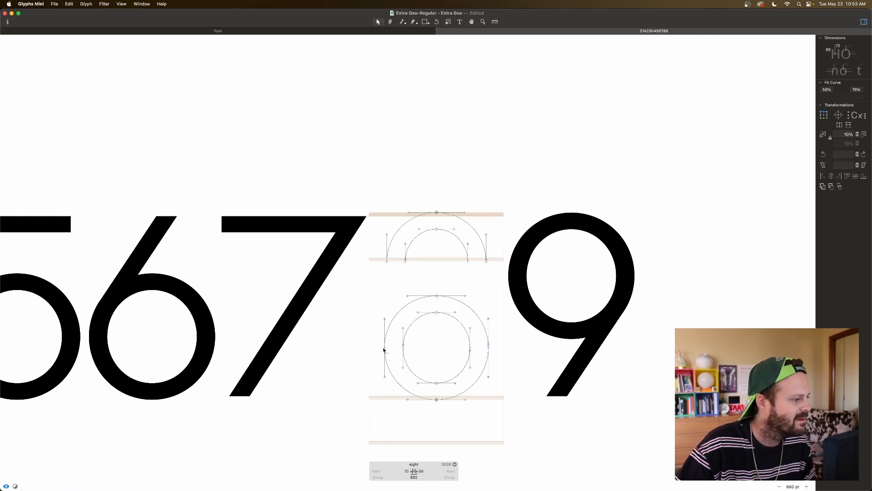
Join the open ends at the sides of the lower bowl's outer and inner curves.
left_click(384, 348)
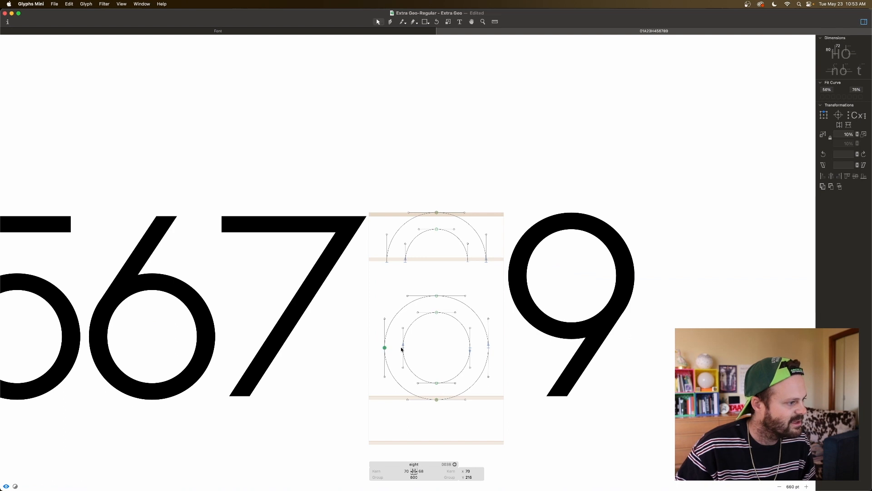
key("Escape")
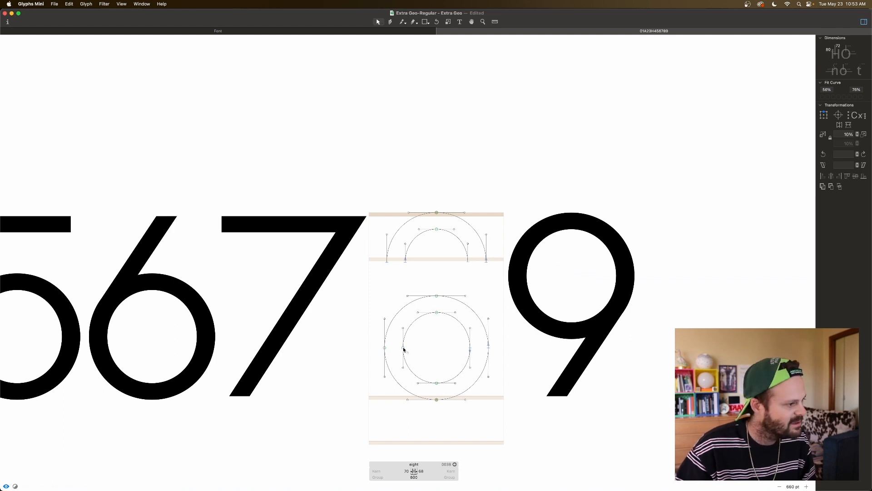
left_click(470, 348)
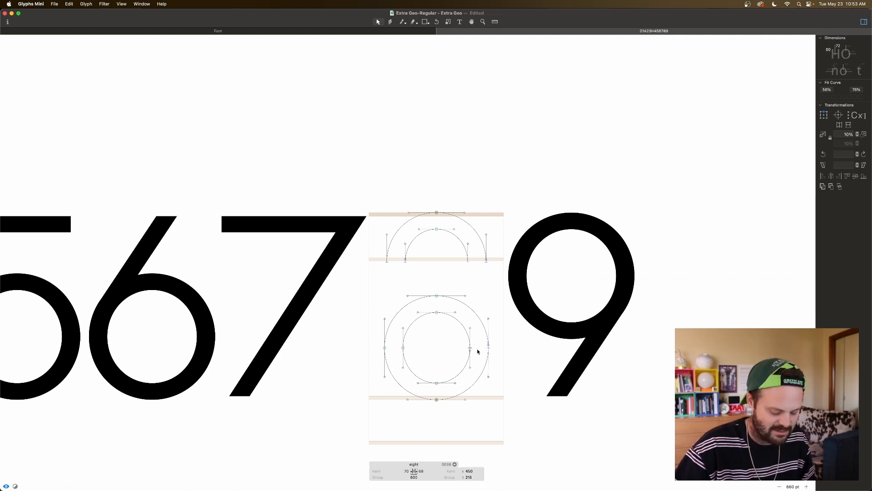
key("Escape")
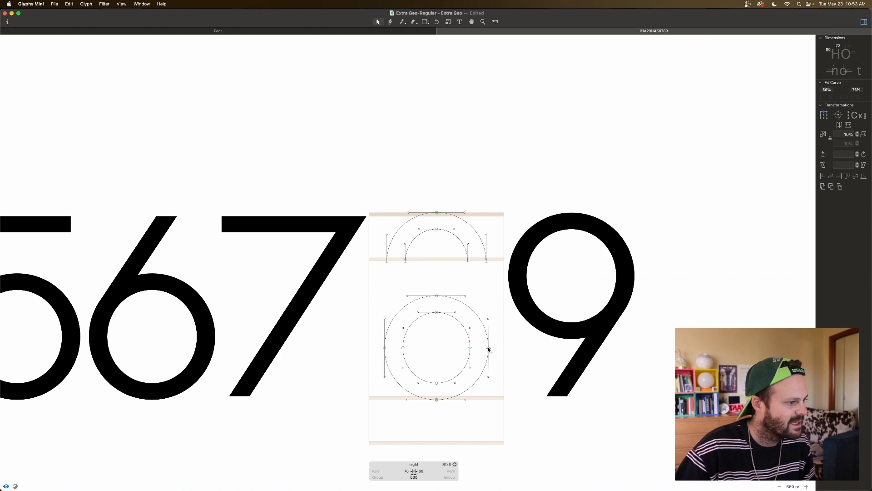
Copy and paste both upper arcs and flip the copy vertically to form the eight's full upper bowl.
double_click(406, 247)
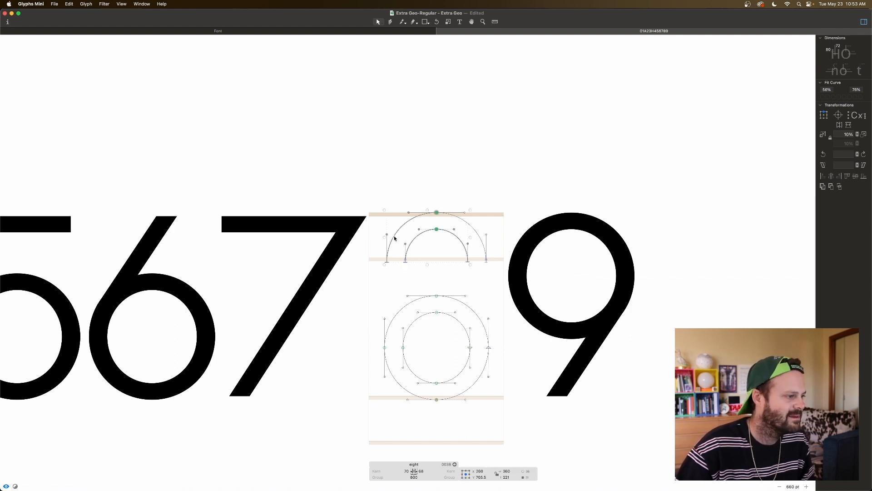
double_click(394, 238, "shift")
key("super+c")
key("super+v")
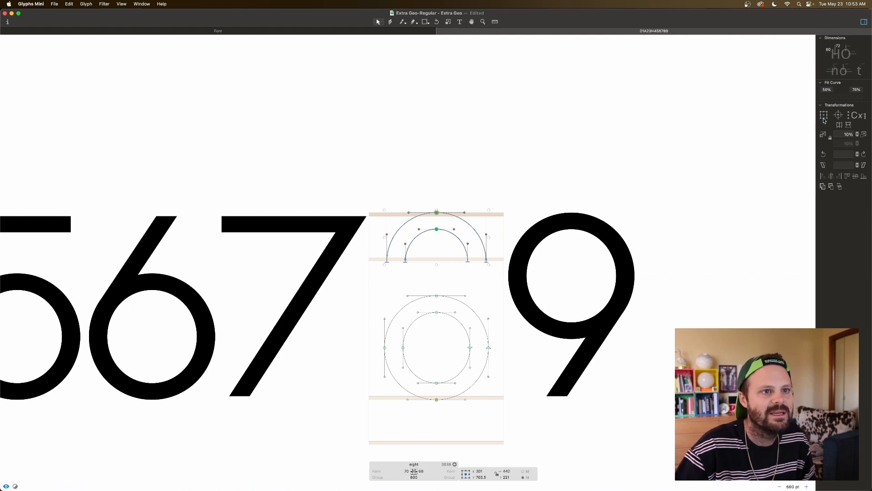
left_click(848, 125)
left_click(467, 250)
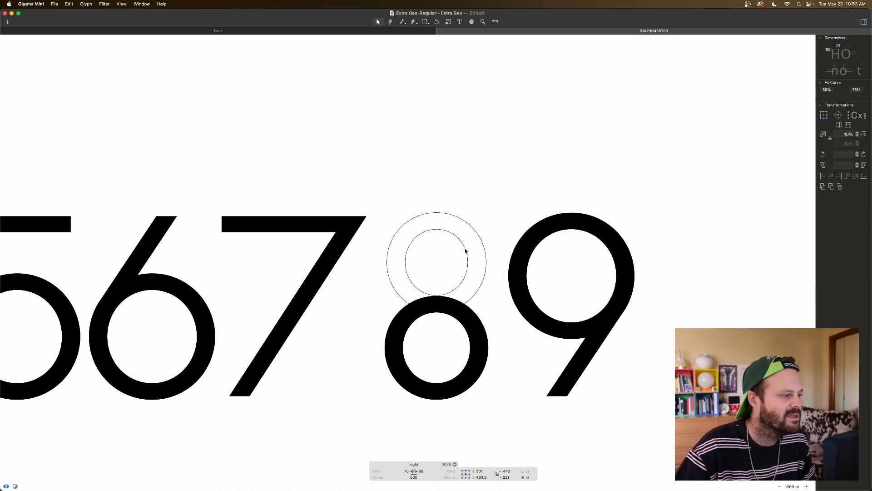
Join the open ends at the sides of the upper bowl's outer and inner curves.
left_click(406, 261)
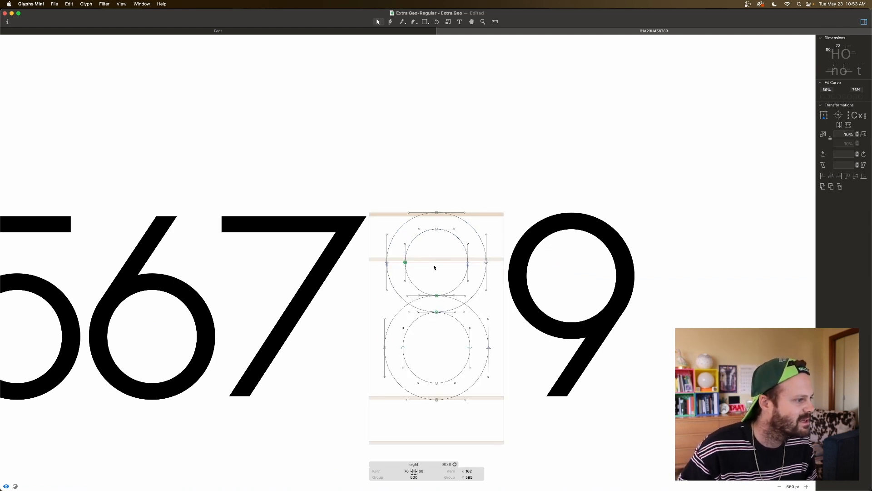
scroll(434, 266, "left", 1)
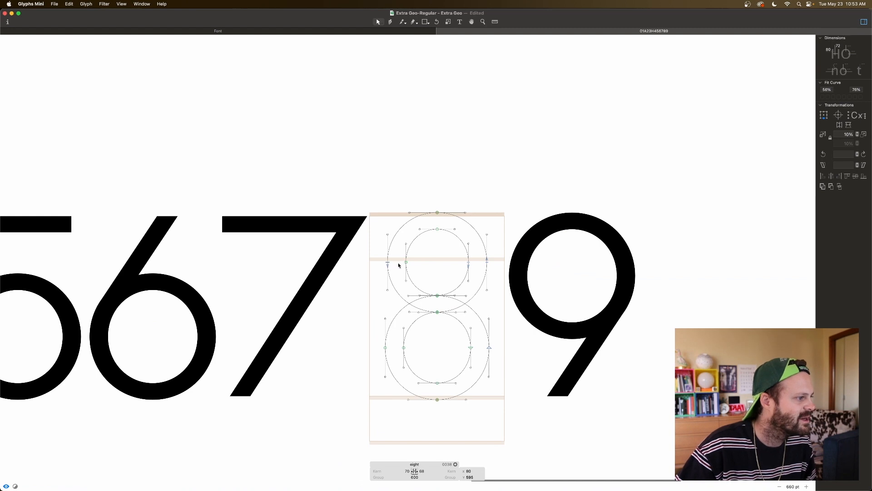
key("super+j")
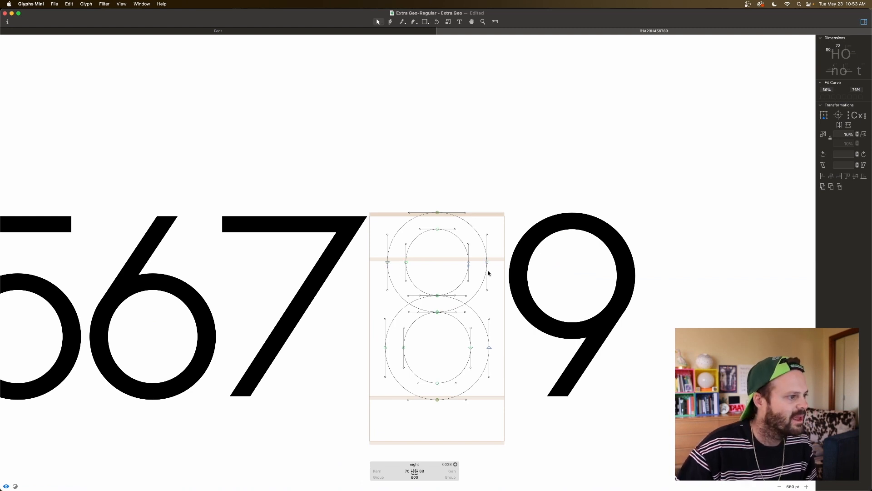
left_click(469, 262)
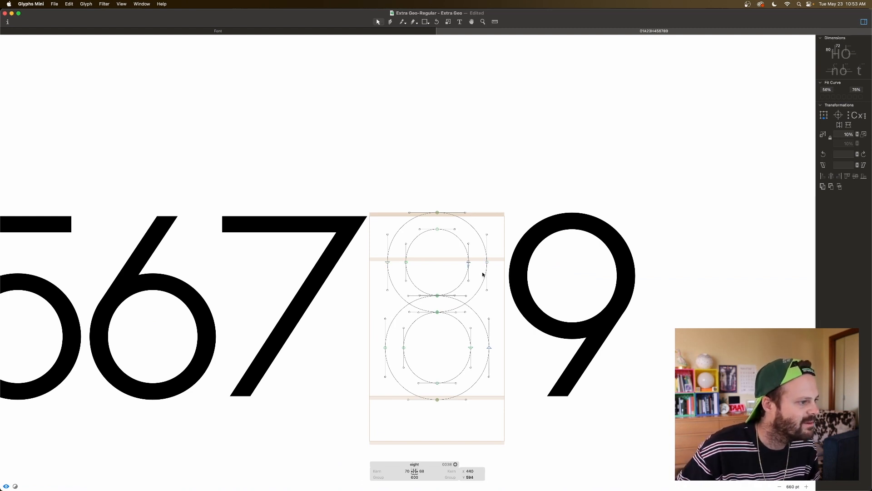
left_click(483, 274)
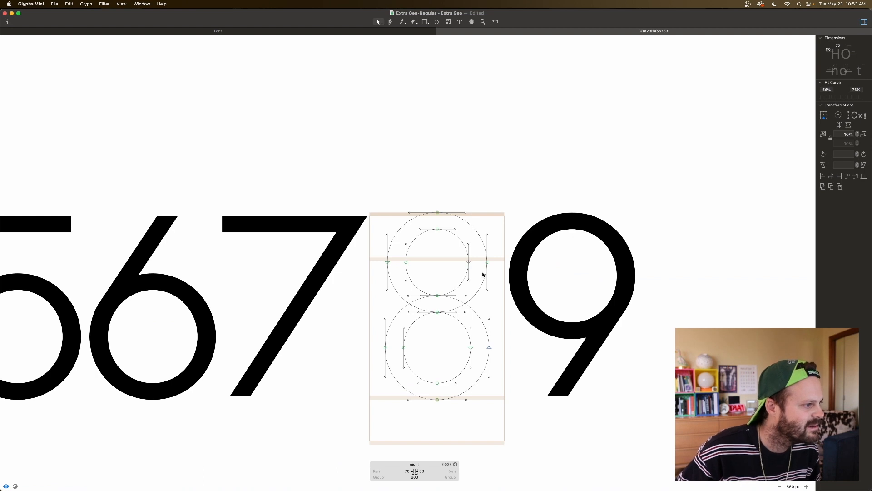
key("space")
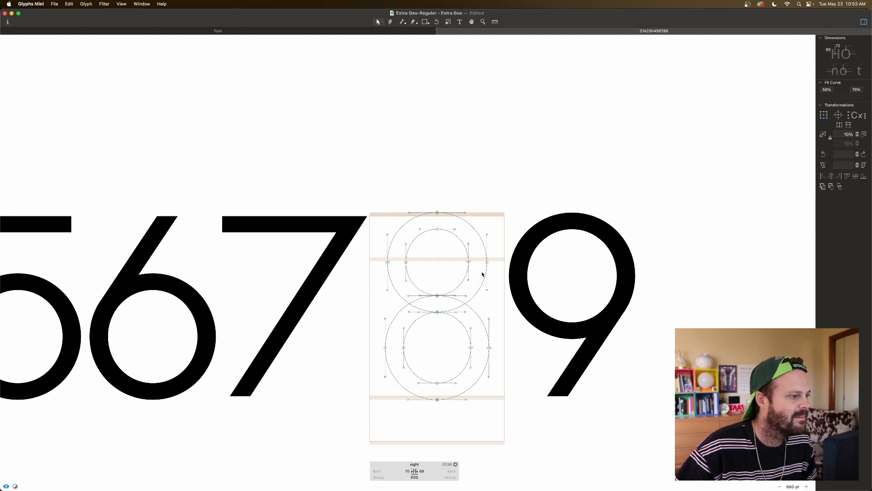
Align the upper bowl's four side nodes to the same height and preview the eight.
left_click(487, 262)
left_click_drag(491, 259, 362, 267)
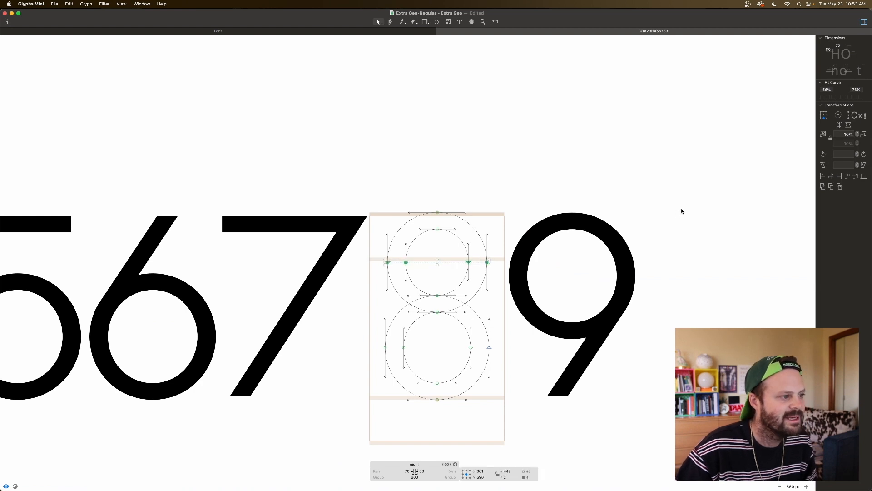
left_click(855, 176)
key("space")
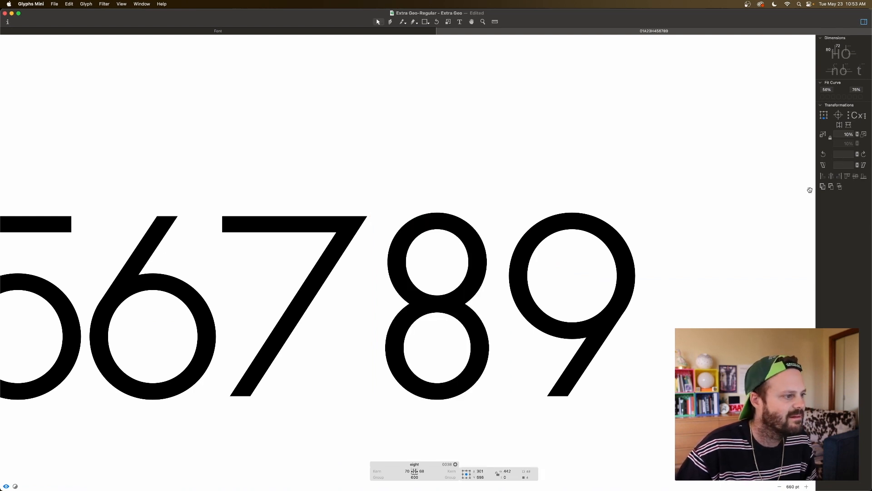
left_click(439, 285)
left_click(438, 295)
key("shift+Down")
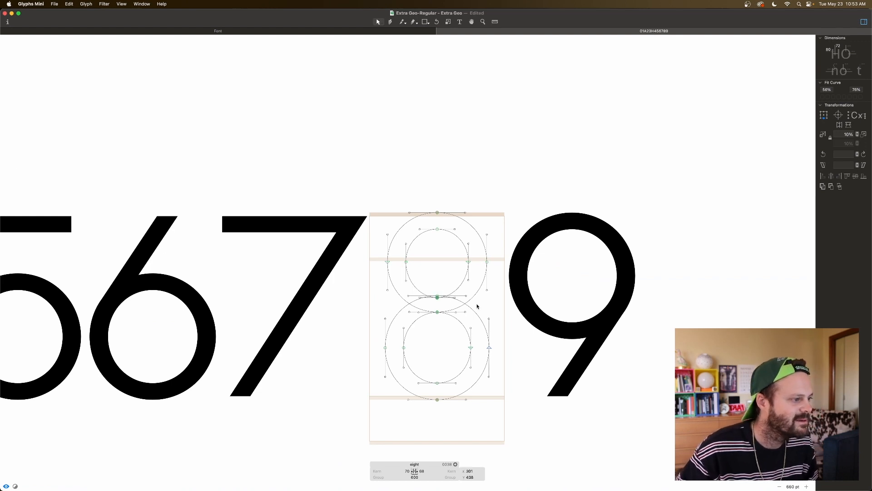
key("Down")
key("Down")
key("Down")
key("Down")
key("space")
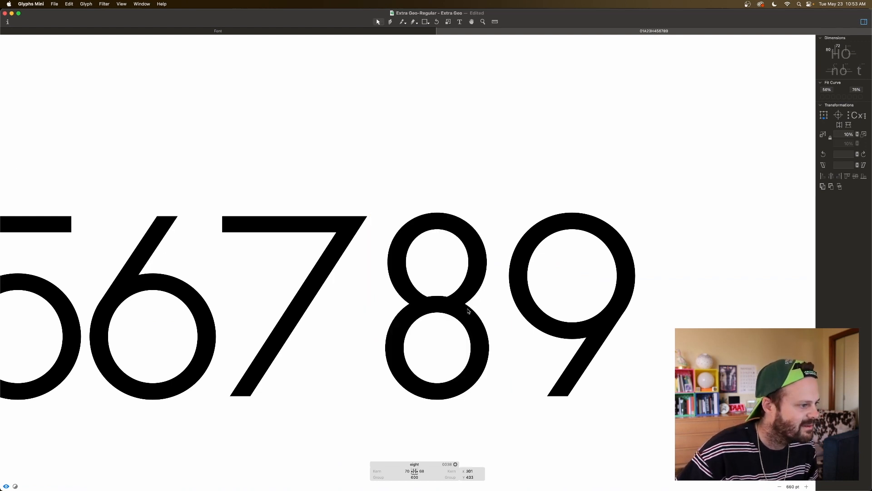
scroll(438, 318, "left", 1)
key("super+z")
key("super+z")
key("super+z")
key("super+z")
key("super+z")
key("super+z")
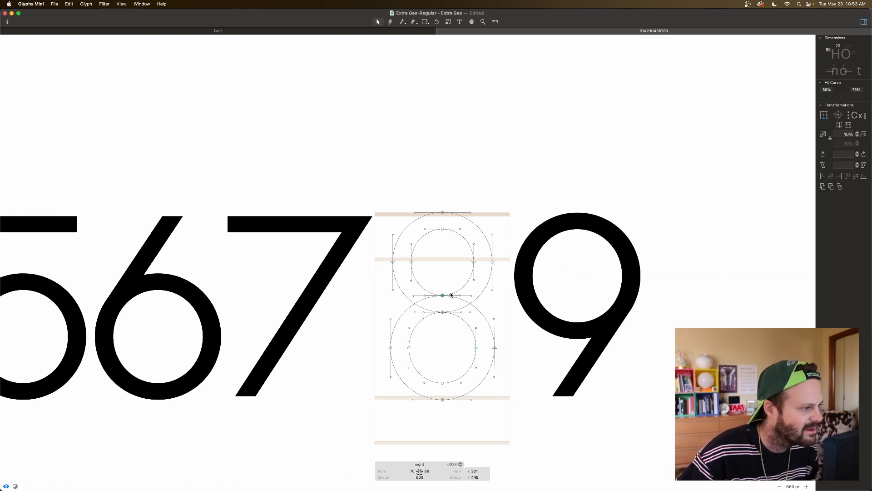
Lower the top node of the lower bowl's outer curve by about 15 units to thin the junction.
left_click(443, 299)
left_click(444, 299)
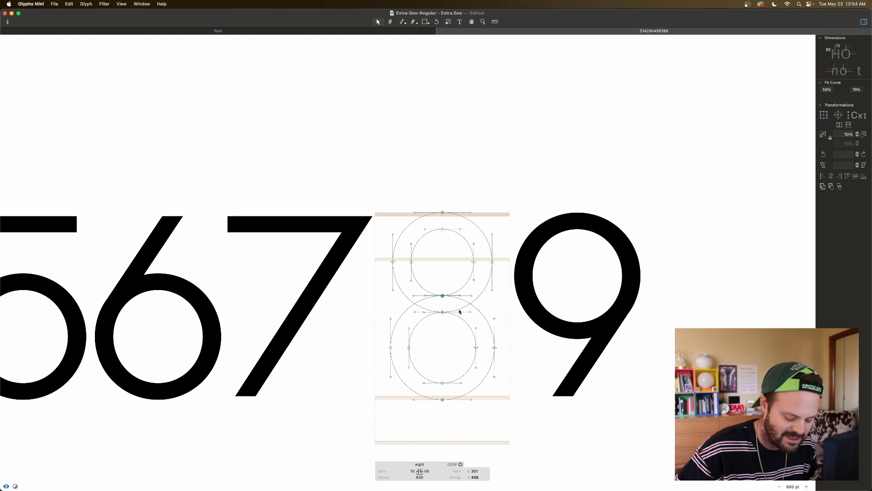
key("shift+Down")
key("Down")
key("Down")
key("Down")
key("Down")
key("Down")
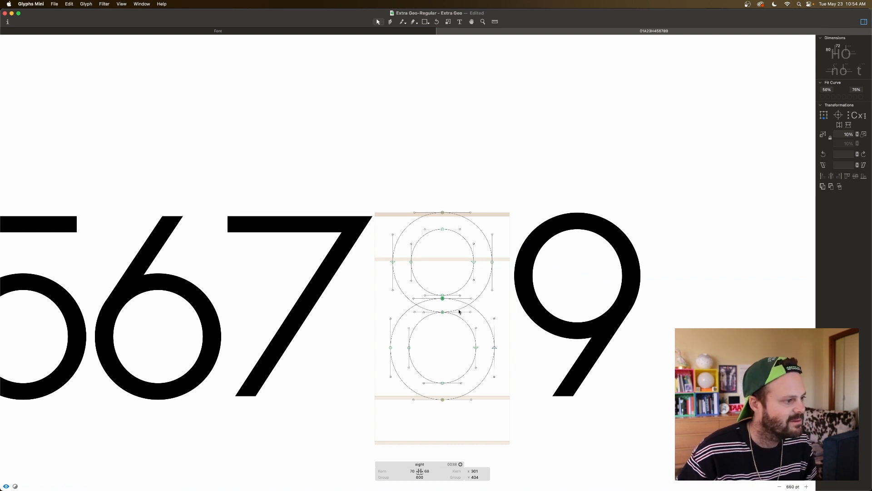
Raise the bottom node of the upper bowl's outer curve to thin the junction, and preview the eight among the numerals.
left_click(444, 312)
key("shift+Up")
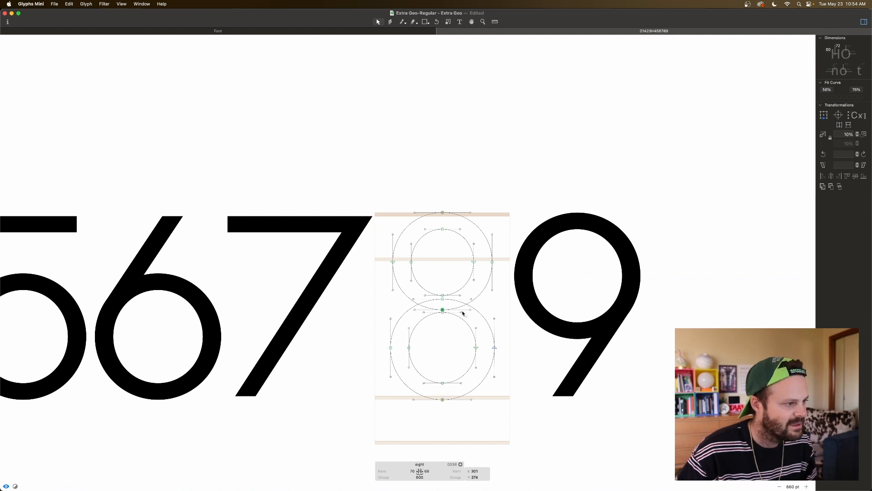
key("Up")
key("super+a")
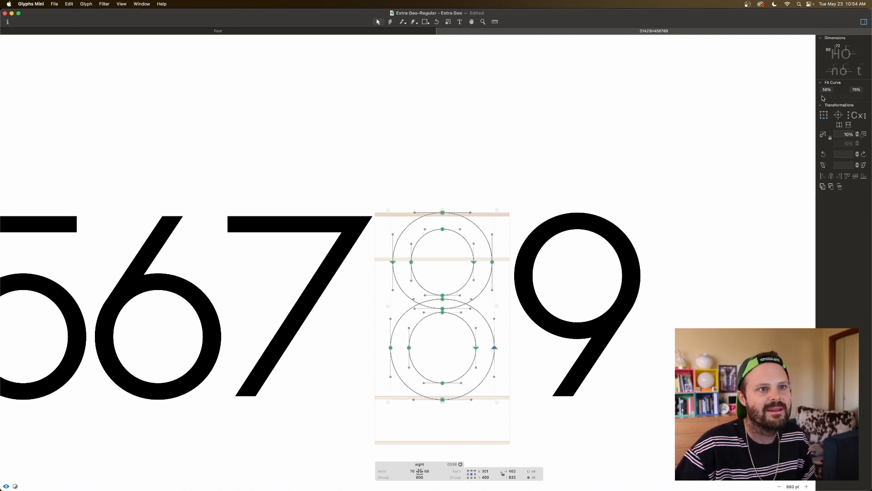
key("space")
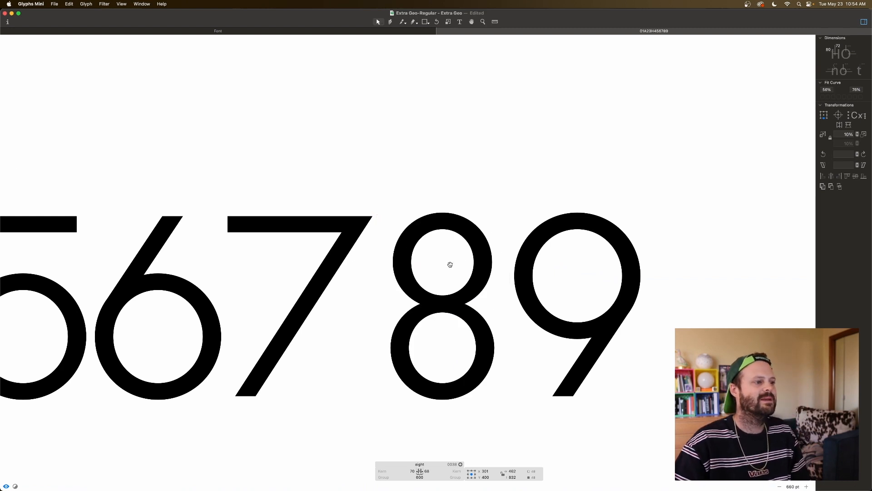
scroll(450, 263, "down", 5)
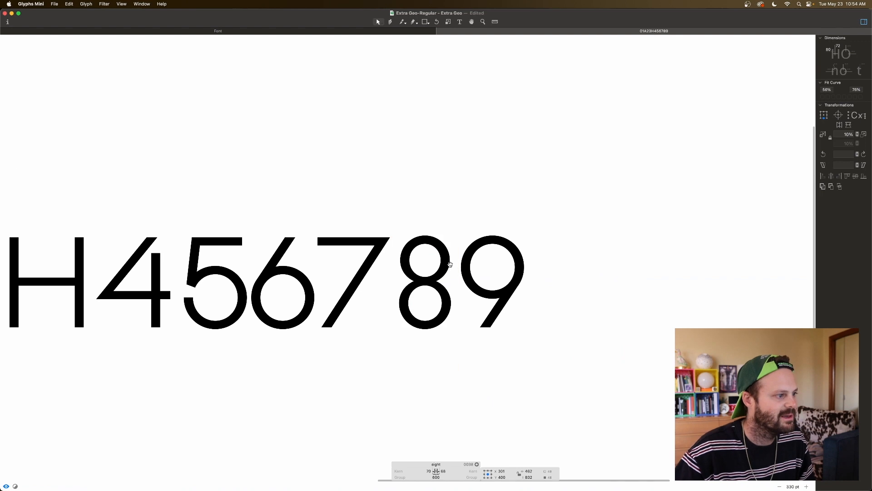
scroll(450, 264, "left", 1)
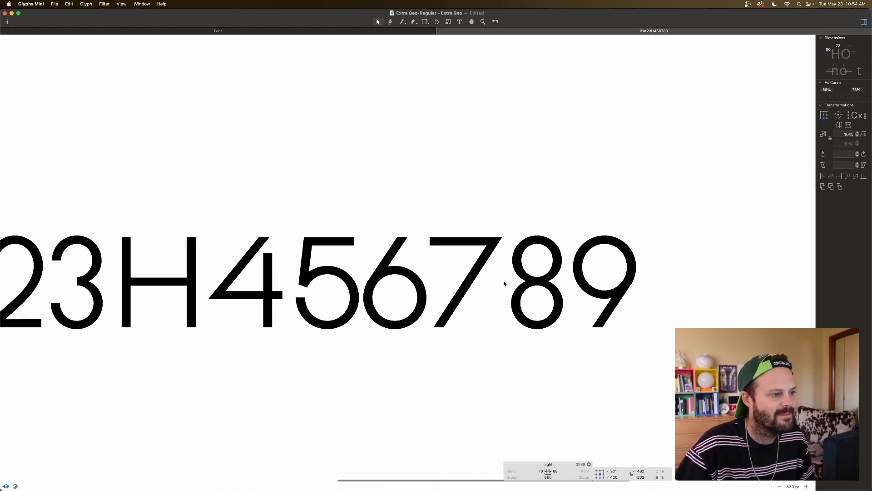
scroll(505, 284, "up", 8)
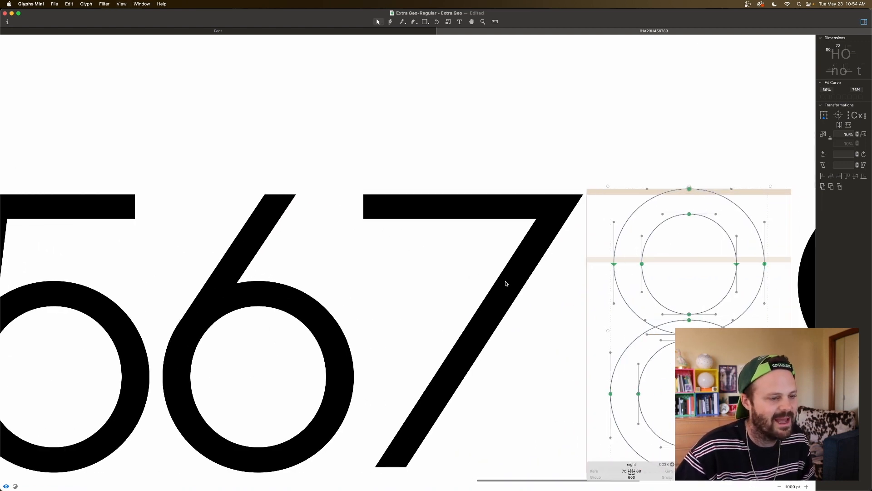
Narrow the eight's upper bowl by moving its left and right side nodes 10 units inward each.
scroll(505, 282, "right", 5)
left_click_drag(484, 253, 418, 275)
key("shift+Right")
left_click_drag(588, 255, 538, 275)
key("shift+Left")
Raise the four junction nodes between the two bowls by 20 units, centring them at Y 430.
left_click_drag(493, 297, 512, 365)
key("shift+Up")
key("shift+Up")
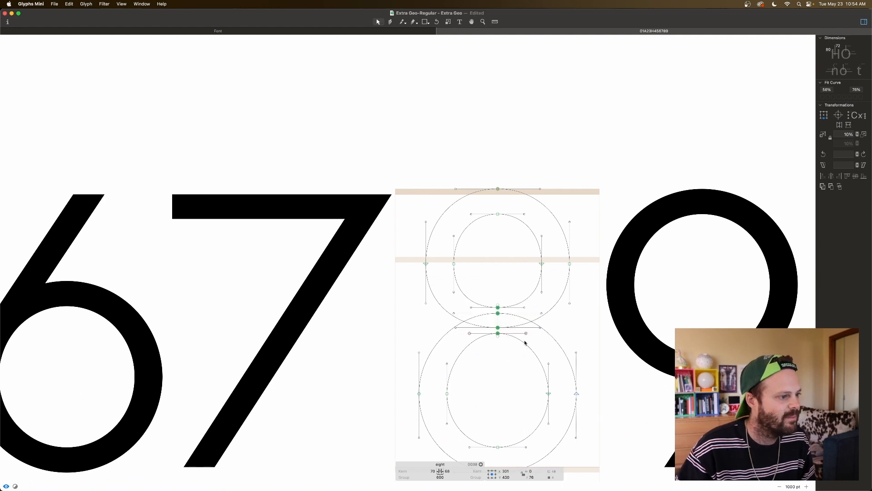
Raise the side nodes of the eight's upper bowl and of its lower bowl by 10 units each.
left_click_drag(586, 253, 418, 279)
key("shift+Up")
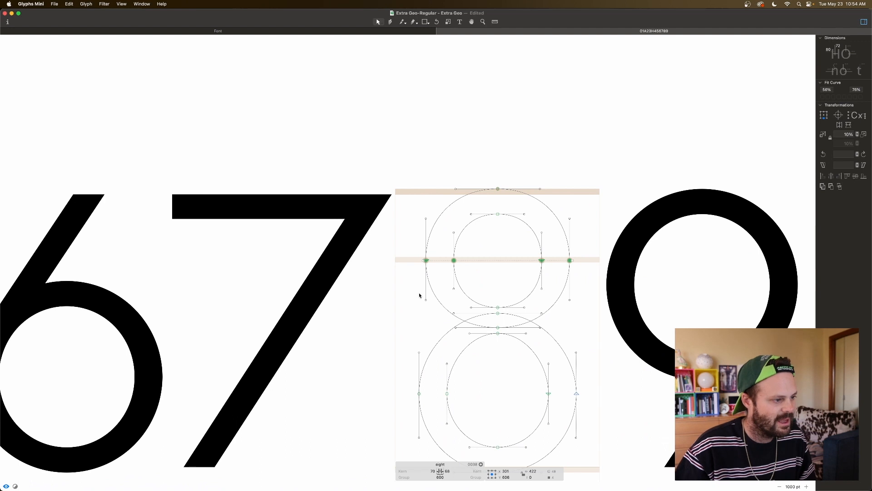
left_click_drag(382, 380, 596, 404)
key("shift+Up")
Widen the eight's lower bowl by moving its left and right side nodes 10 units outward each.
left_click_drag(468, 383, 409, 394)
key("shift+Left")
left_click_drag(537, 383, 580, 391)
key("shift+Right")
key("super+a")
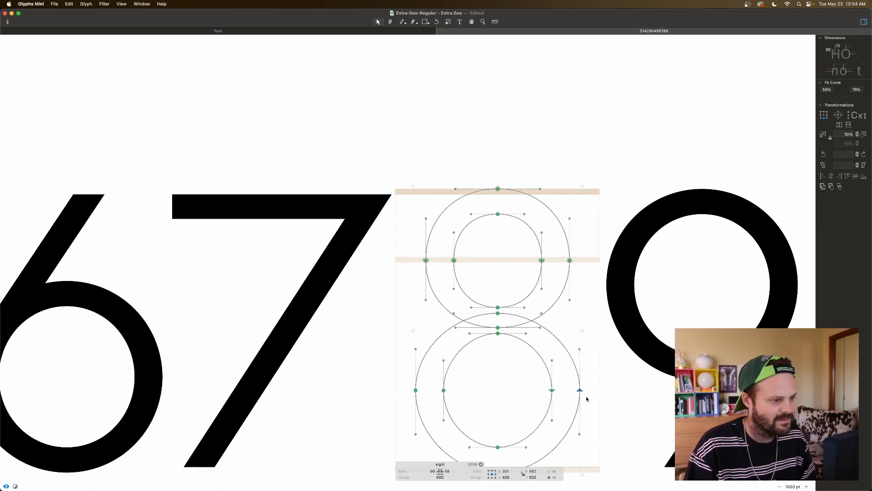
Preview the eight at 500 pt and compare its shape with the other numerals, back to the three.
key("space")
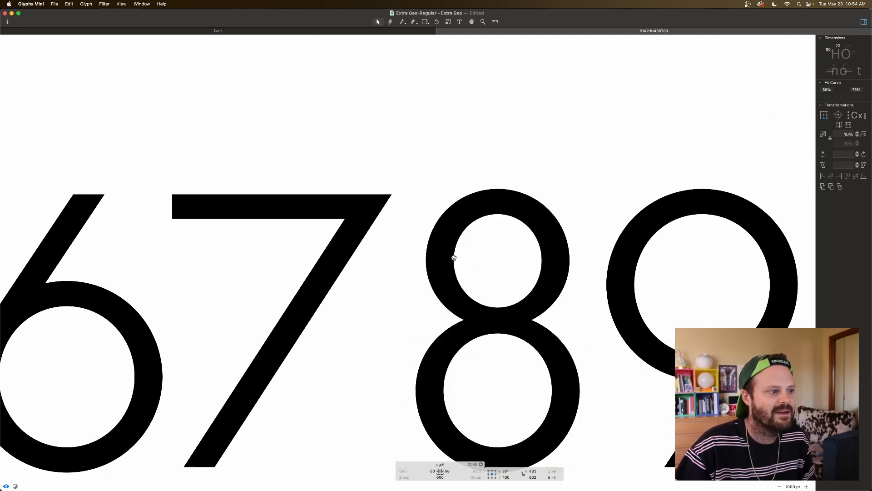
key("super+minus")
key("space")
key("super+minus")
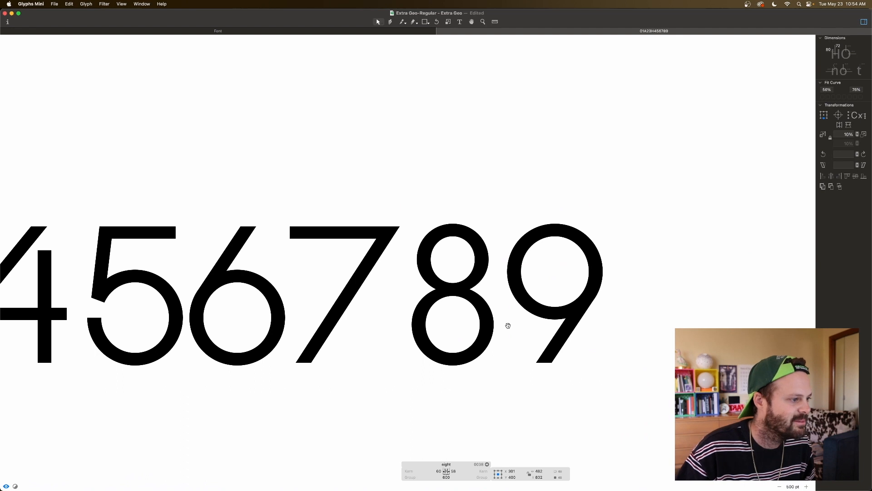
scroll(507, 322, "left", 3)
scroll(507, 321, "left", 8)
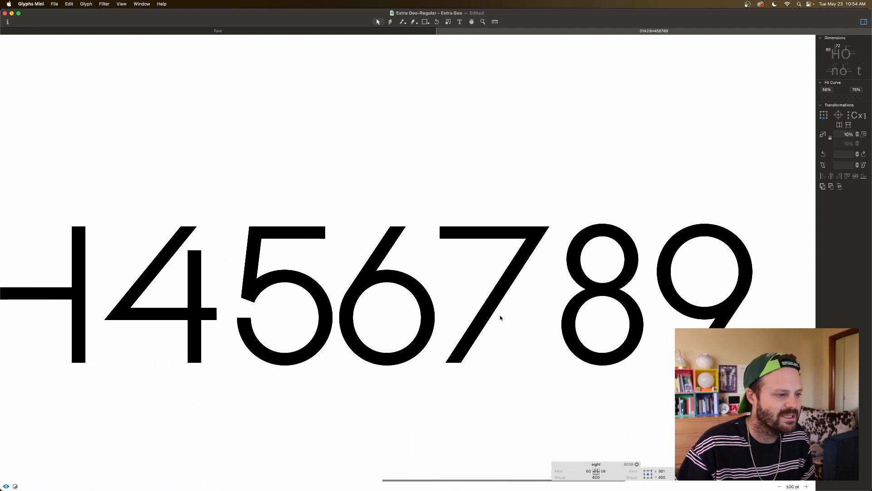
scroll(616, 264, "left", 2)
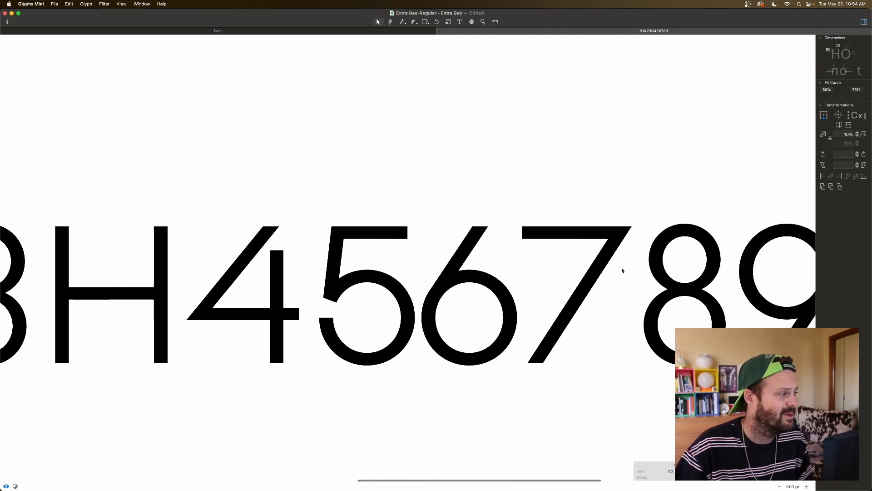
scroll(620, 269, "right", 2)
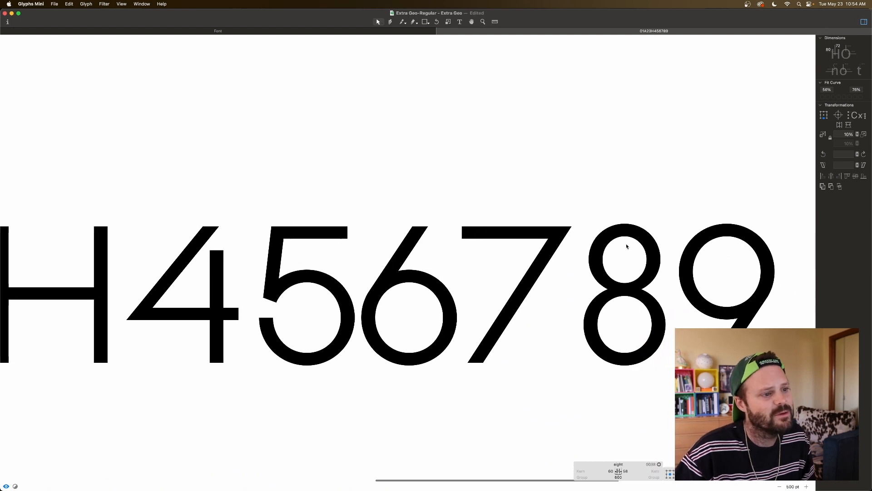
scroll(605, 274, "left", 20)
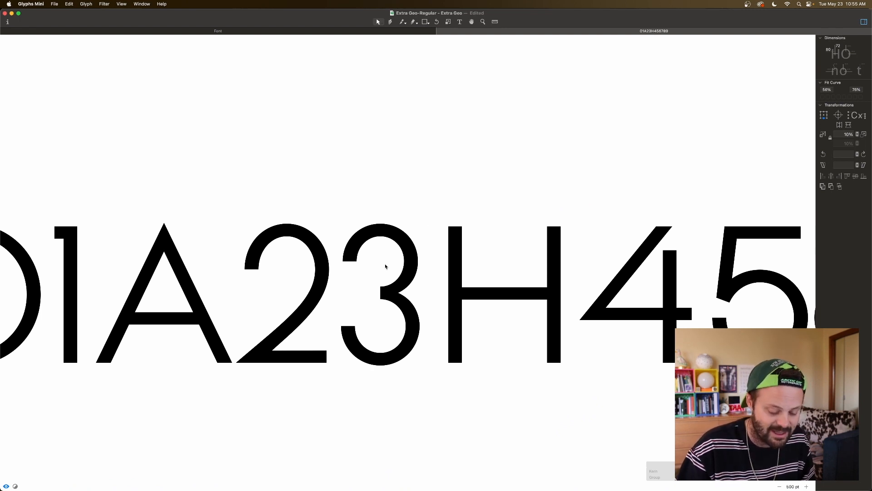
Open the three for editing and delete its upper arc.
key("super+plus")
double_click(383, 265)
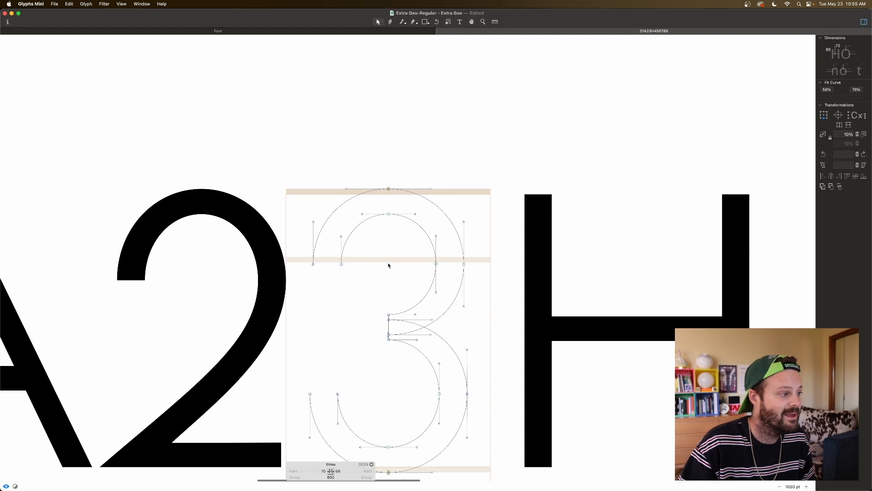
double_click(425, 297)
key("Delete")
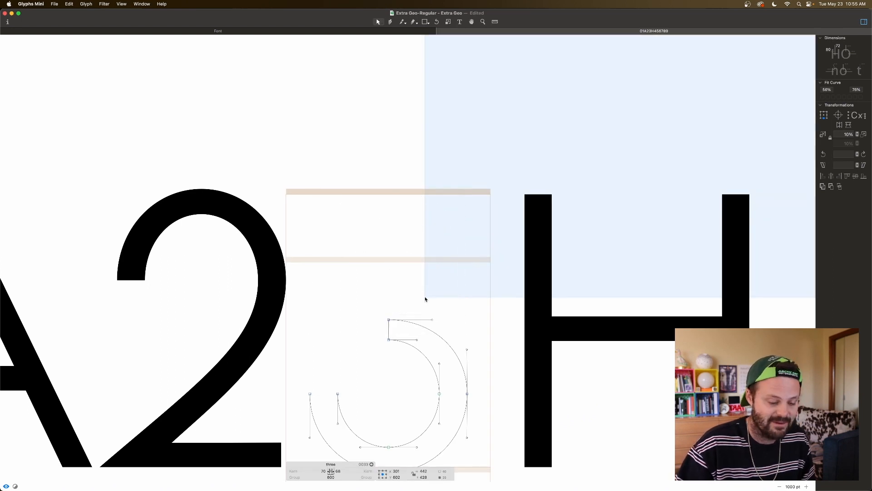
Copy the bar and stem contour from the five and paste it into the three above the lower arc.
scroll(426, 299, "right", 6)
scroll(425, 299, "right", 6)
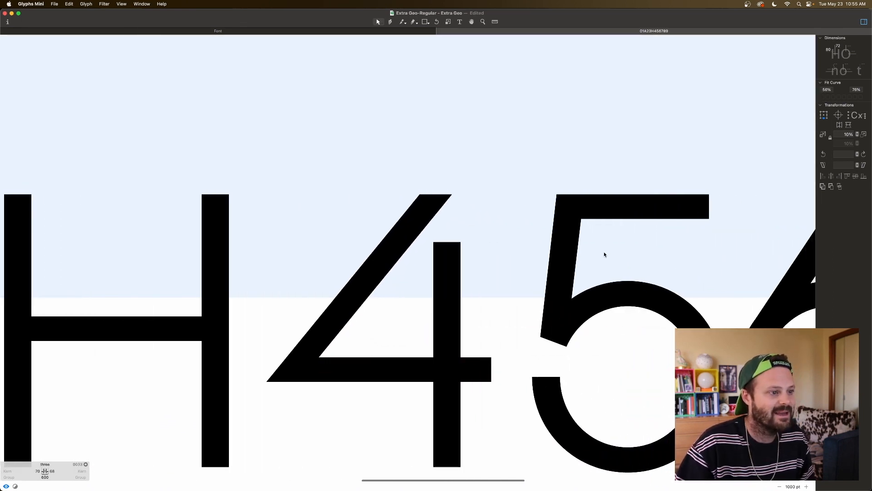
double_click(577, 255)
left_click_drag(577, 255, 578, 257)
key("super+c")
scroll(586, 255, "left", 10)
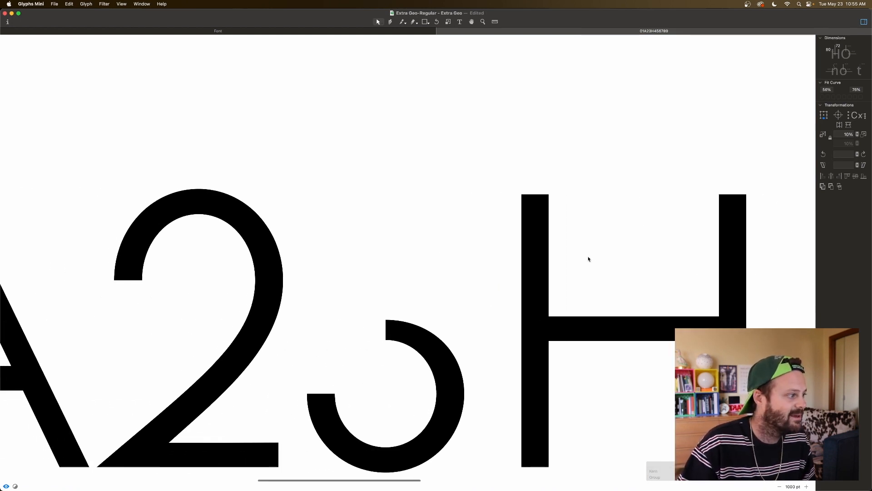
double_click(375, 278)
key("super+v")
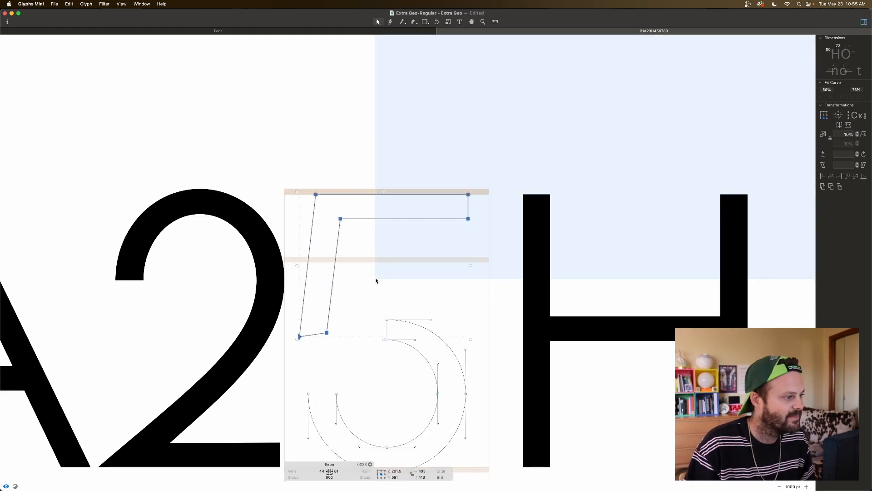
Flip the pasted bar and stem contour horizontally.
scroll(799, 187, "right", 1)
left_click(839, 124)
left_click(480, 332)
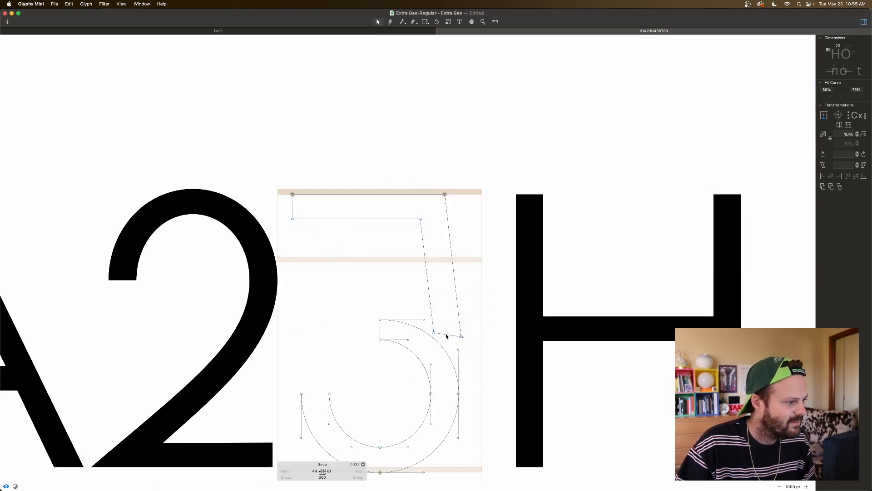
Slant the three's stem into a diagonal by moving its two lower end nodes left until centred at X 299, and preview it.
scroll(446, 336, "left", 1)
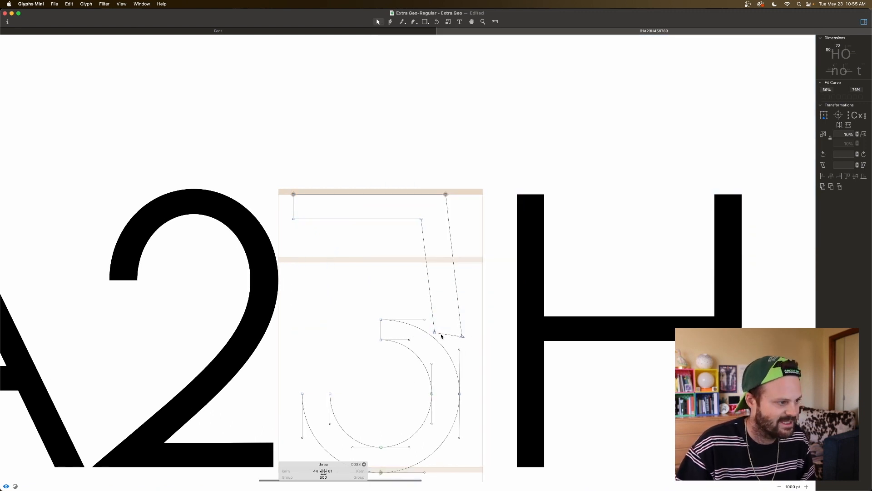
left_click(470, 340)
key("shift+Left")
key("shift+Left")
key("shift+Left")
key("shift+Left")
key("shift+Left")
key("shift+Left")
key("shift+Left")
key("shift+Left")
key("shift+Left")
key("shift+Left")
key("shift+Left")
key("shift+Left")
key("shift+Left")
key("shift+Left")
key("shift+Left")
key("shift+Left")
key("shift+Left")
key("shift+Left")
key("shift+Left")
key("shift+Left")
key("shift+Left")
key("shift+Left")
key("space")
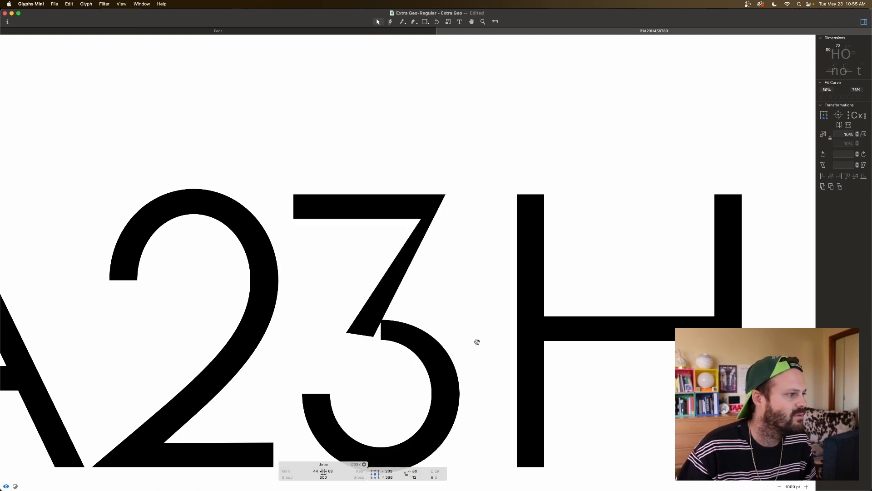
Move the outer corner node where the three's top bar meets the diagonal right to X 551, and preview the stroke thickness.
left_click_drag(447, 195, 459, 194)
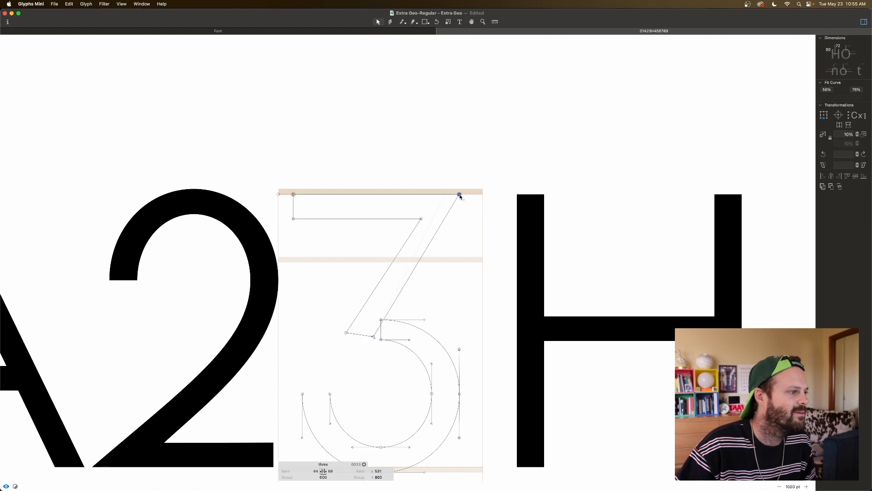
key("space")
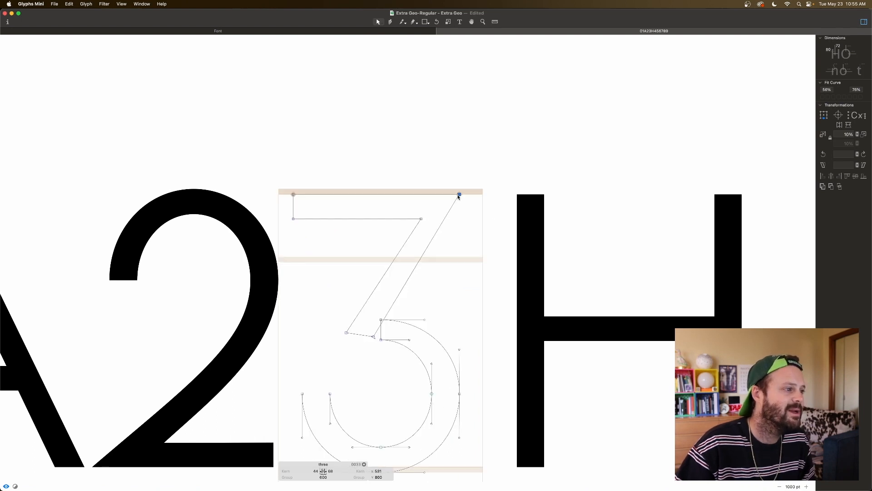
key("shift+Right")
key("shift+Right")
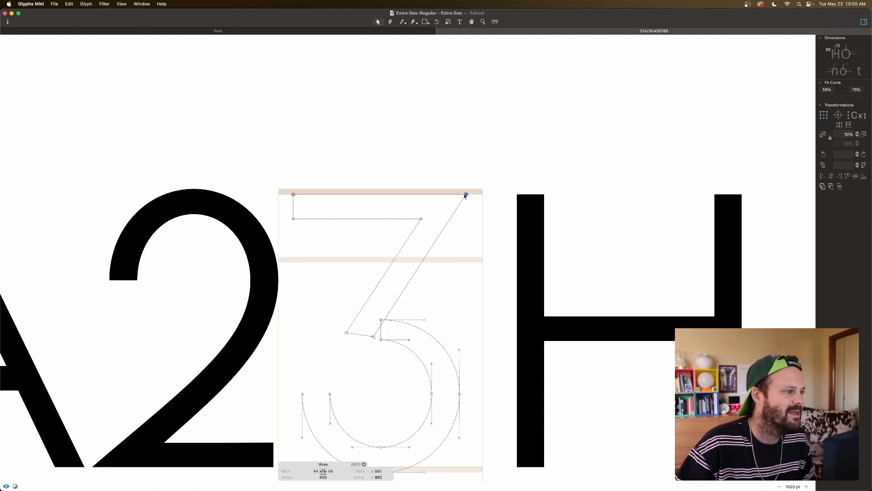
key("space")
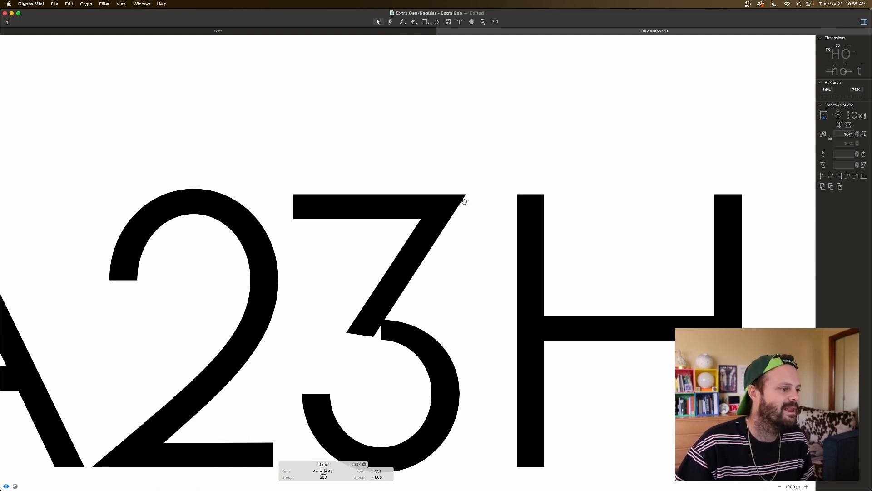
Raise the outer top node of the three's lower arc to Y 447 to thicken the arc's end, and preview it.
scroll(464, 202, "down", 3)
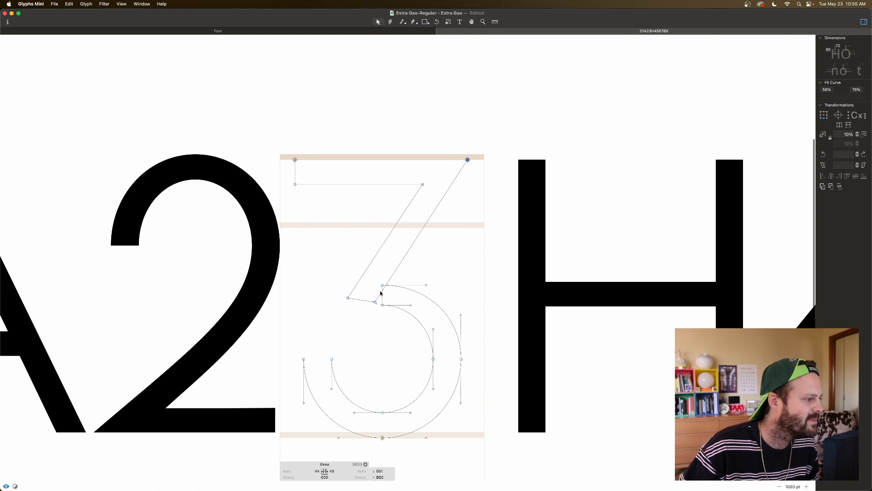
left_click(383, 285)
key("shift+Up")
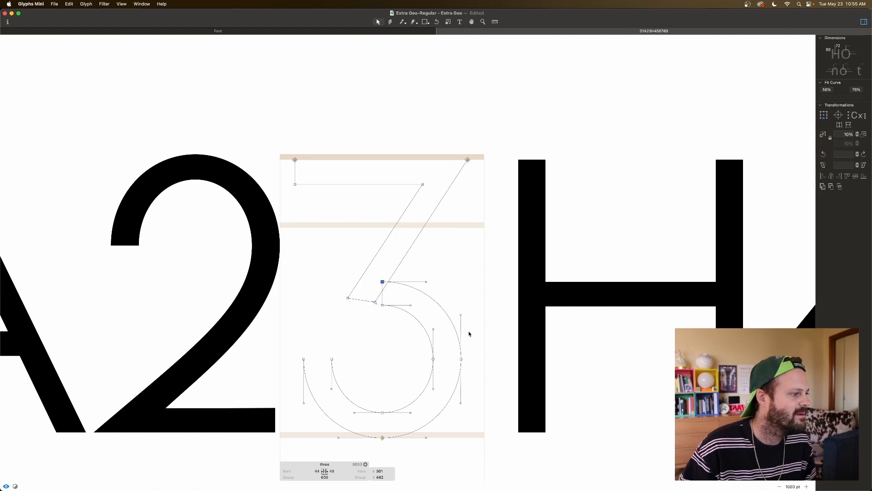
key("Up")
key("Up")
key("Up")
key("Up")
key("Up")
key("space")
scroll(390, 321, "up", 1)
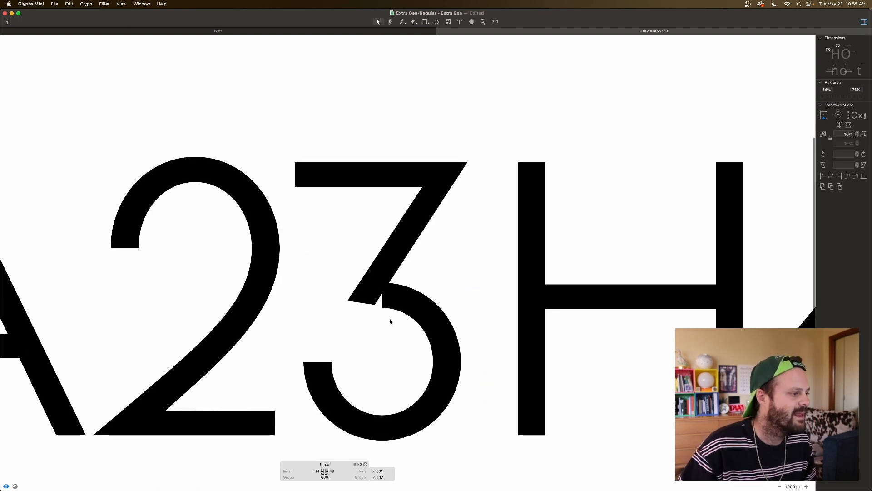
Delete the lower arc from the three, keeping only the bar and diagonal.
left_click(372, 335)
left_click_drag(379, 296, 391, 336)
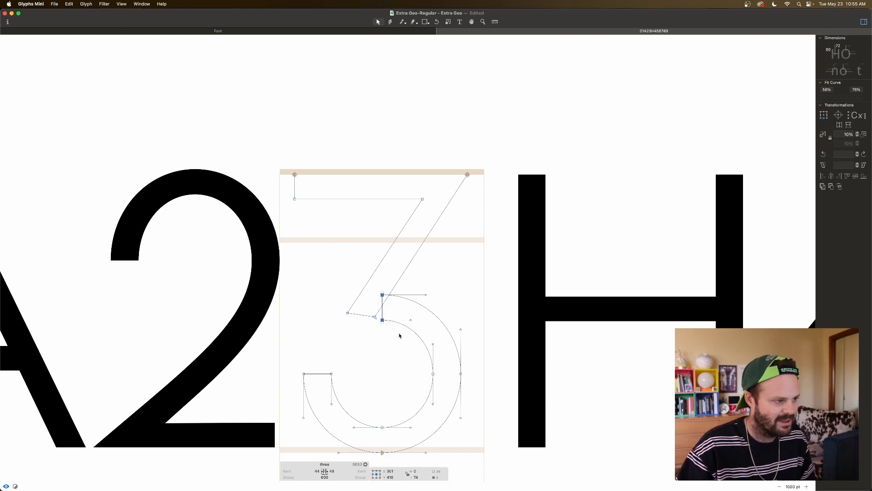
double_click(414, 332)
key("Delete")
scroll(414, 331, "right", 1)
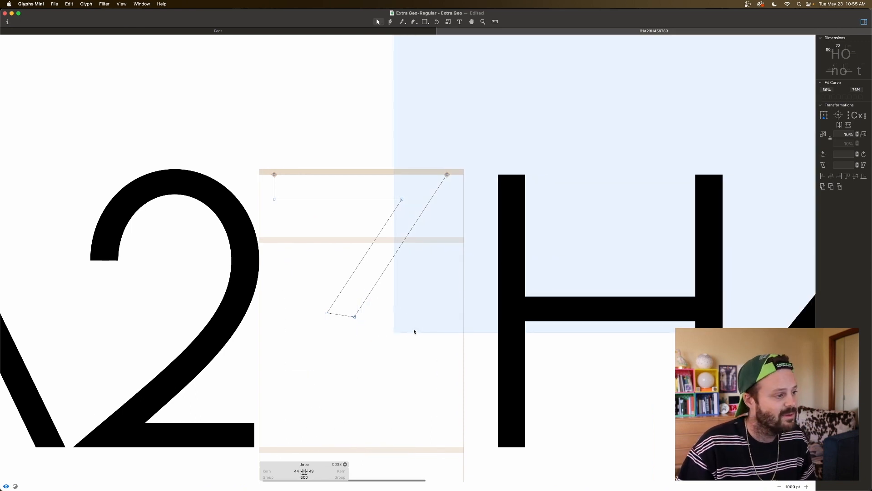
Copy the bowl contour from the five and paste it into the three beneath the diagonal.
scroll(414, 332, "right", 10)
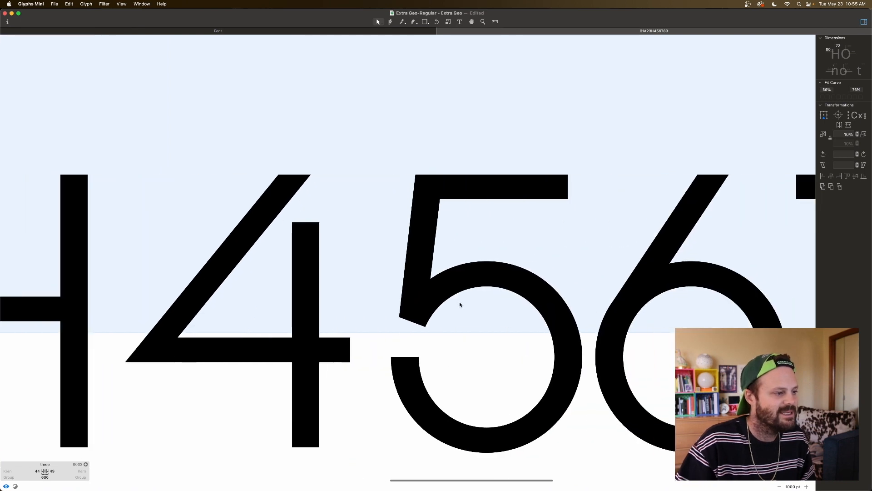
left_click_drag(459, 302, 460, 302)
double_click(469, 289)
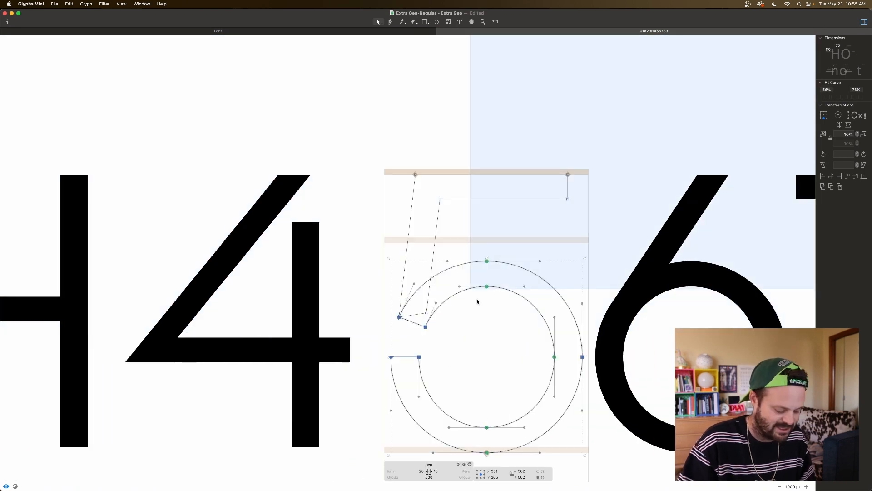
scroll(475, 295, "left", 15)
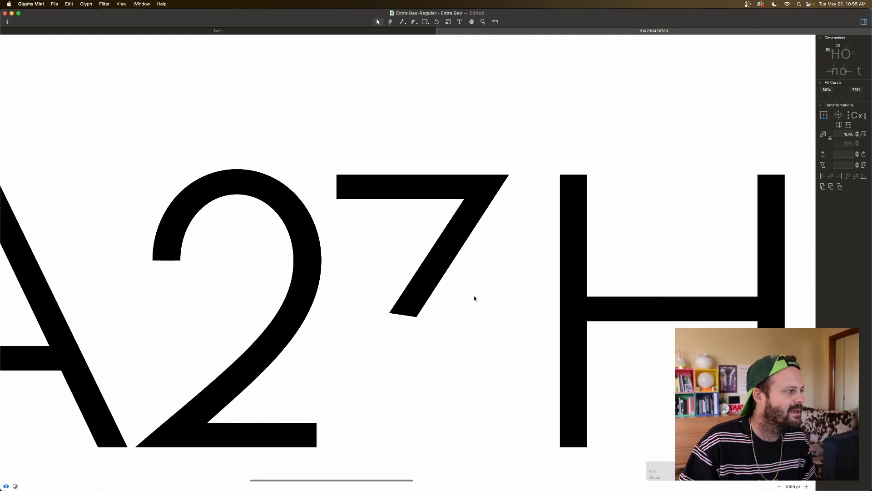
double_click(464, 336)
key("super+v")
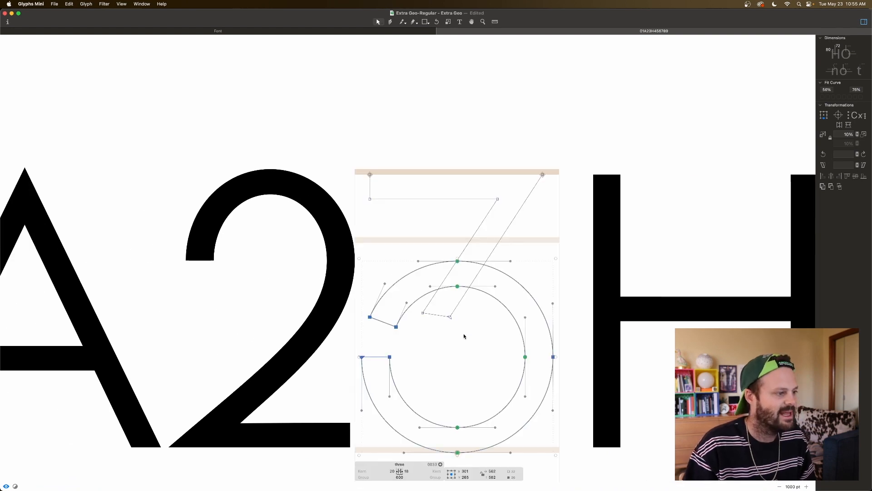
key("space")
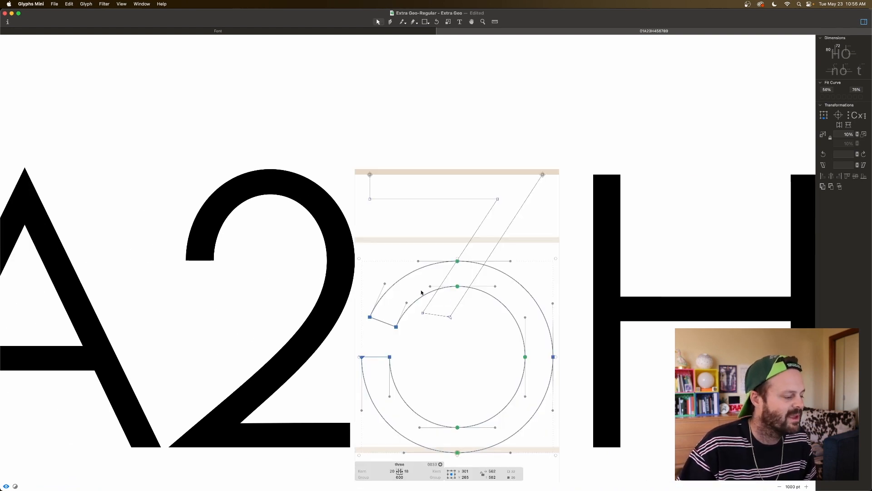
Split the three's bowl near its top with new nodes on the outer and inner curves, and delete the leftover end beyond the diagonal.
key("p")
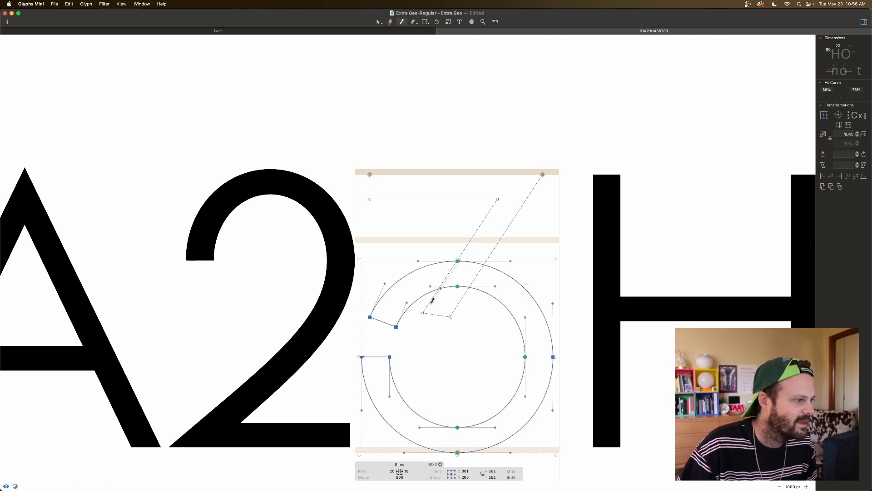
left_click_drag(432, 303, 433, 303)
key("v")
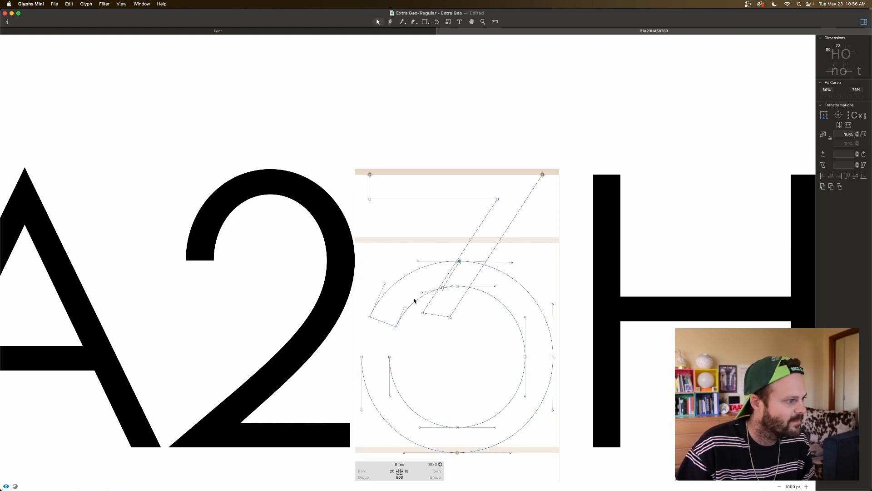
double_click(415, 301)
key("Delete")
key("b")
key("space")
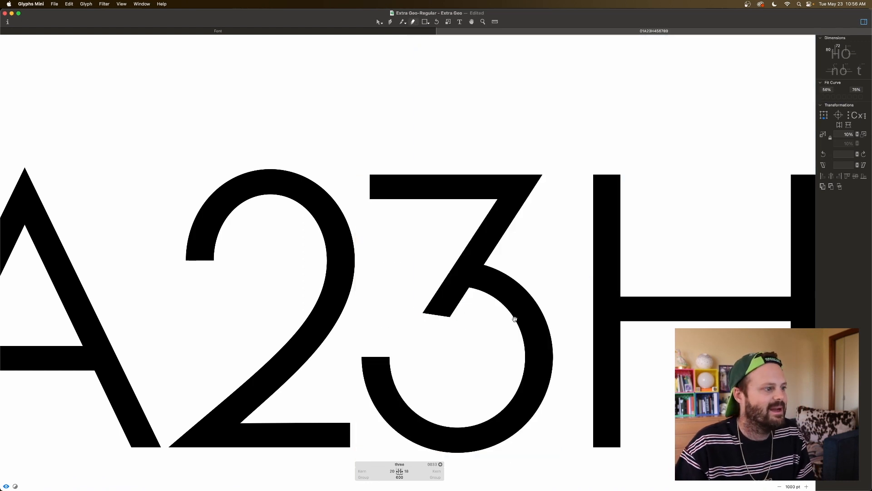
left_click_drag(440, 316, 403, 323)
key("super+z")
key("v")
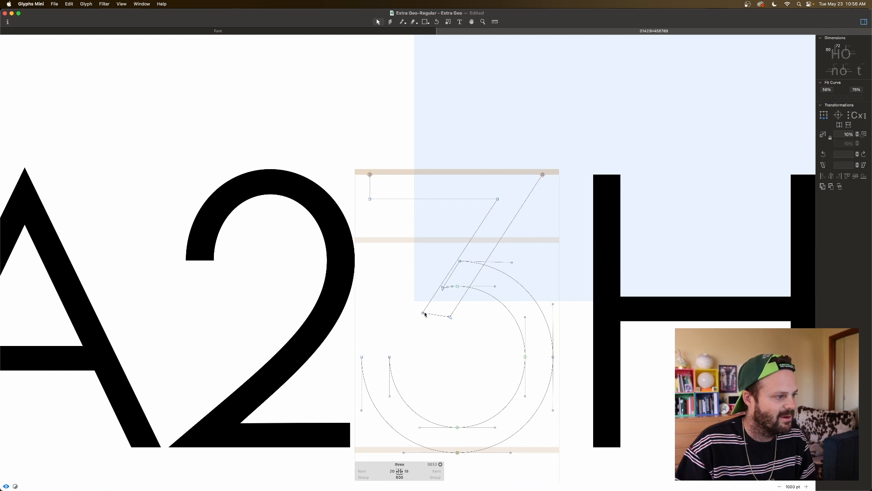
Pull the diagonal's two lower end nodes up along the stroke to meet the cut end of the bowl.
mouse_move(416, 309)
left_mouse_down()
mouse_move(461, 324)
mouse_move(452, 305)
mouse_move(474, 281)
mouse_move(438, 290)
left_mouse_up()
key("space")
left_click(467, 295)
left_click(439, 287)
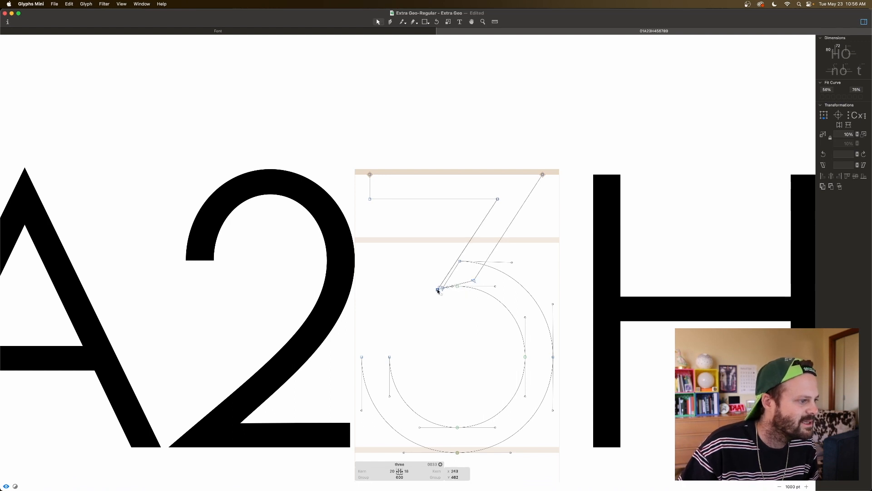
Move the lower-left end node of the three's diagonal slightly closer to the bowl's cut end, to x 244, y 464.
key("space")
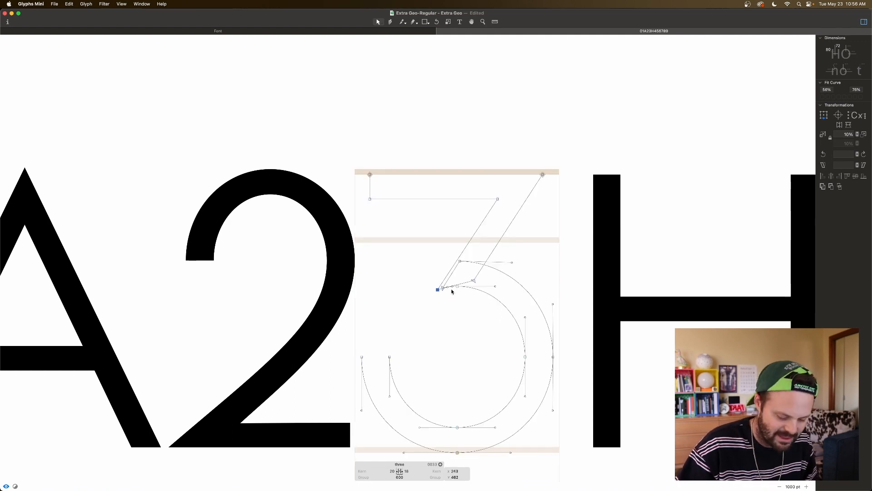
key("super+plus")
scroll(454, 292, "right", 3)
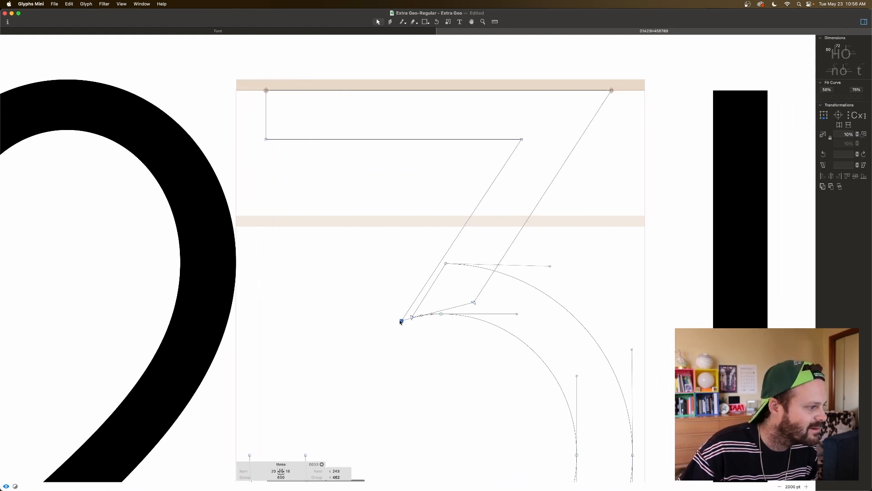
left_click_drag(400, 321, 403, 319)
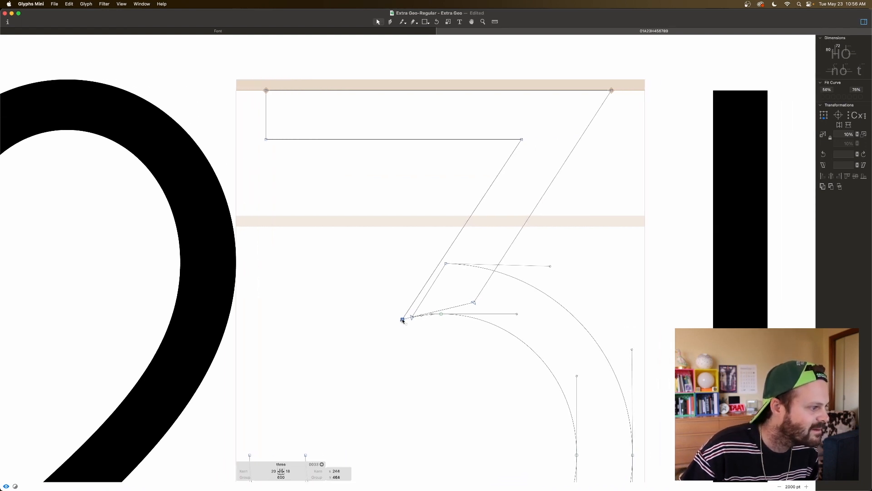
key("space")
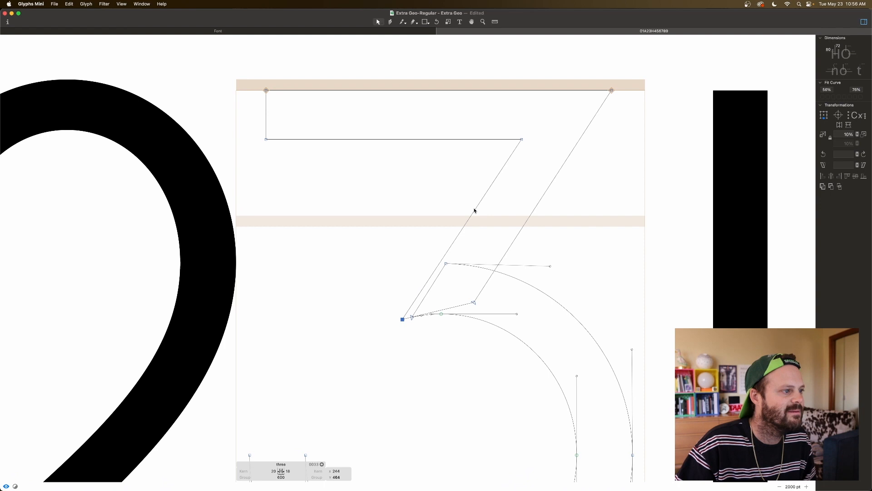
Select both long edges of the three's diagonal and shift the stroke right about 10 units to line up with the bowl's cut end.
left_click(477, 211)
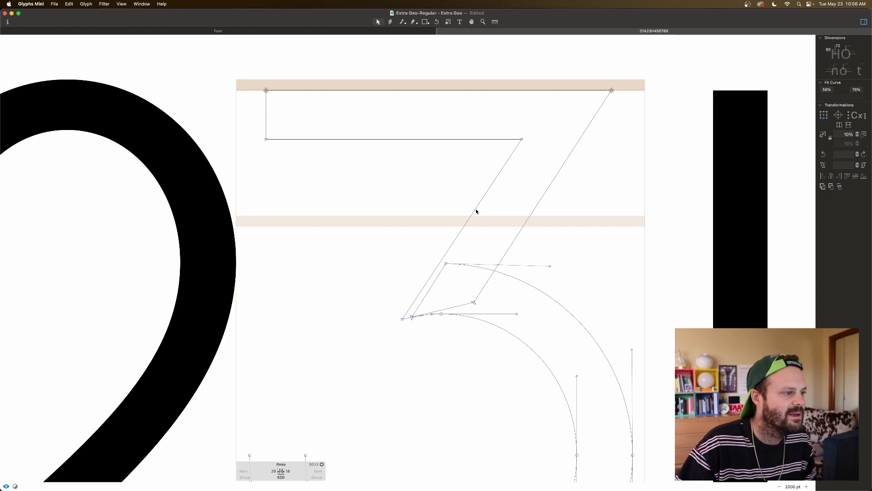
left_click(475, 210)
left_click(524, 227, "shift")
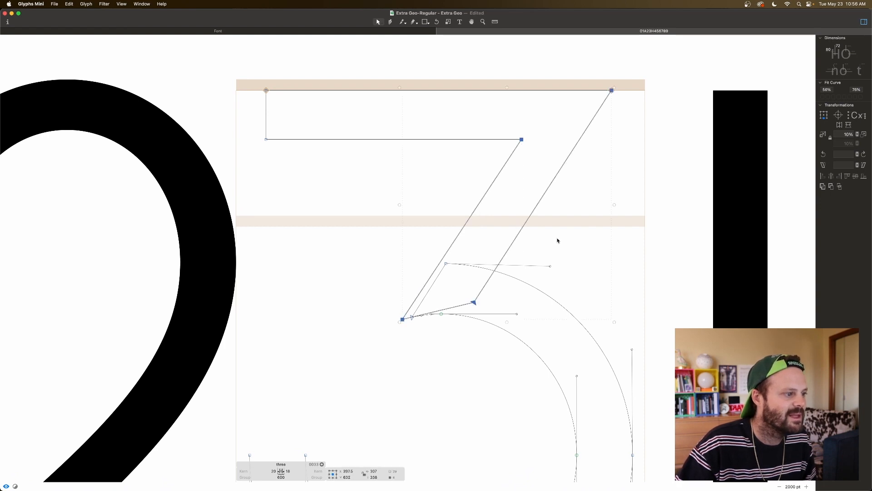
key("Right")
key("Right")
key("Right")
key("Right")
key("Right")
key("Right")
key("Right")
key("Right")
key("Right")
key("Right")
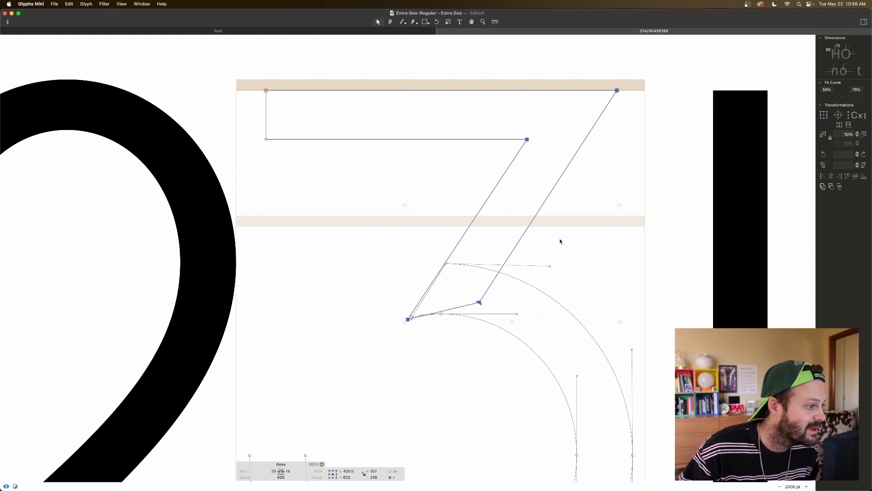
left_click(443, 336)
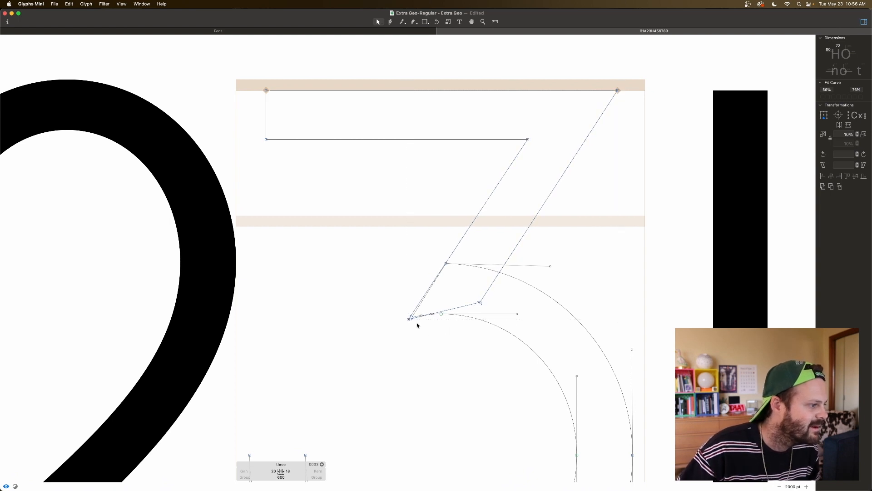
Align the overlapping lower-left nodes of diagonal and bowl, and nudge the bowl's upper outer end node to x 310 on the diagonal's edge.
left_click(411, 317)
key("space")
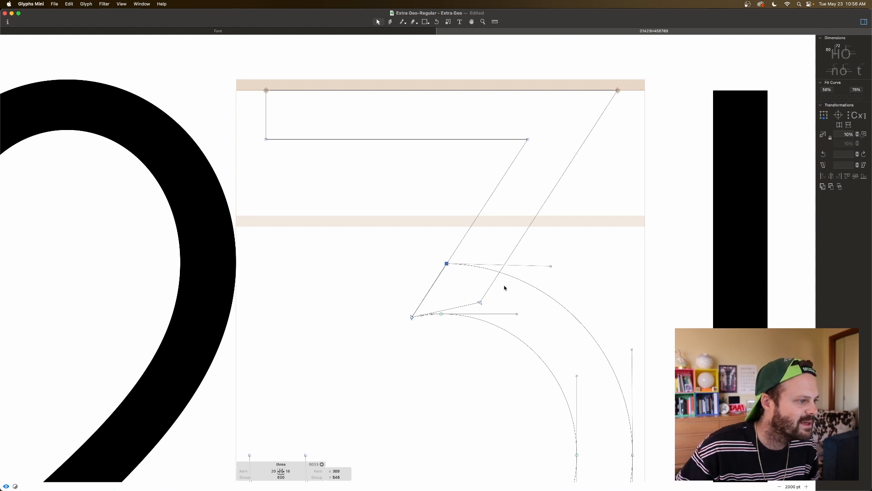
key("space")
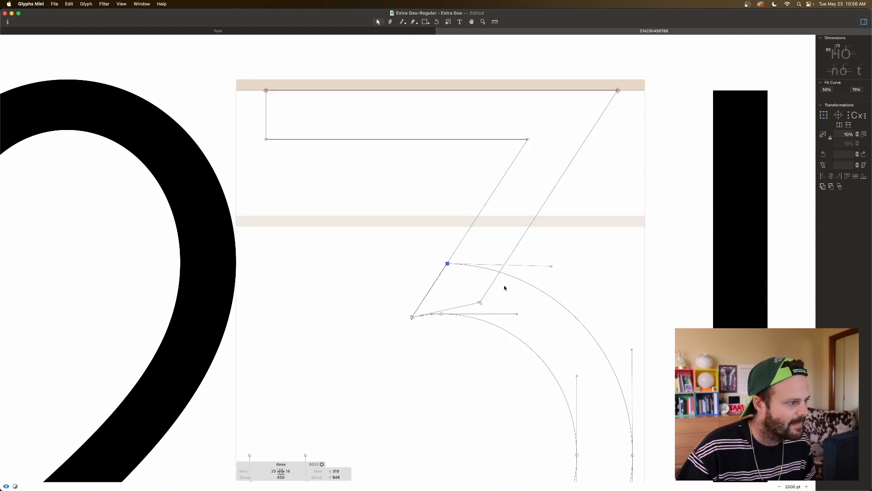
key("space")
Review the rebuilt three within the full numeral string at small size, and return to the font overview with no glyphs selected.
scroll(482, 341, "down", 5)
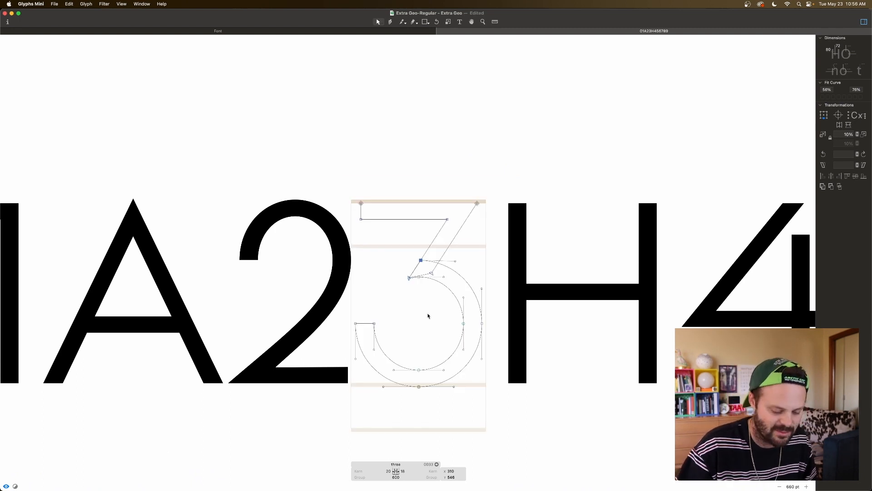
key("super+minus")
key("super+minus")
key("super+minus")
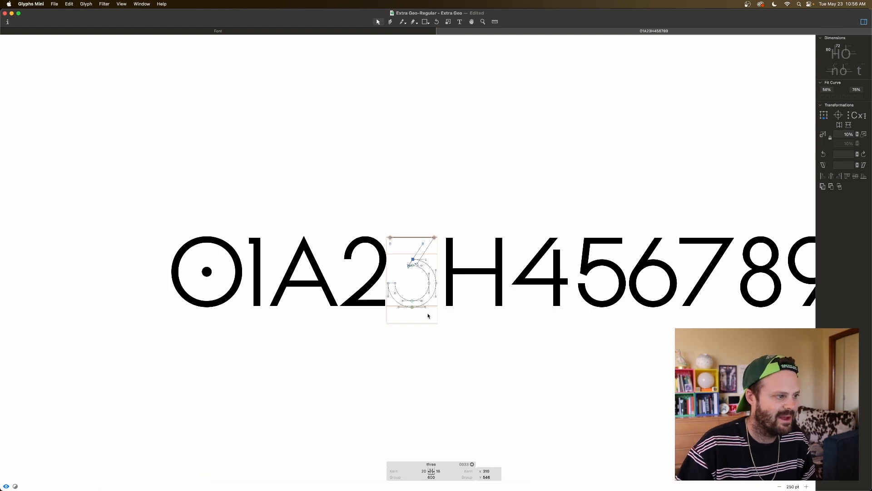
key("super+minus")
key("super+minus")
key("super+minus")
key("space")
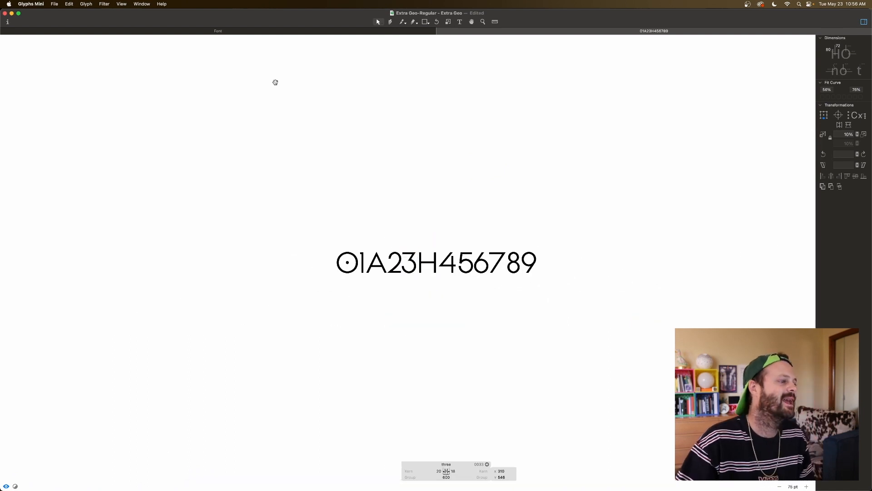
left_click(150, 32)
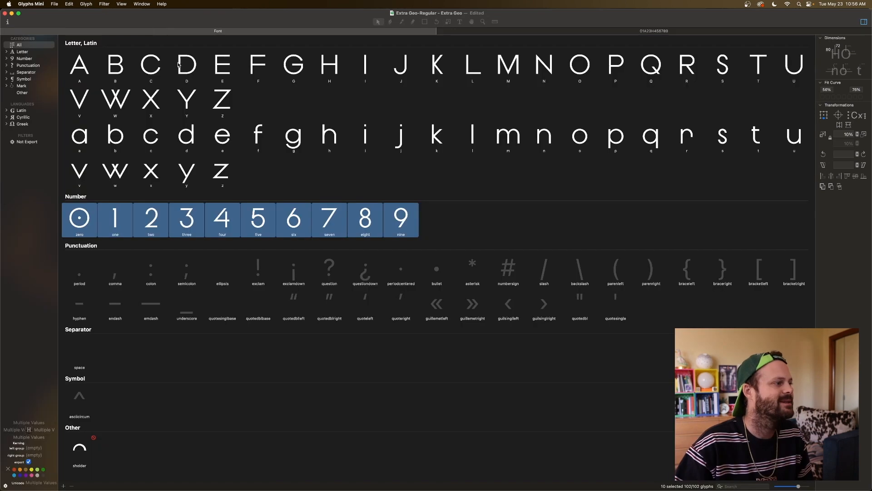
left_click(439, 183)
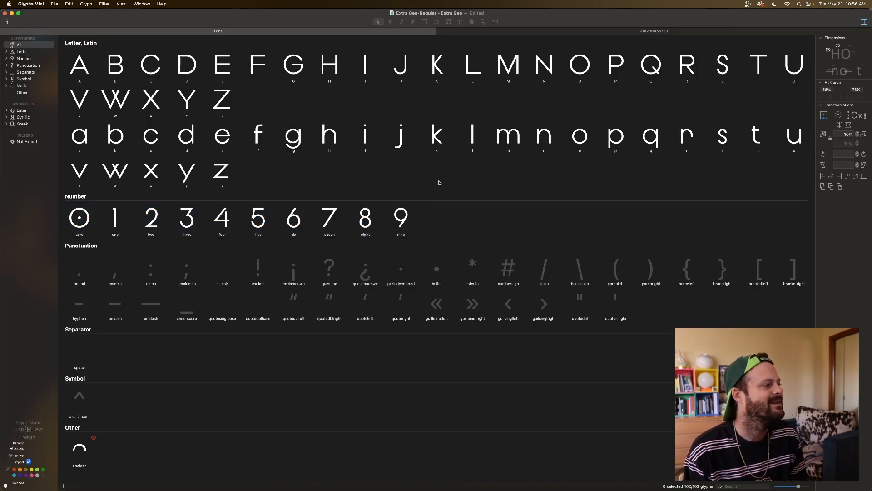